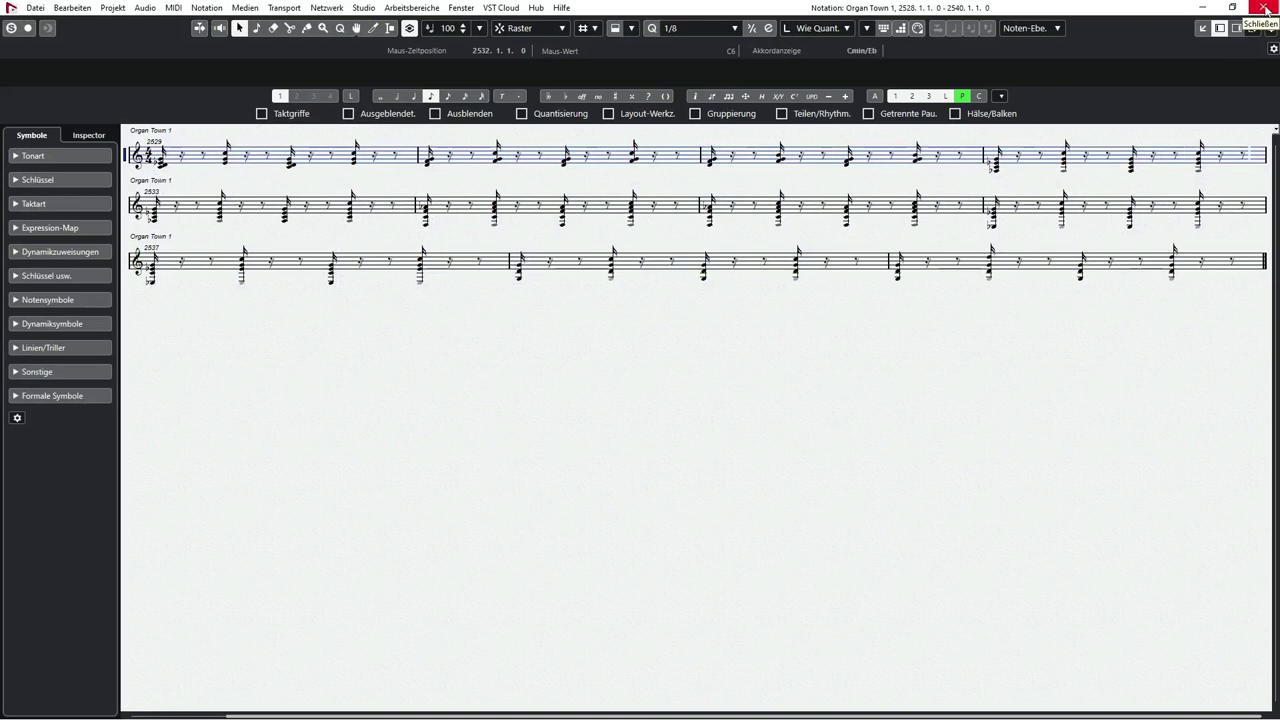
- Close the score view and inspect the notes of the first Organ Town 3 part in the Key Editor
{"action": "left_click", "coordinate": [1265, 8]}
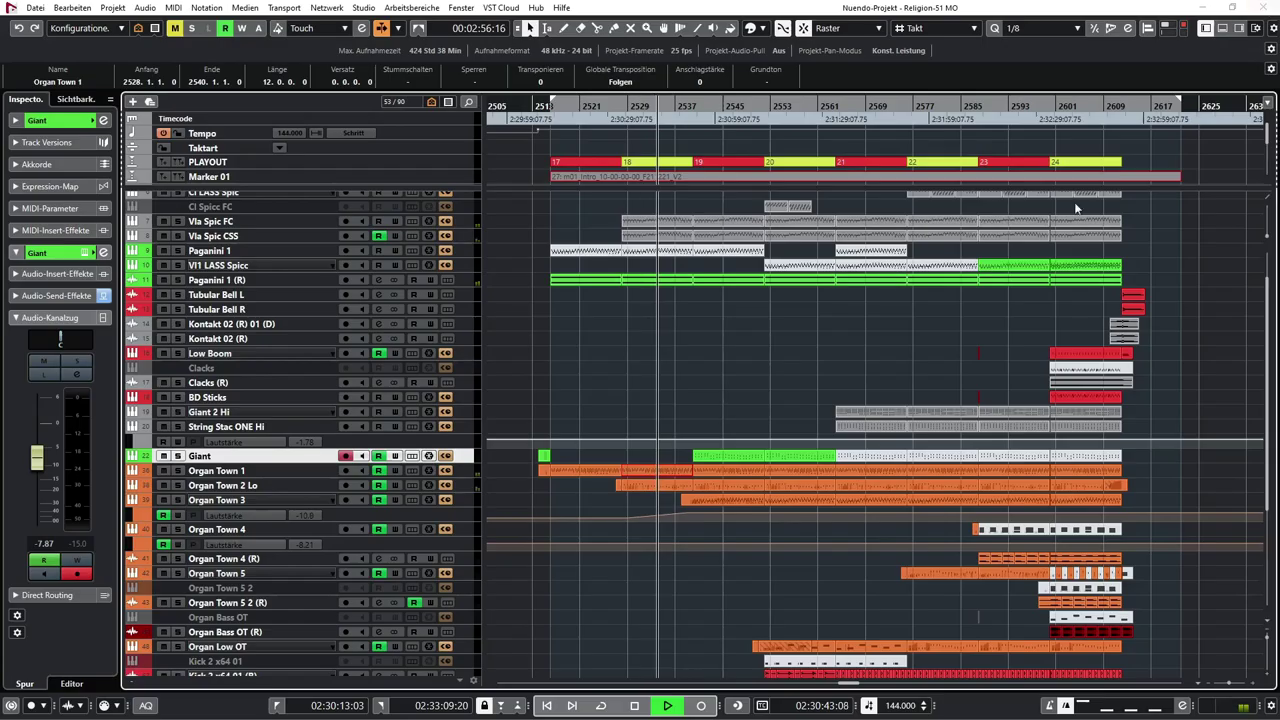
{"action": "scroll", "coordinate": [754, 368], "scroll_direction": "down", "scroll_amount": 5}
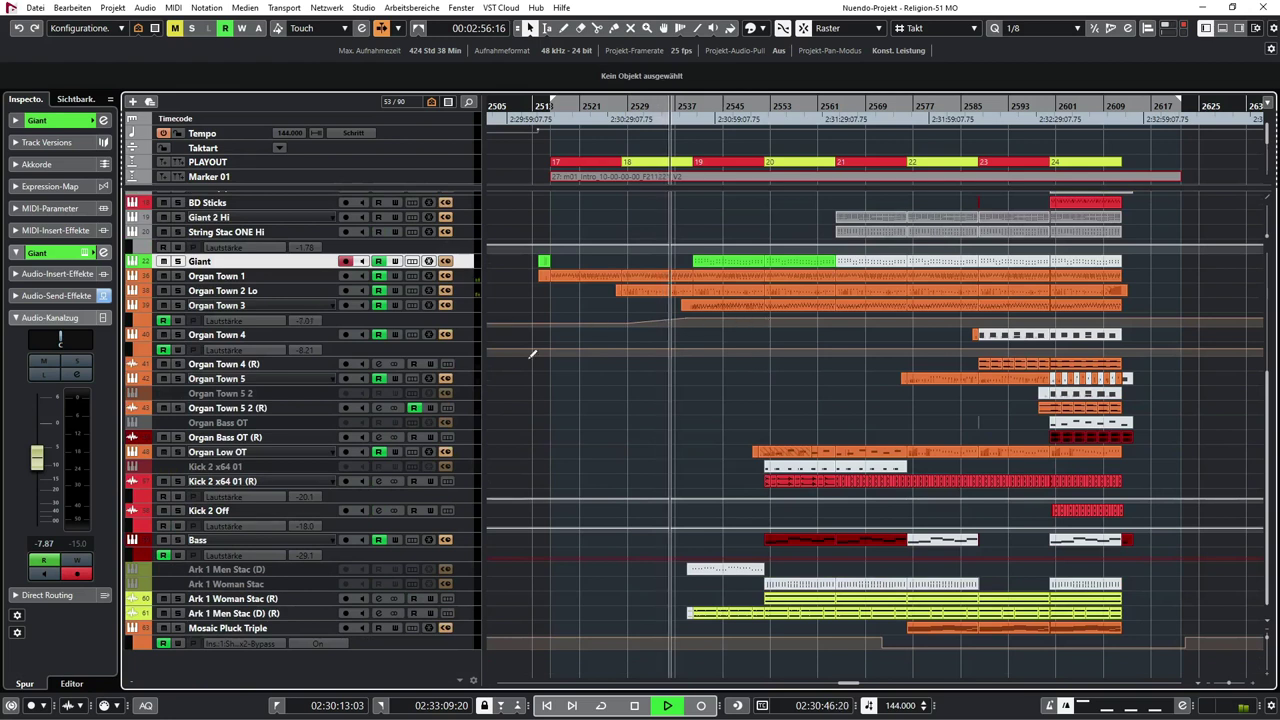
{"action": "double_click", "coordinate": [754, 306]}
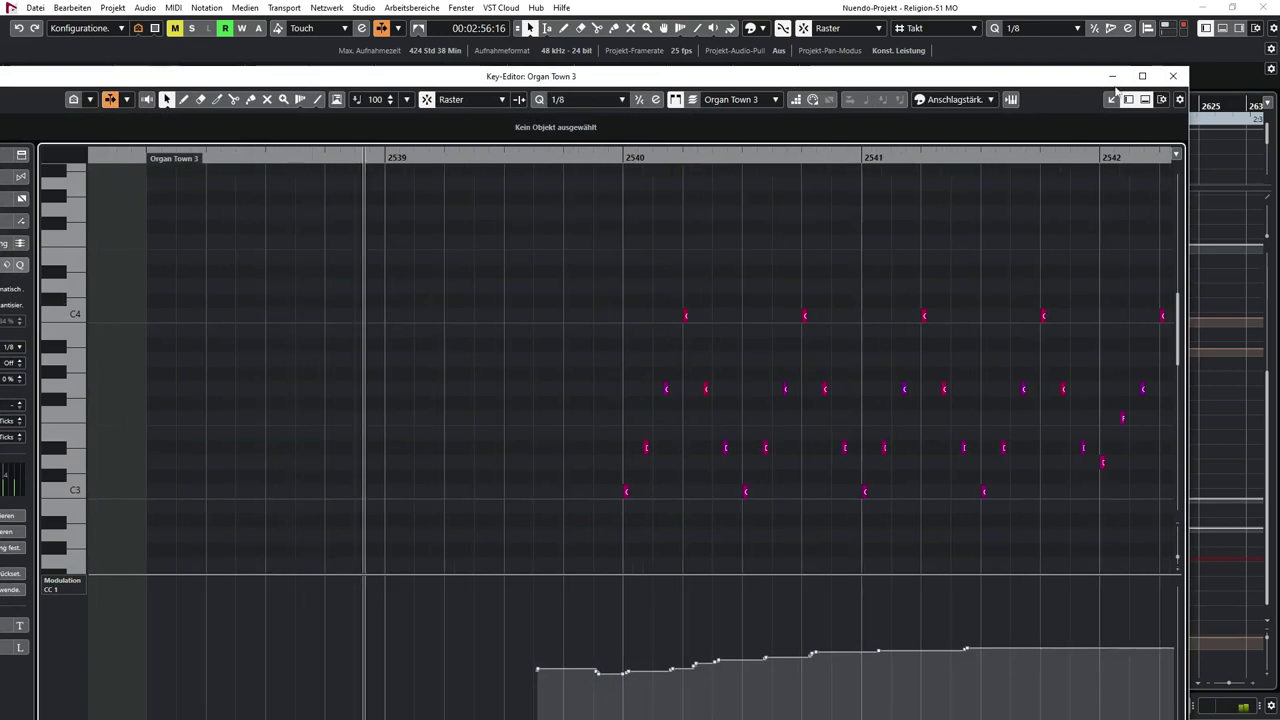
{"action": "left_click", "coordinate": [1173, 79]}
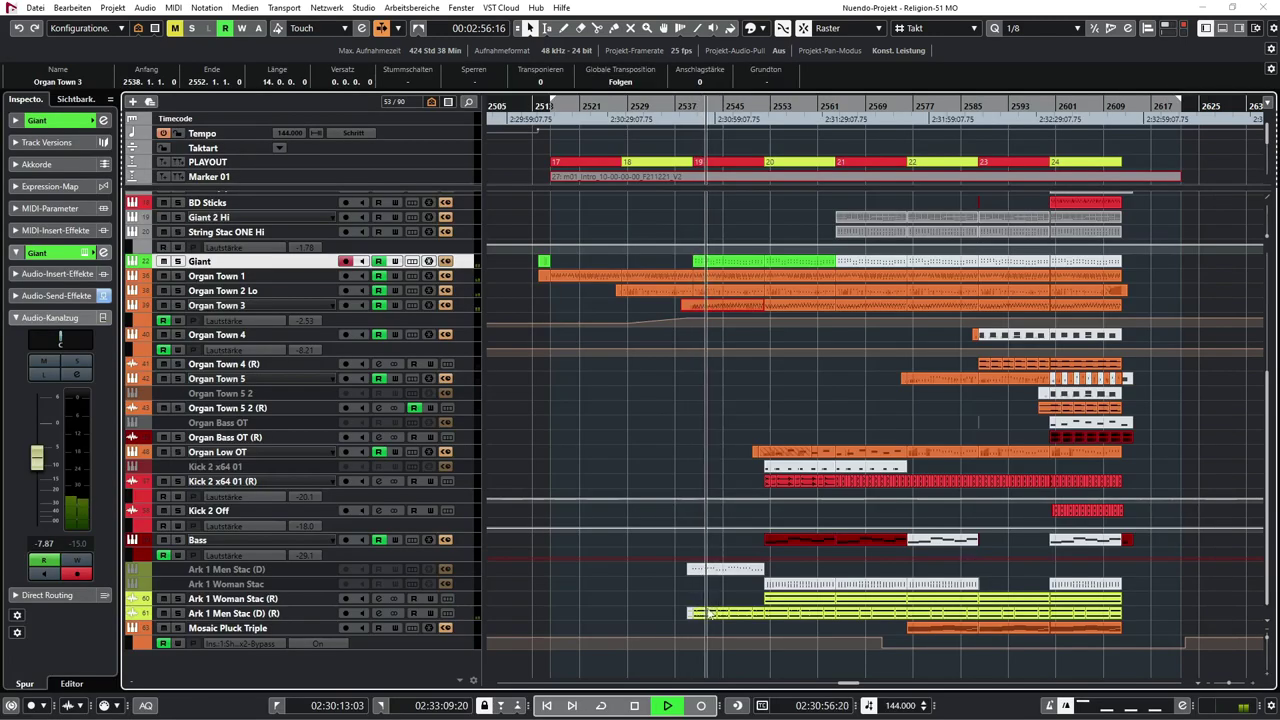
- Select the Ark 1 Men Stac (D) (R) track and inspect its Choir event at bar 2546 in the Sample Editor
{"action": "left_click", "coordinate": [260, 613]}
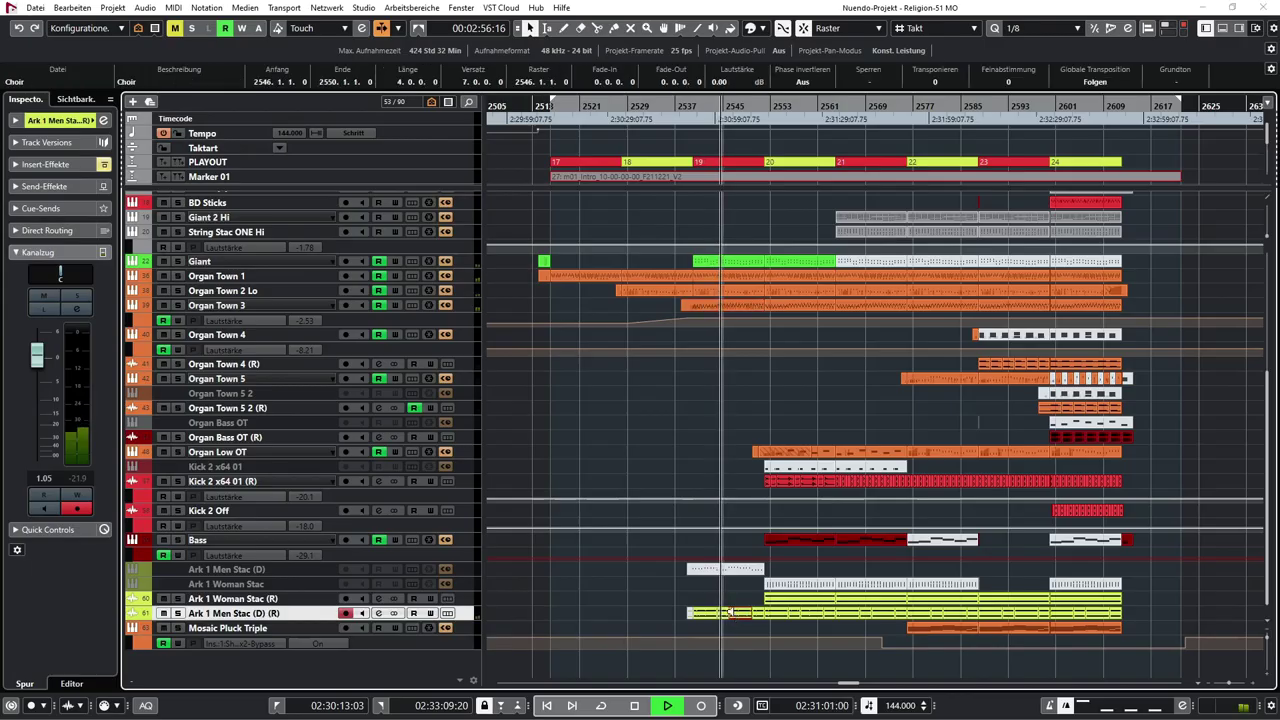
{"action": "double_click", "coordinate": [733, 615]}
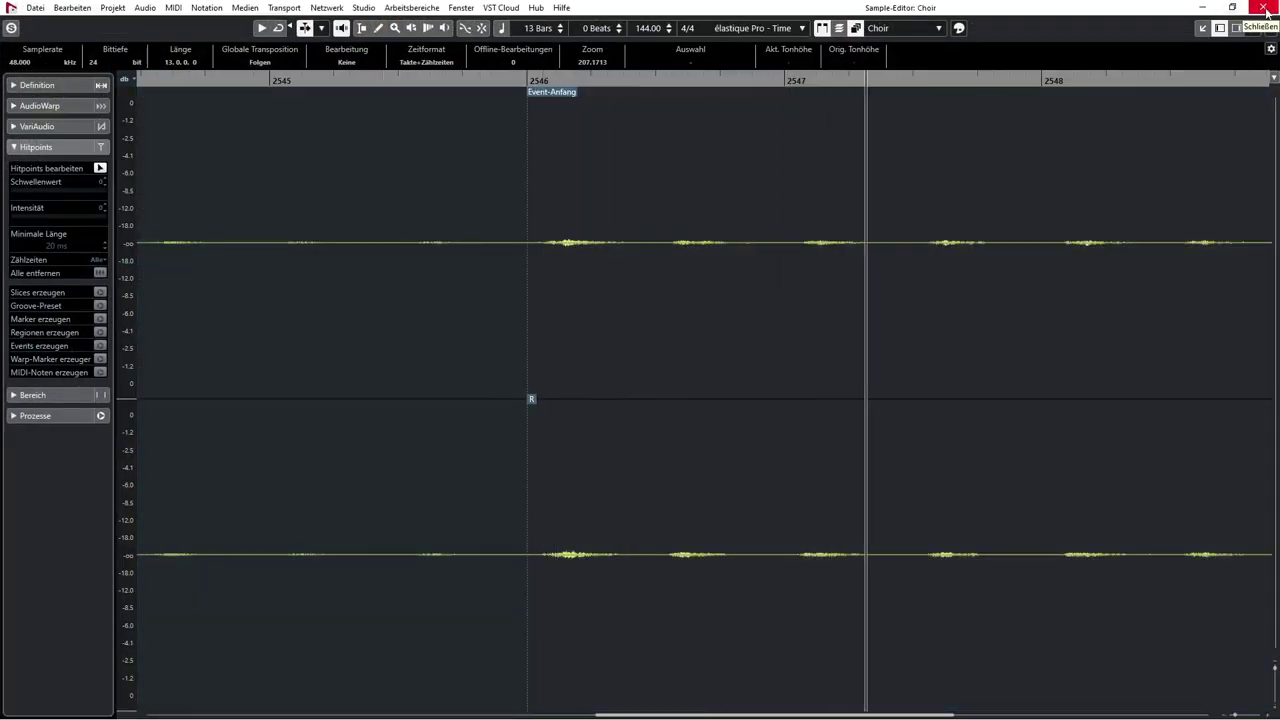
{"action": "left_click", "coordinate": [1264, 8]}
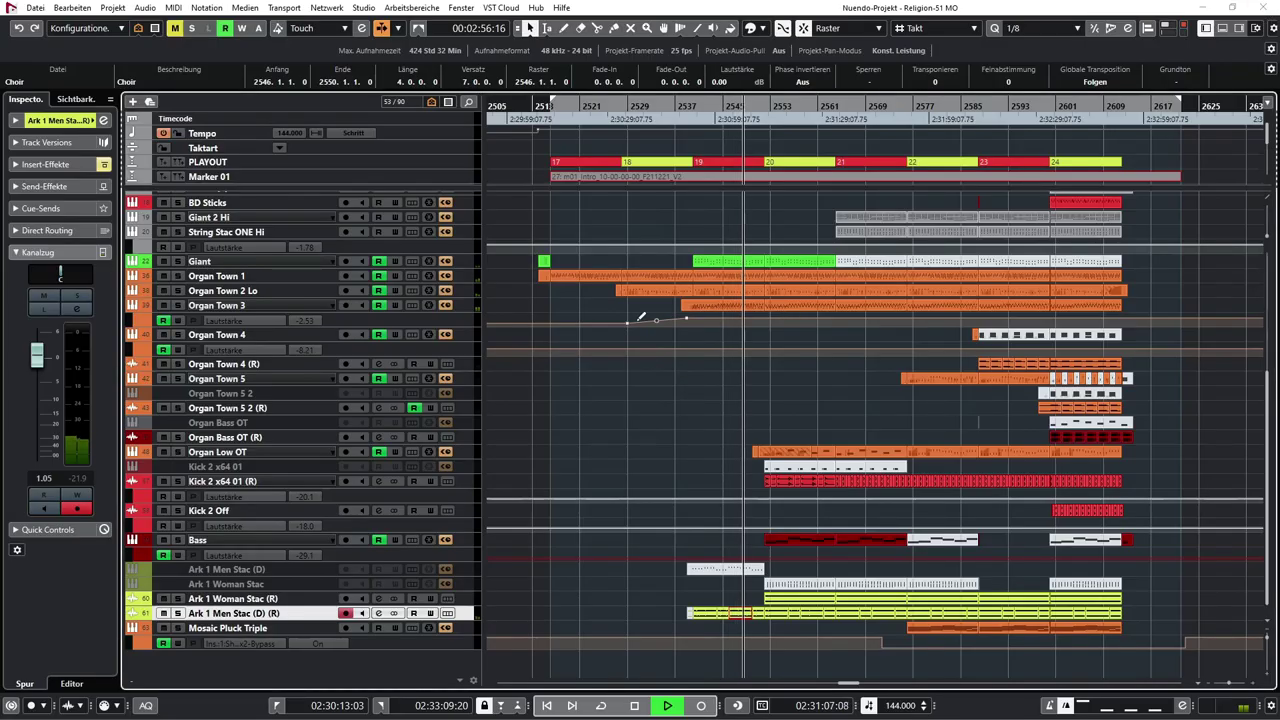
- Select the Giant track and view its Kontakt instrument, closing the plug-in window when done
{"action": "left_click", "coordinate": [275, 262]}
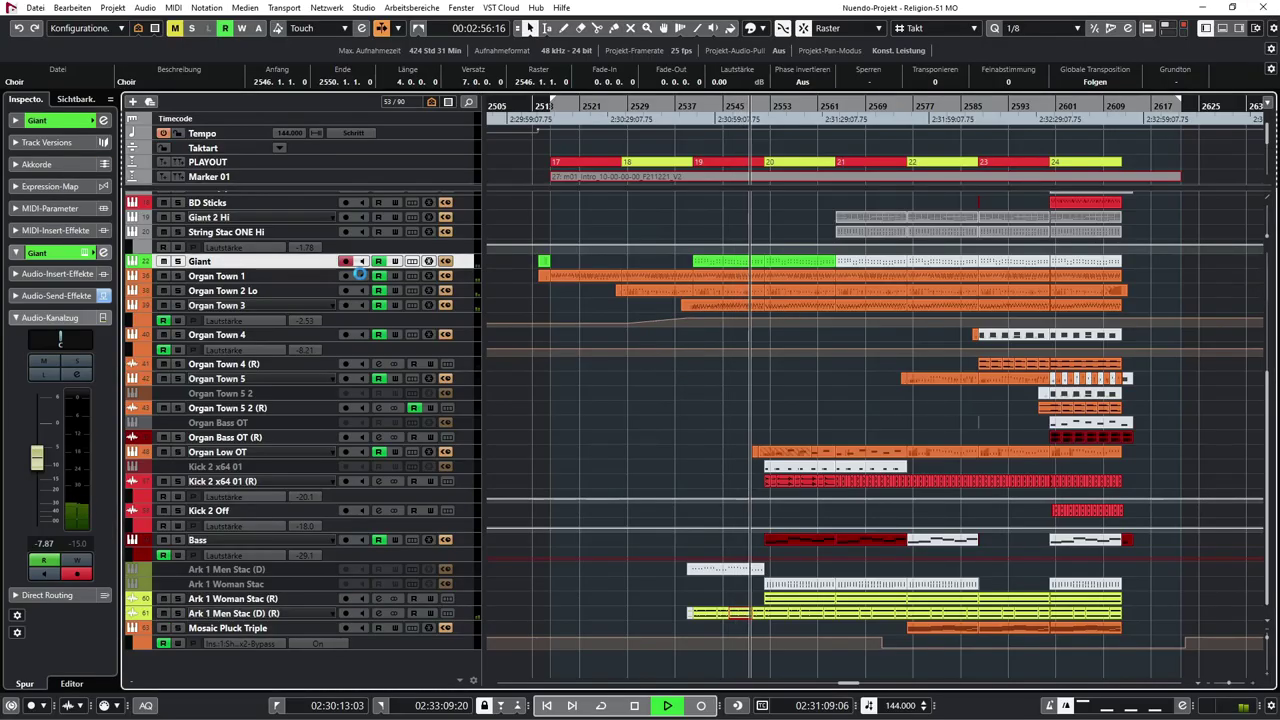
{"action": "left_click", "coordinate": [359, 264]}
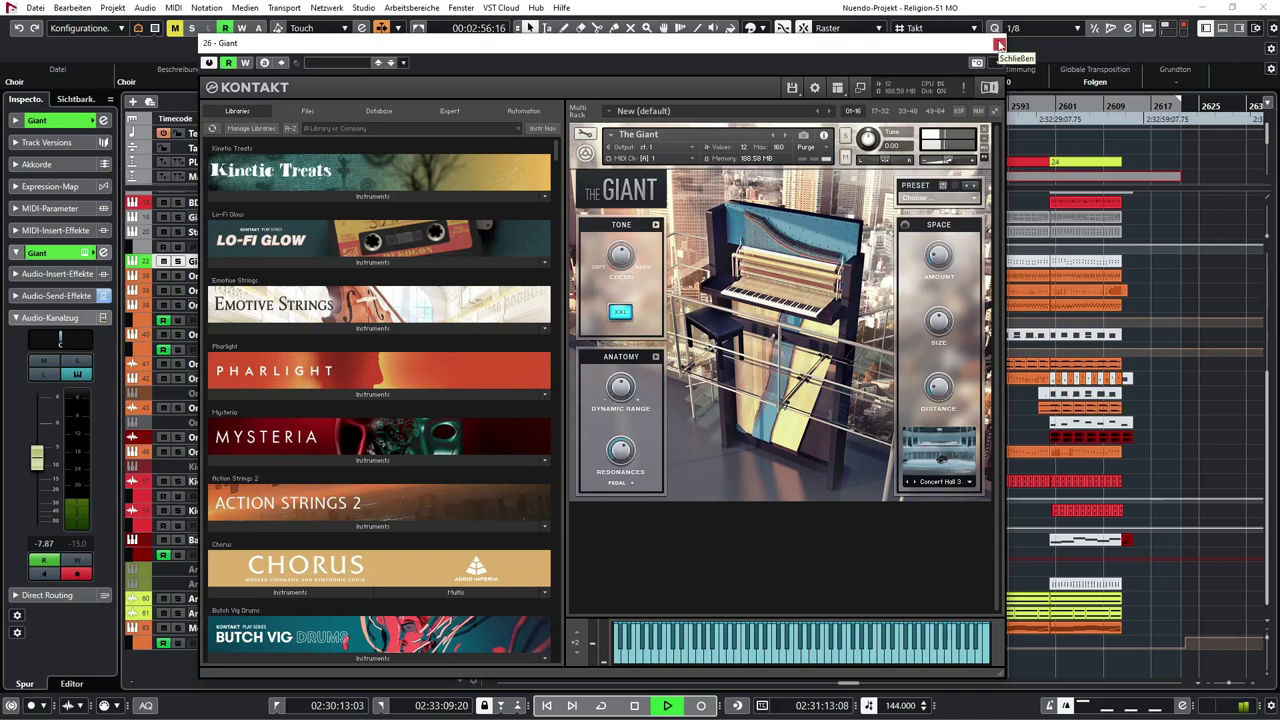
{"action": "left_click", "coordinate": [999, 45]}
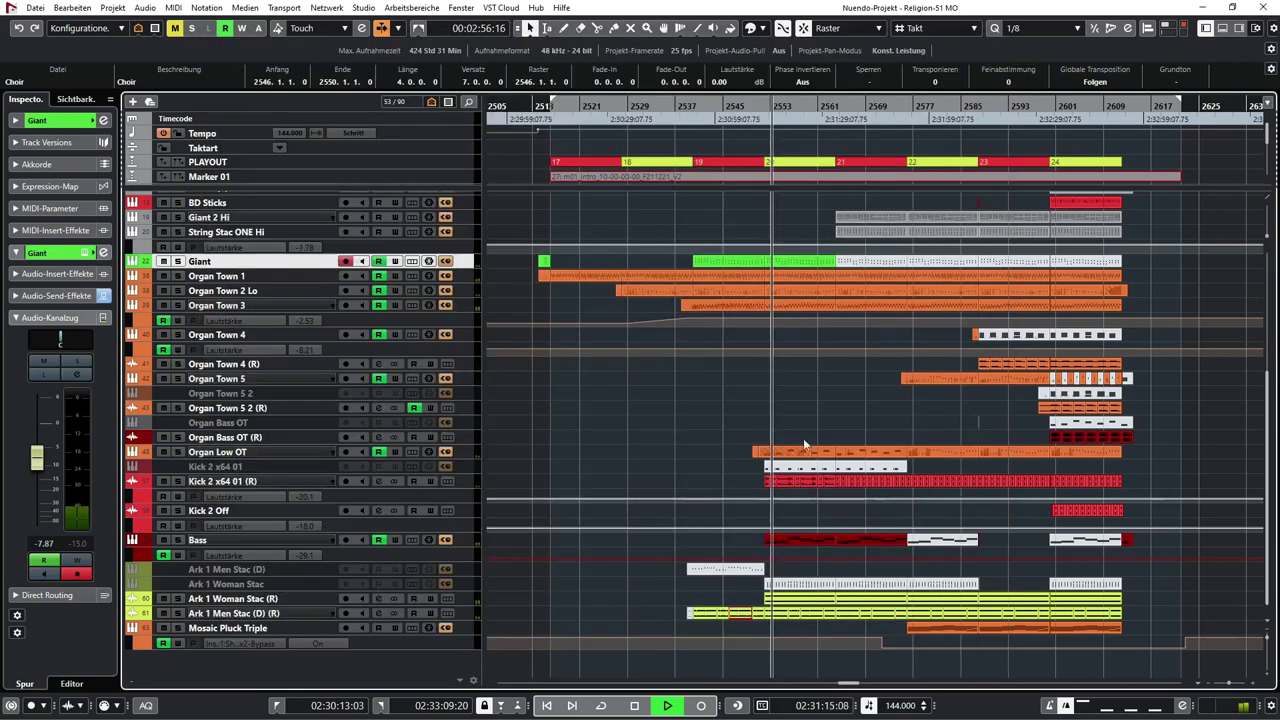
- Select the Organ Low OT track and view its SINE Player instrument, closing the plug-in window when done
{"action": "left_click", "coordinate": [269, 454]}
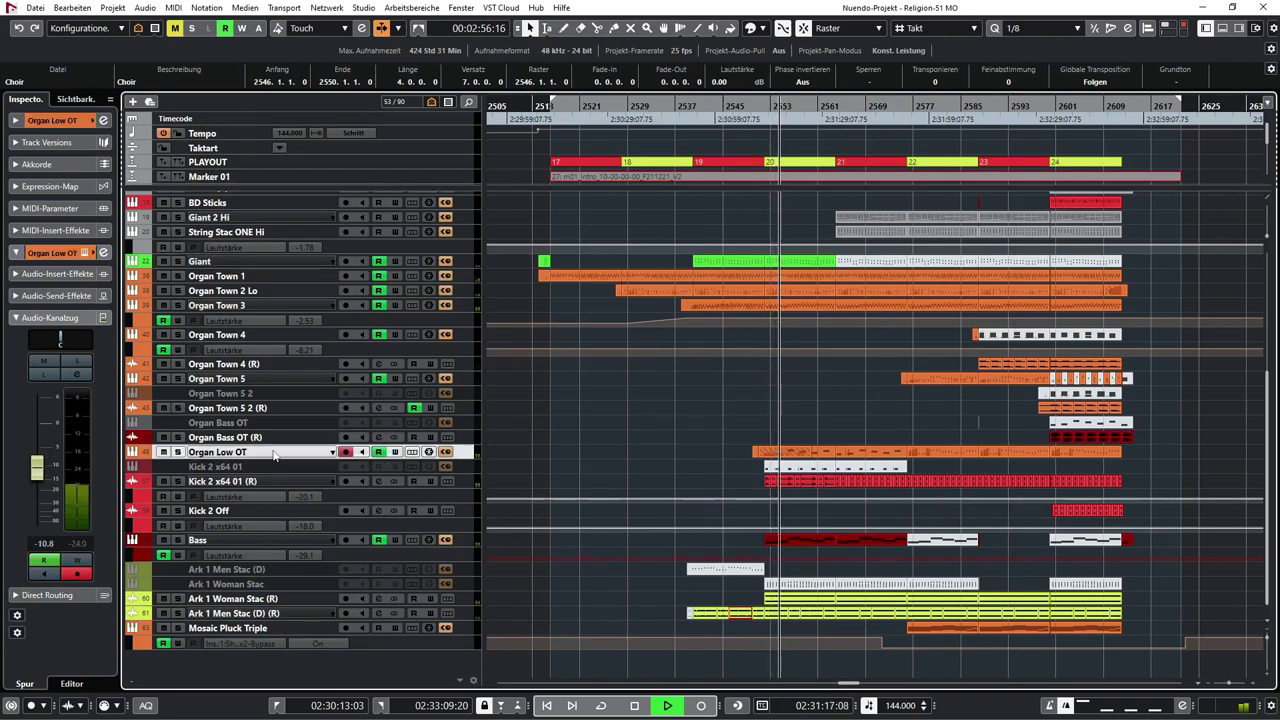
{"action": "left_click", "coordinate": [411, 452]}
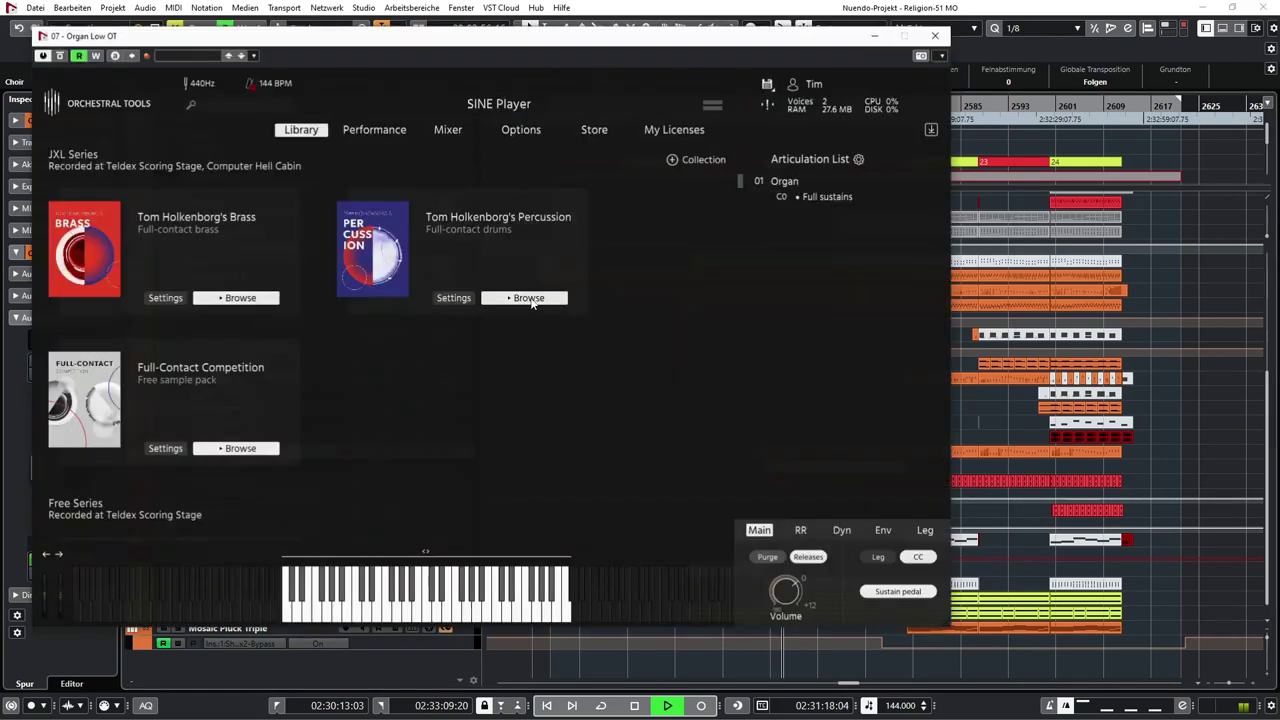
{"action": "left_click", "coordinate": [938, 37]}
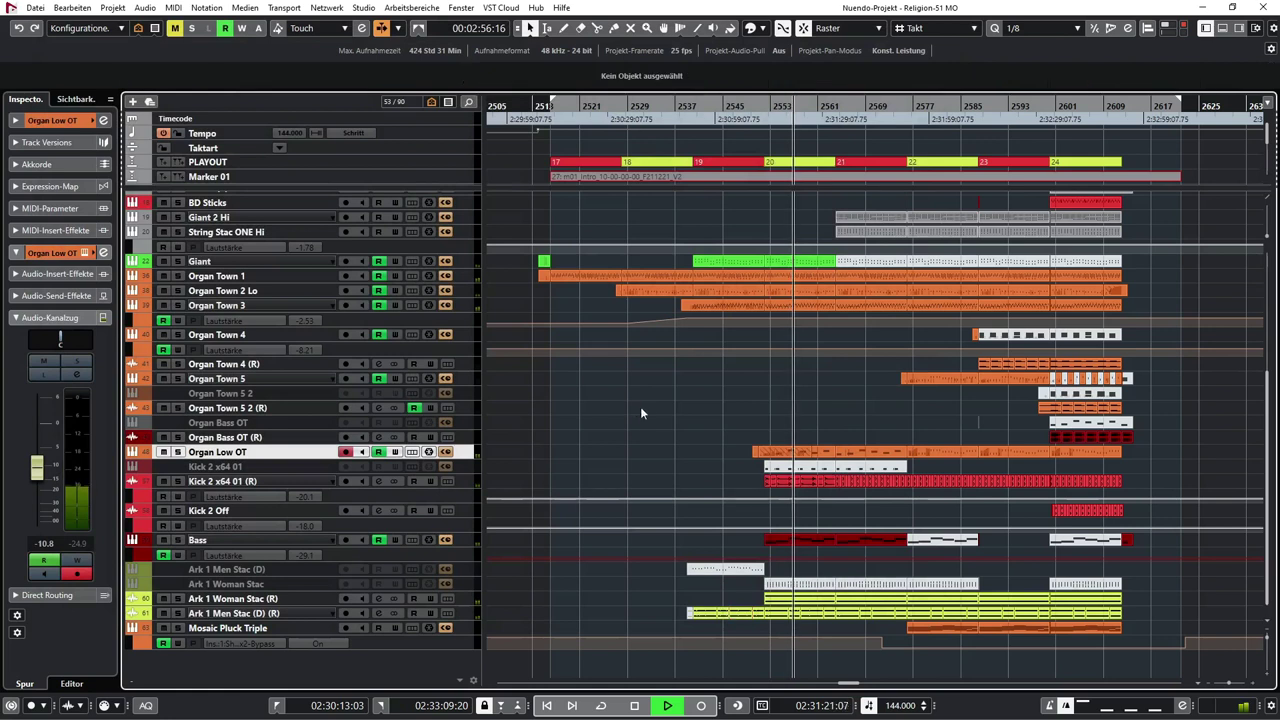
- Select Giant 2 Hi and String Stac ONE Hi in turn, and view the Kontakt instrument of String Stac ONE Hi
{"action": "scroll", "coordinate": [670, 415], "scroll_direction": "right", "scroll_amount": 1}
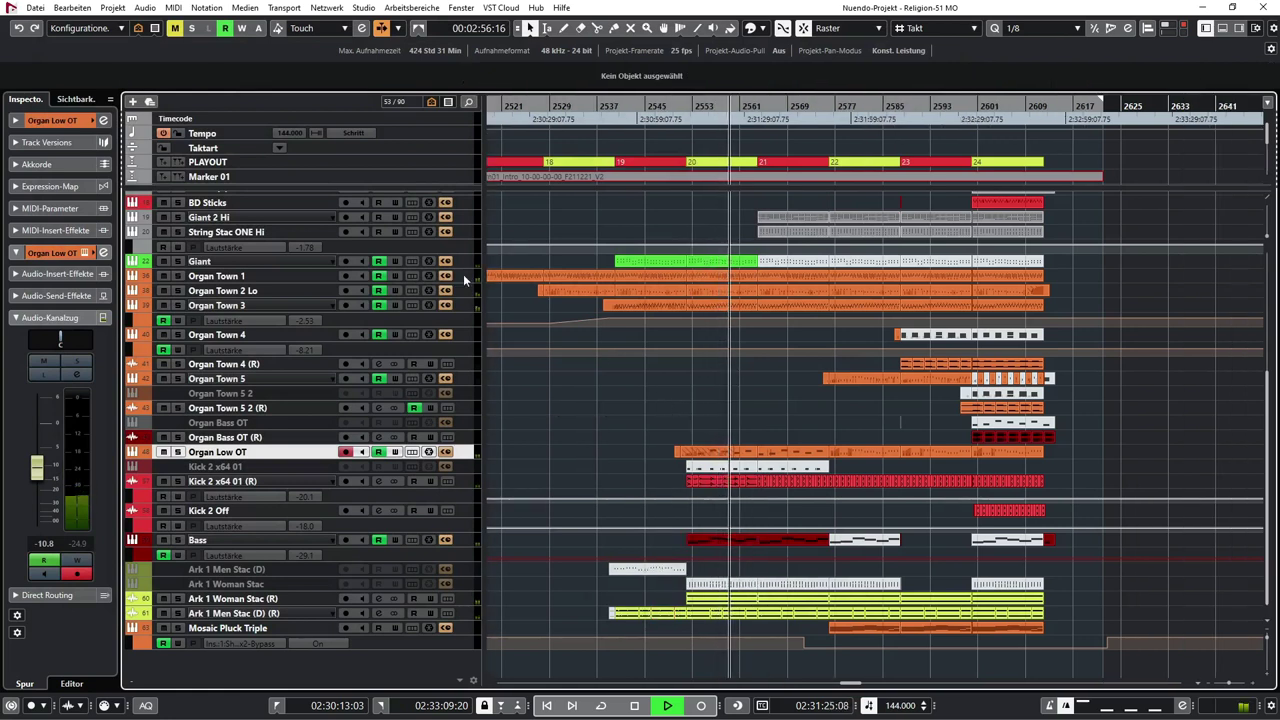
{"action": "left_click", "coordinate": [300, 216]}
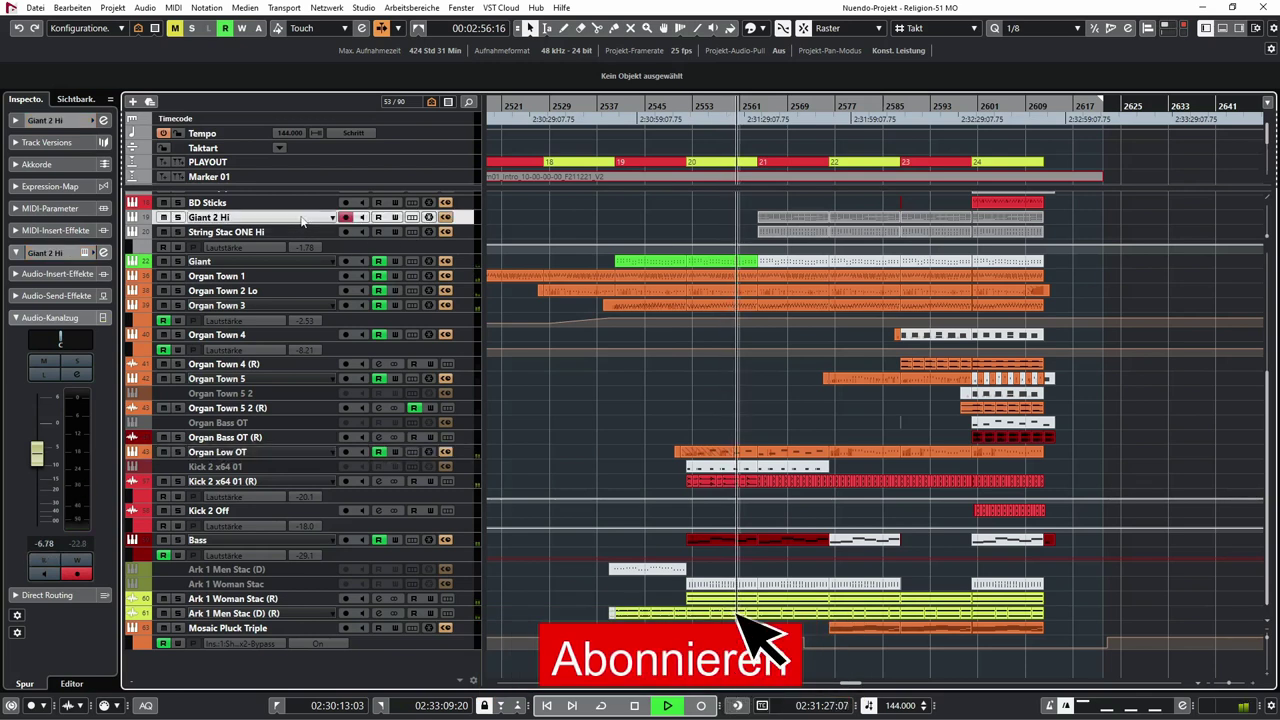
{"action": "left_click", "coordinate": [282, 230]}
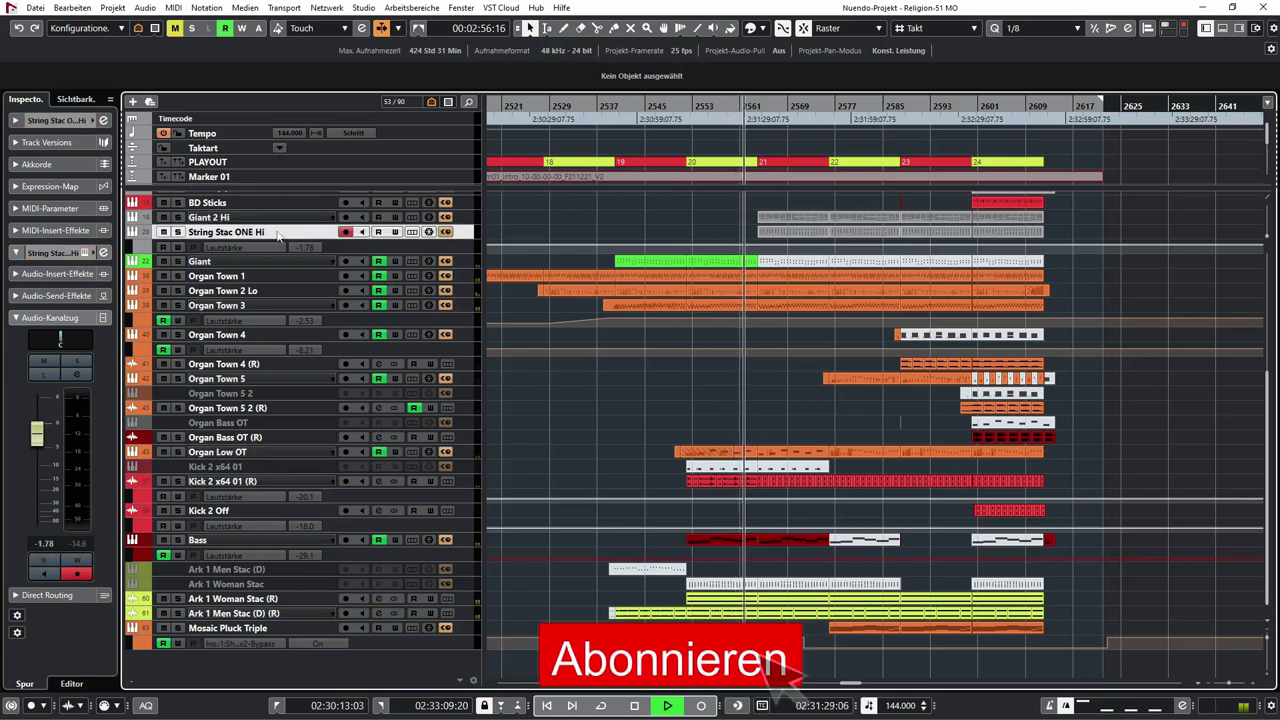
{"action": "scroll", "coordinate": [534, 263], "scroll_direction": "up", "scroll_amount": 3}
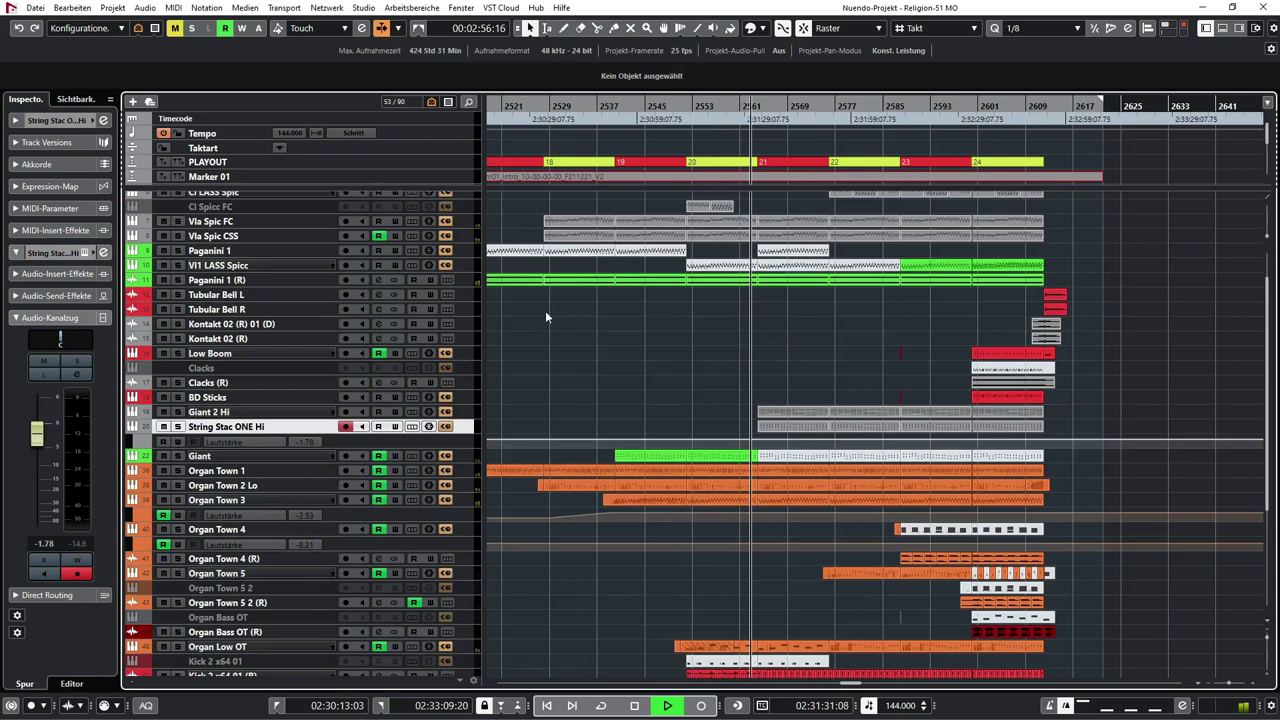
{"action": "key", "text": "e"}
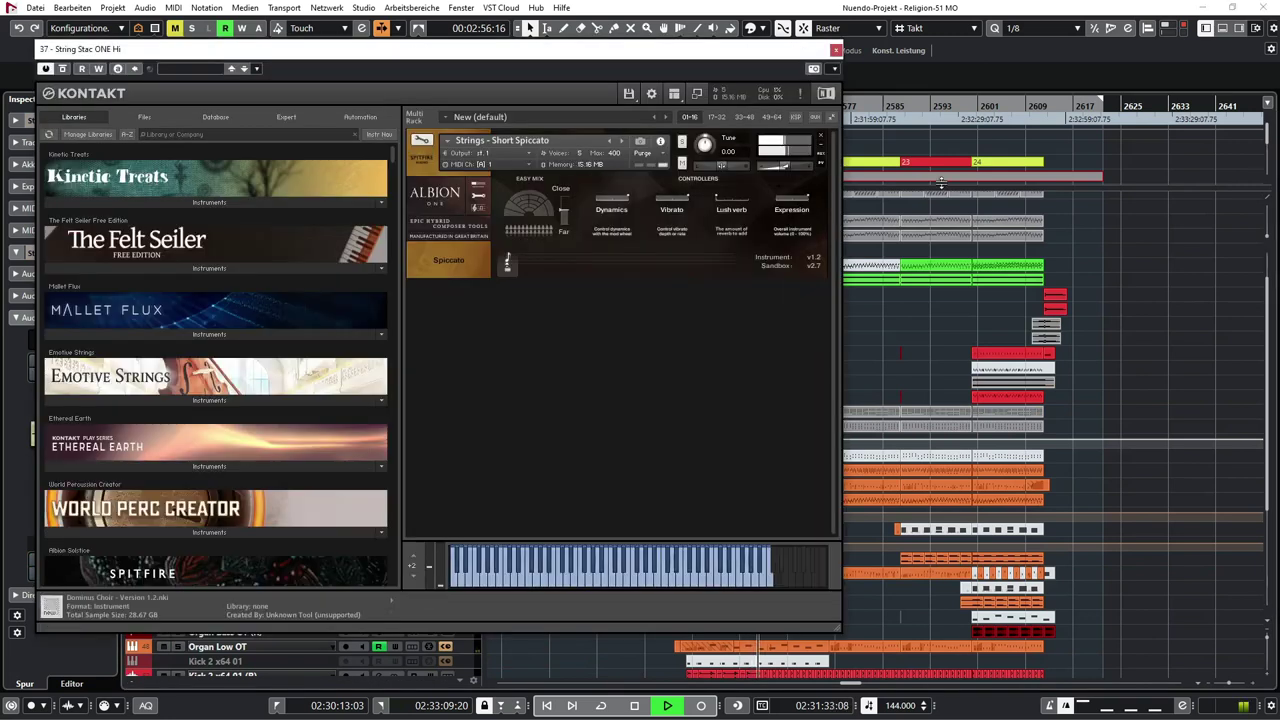
{"action": "left_click", "coordinate": [835, 51]}
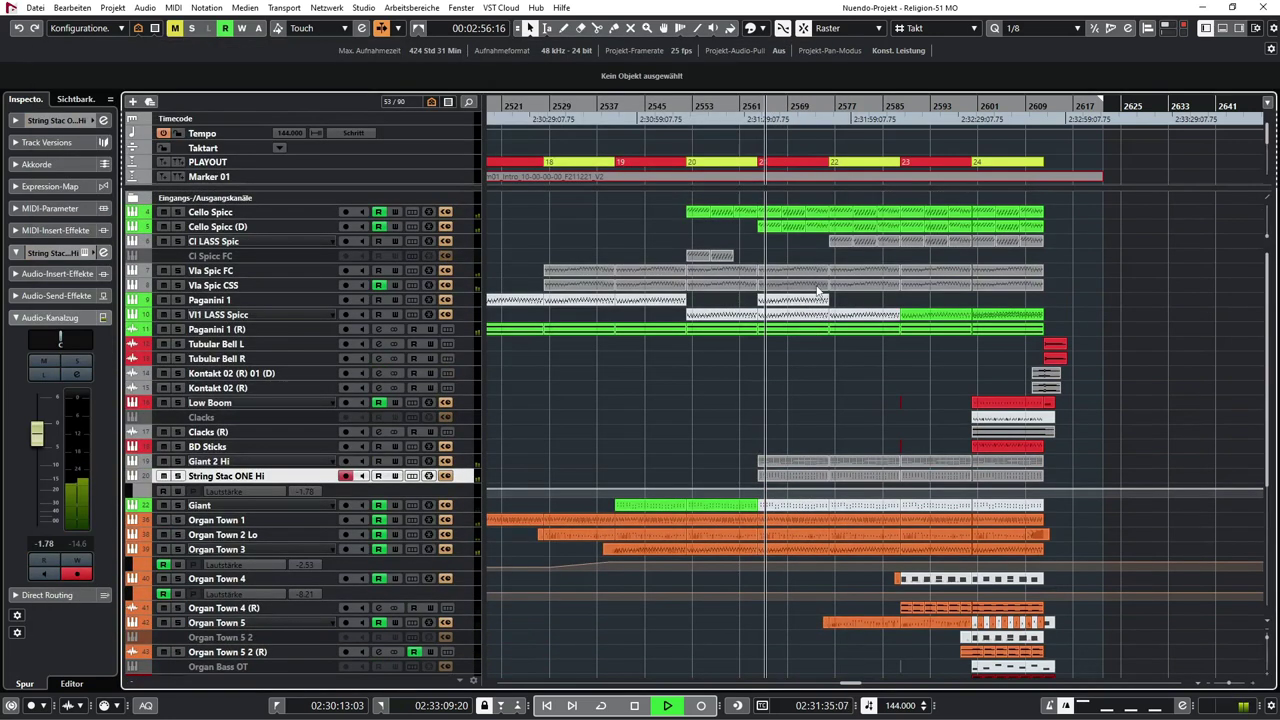
- Inspect the Vla Spic FC part's notes from about bar 2564, and view the Vla Spic CSS track's Kontakt instrument
{"action": "double_click", "coordinate": [805, 270]}
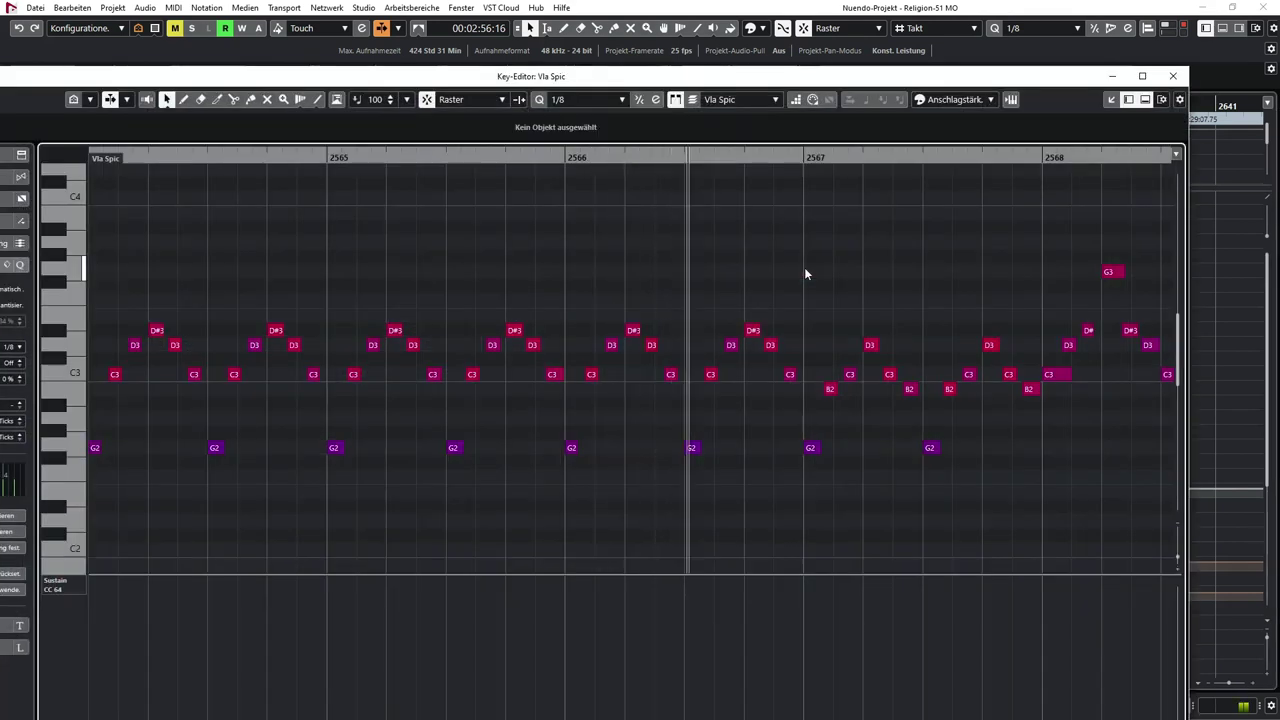
{"action": "left_click", "coordinate": [1173, 76]}
{"action": "left_click", "coordinate": [259, 286]}
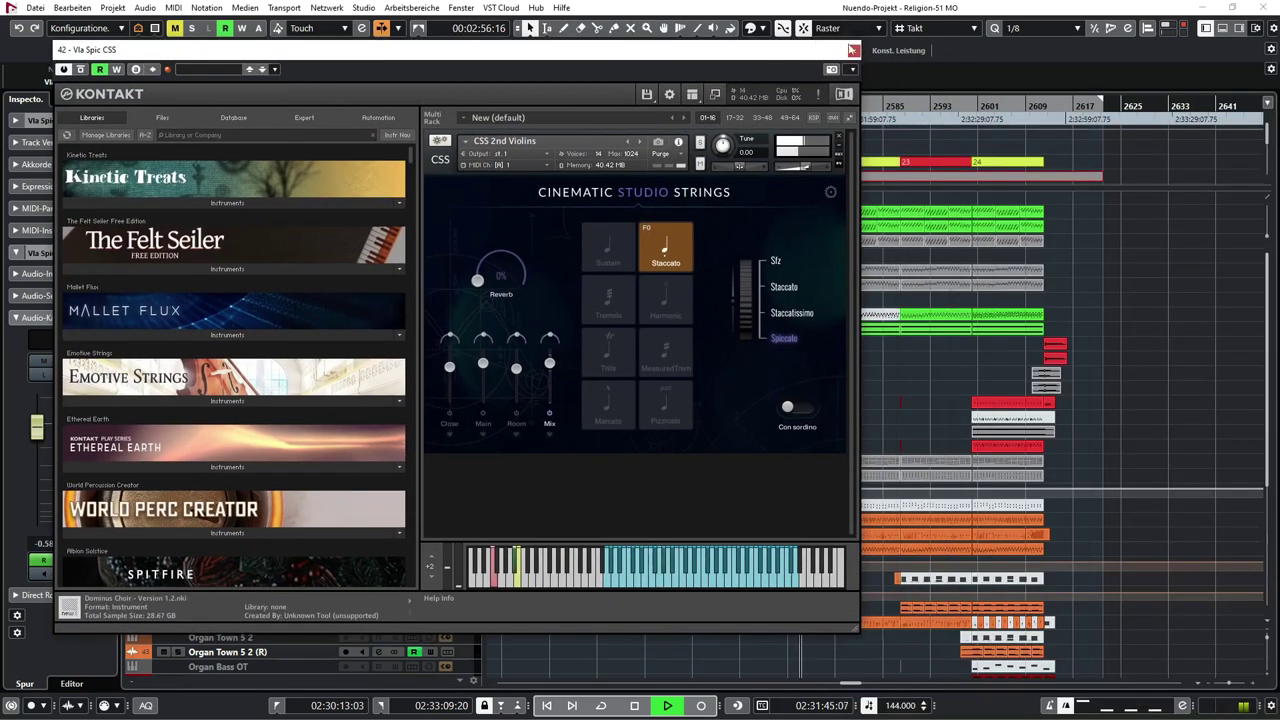
{"action": "left_click", "coordinate": [853, 50]}
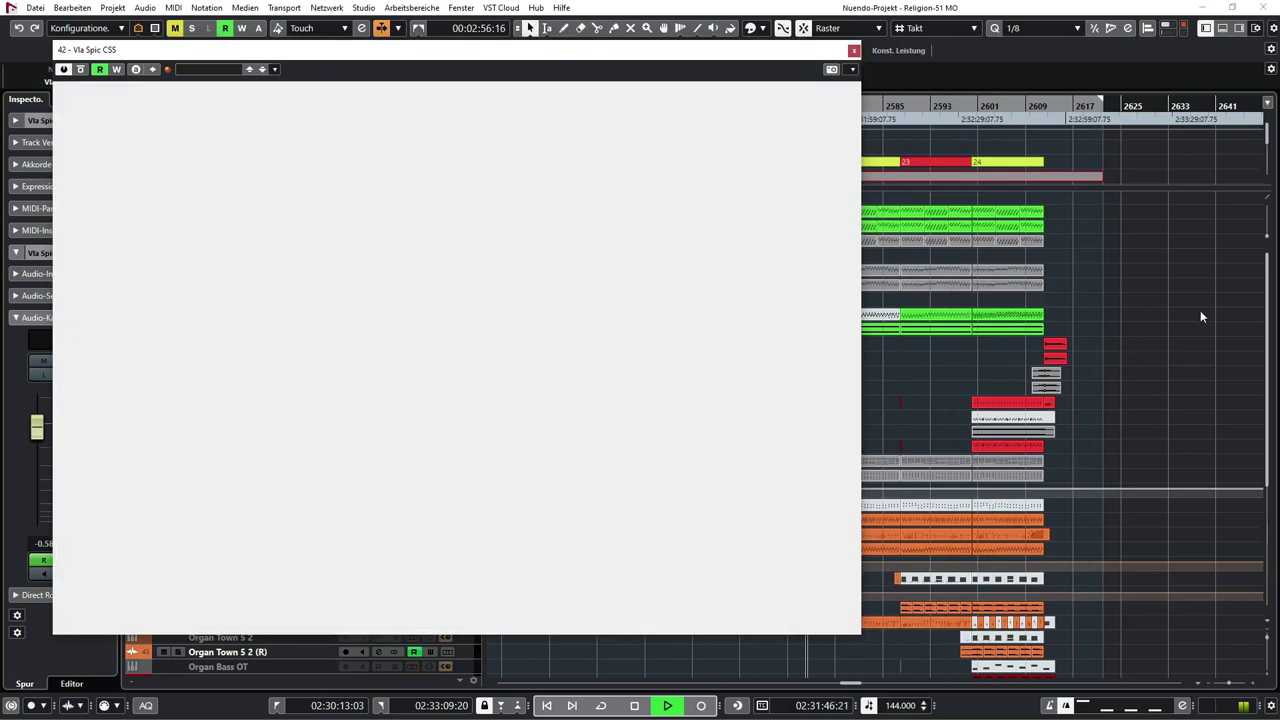
- Look through the MixConsole channels and inserts from the string tracks to the effect and group channels
{"action": "key", "text": "F3"}
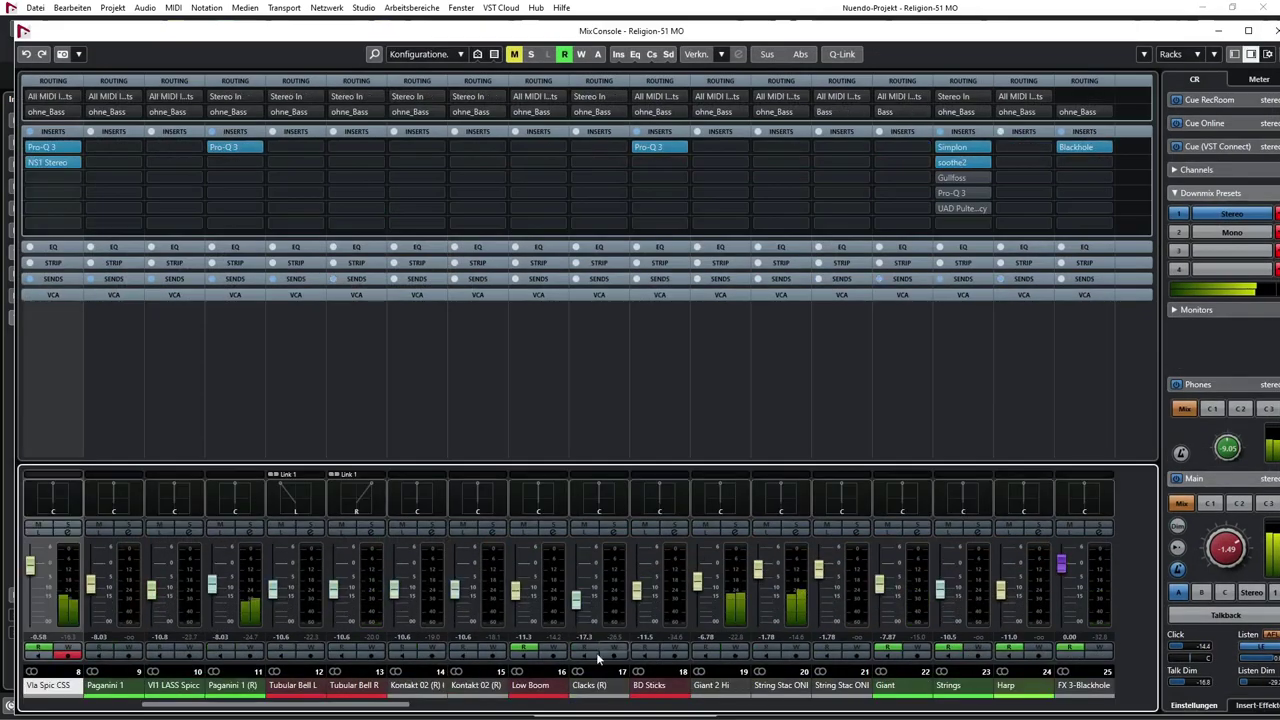
{"action": "left_click_drag", "start_coordinate": [318, 708], "coordinate": [973, 705]}
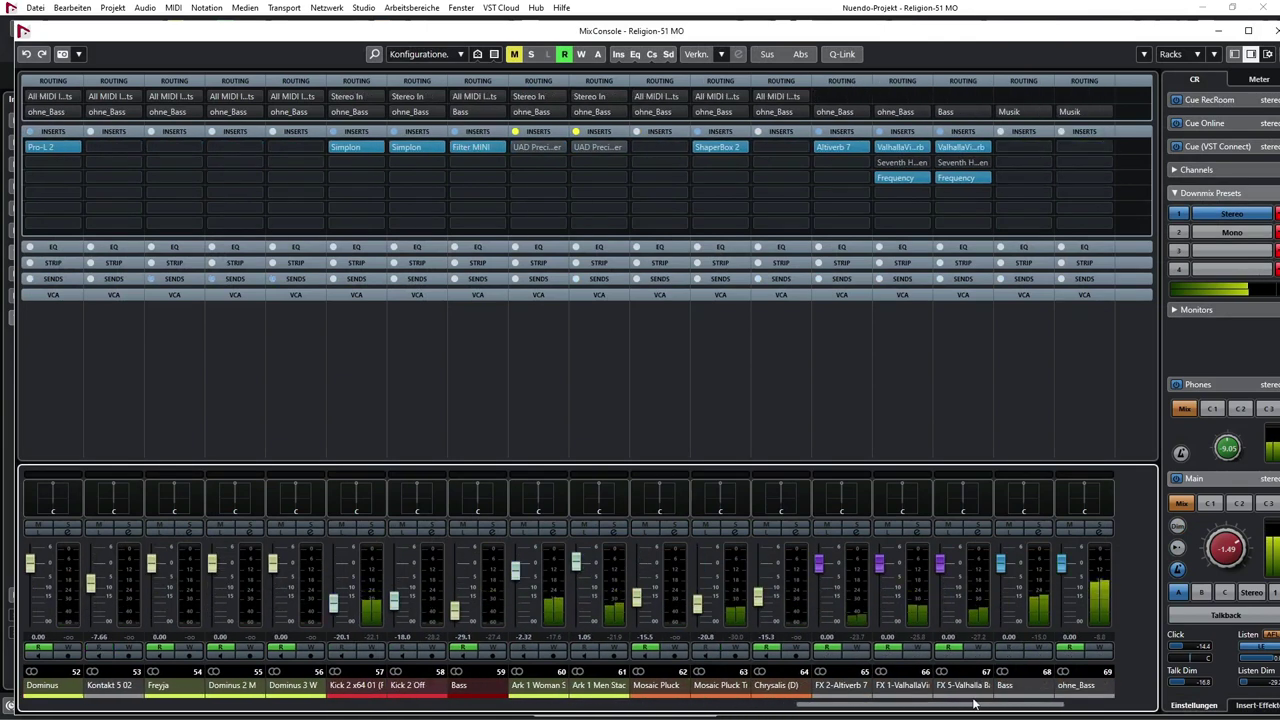
{"action": "key", "text": "F3"}
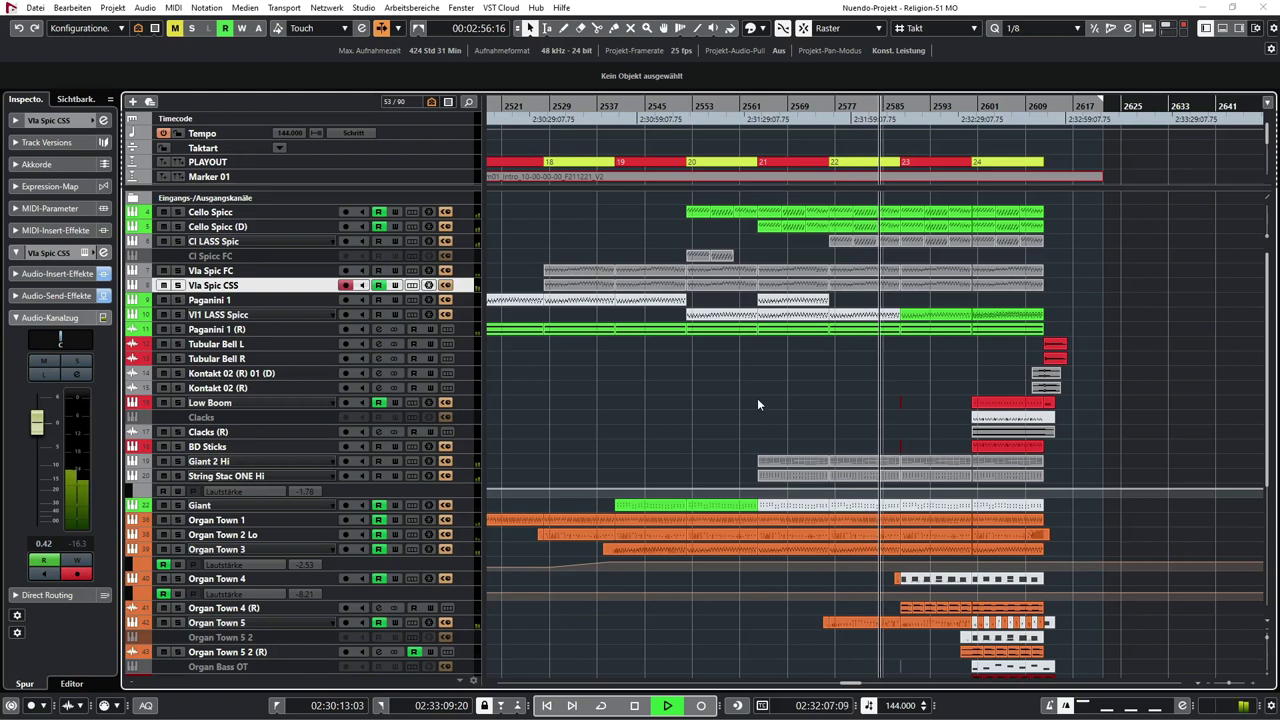
- Select the Cello Spicc track and view the articulation settings of its CSSS Cello instrument in Kontakt
{"action": "left_click", "coordinate": [274, 212]}
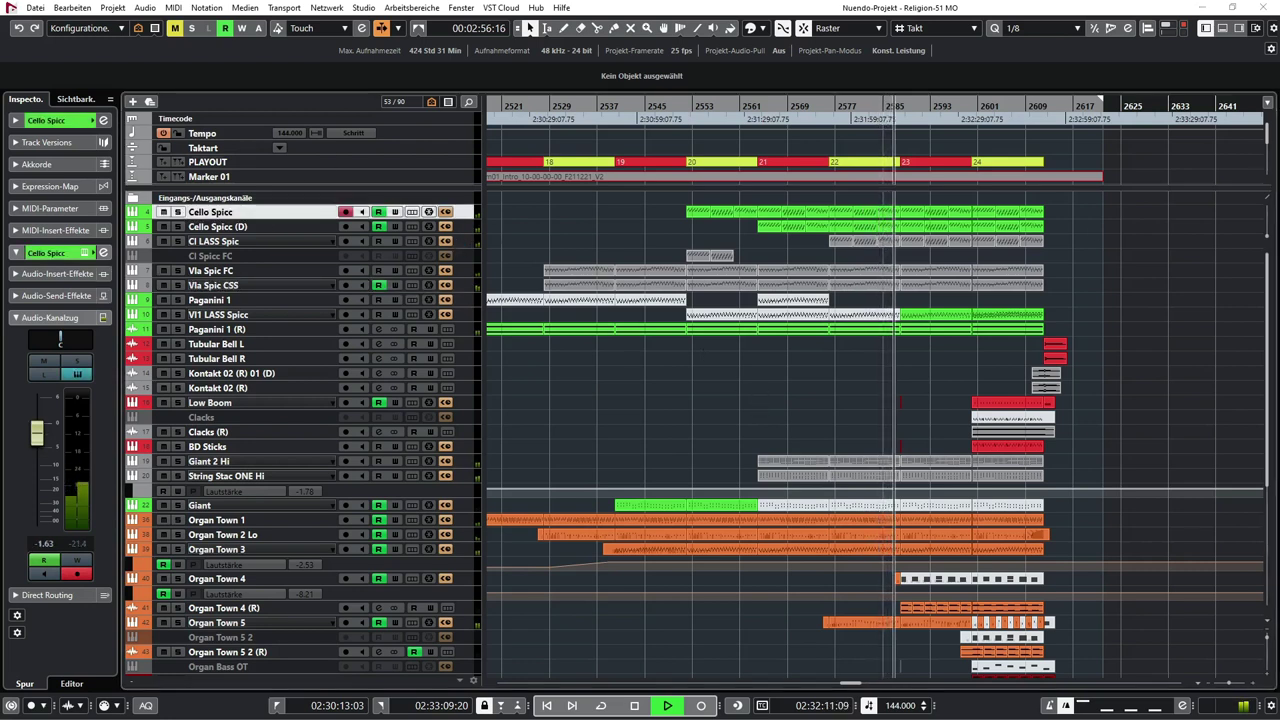
{"action": "left_click", "coordinate": [412, 212]}
{"action": "left_click_drag", "start_coordinate": [292, 104], "coordinate": [209, 83]}
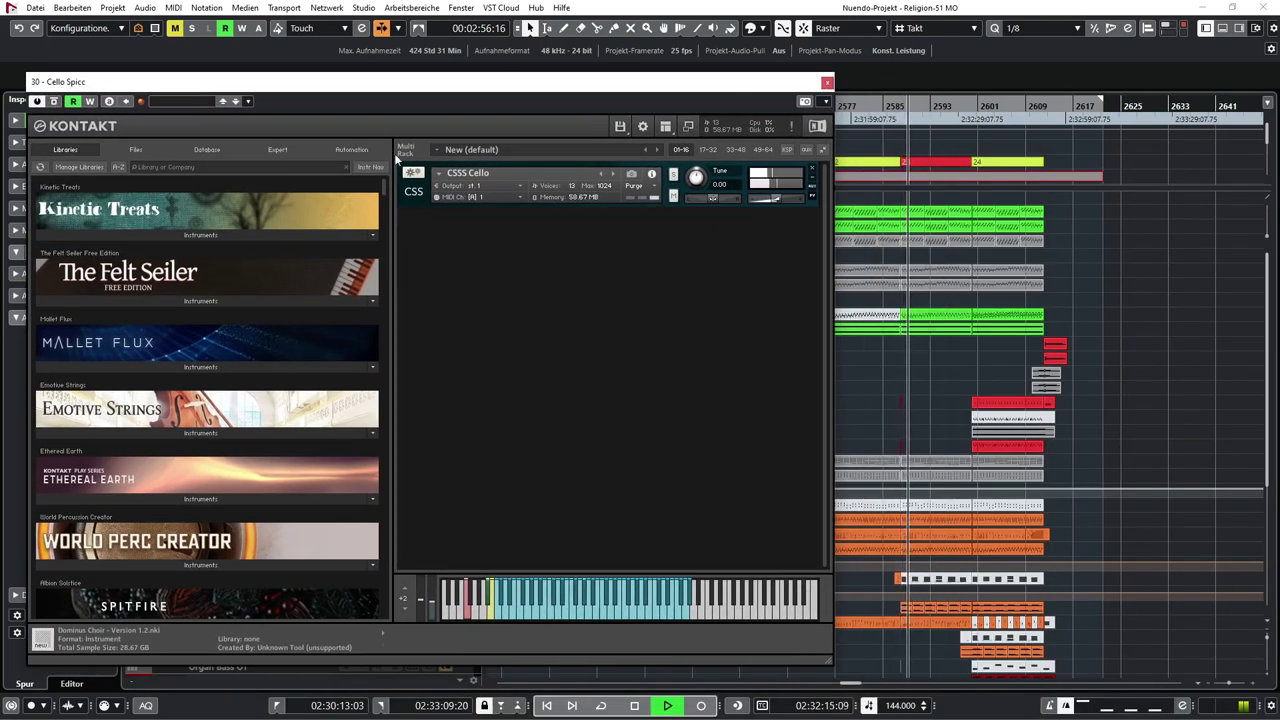
{"action": "left_click", "coordinate": [411, 196]}
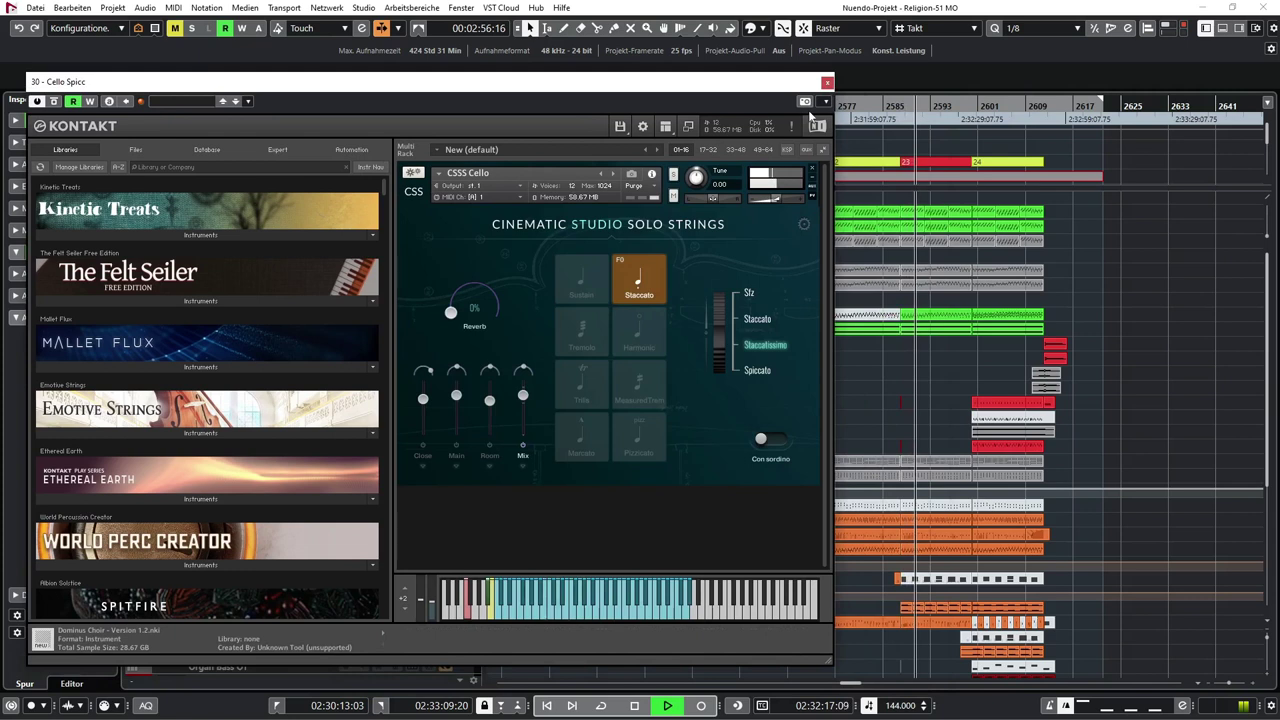
{"action": "left_click", "coordinate": [826, 83]}
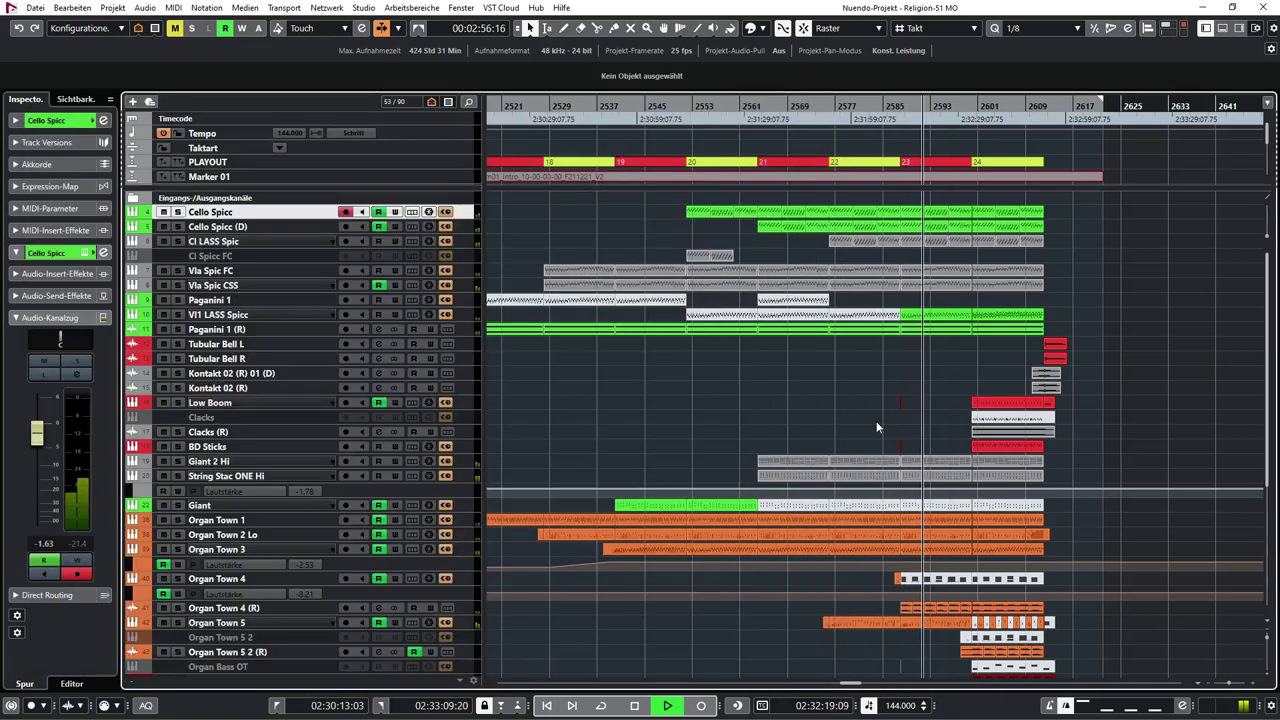
- Inspect the notes of the Organ Low OT part under marker 23 in the Key Editor
{"action": "scroll", "coordinate": [874, 420], "scroll_direction": "down", "scroll_amount": 10}
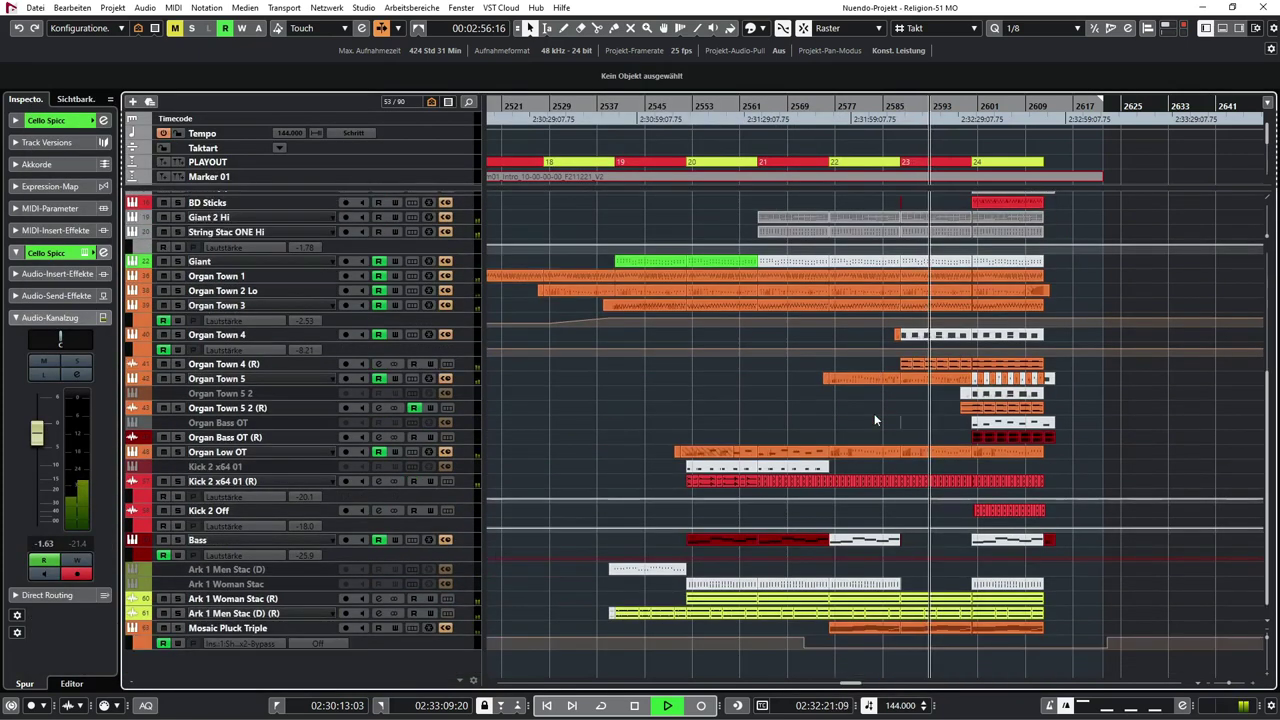
{"action": "double_click", "coordinate": [944, 452]}
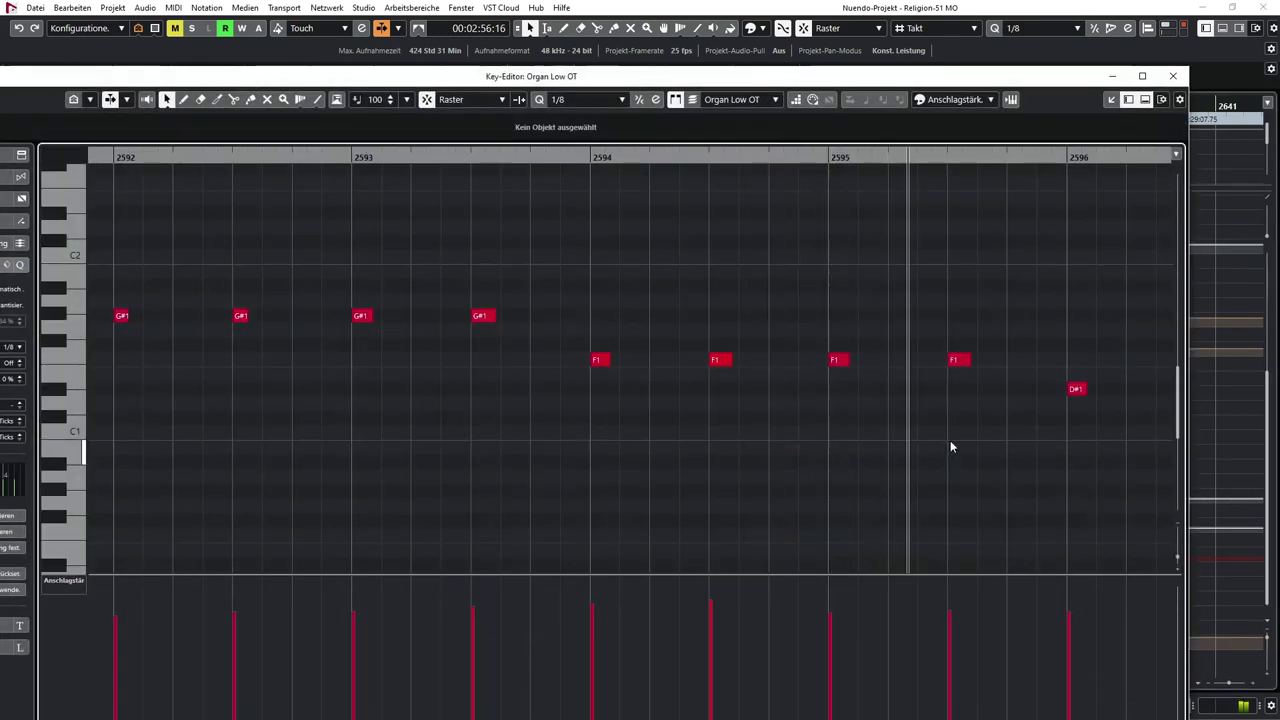
{"action": "left_click", "coordinate": [1176, 76]}
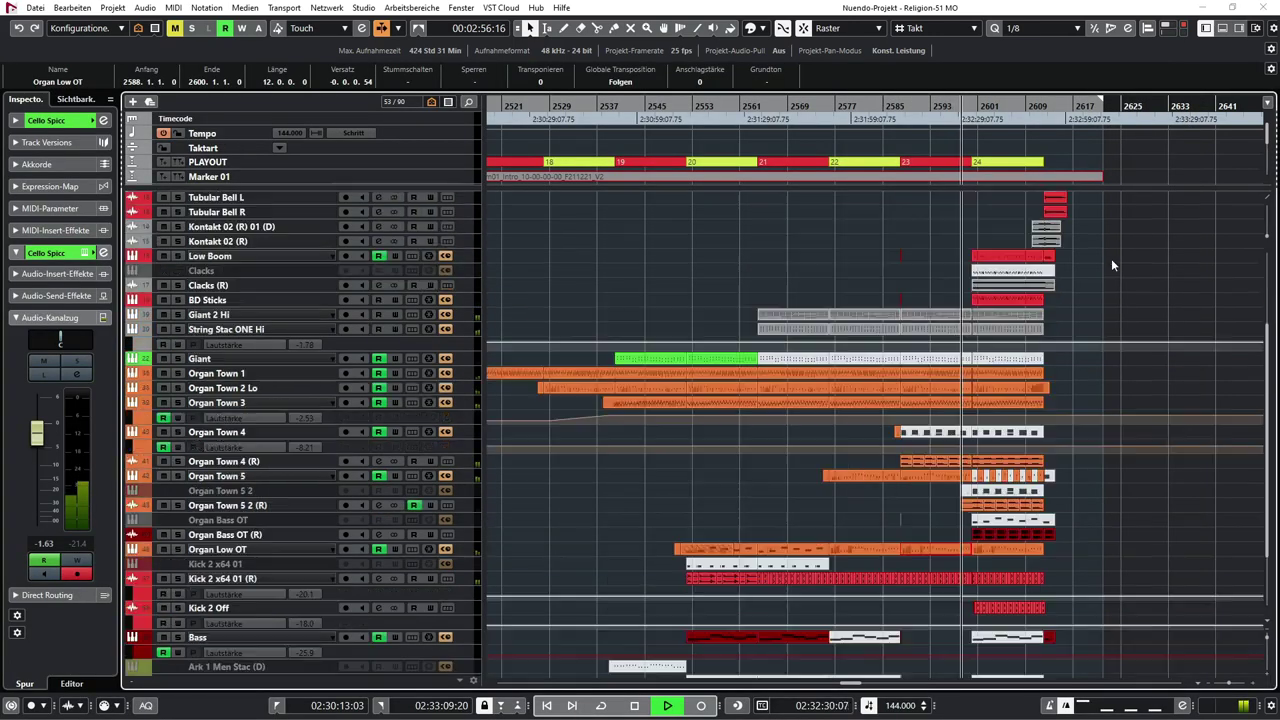
- Inspect the BD Sticks part's notes from bar 2600 in the Key Editor, and return to the full project view
{"action": "double_click", "coordinate": [999, 296]}
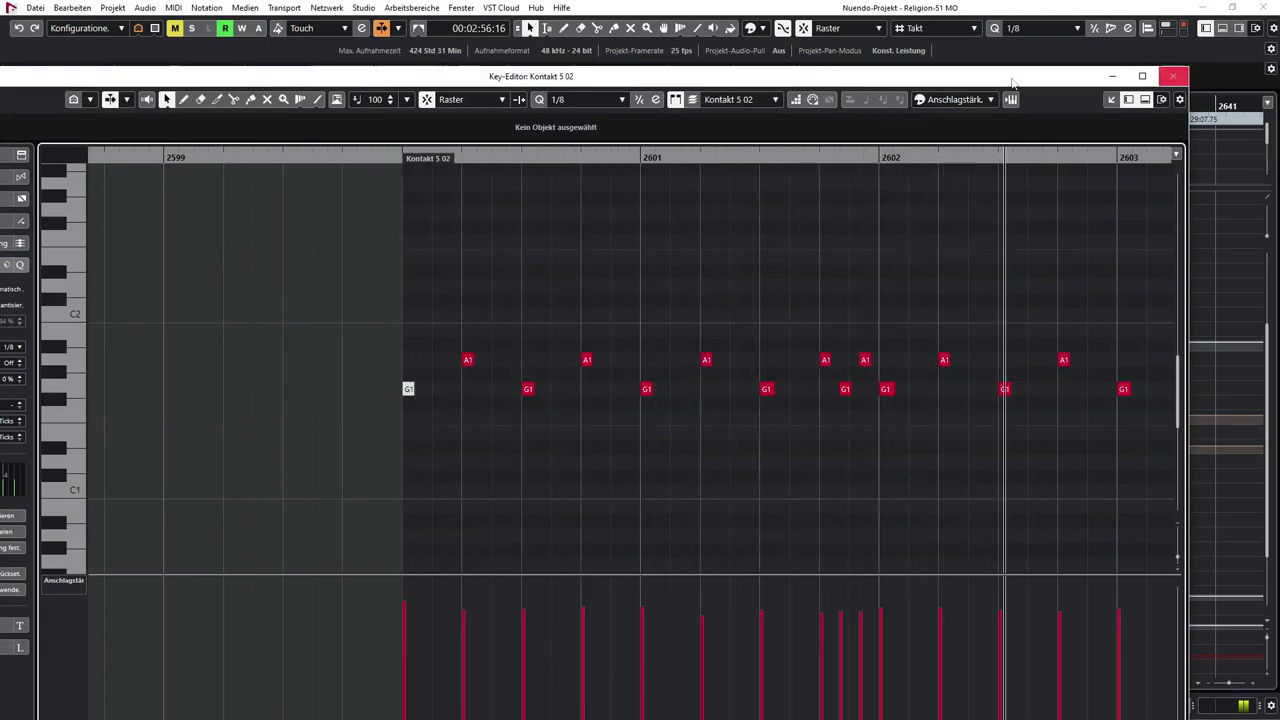
{"action": "left_click_drag", "start_coordinate": [1010, 76], "coordinate": [1279, 34]}
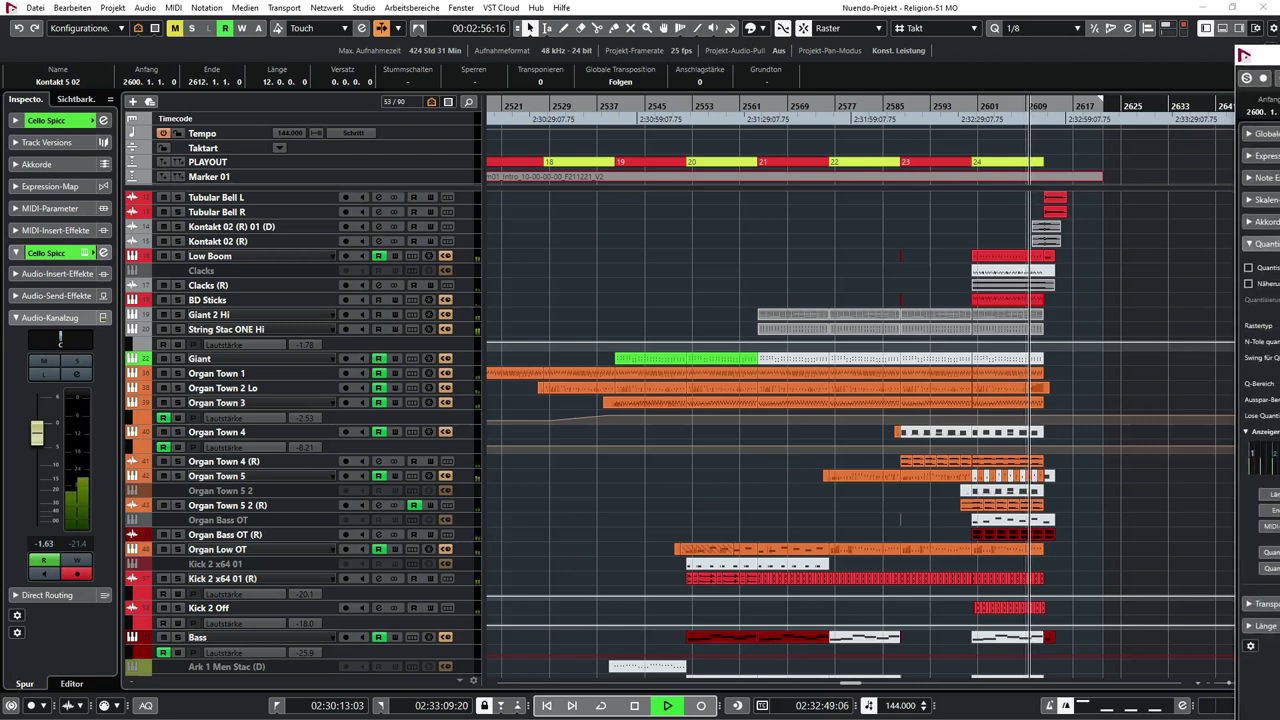
{"action": "left_click", "coordinate": [1134, 254]}
{"action": "scroll", "coordinate": [1134, 254], "scroll_direction": "up", "scroll_amount": 5}
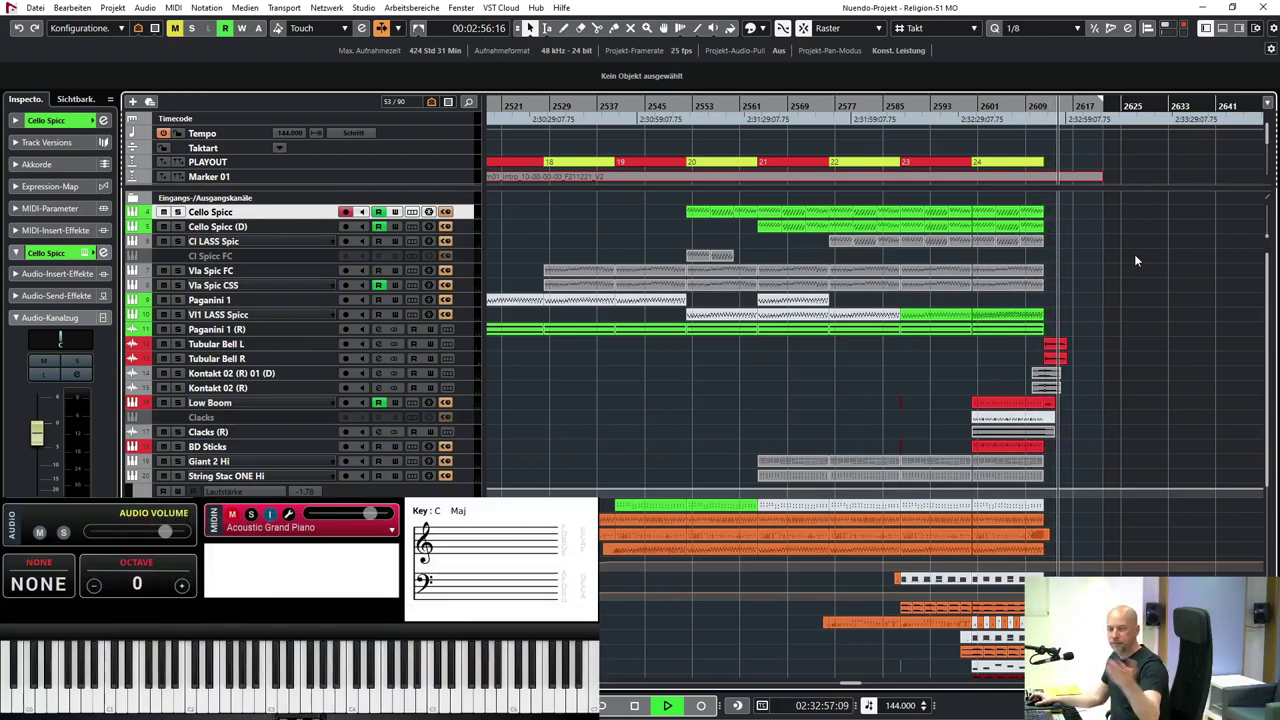
- Select the Giant track and play the full arrangement from the start of marker 17 into marker 18
{"action": "key", "text": "KP_1"}
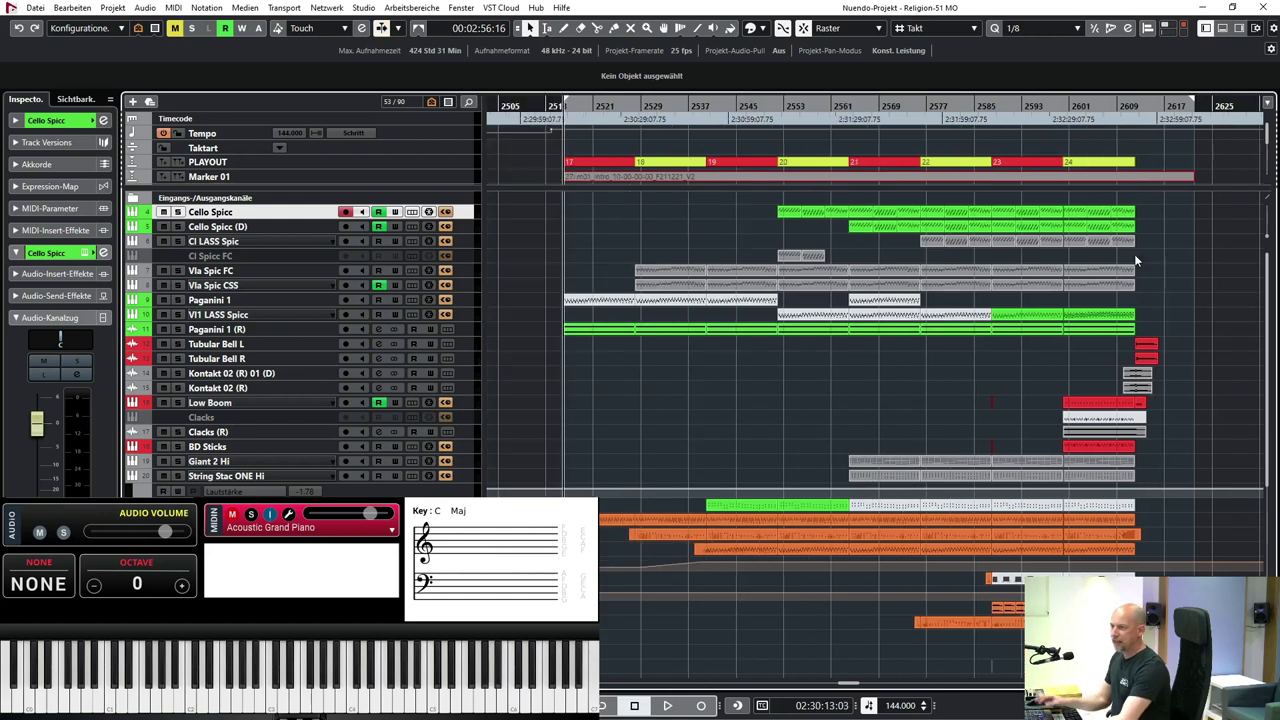
{"action": "scroll", "coordinate": [623, 350], "scroll_direction": "down", "scroll_amount": 5}
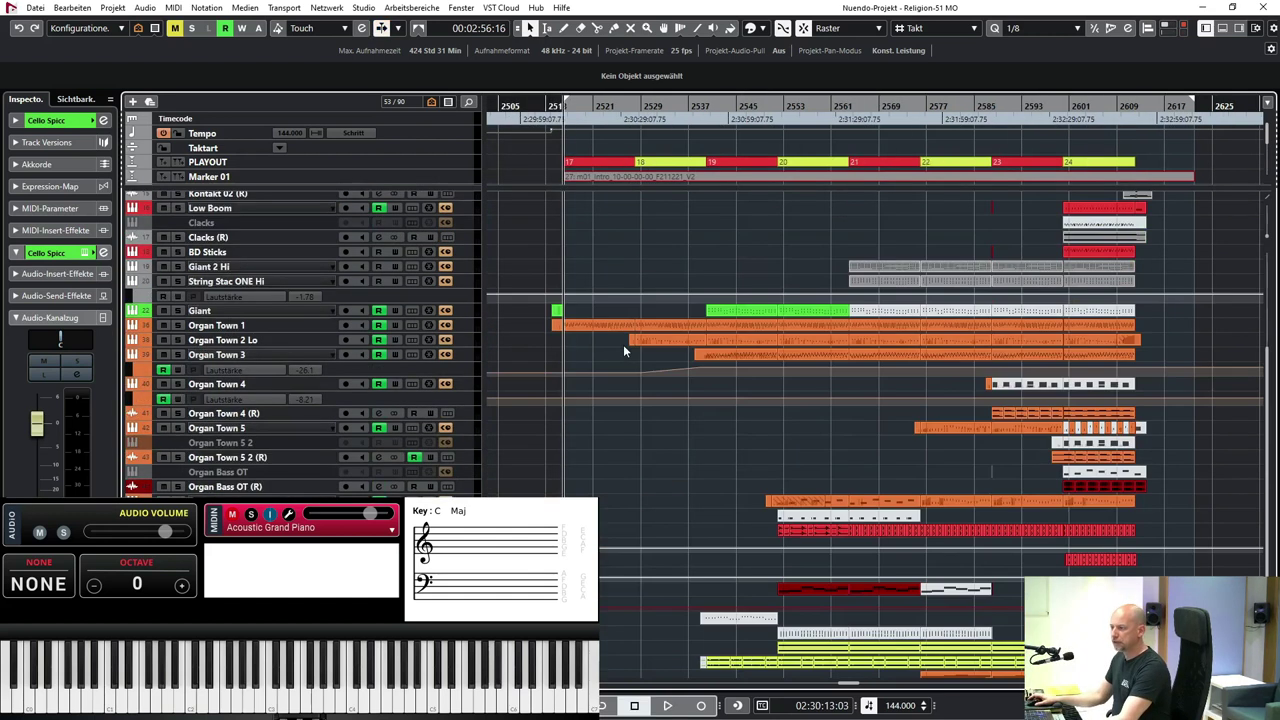
{"action": "left_click", "coordinate": [215, 315]}
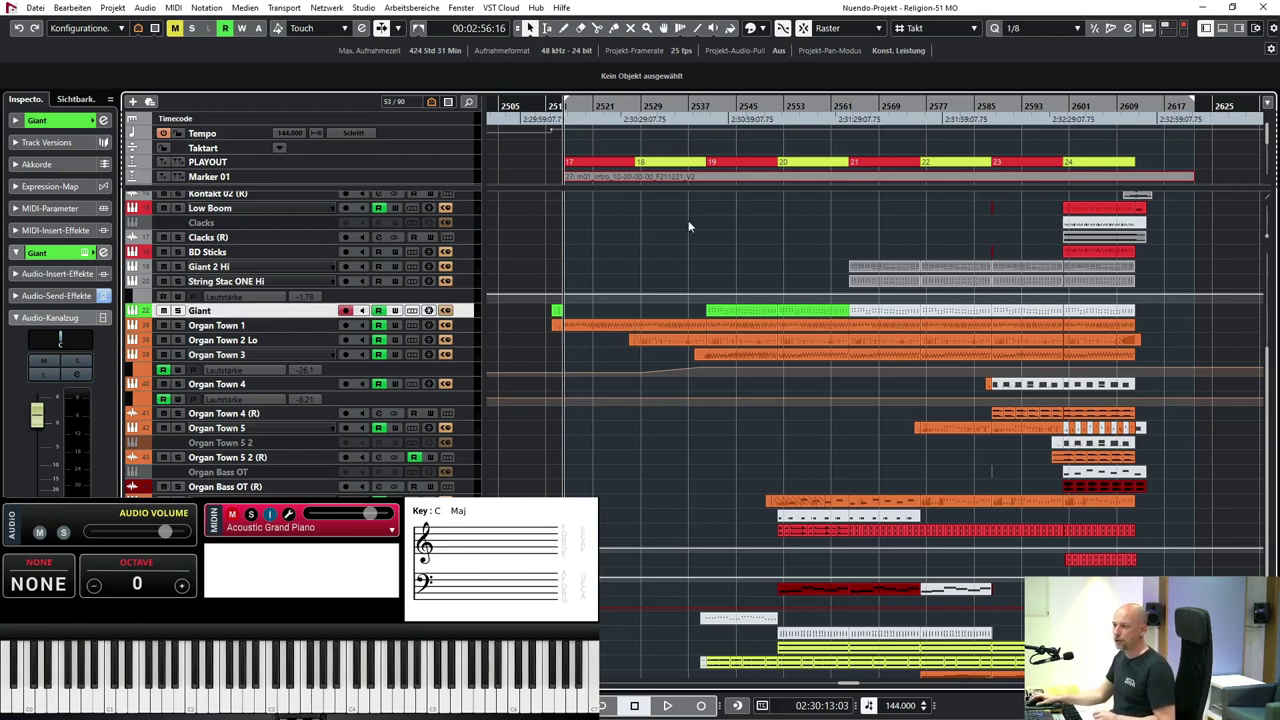
{"action": "key", "text": "space"}
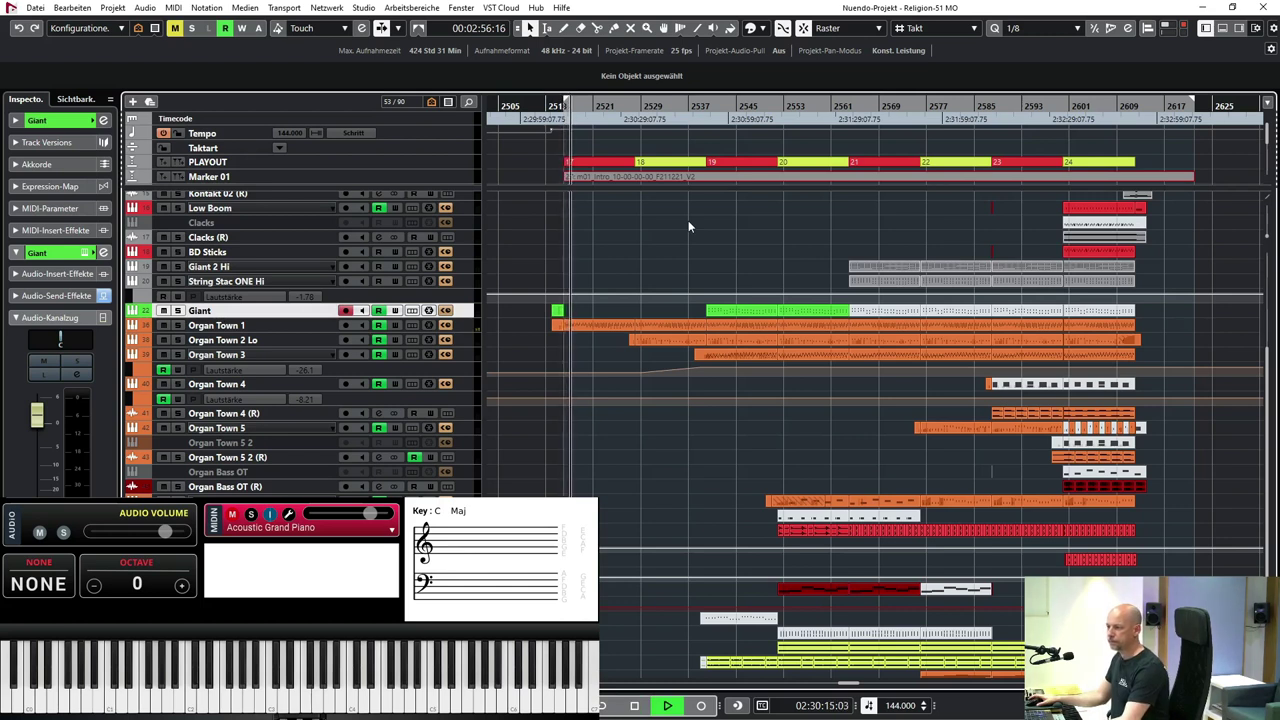
{"action": "key", "text": "ctrl+alt+e"}
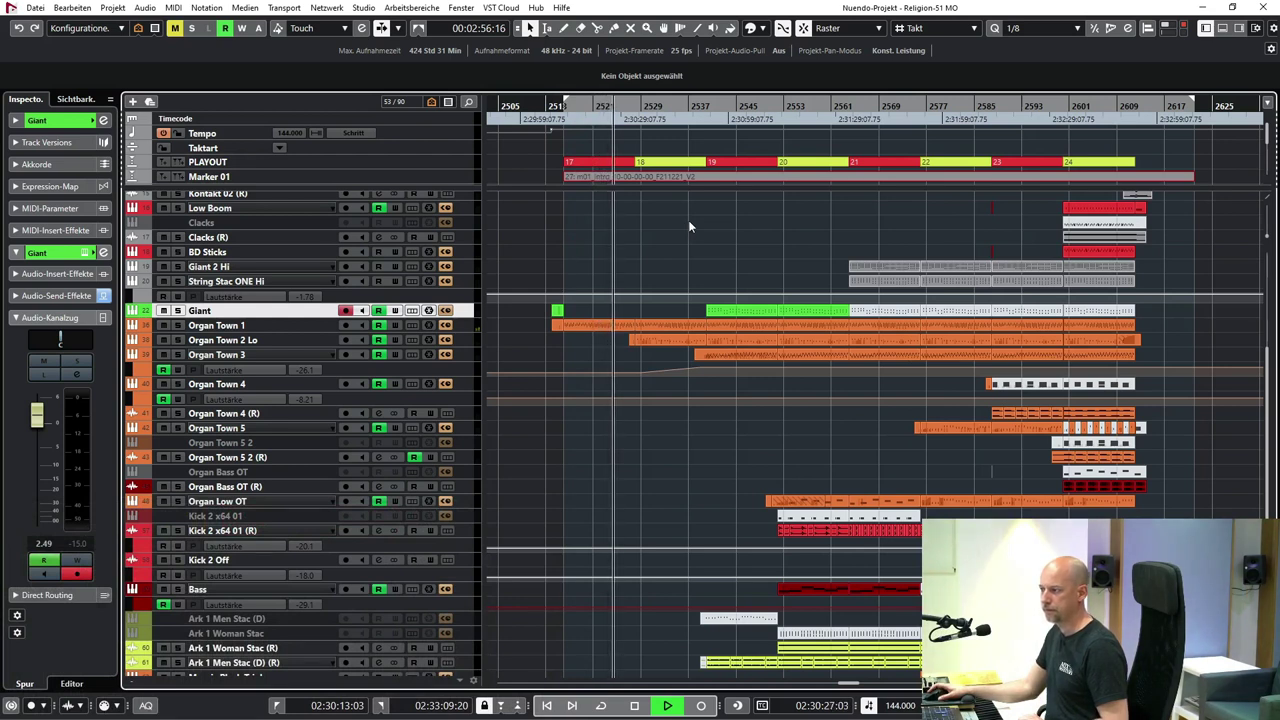
{"action": "scroll", "coordinate": [688, 224], "scroll_direction": "up", "scroll_amount": 4}
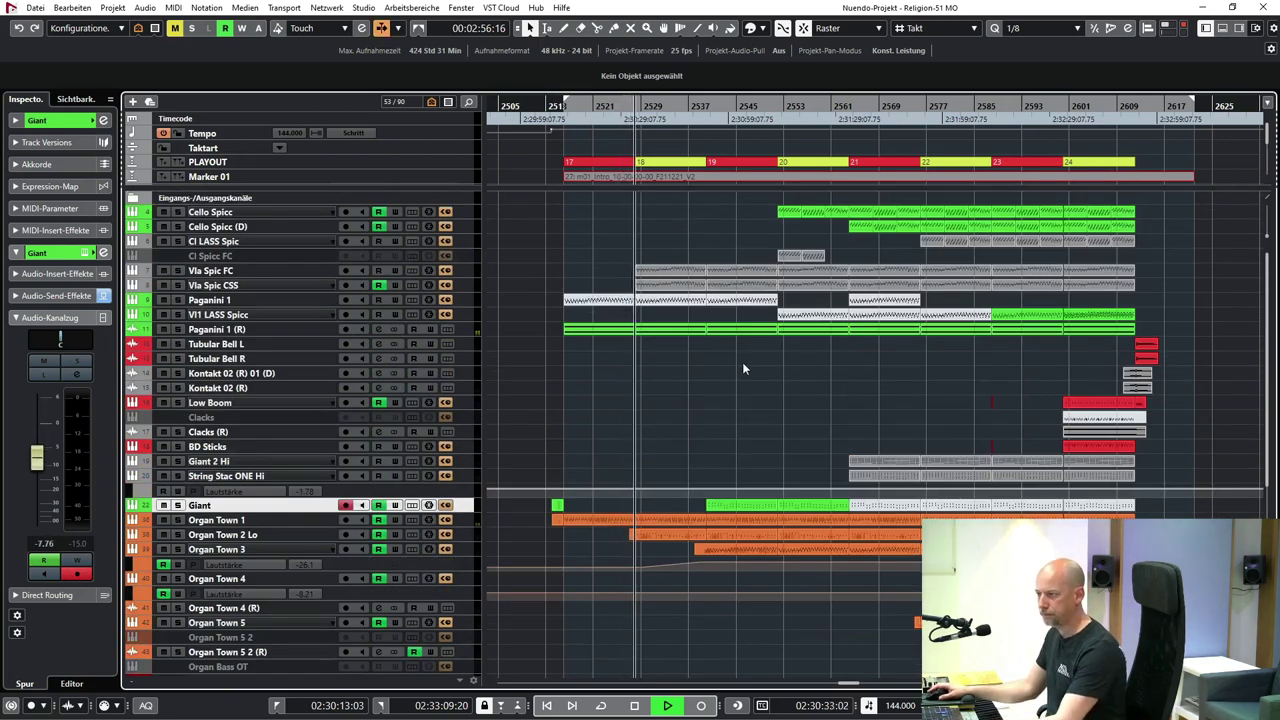
{"action": "key", "text": "space"}
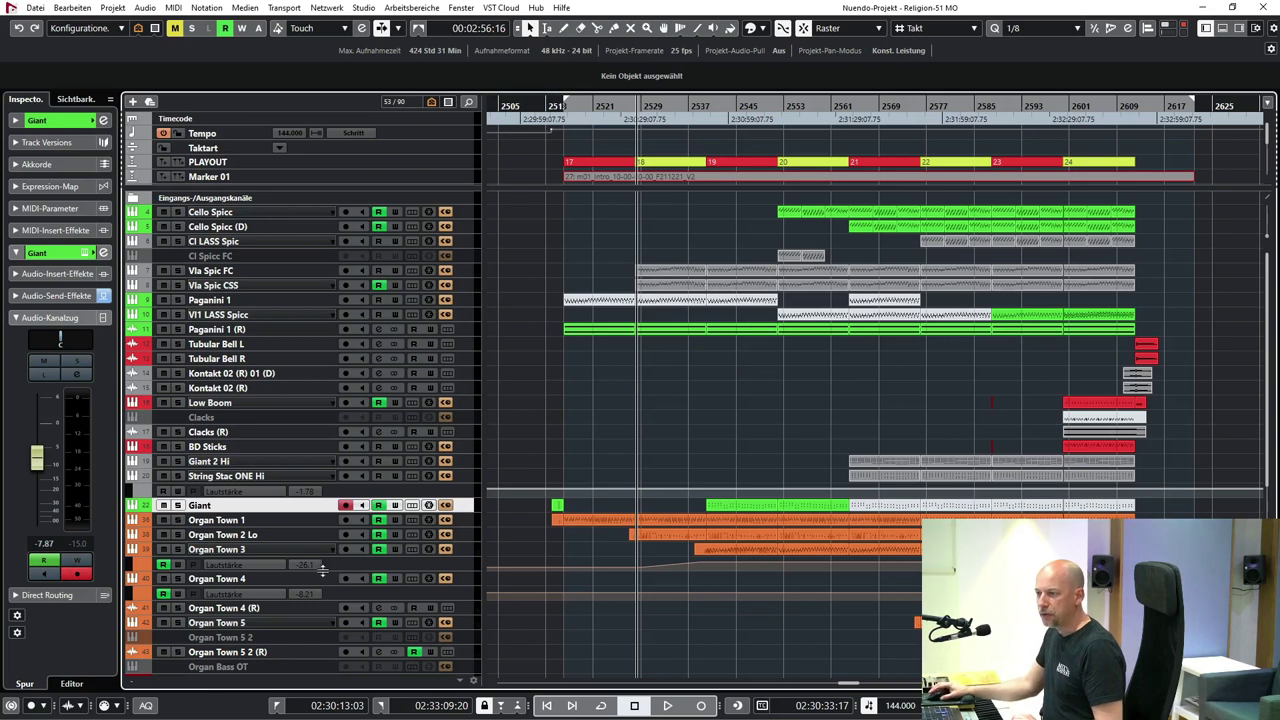
- Set the locators around the Organ Town 1 part under marker 17 and play that track soloed
{"action": "left_click", "coordinate": [310, 521]}
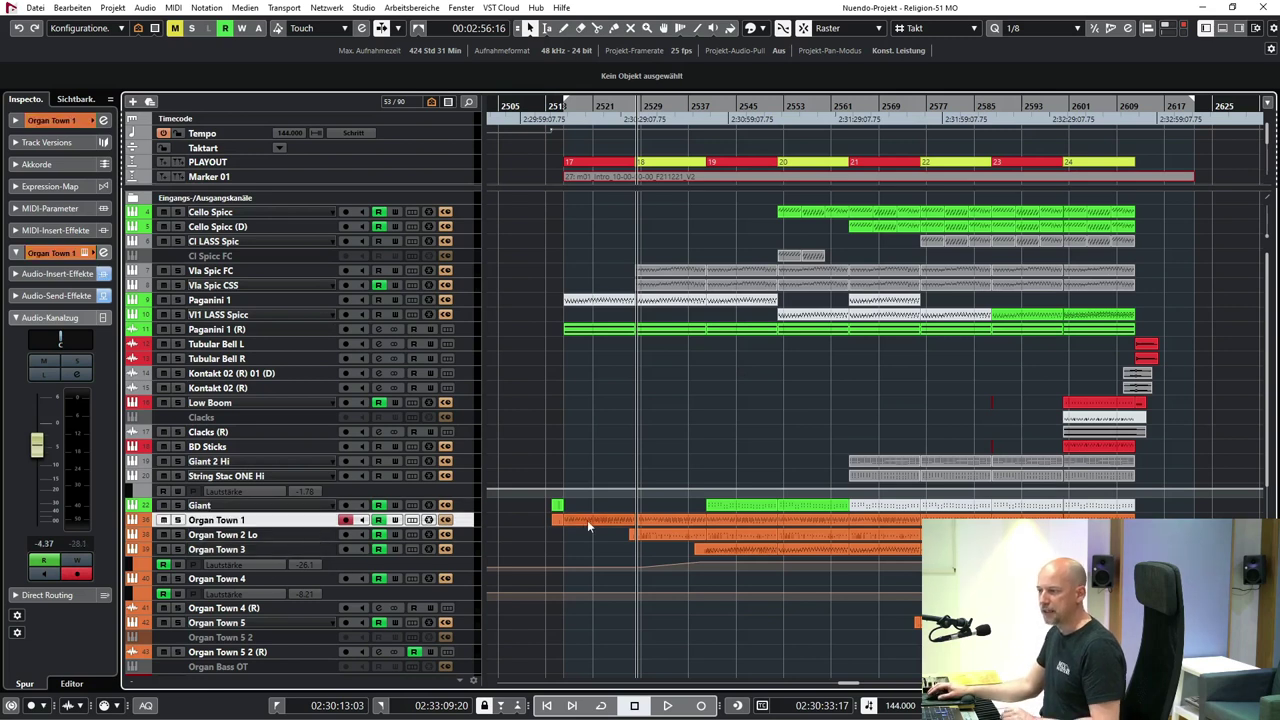
{"action": "left_click", "coordinate": [588, 522]}
{"action": "key", "text": "p"}
{"action": "key", "text": "KP_1"}
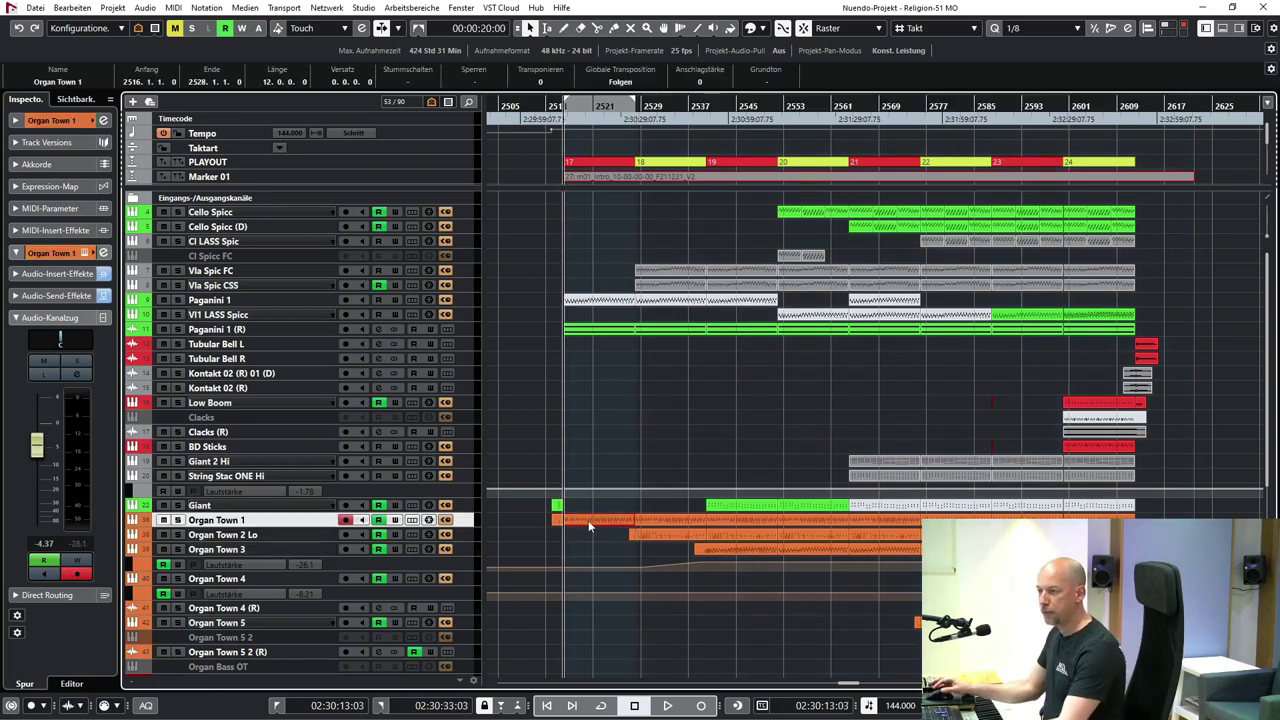
{"action": "key", "text": "space"}
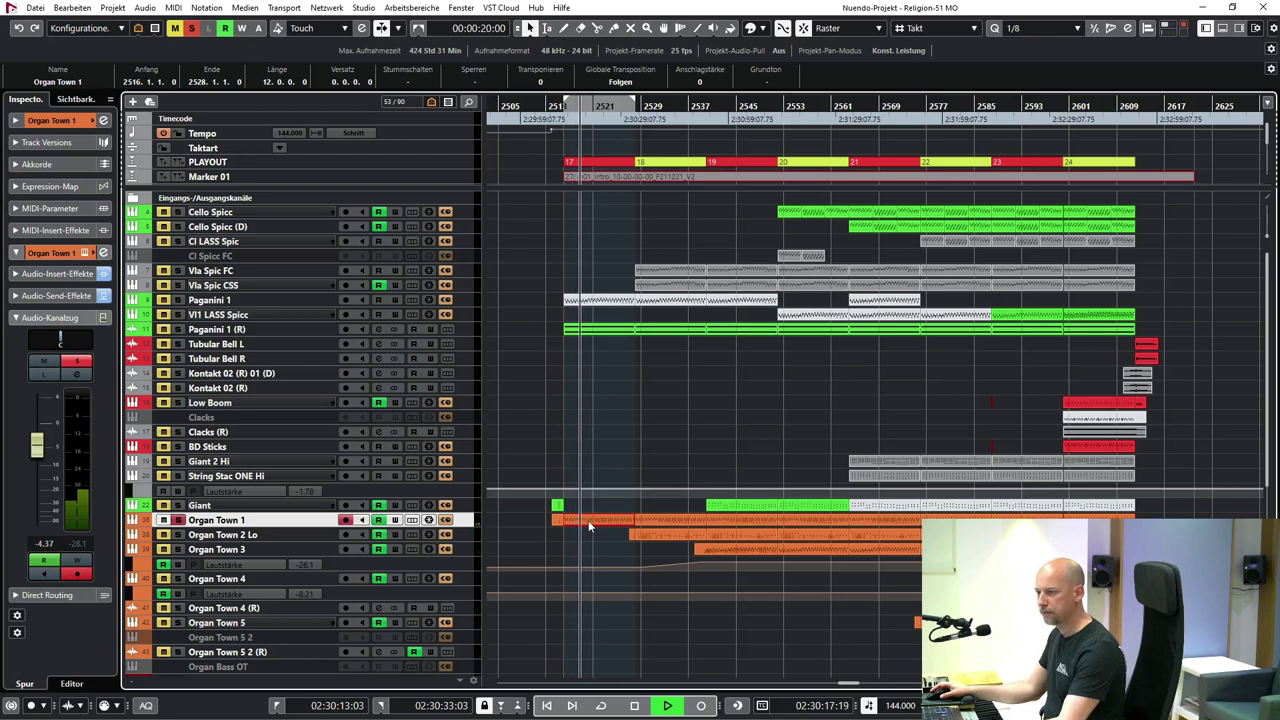
{"action": "key", "text": "space"}
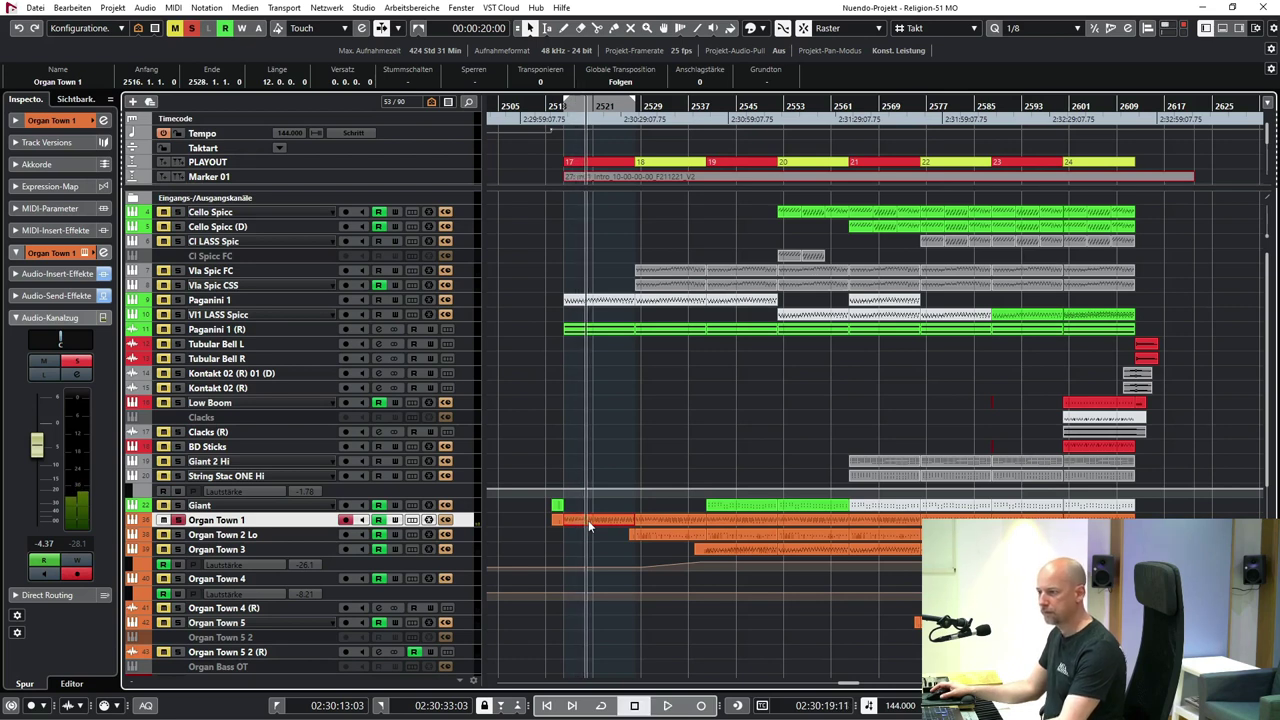
- Deselect the part, clear the solo and play the full mix from the start of marker 17
{"action": "left_click", "coordinate": [647, 425]}
{"action": "key", "text": "KP_0"}
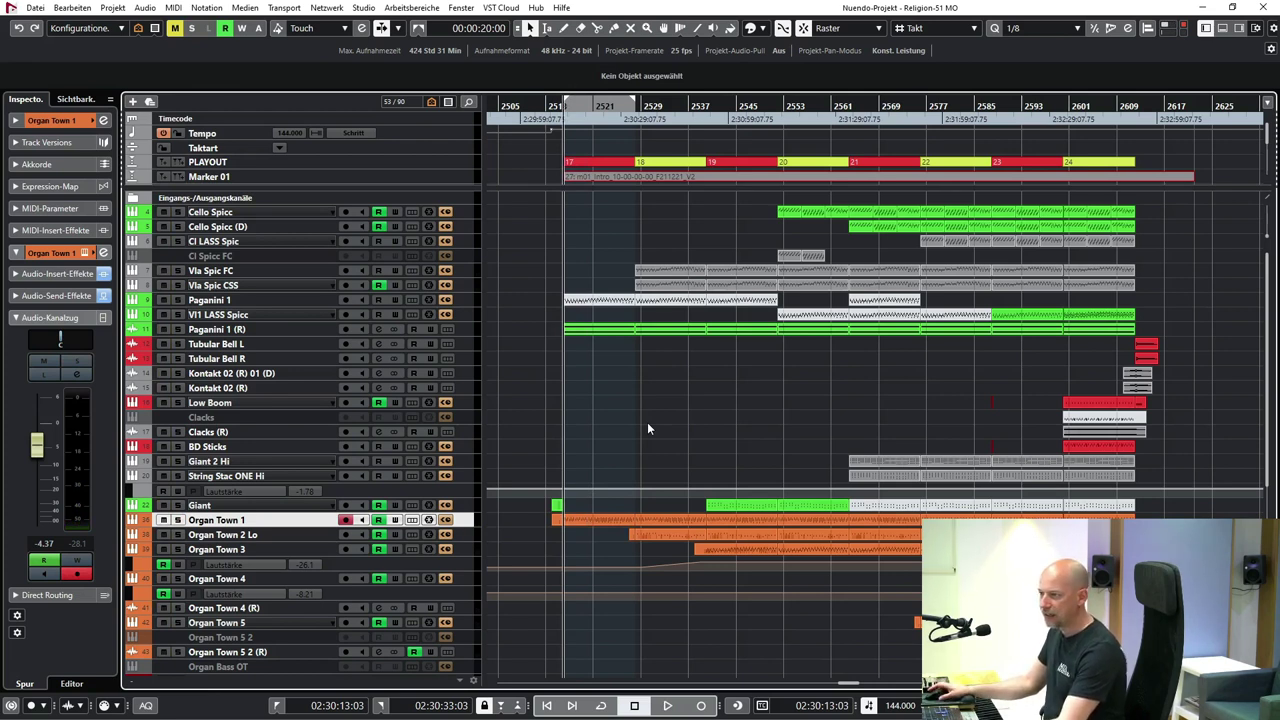
{"action": "key", "text": "space"}
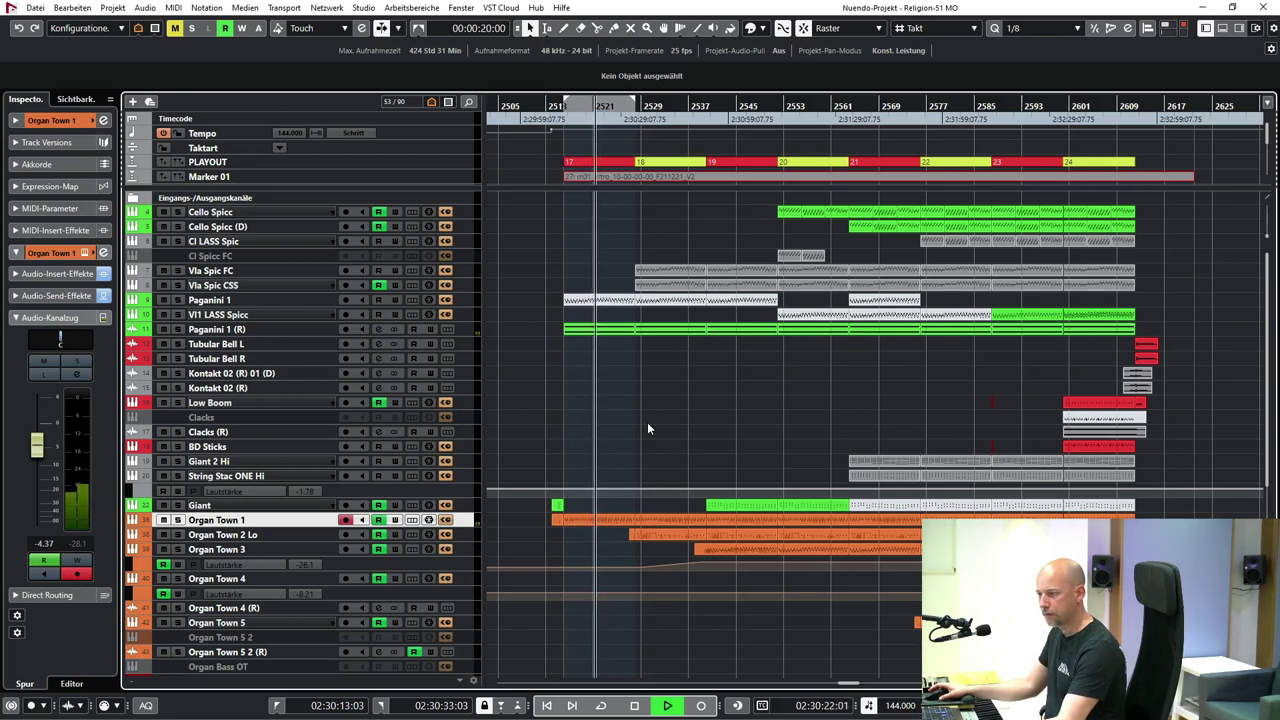
{"action": "key", "text": "space"}
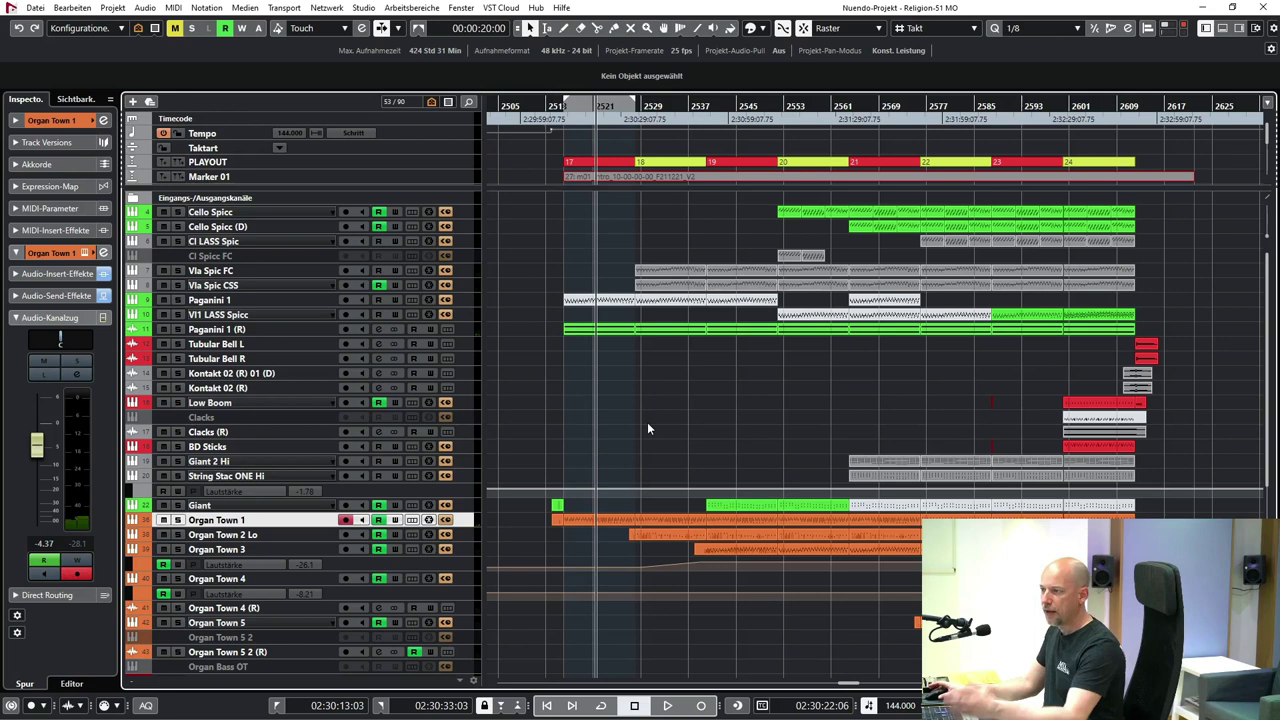
- Set the locators to marker 18 and listen to the Organ Town 2 Lo track soloed from its start
{"action": "left_click", "coordinate": [674, 162]}
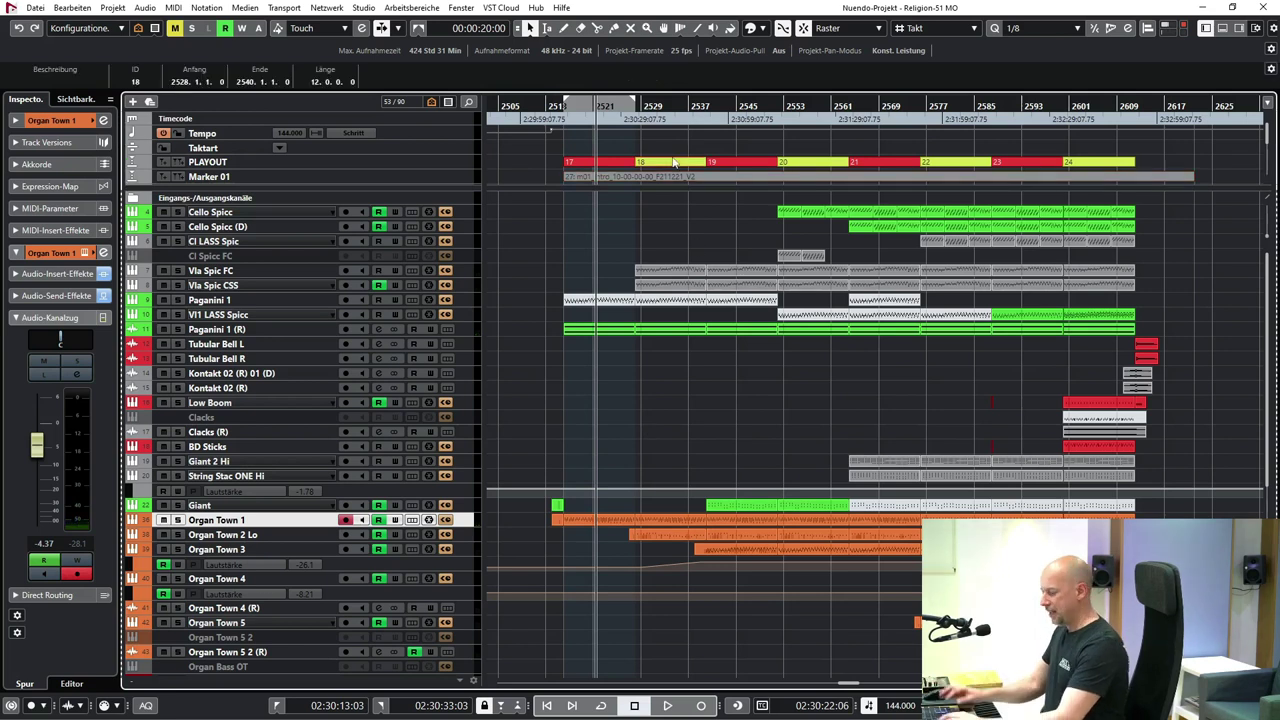
{"action": "key", "text": "p"}
{"action": "key", "text": "KP_1"}
{"action": "scroll", "coordinate": [638, 298], "scroll_direction": "down", "scroll_amount": 5}
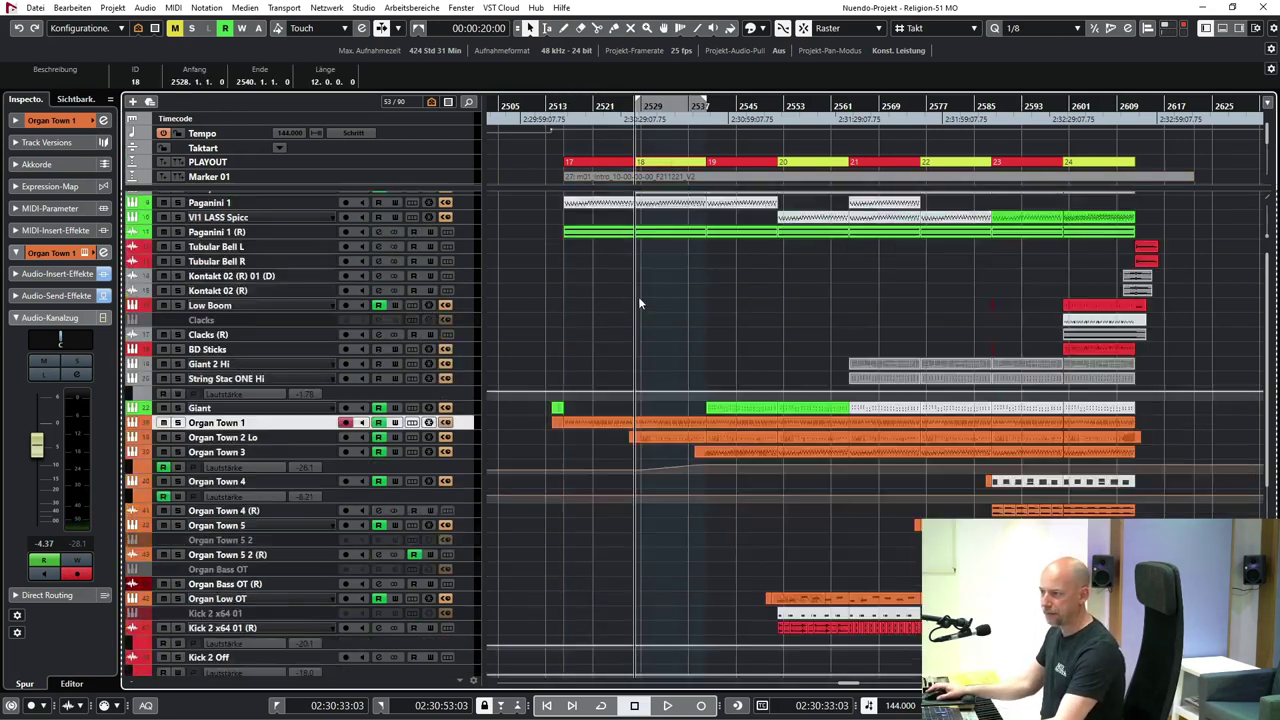
{"action": "left_click", "coordinate": [238, 292]}
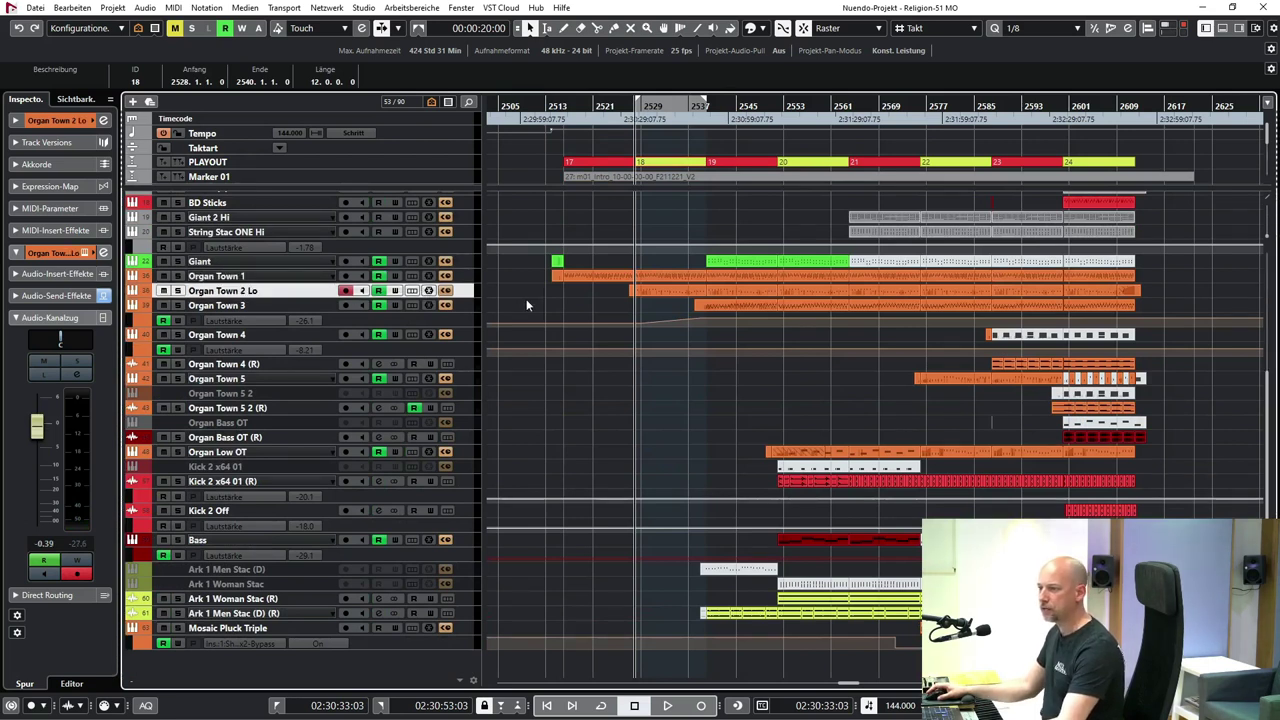
{"action": "key", "text": "space"}
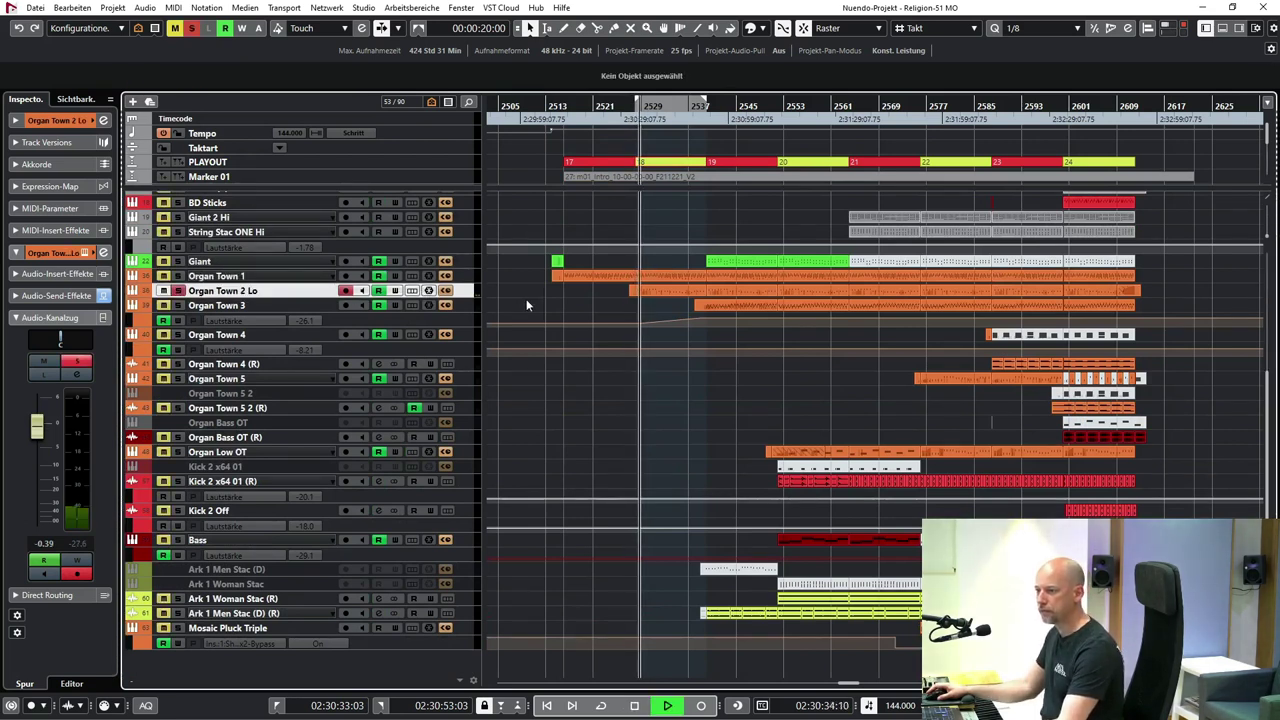
{"action": "key", "text": "space"}
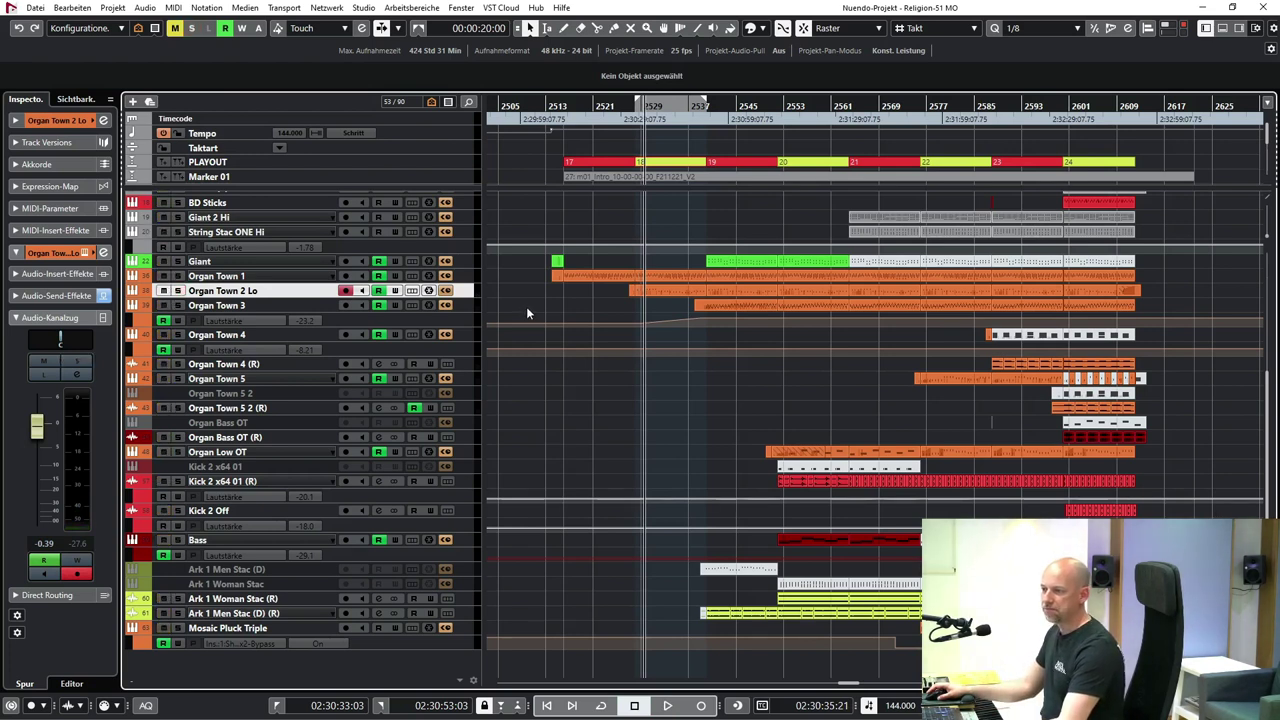
- Listen to Vla Spic FC and Vla Spic CSS soloed together from the start of marker 18, and clear the solos
{"action": "scroll", "coordinate": [526, 306], "scroll_direction": "up", "scroll_amount": 4}
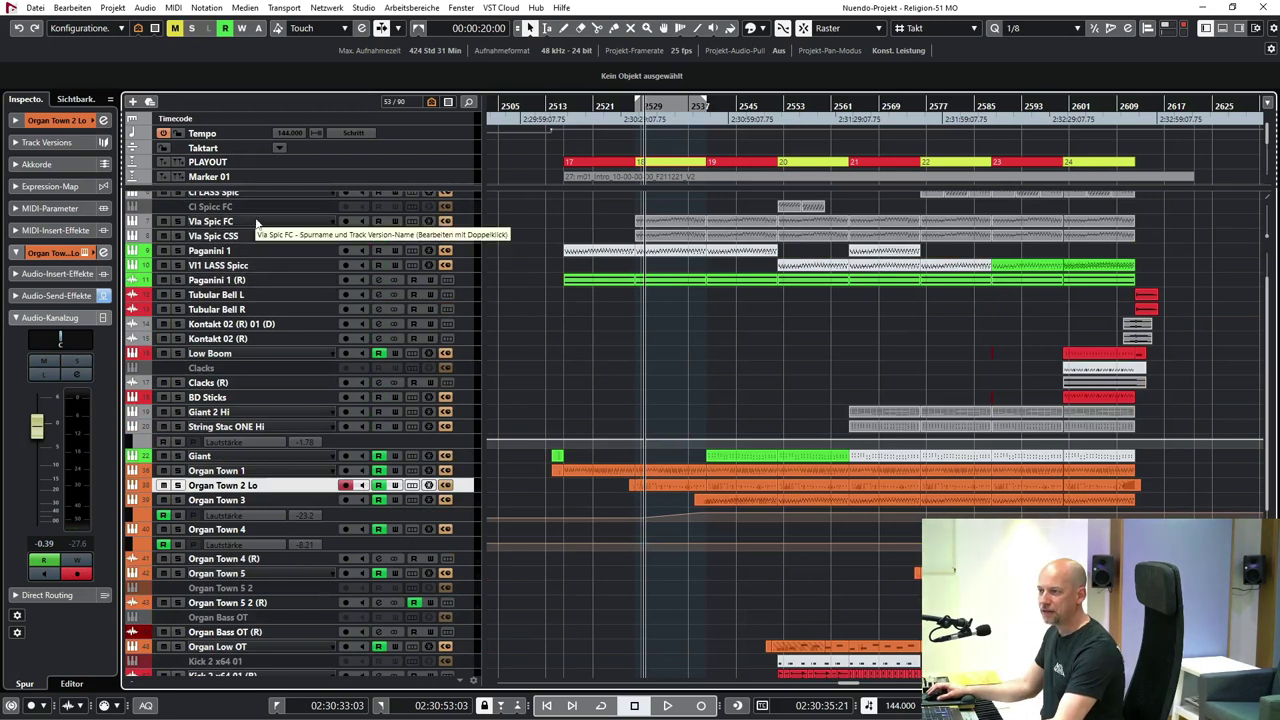
{"action": "left_click", "coordinate": [280, 222]}
{"action": "scroll", "coordinate": [465, 246], "scroll_direction": "up", "scroll_amount": 1}
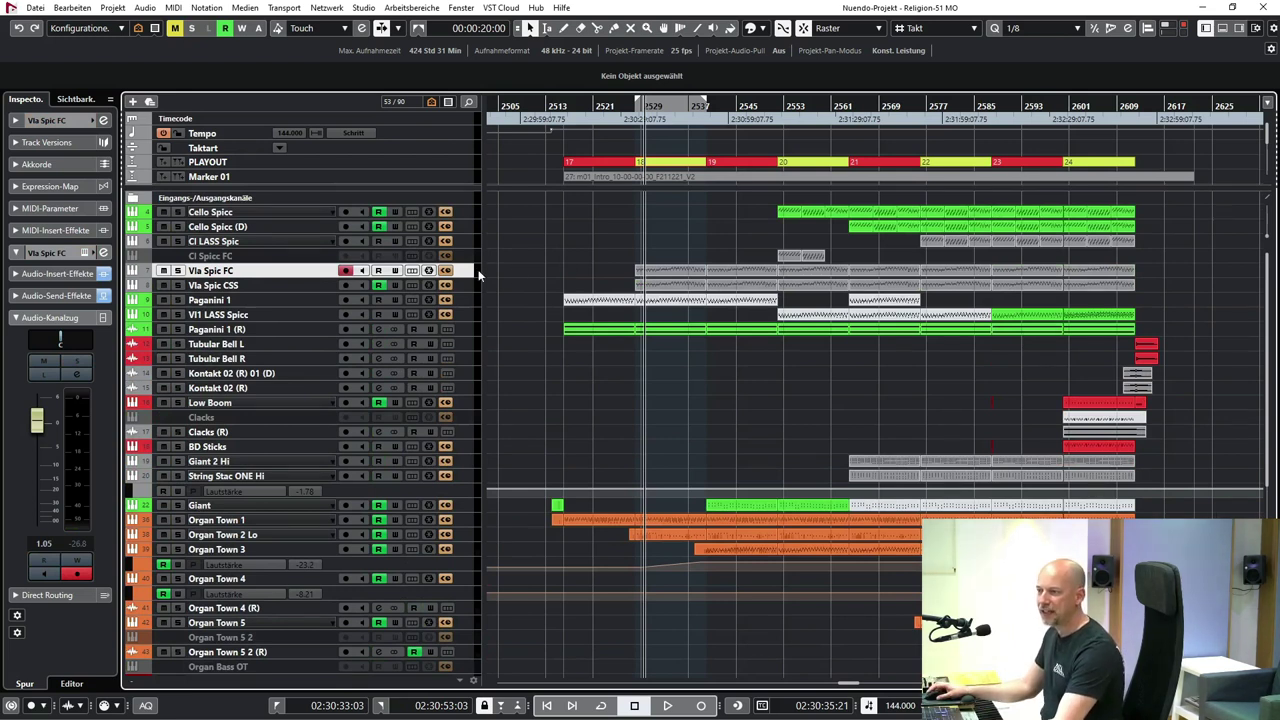
{"action": "key", "text": "space"}
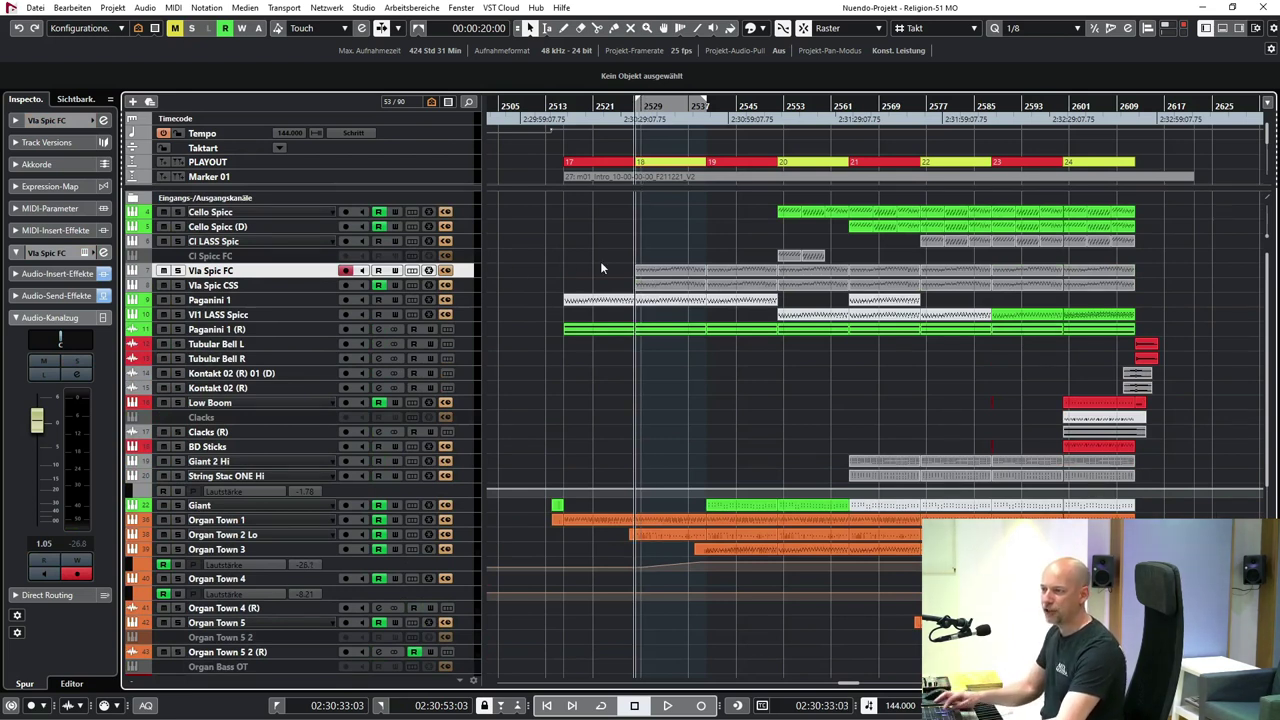
{"action": "left_click", "coordinate": [259, 287], "text": "ctrl"}
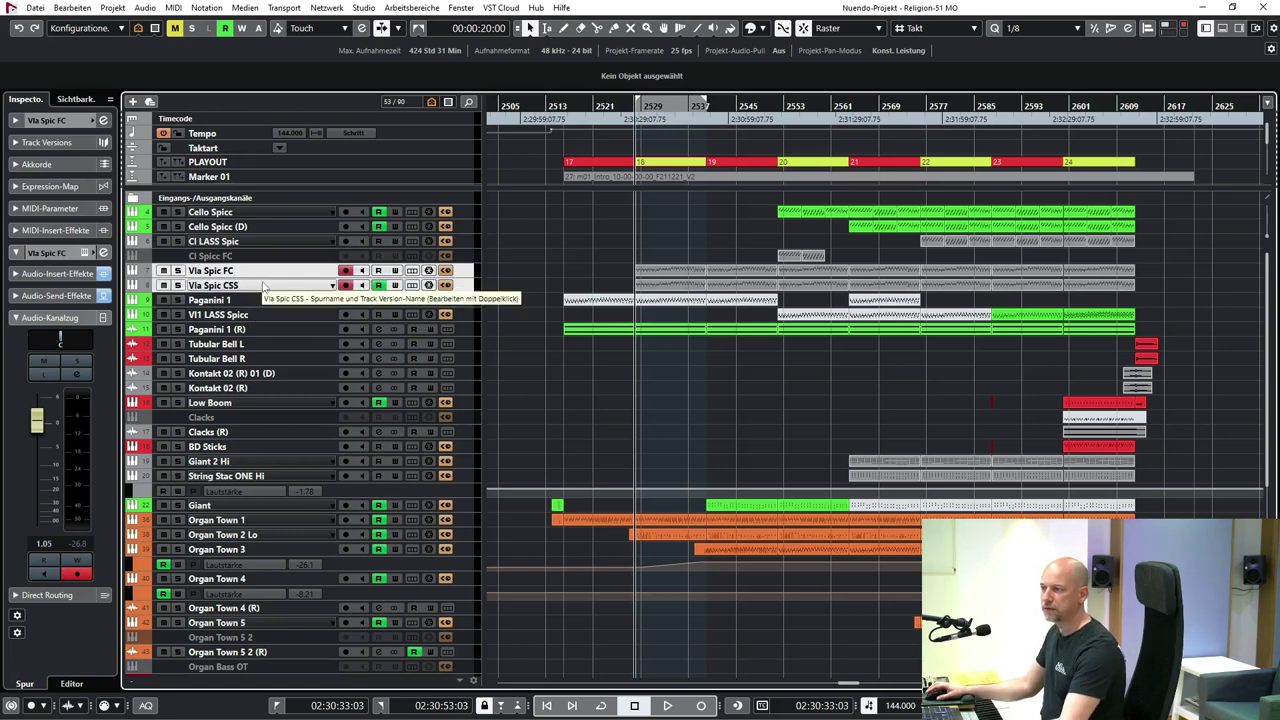
{"action": "key", "text": "space"}
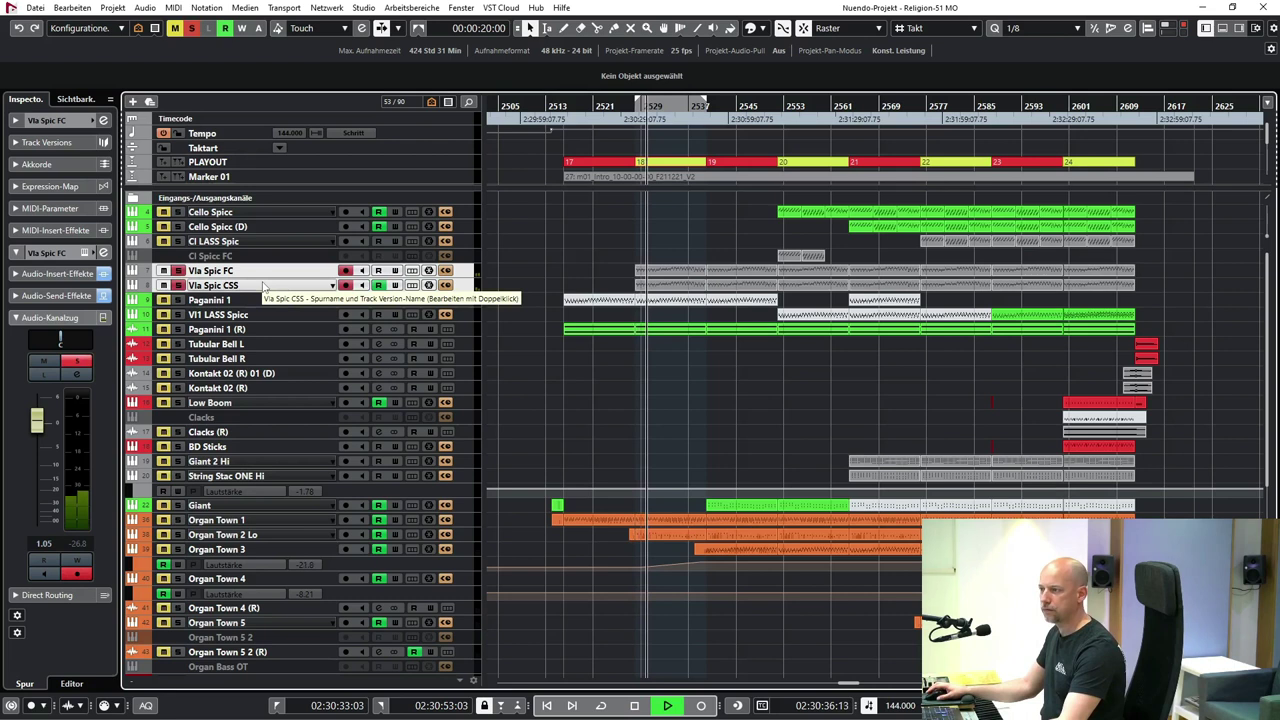
{"action": "key", "text": "space"}
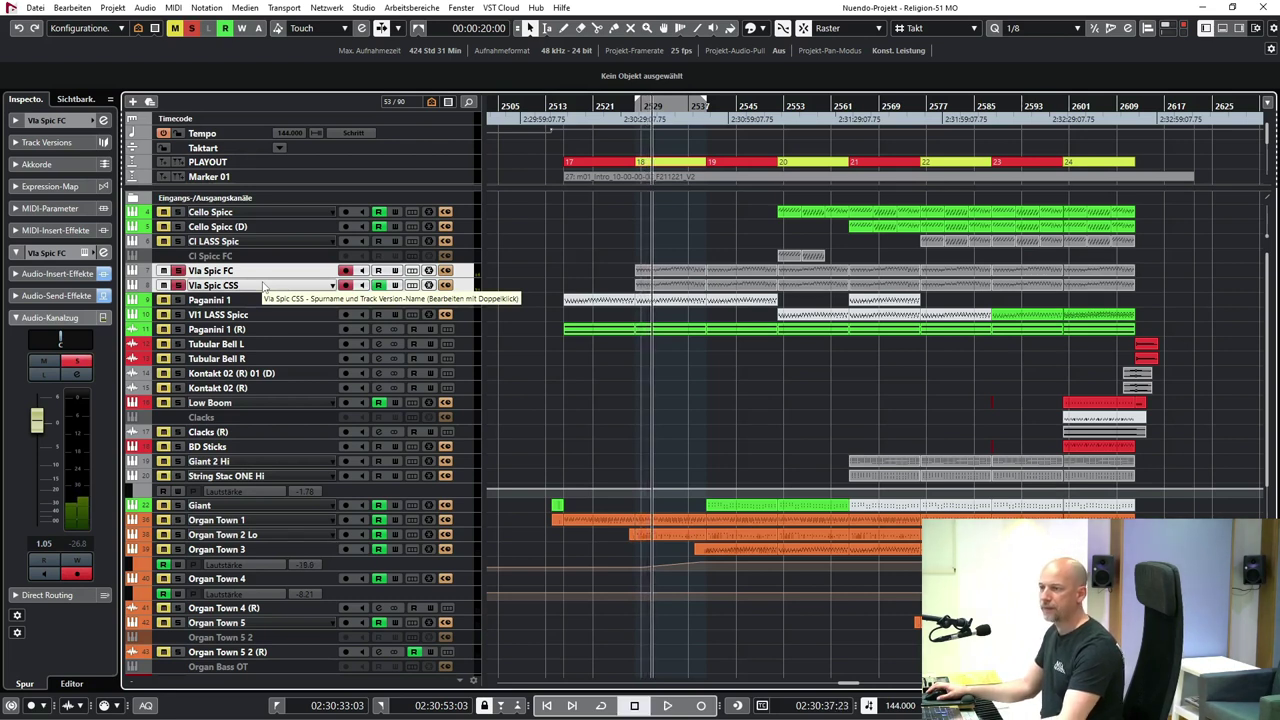
{"action": "left_click", "coordinate": [195, 28]}
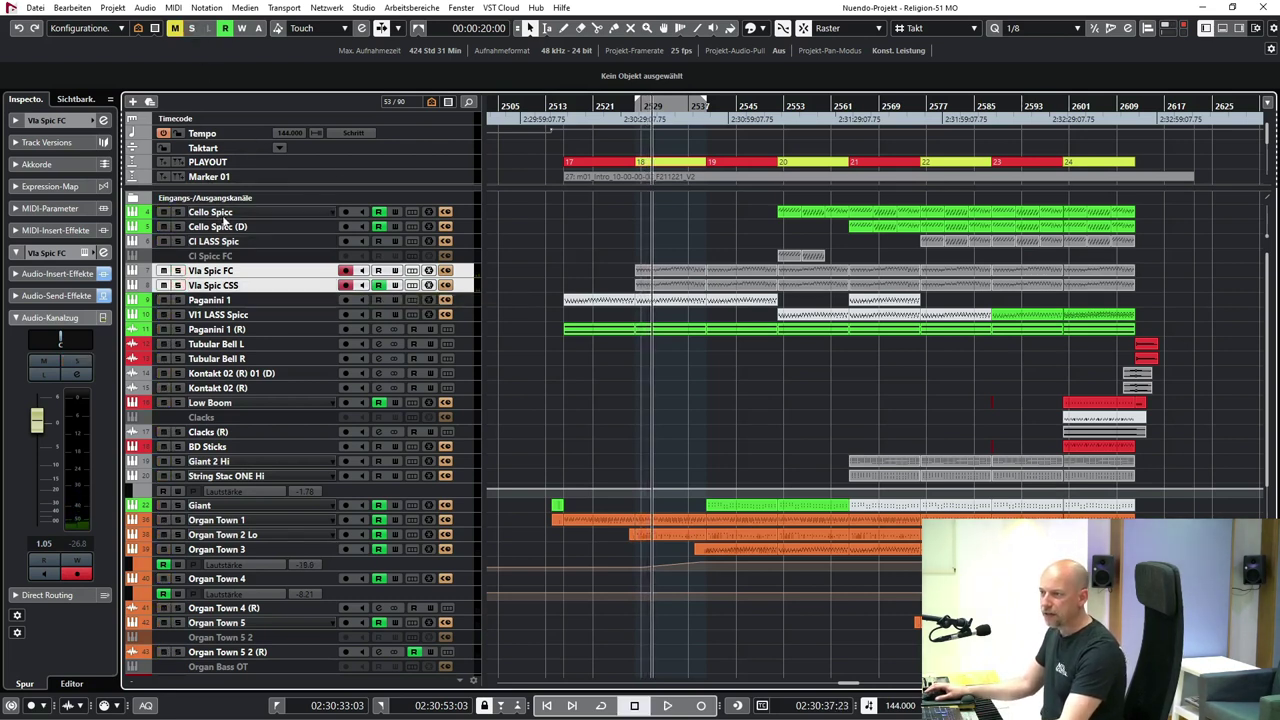
- Solo only the Vla Spic FC track and play it from the start of marker 18
{"action": "left_click", "coordinate": [244, 256]}
{"action": "left_click", "coordinate": [244, 271]}
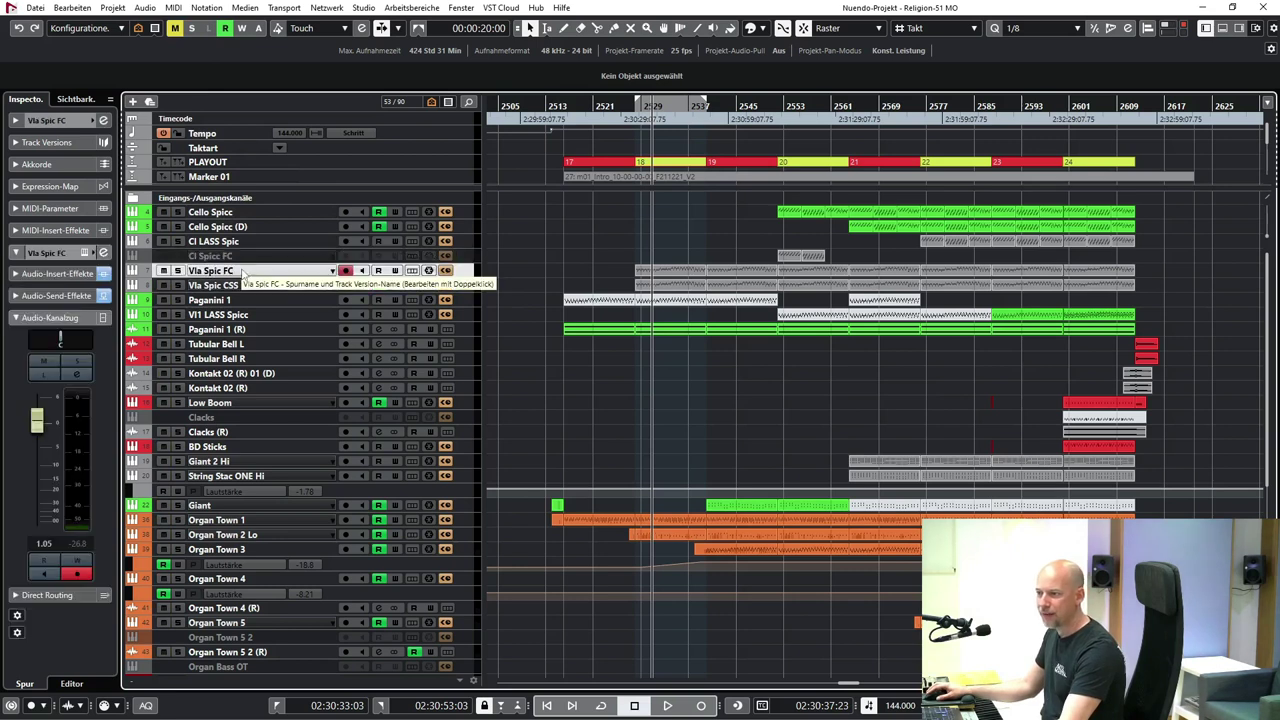
{"action": "key", "text": "s"}
{"action": "key", "text": "space"}
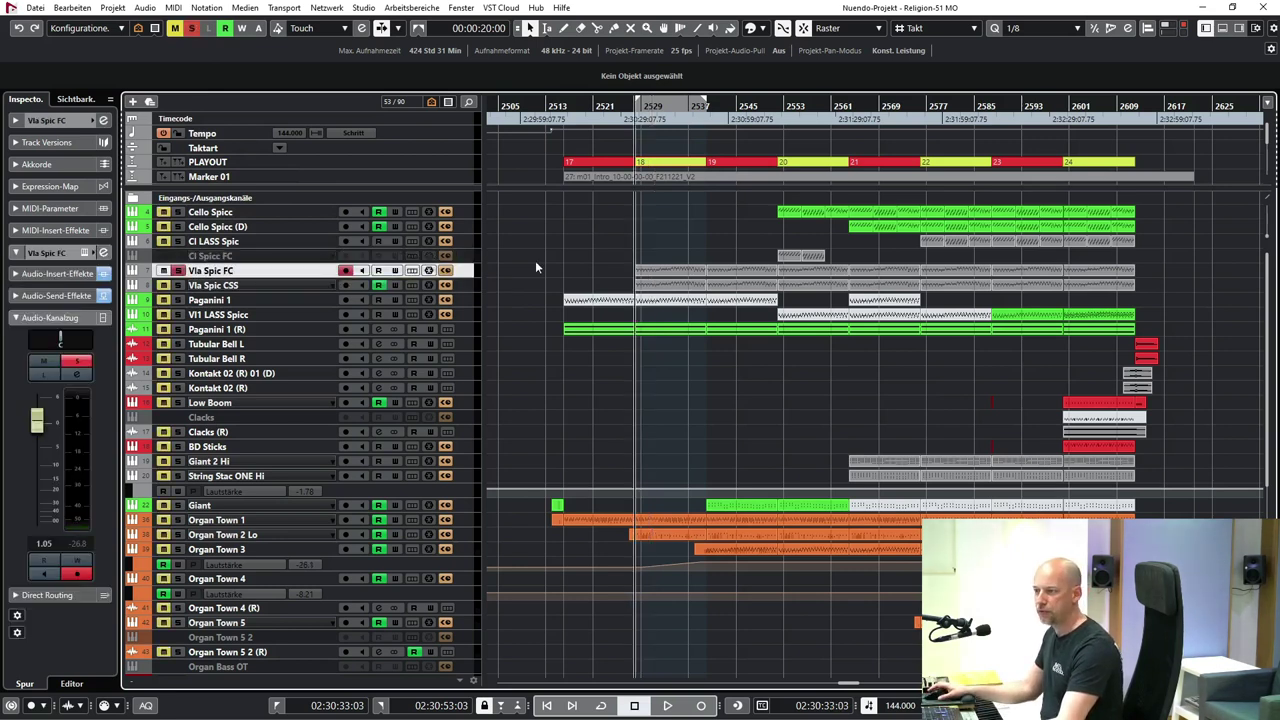
{"action": "key", "text": "space"}
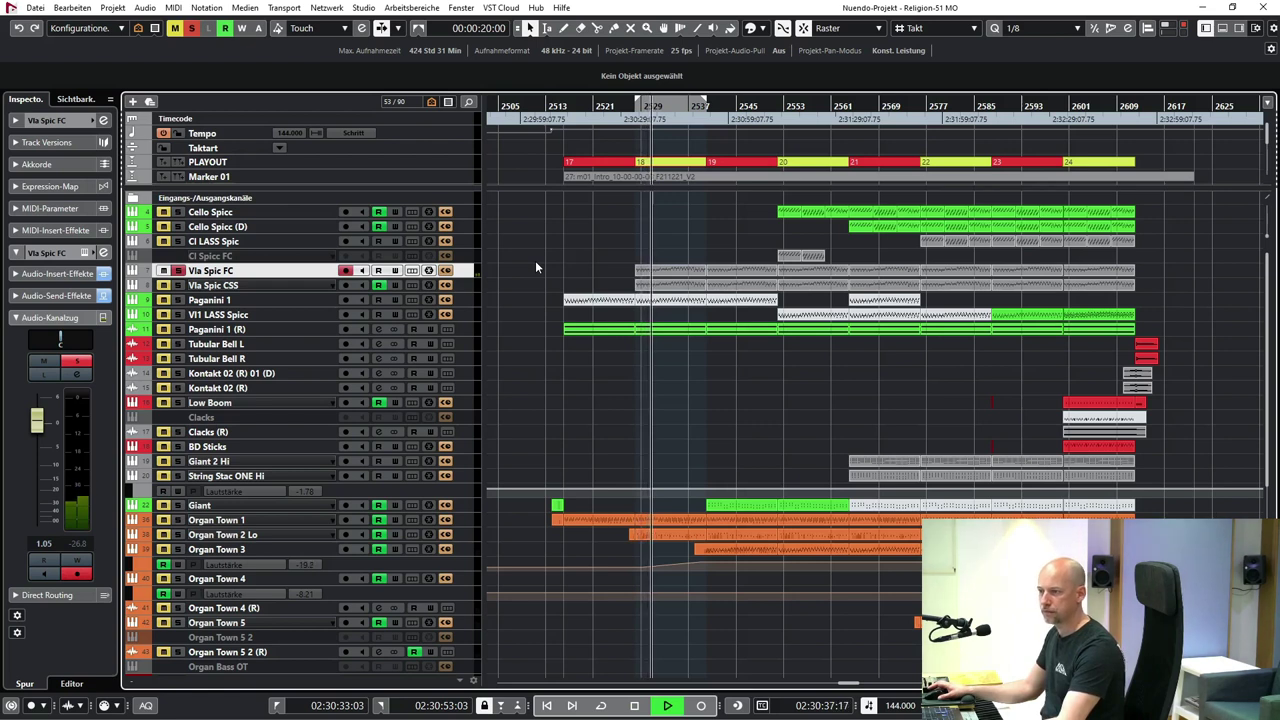
{"action": "key", "text": "space"}
- Play Vla Spic CSS soloed from marker 18, add Vla Spic FC to the solo, and clear all solos
{"action": "left_click", "coordinate": [179, 285]}
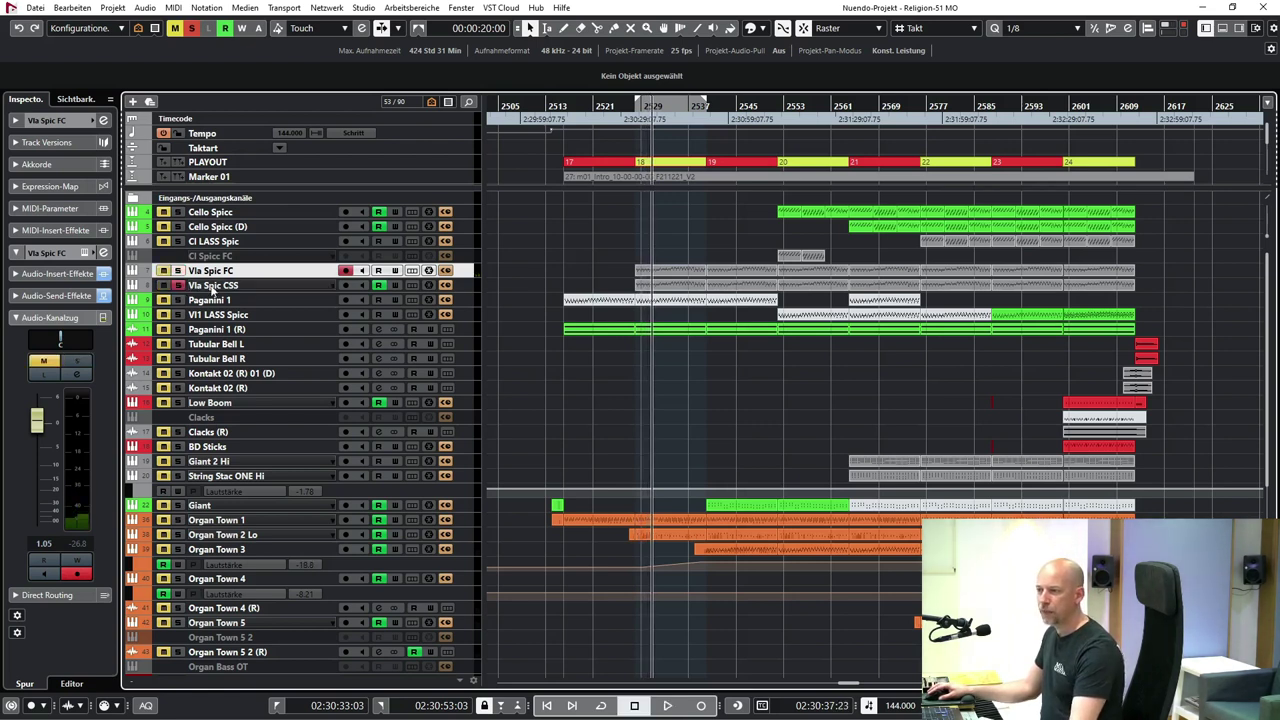
{"action": "left_click", "coordinate": [213, 285]}
{"action": "key", "text": "KP_0"}
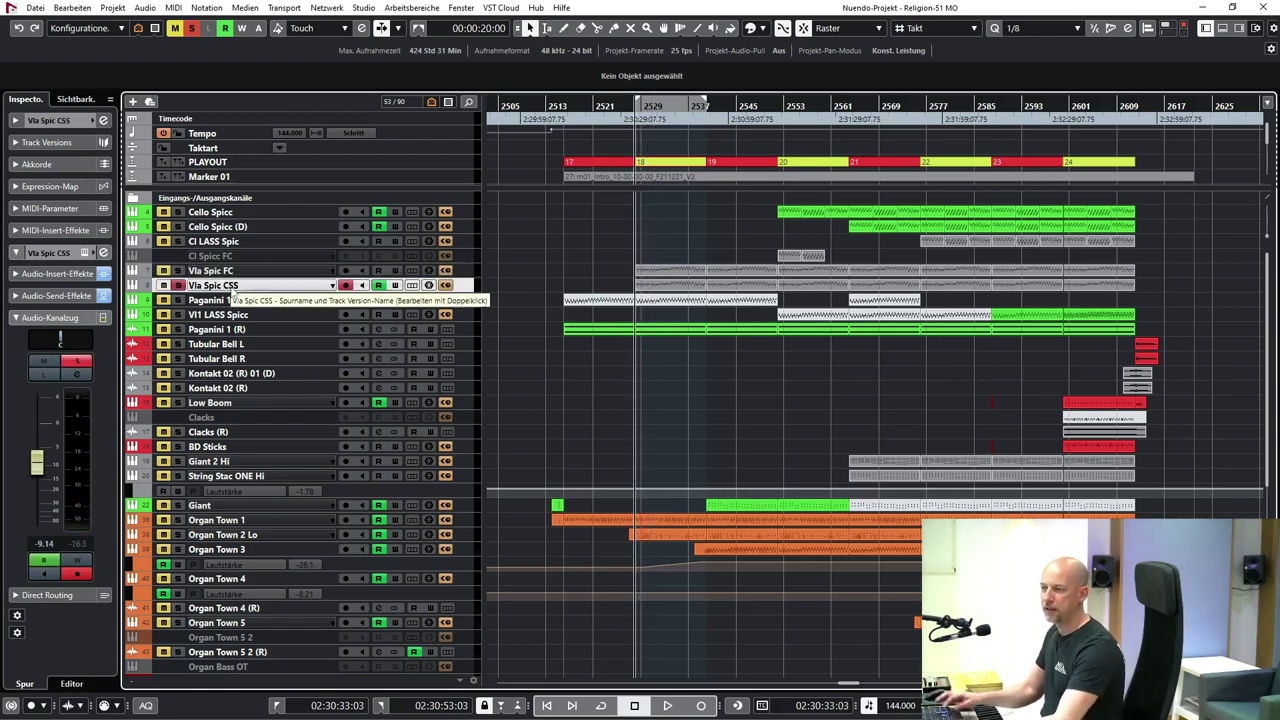
{"action": "key", "text": "space"}
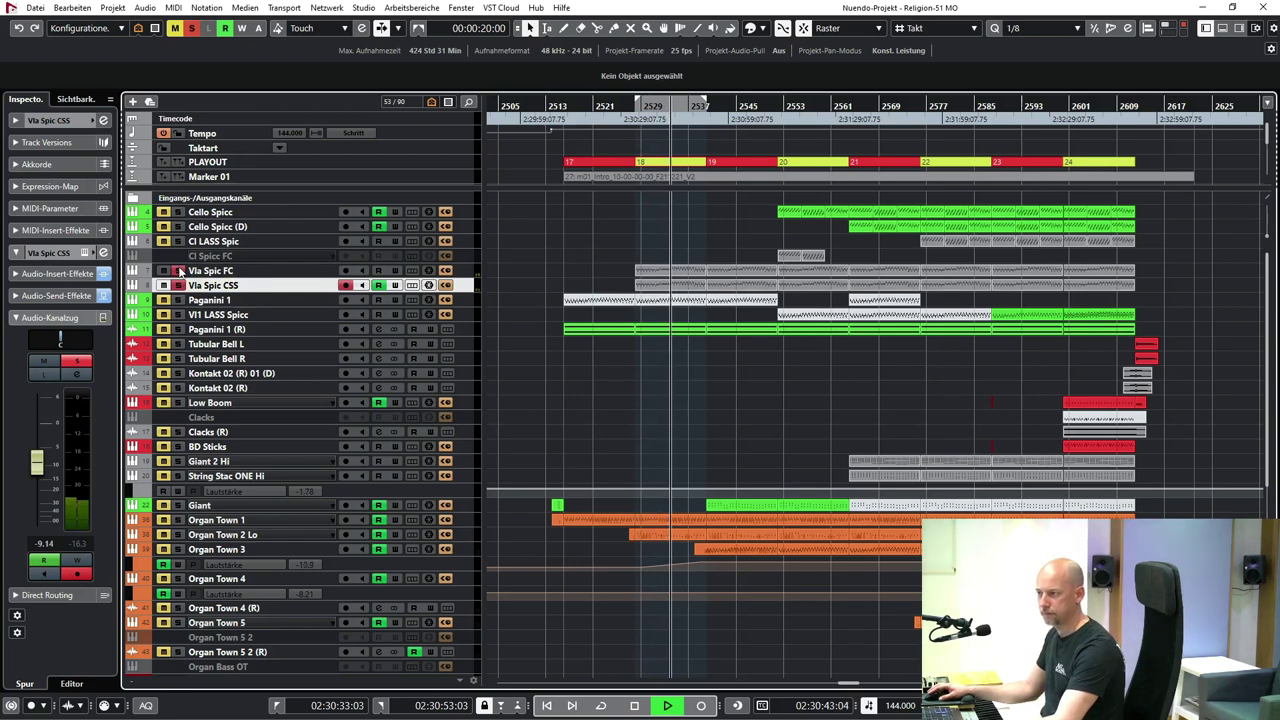
{"action": "key", "text": "space"}
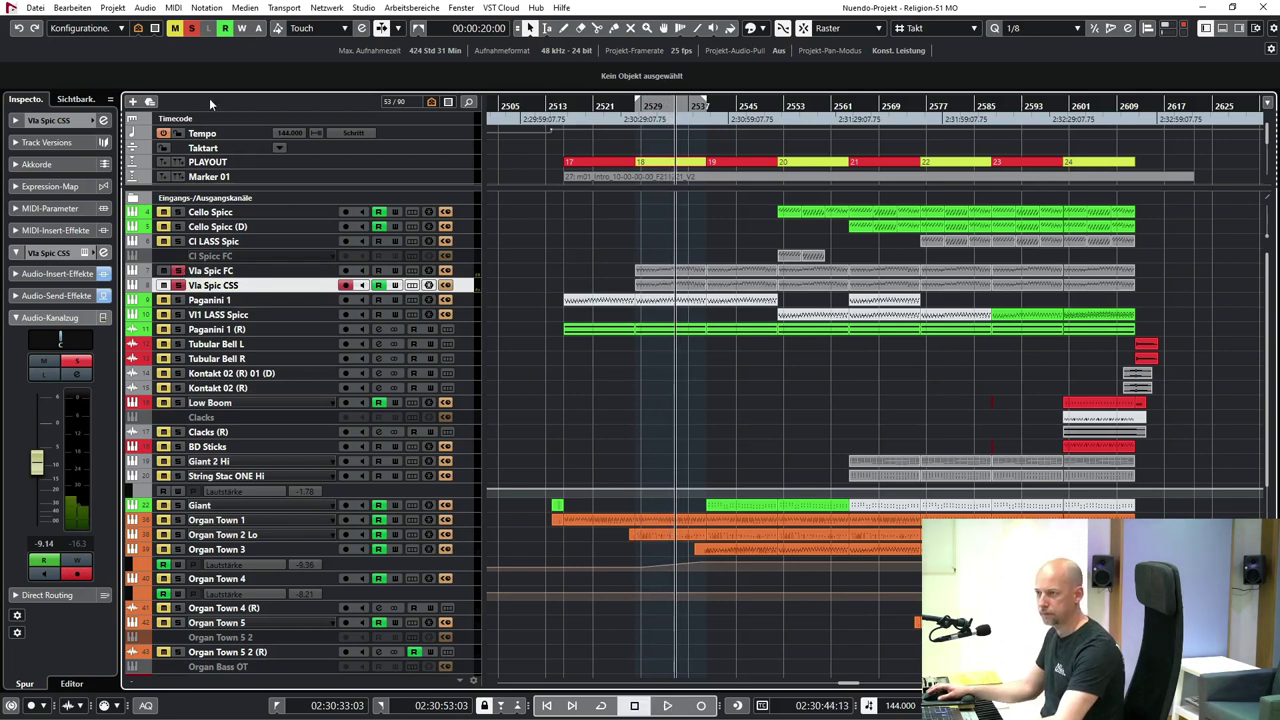
{"action": "left_click", "coordinate": [189, 30]}
- Set the locators to marker 19 and move the playhead to its start
{"action": "scroll", "coordinate": [641, 398], "scroll_direction": "down", "scroll_amount": 5}
{"action": "scroll", "coordinate": [641, 398], "scroll_direction": "up", "scroll_amount": 5}
{"action": "left_click", "coordinate": [757, 166]}
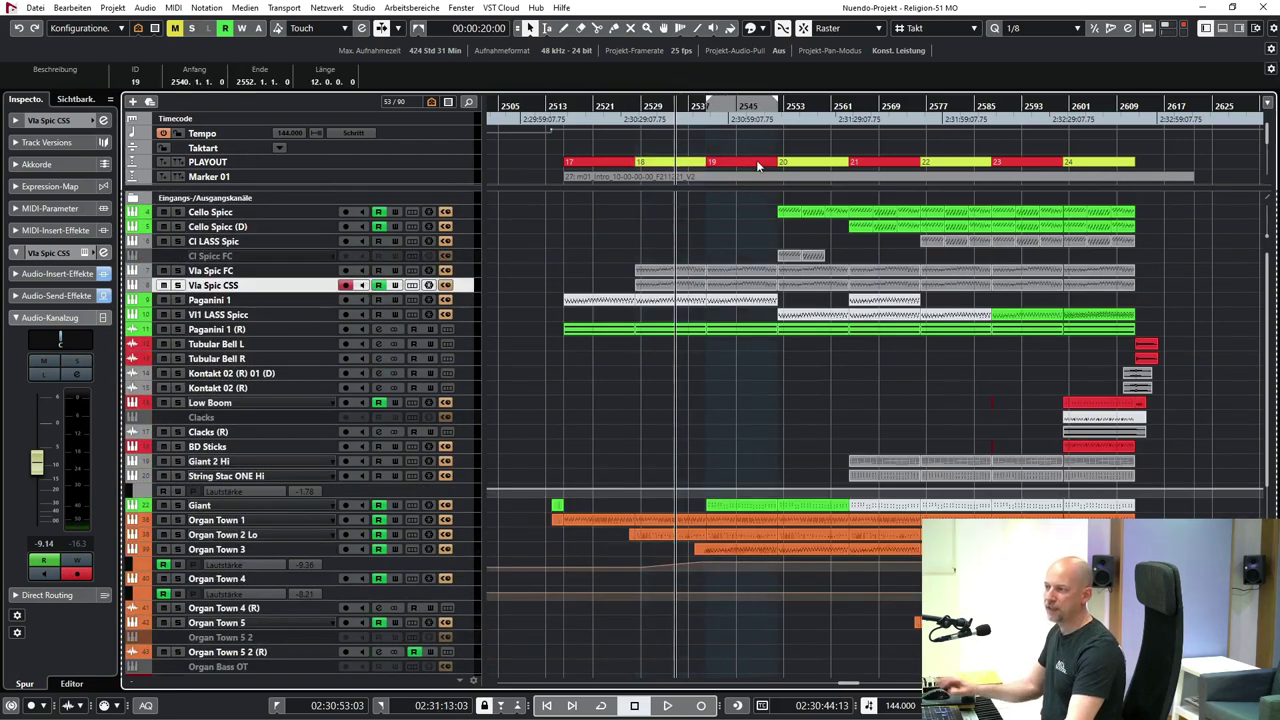
{"action": "scroll", "coordinate": [686, 390], "scroll_direction": "down", "scroll_amount": 2}
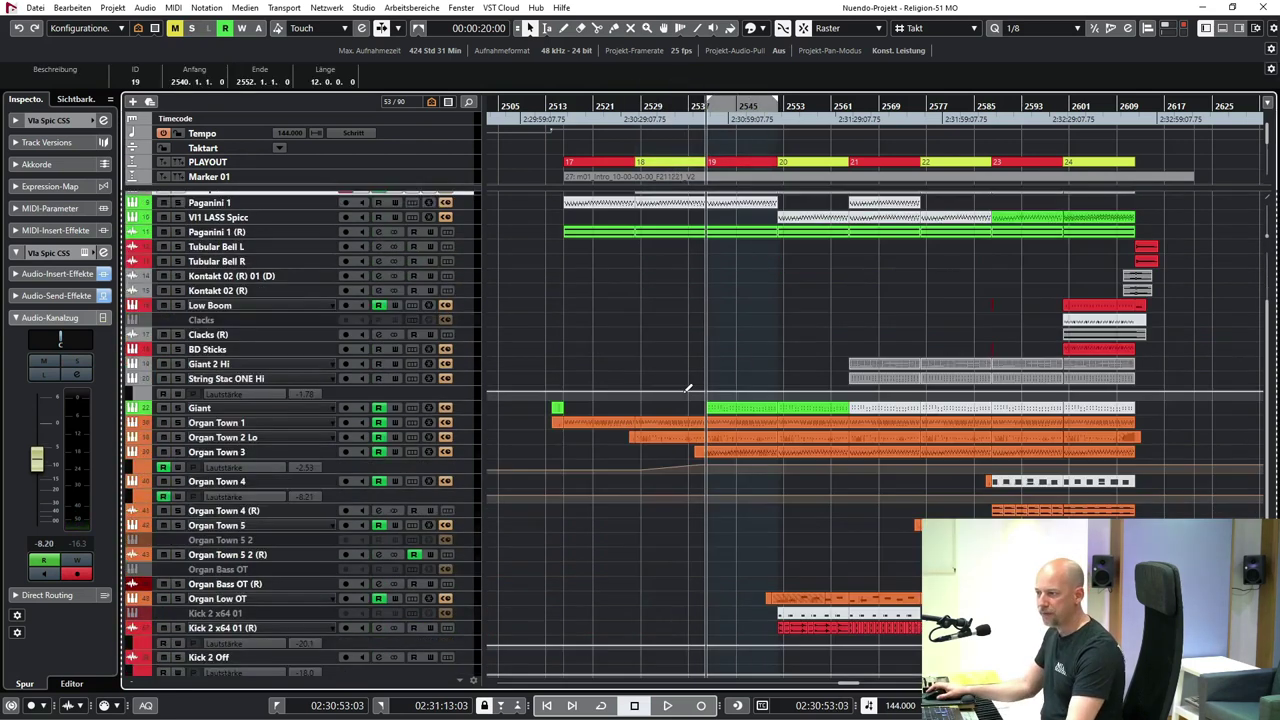
- Solo the Giant track and play it from the start of marker 19
{"action": "left_click", "coordinate": [244, 406]}
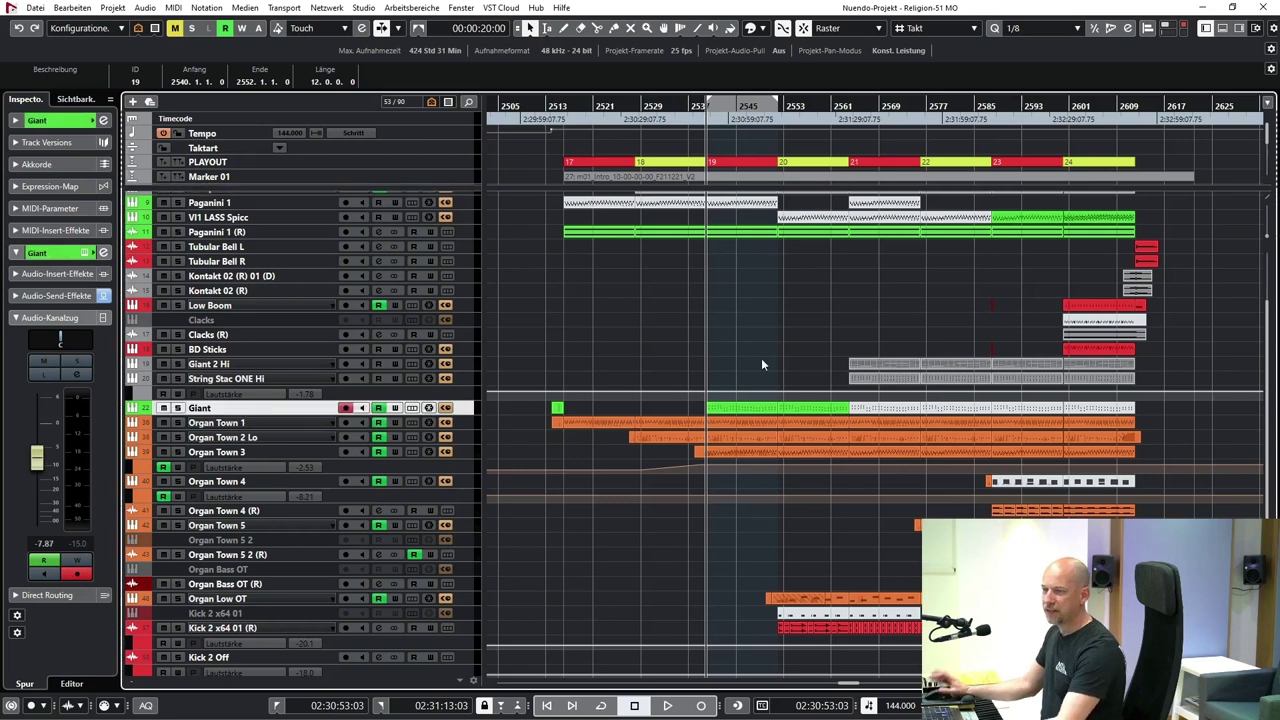
{"action": "key", "text": "space"}
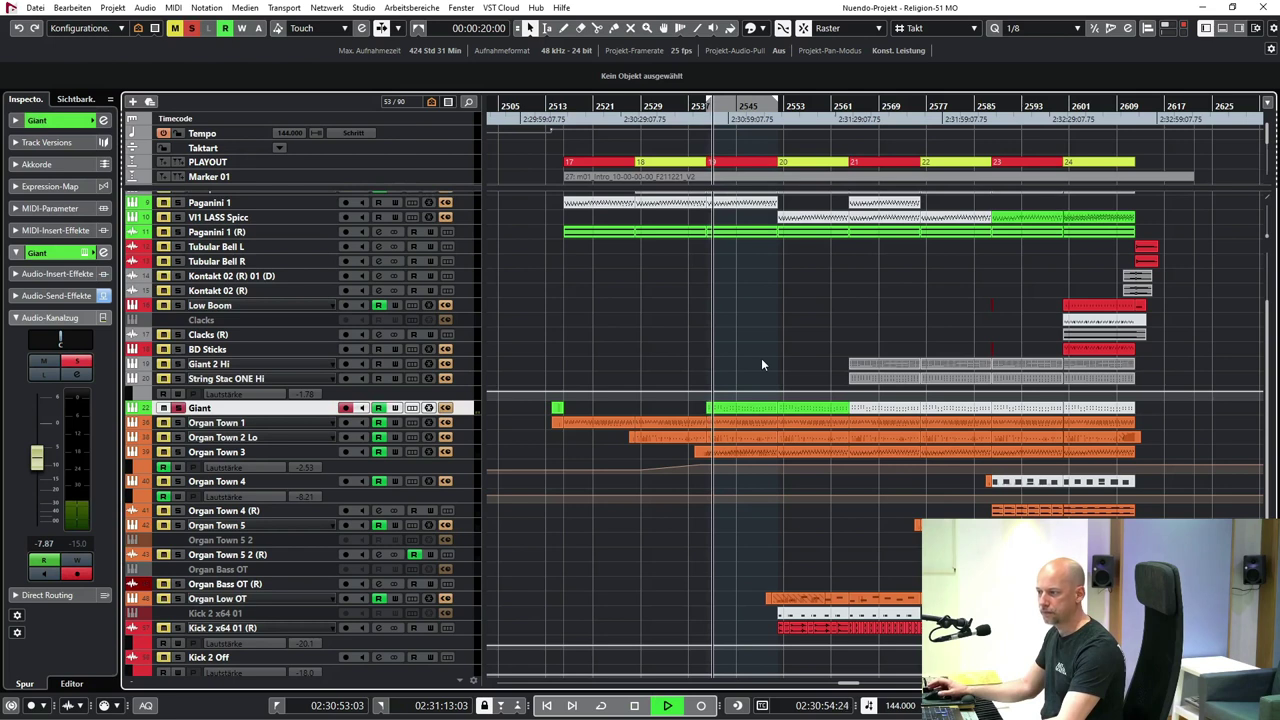
{"action": "scroll", "coordinate": [761, 362], "scroll_direction": "down", "scroll_amount": 3}
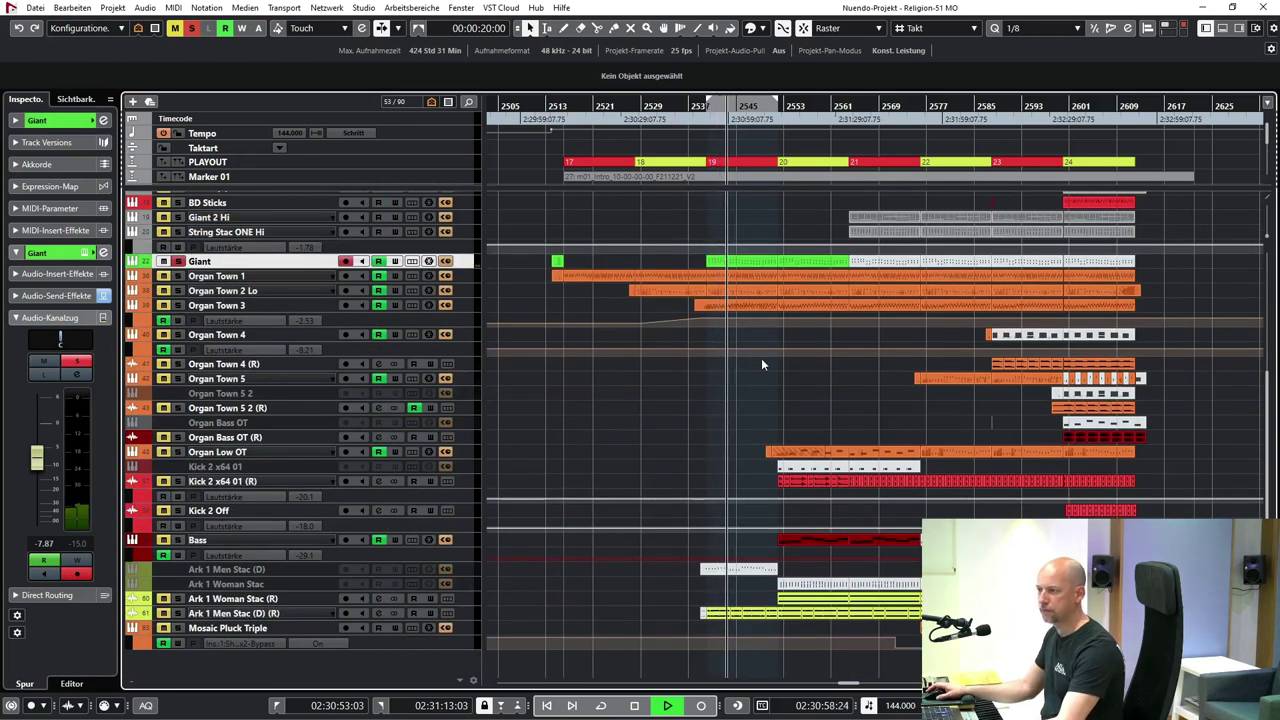
{"action": "key", "text": "space"}
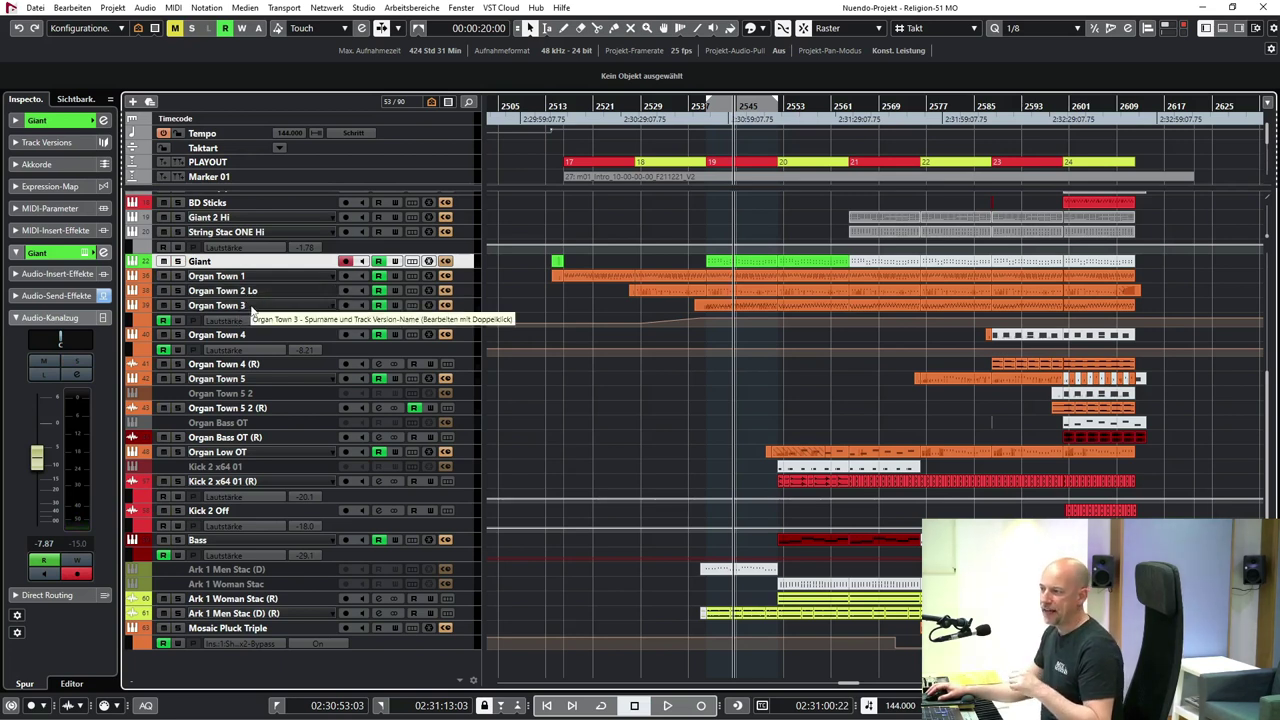
- Solo only the Organ Town 3 track and play it from the start of marker 19
{"action": "left_click", "coordinate": [252, 311]}
{"action": "key", "text": "space"}
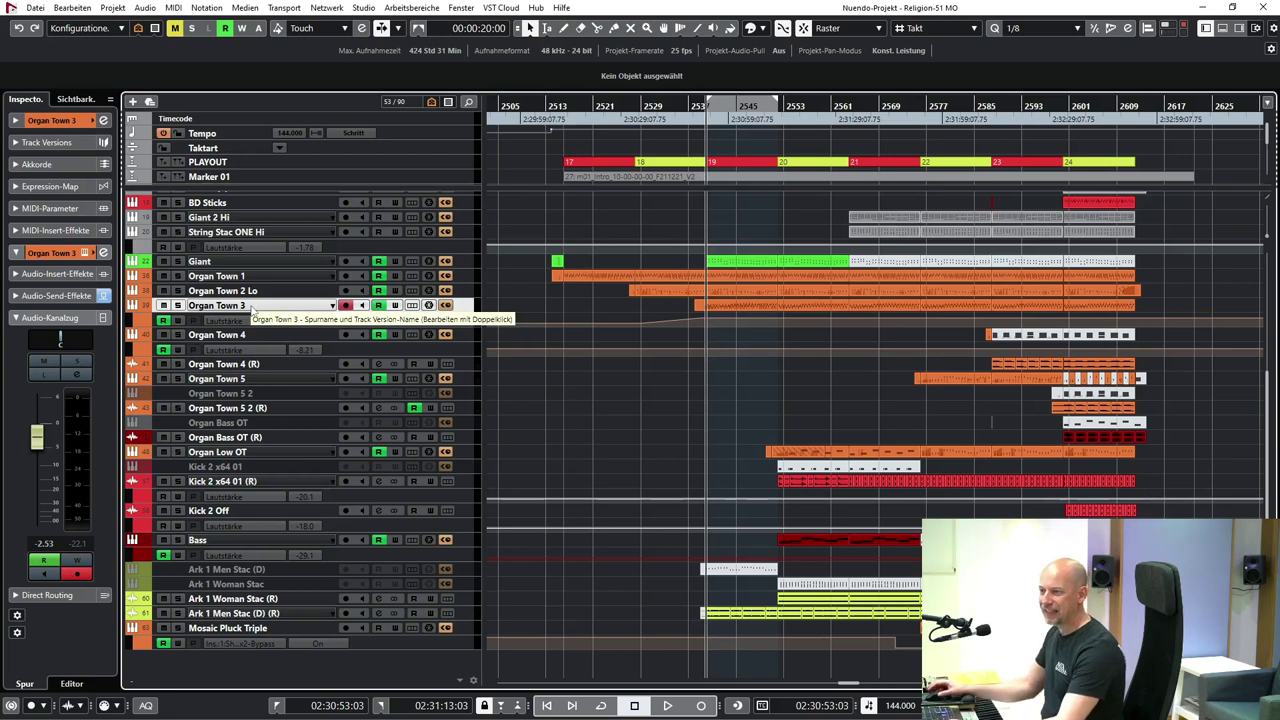
{"action": "key", "text": "space"}
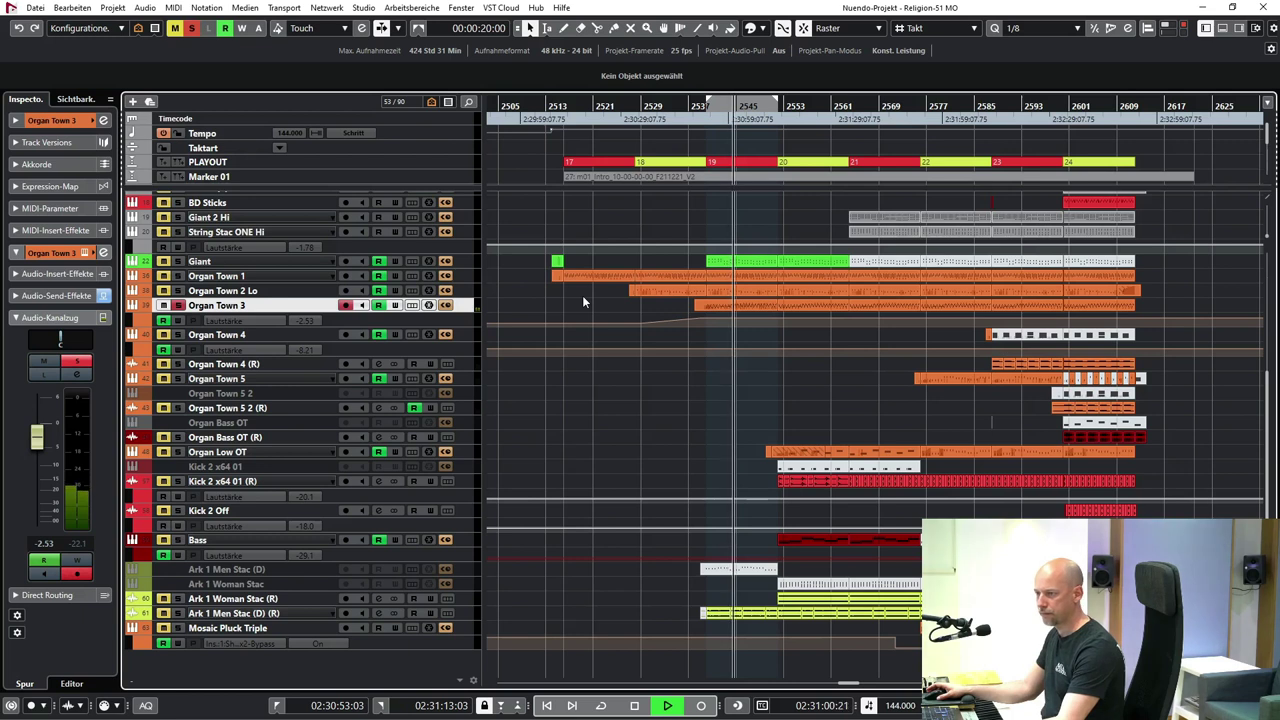
{"action": "key", "text": "space"}
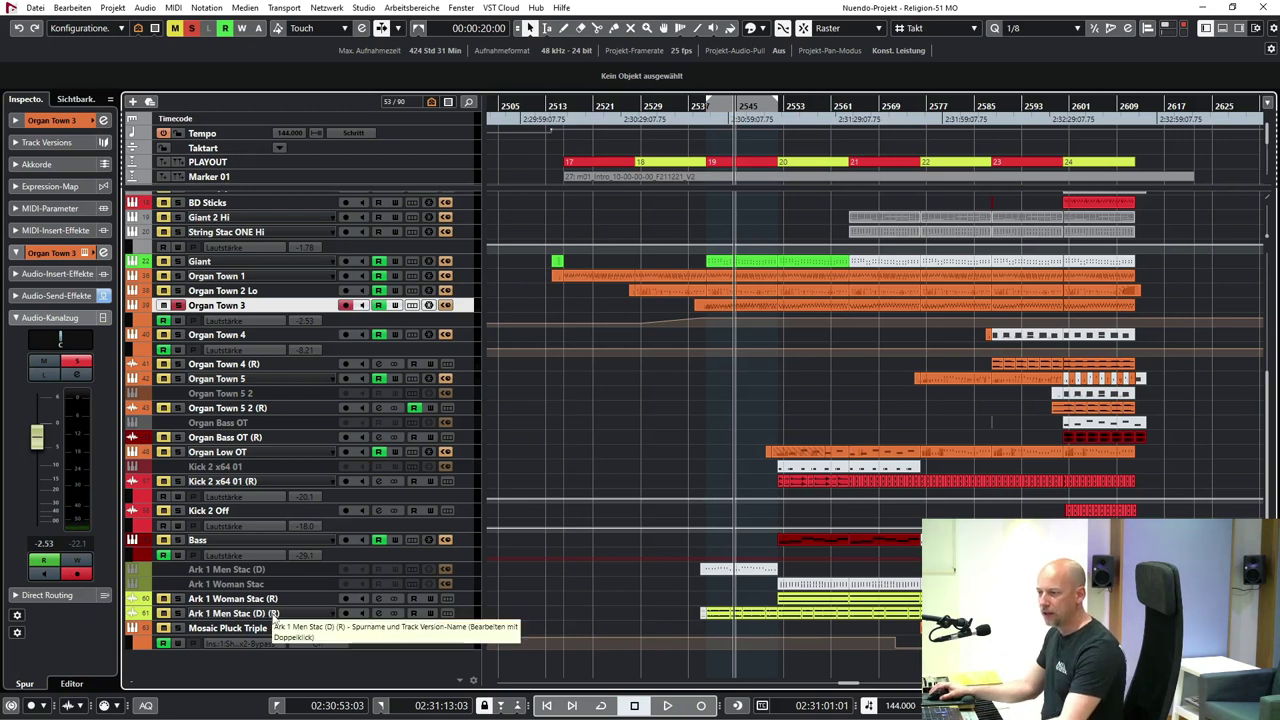
- Play only the Ark 1 Men Stac (D) (R) choir track soloed from the start of marker 19
{"action": "left_click", "coordinate": [615, 613]}
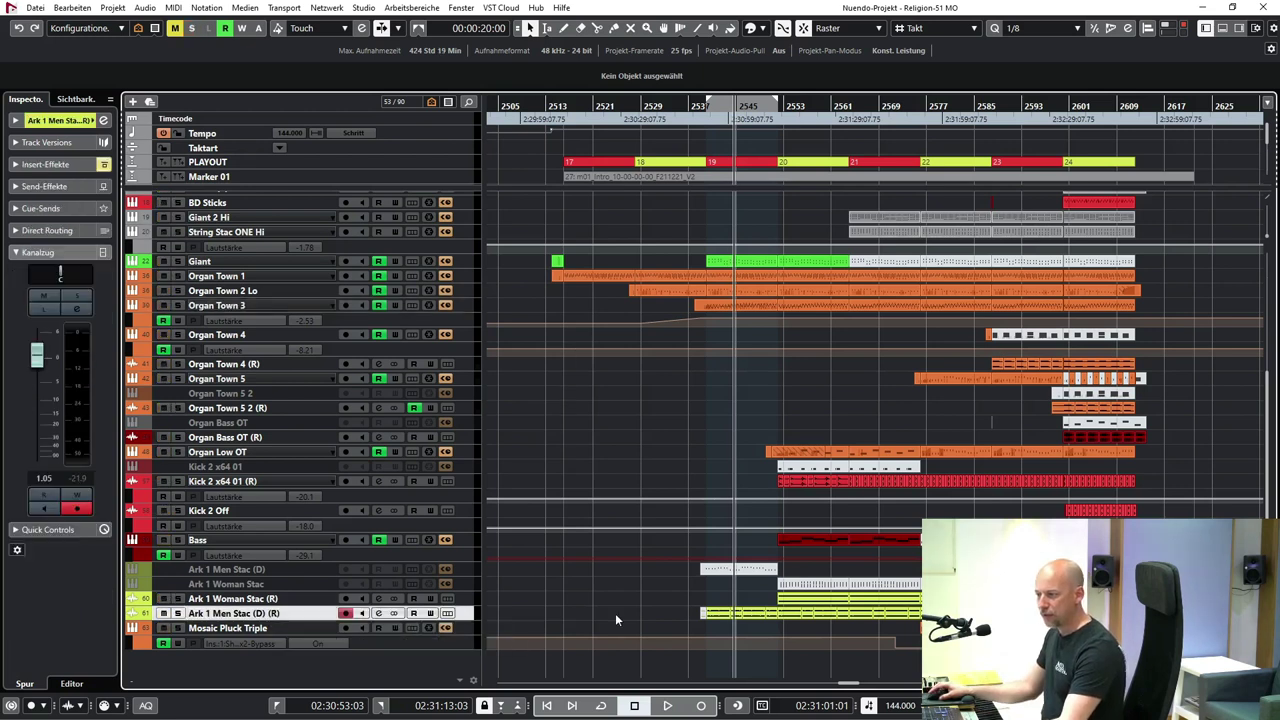
{"action": "key", "text": "KP_1"}
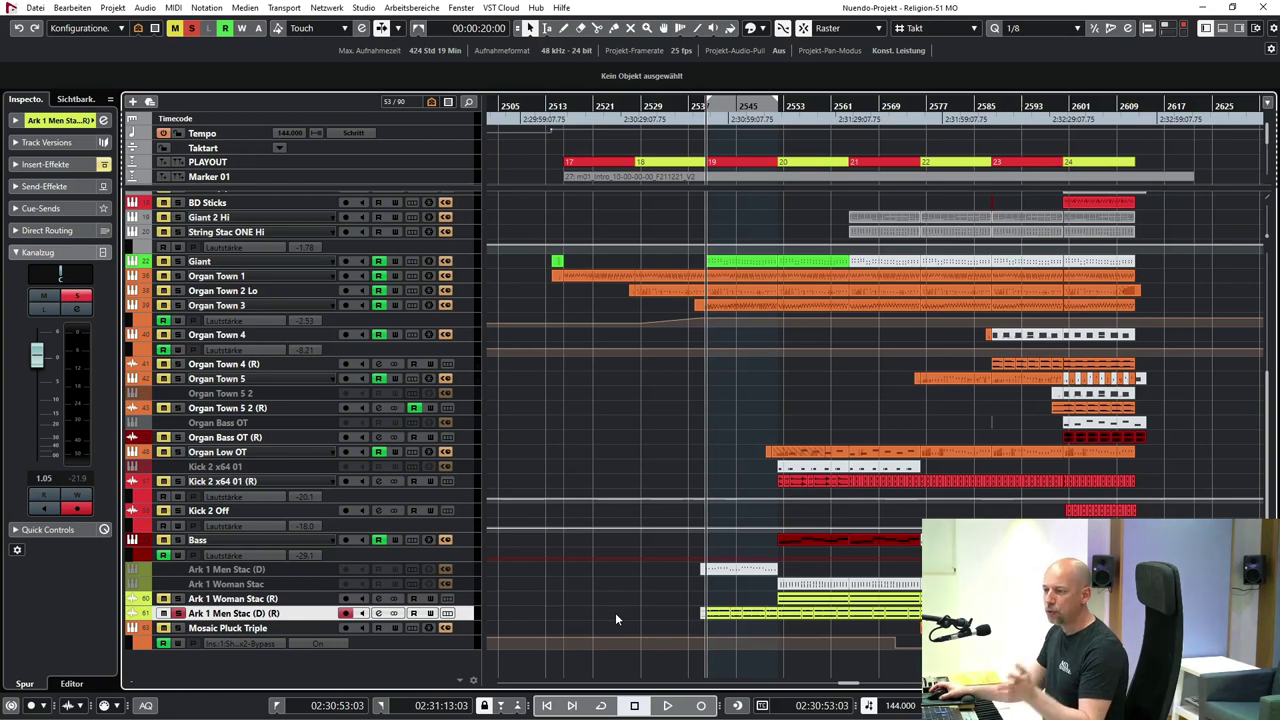
{"action": "key", "text": "space"}
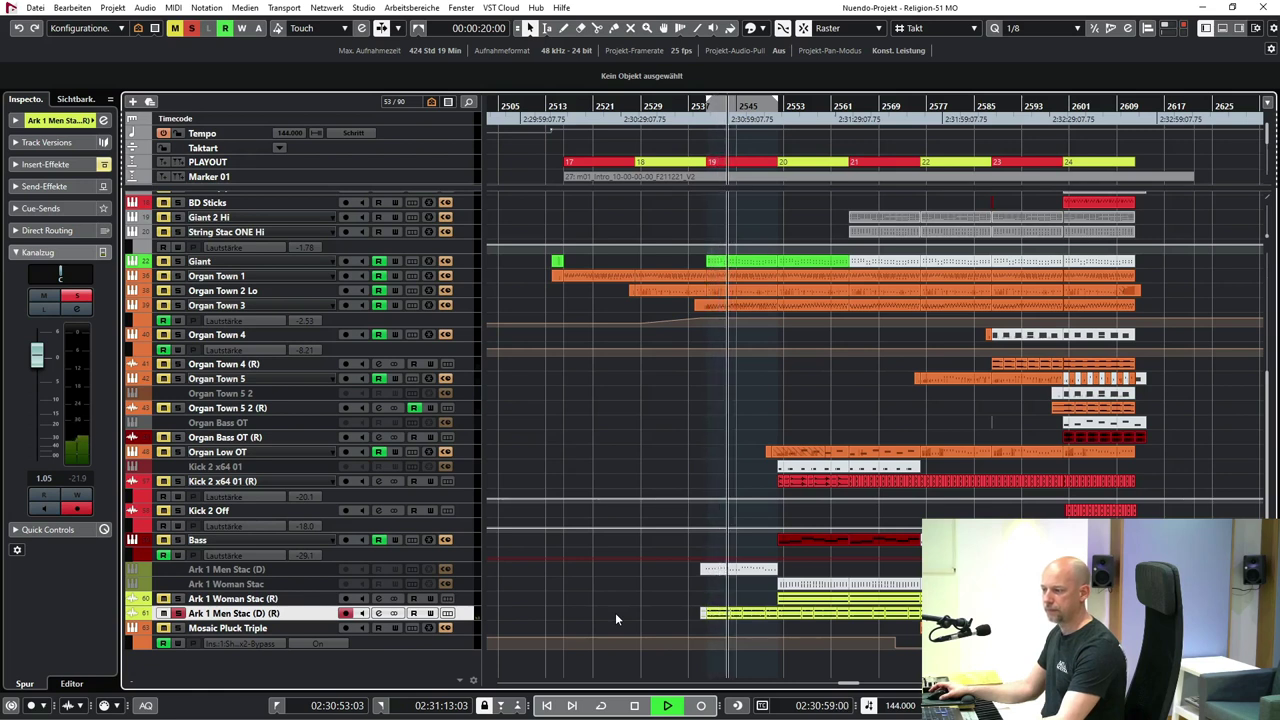
{"action": "key", "text": "space"}
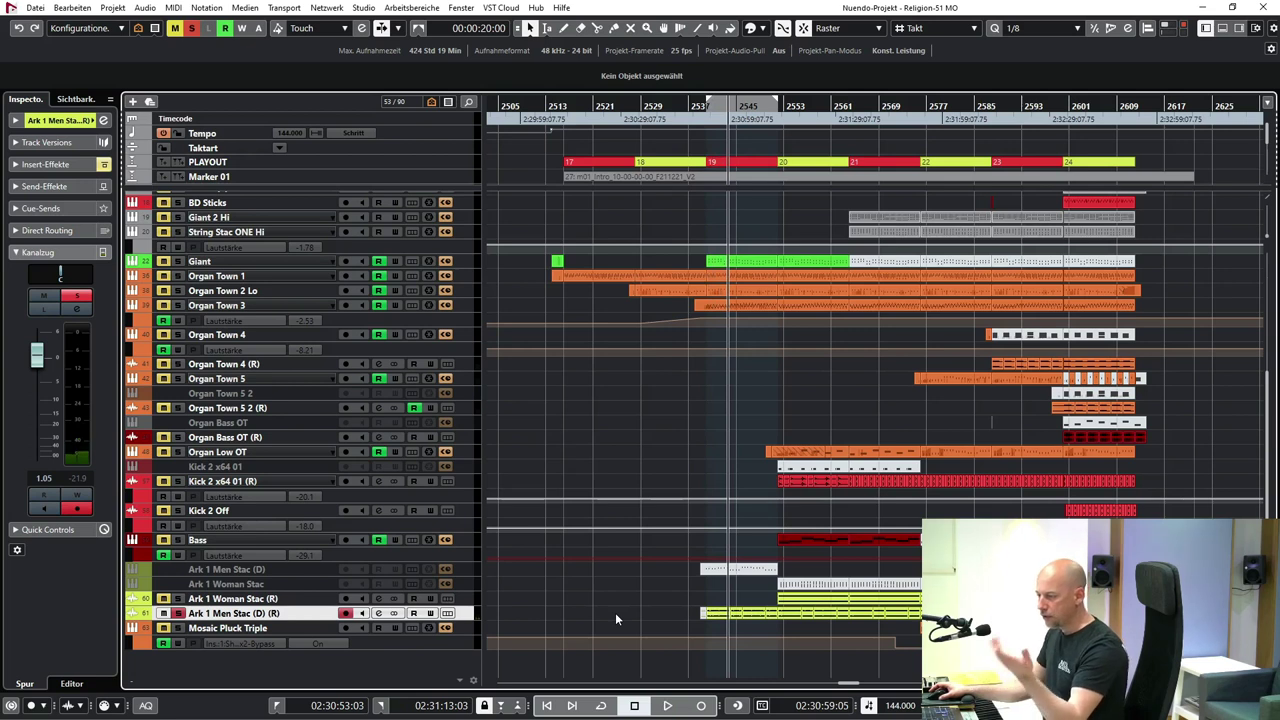
- Enlarge the Ark 1 Men Stac (D) (R) track and compare the event volume of its first Choir clip with one under marker 24
{"action": "key", "text": "ctrl+Down"}
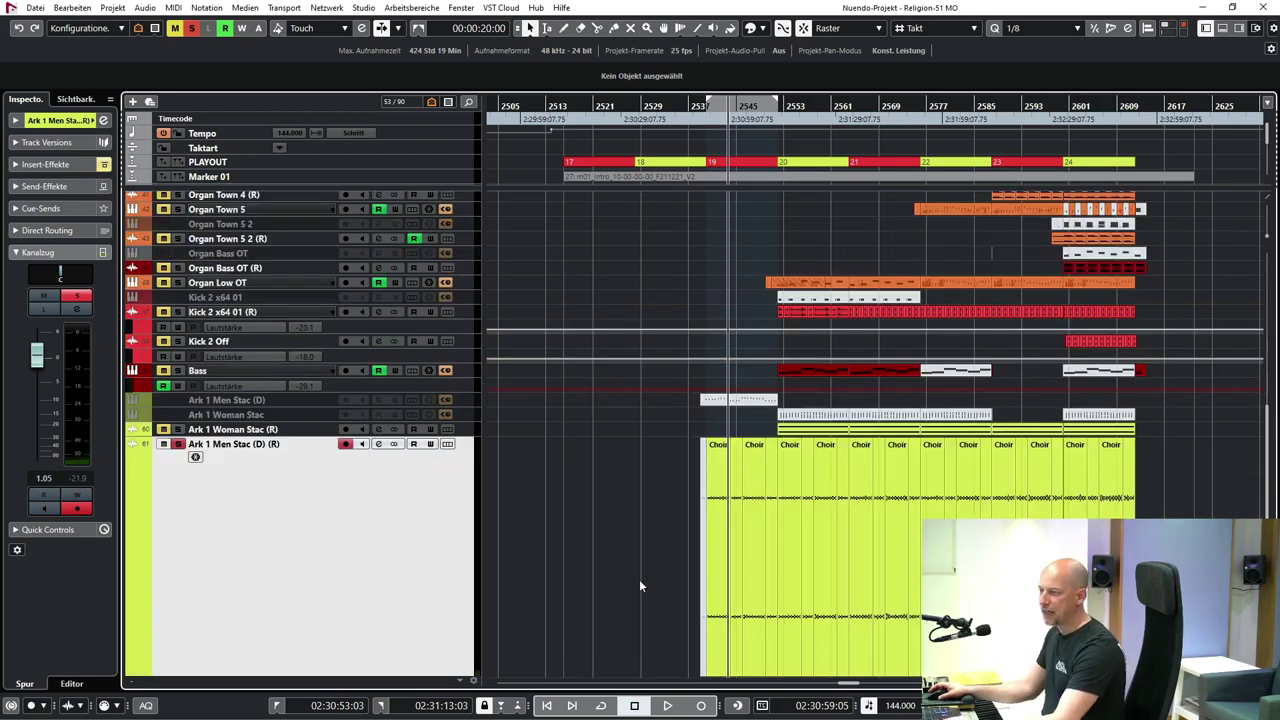
{"action": "left_click", "coordinate": [728, 479]}
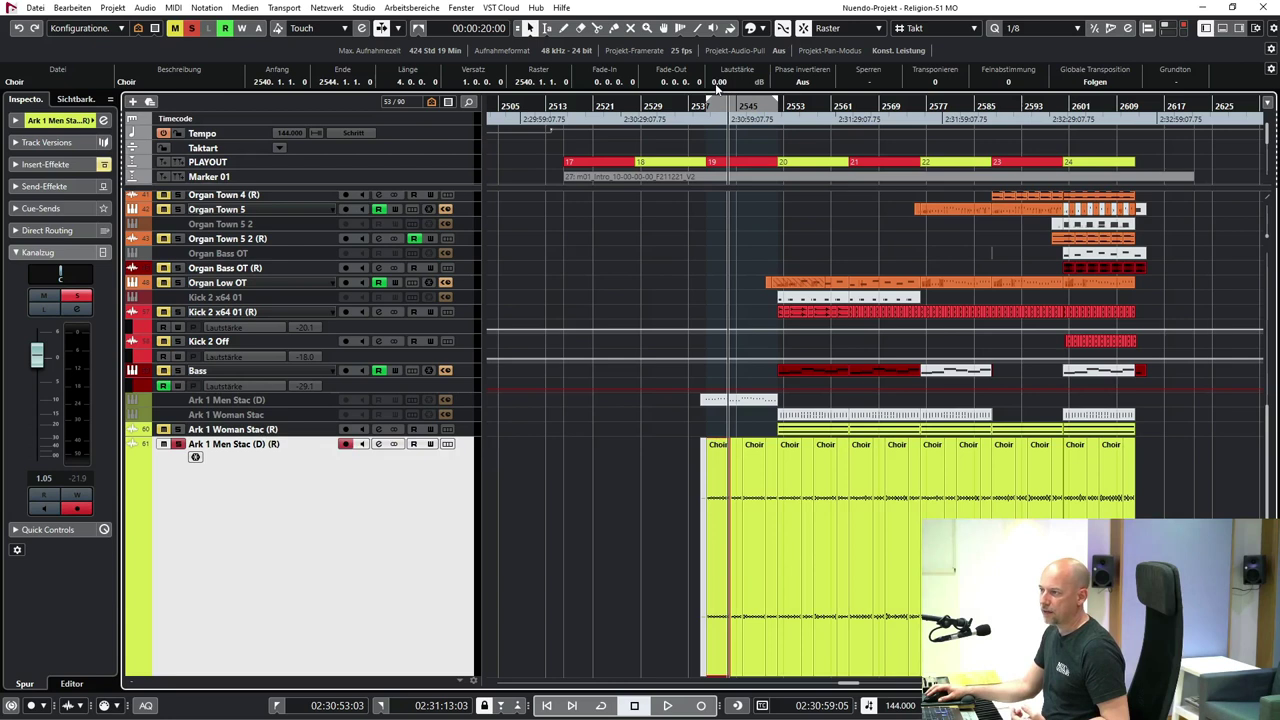
{"action": "left_click", "coordinate": [1082, 474]}
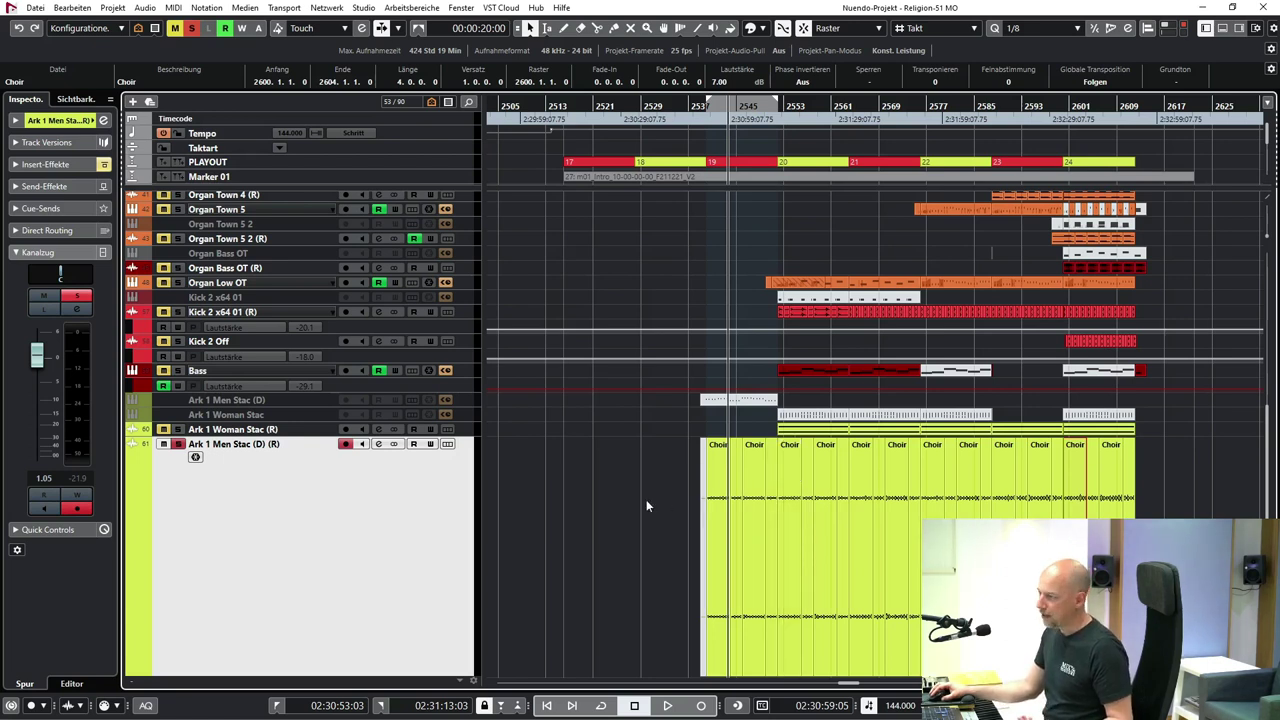
- Compare the event volumes of the successive Choir Women Stac clips on the Ark 1 Woman Stac (R) track from marker 20 to 24
{"action": "left_click", "coordinate": [802, 432]}
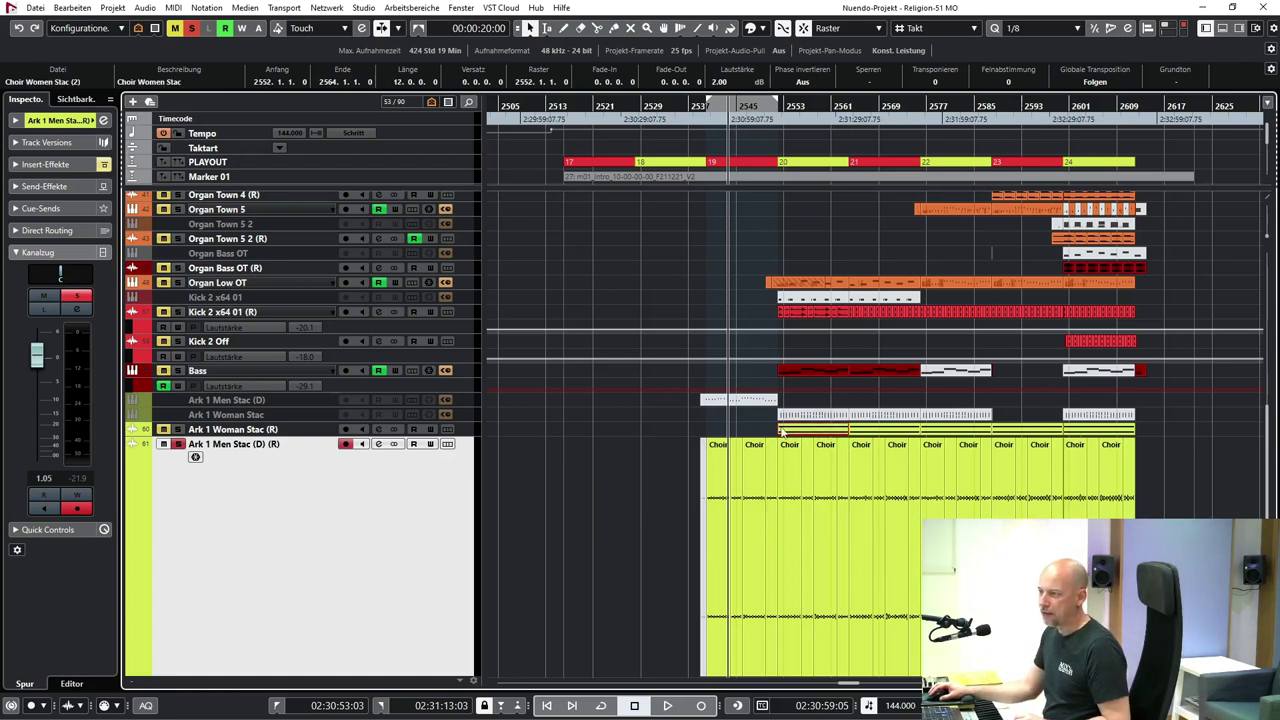
{"action": "left_click", "coordinate": [897, 432]}
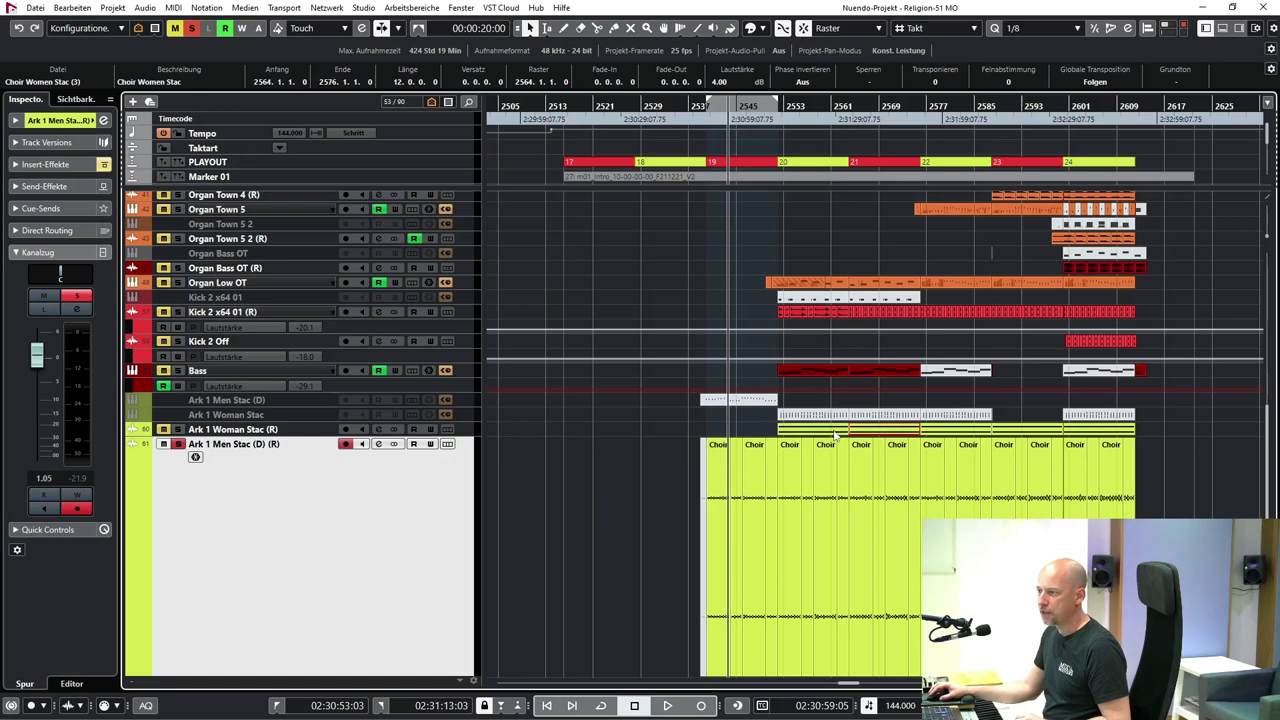
{"action": "left_click", "coordinate": [972, 432]}
{"action": "left_click", "coordinate": [1017, 432]}
{"action": "left_click", "coordinate": [839, 431]}
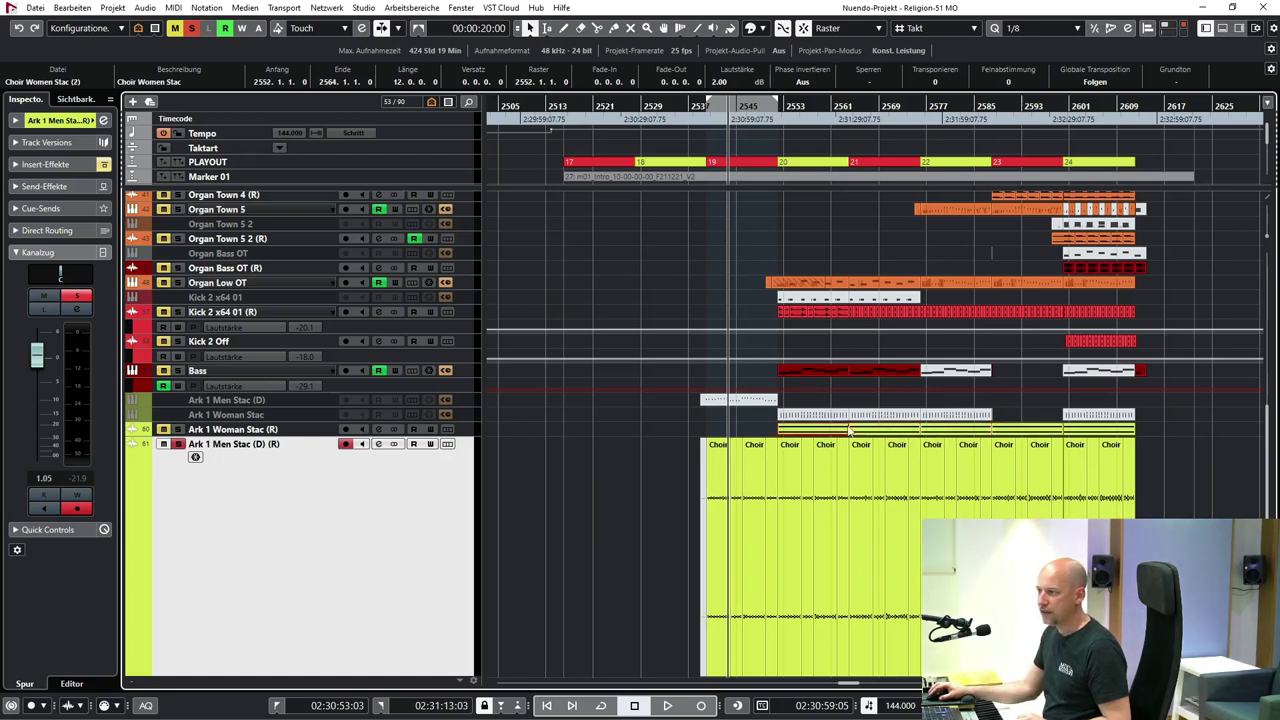
{"action": "left_click", "coordinate": [875, 431]}
{"action": "left_click", "coordinate": [940, 430]}
{"action": "left_click", "coordinate": [1025, 431]}
{"action": "left_click", "coordinate": [1092, 431]}
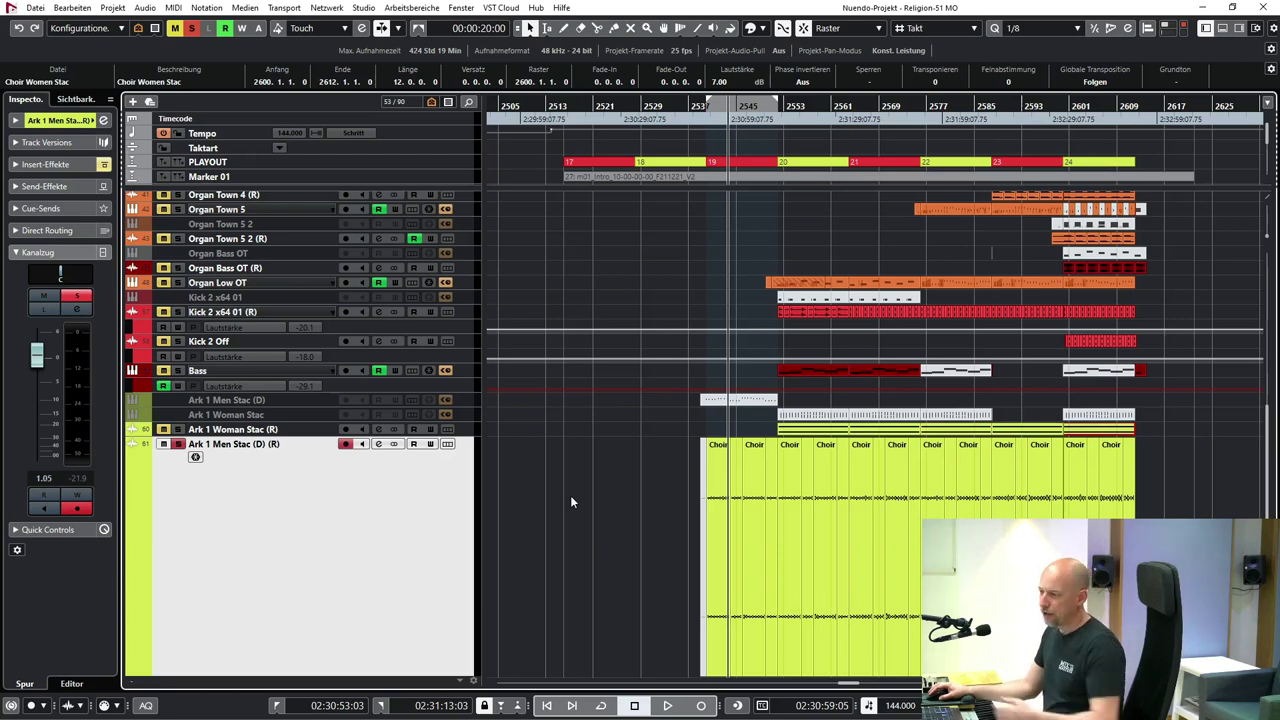
- Clear the choir solo, set the locators to marker 19 and return the playhead to its start
{"action": "key", "text": "s"}
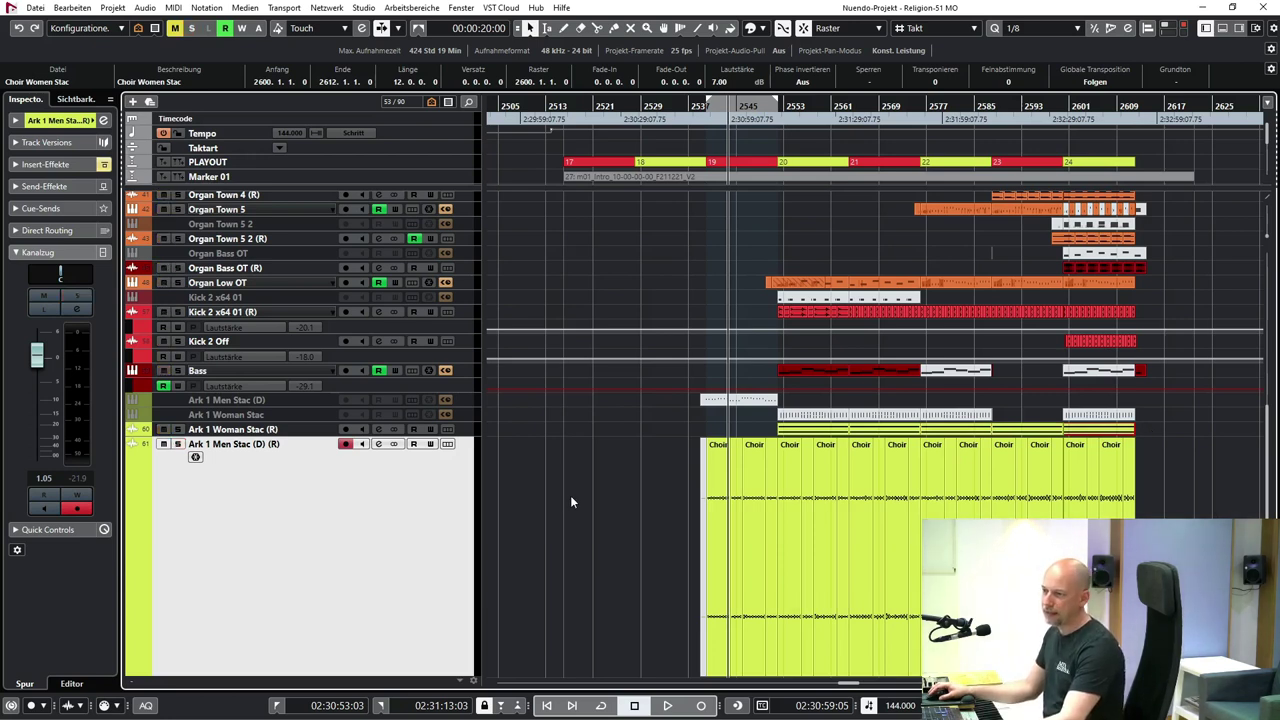
{"action": "scroll", "coordinate": [553, 478], "scroll_direction": "up", "scroll_amount": 3}
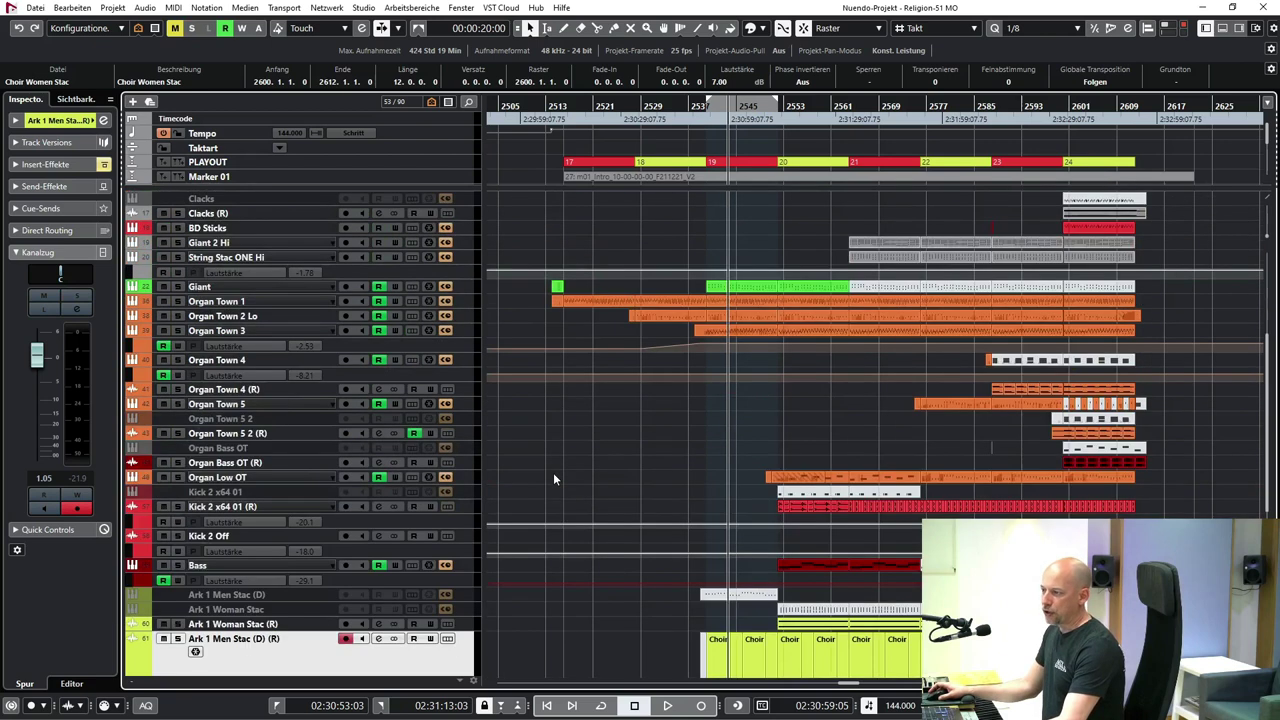
{"action": "scroll", "coordinate": [714, 293], "scroll_direction": "up", "scroll_amount": 3}
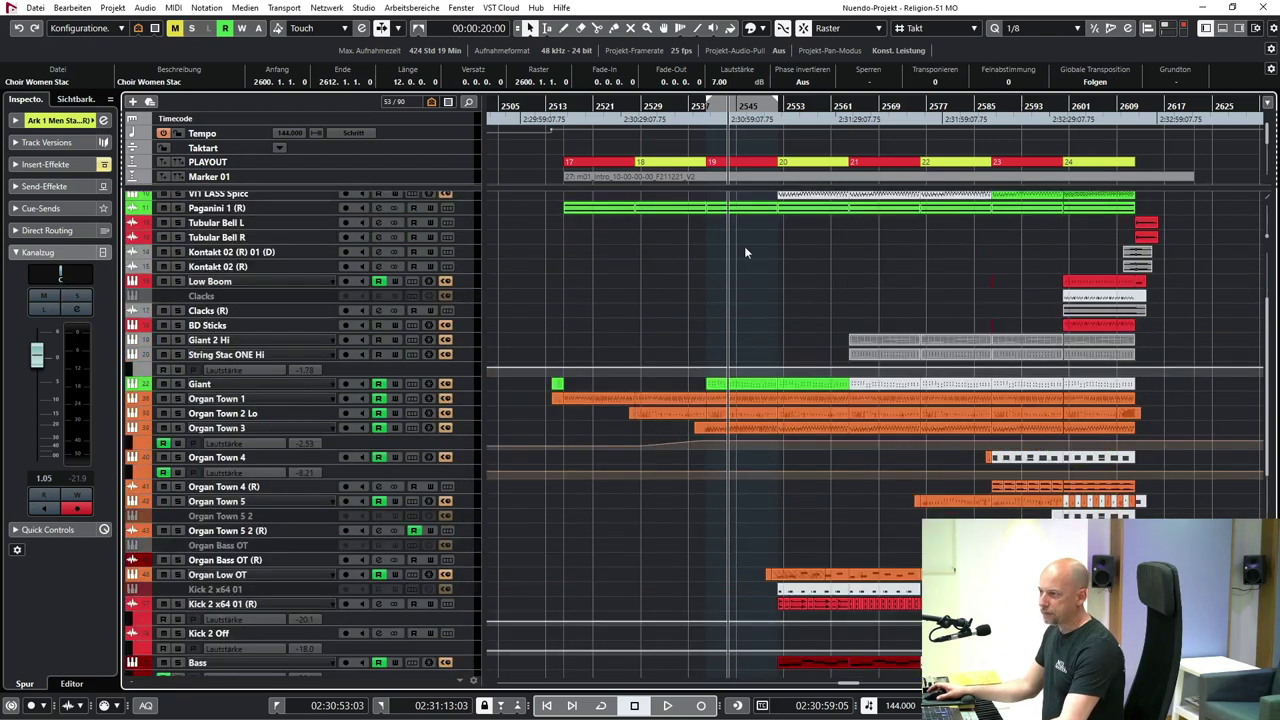
{"action": "left_click", "coordinate": [800, 166]}
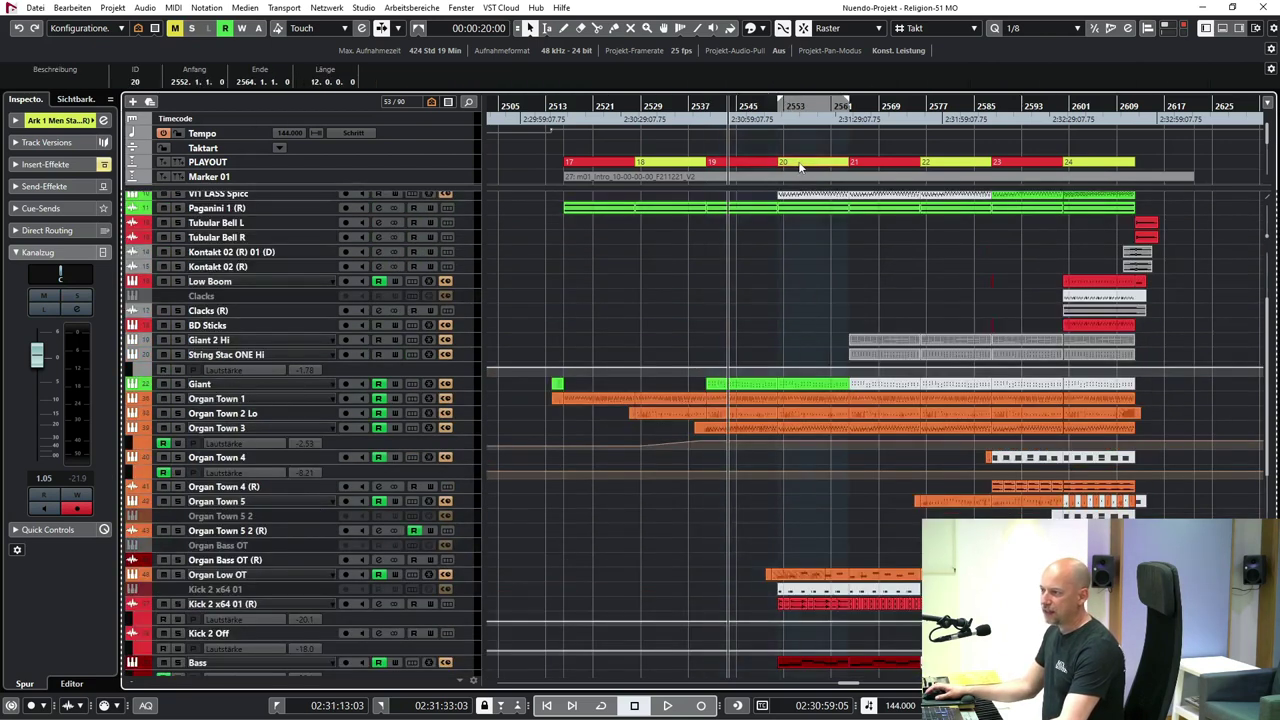
{"action": "left_click", "coordinate": [746, 167]}
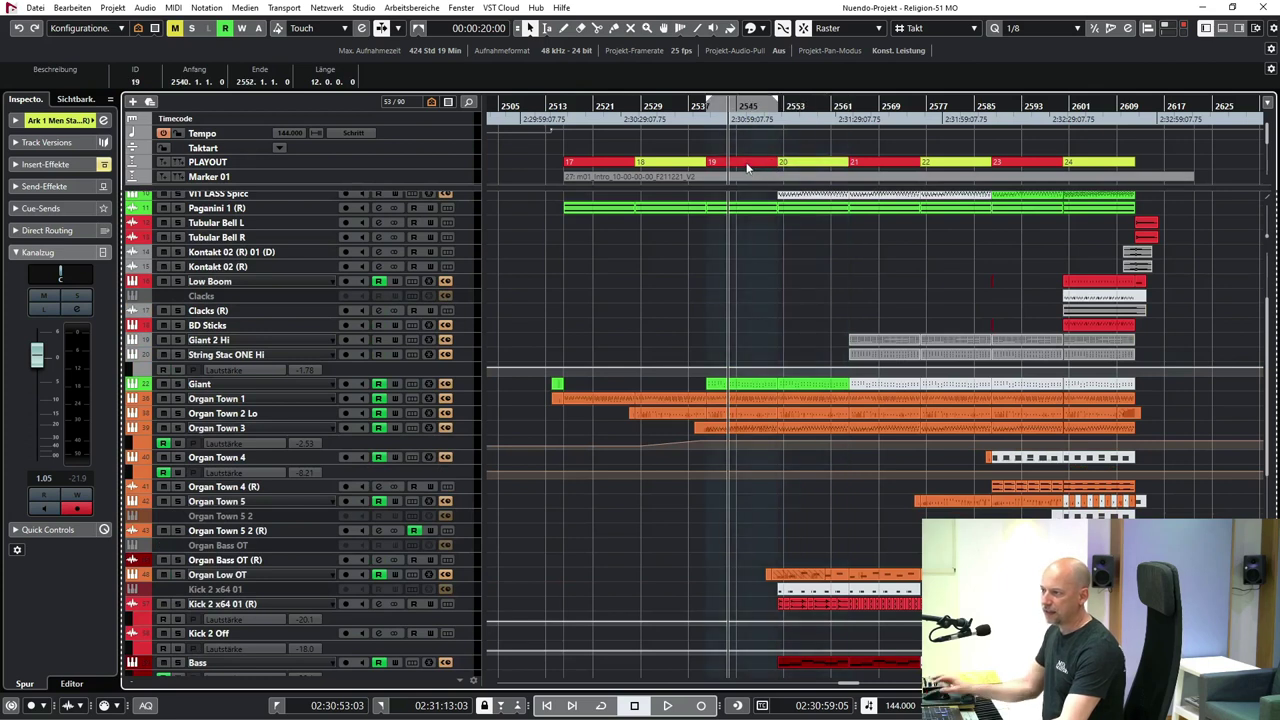
{"action": "scroll", "coordinate": [574, 298], "scroll_direction": "down", "scroll_amount": 5}
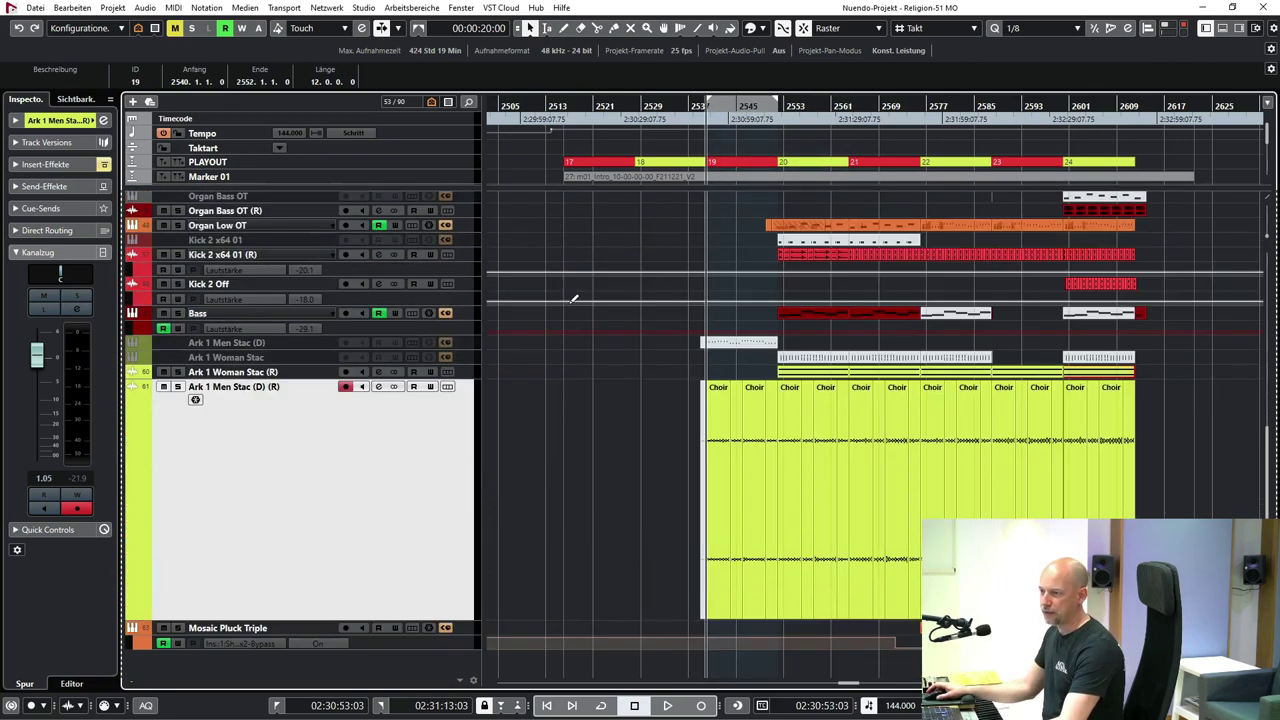
- Play the full arrangement from the start of marker 19 while reviewing the tracks from the choir up to the strings
{"action": "key", "text": "space"}
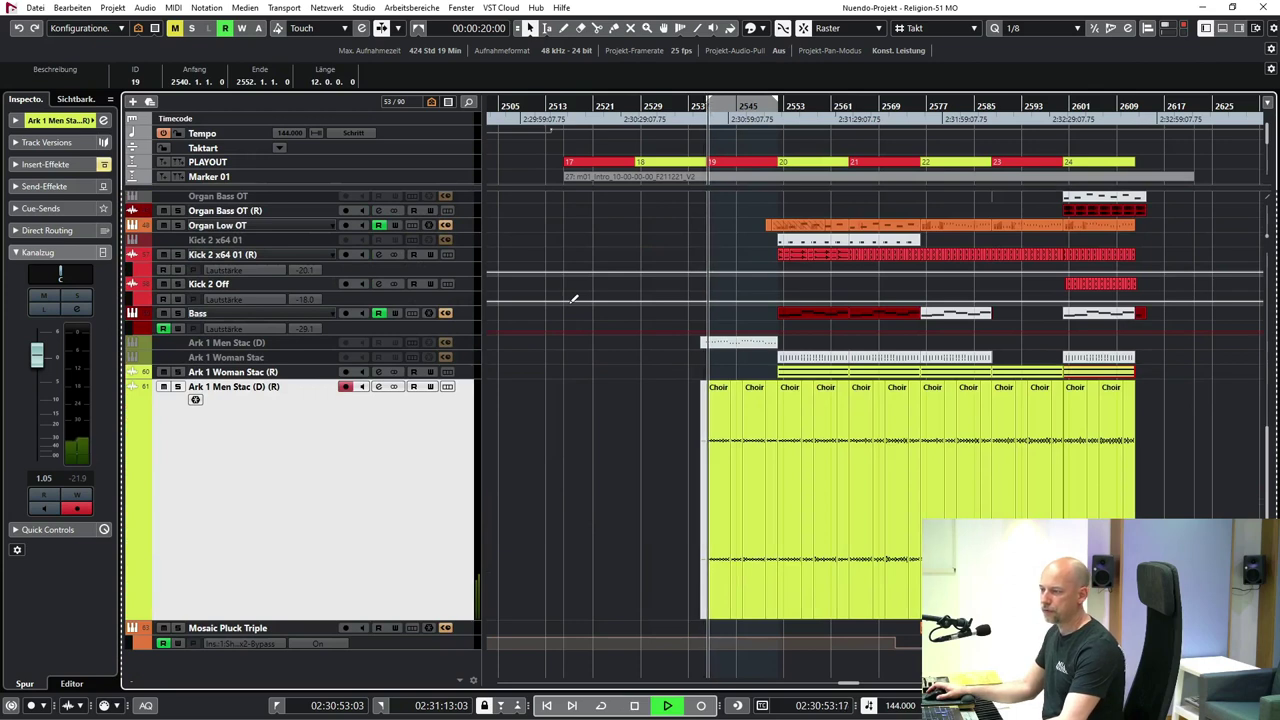
{"action": "scroll", "coordinate": [569, 305], "scroll_direction": "up", "scroll_amount": 4}
{"action": "scroll", "coordinate": [569, 308], "scroll_direction": "up", "scroll_amount": 2}
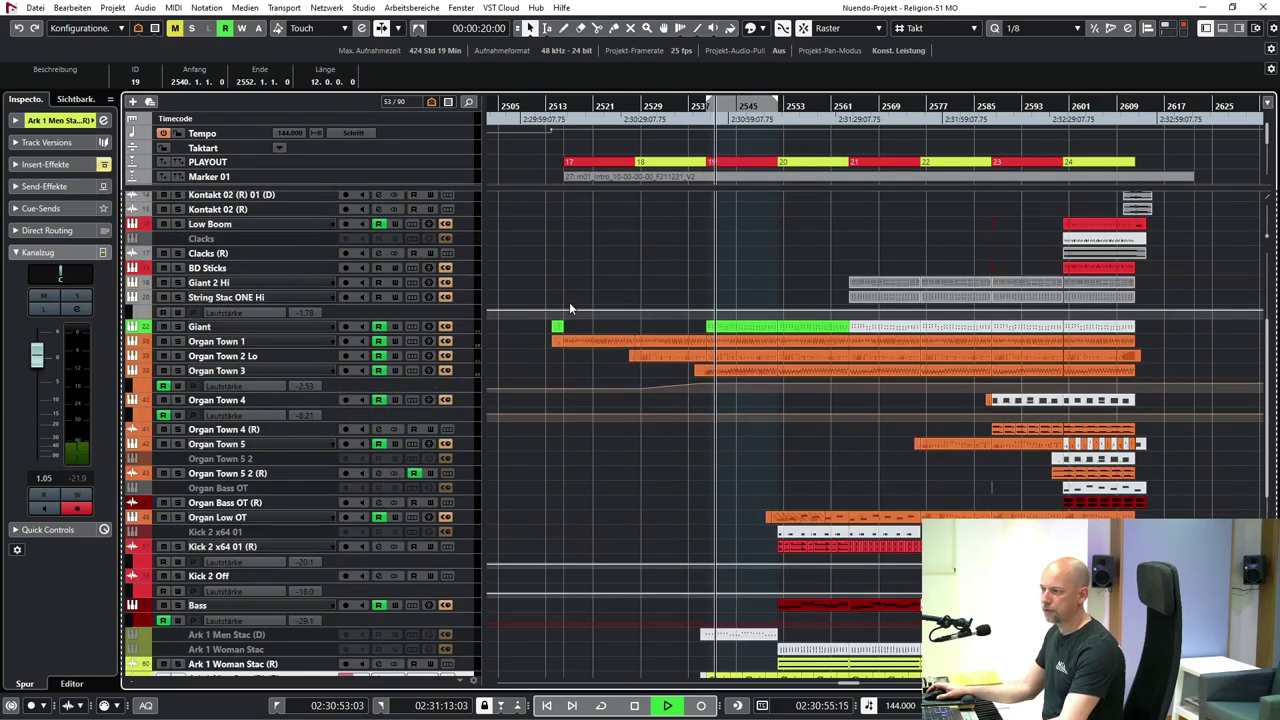
{"action": "scroll", "coordinate": [569, 308], "scroll_direction": "up", "scroll_amount": 2}
{"action": "scroll", "coordinate": [570, 308], "scroll_direction": "up", "scroll_amount": 3}
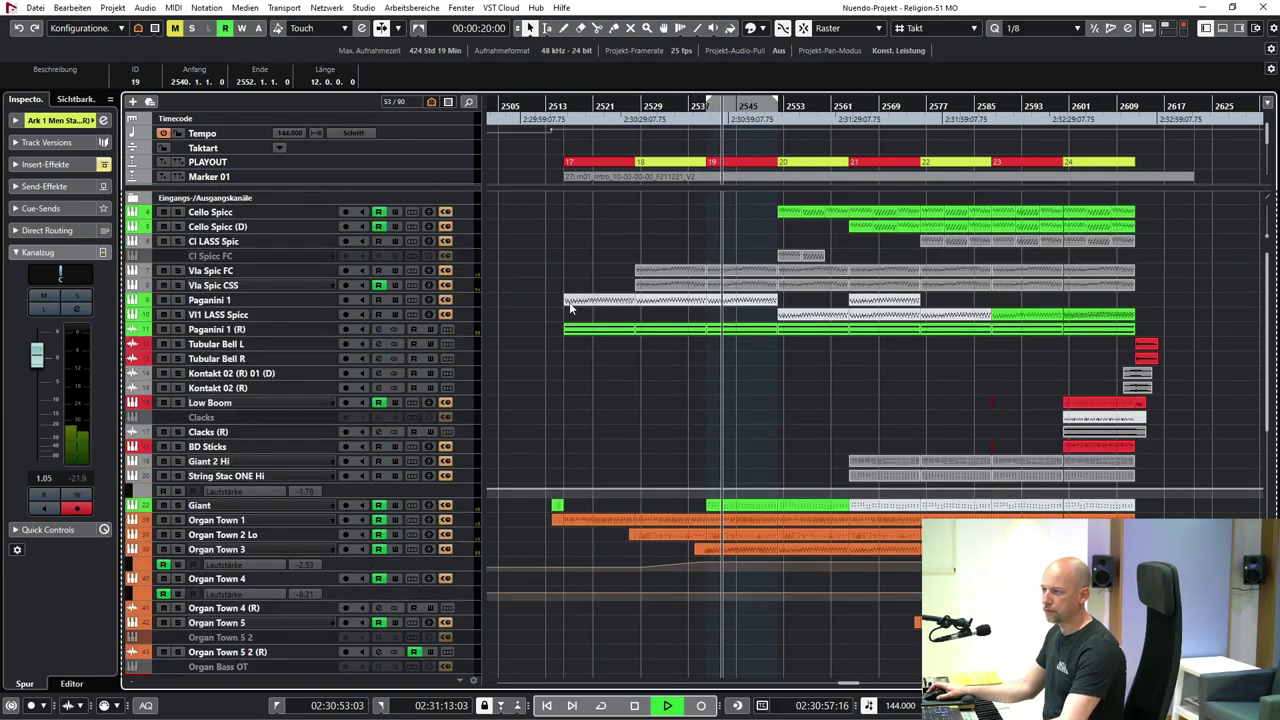
{"action": "key", "text": "space"}
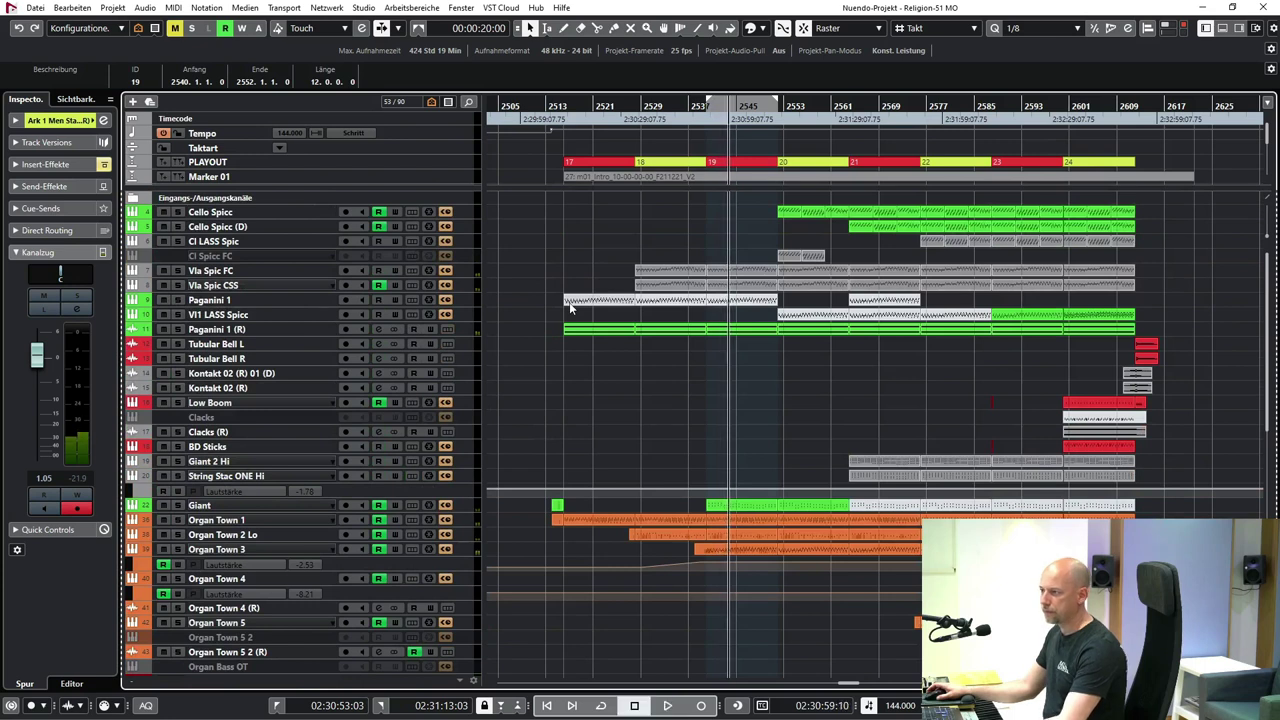
- Set the locators to marker 20 and move the playhead to its start
{"action": "left_click", "coordinate": [822, 173]}
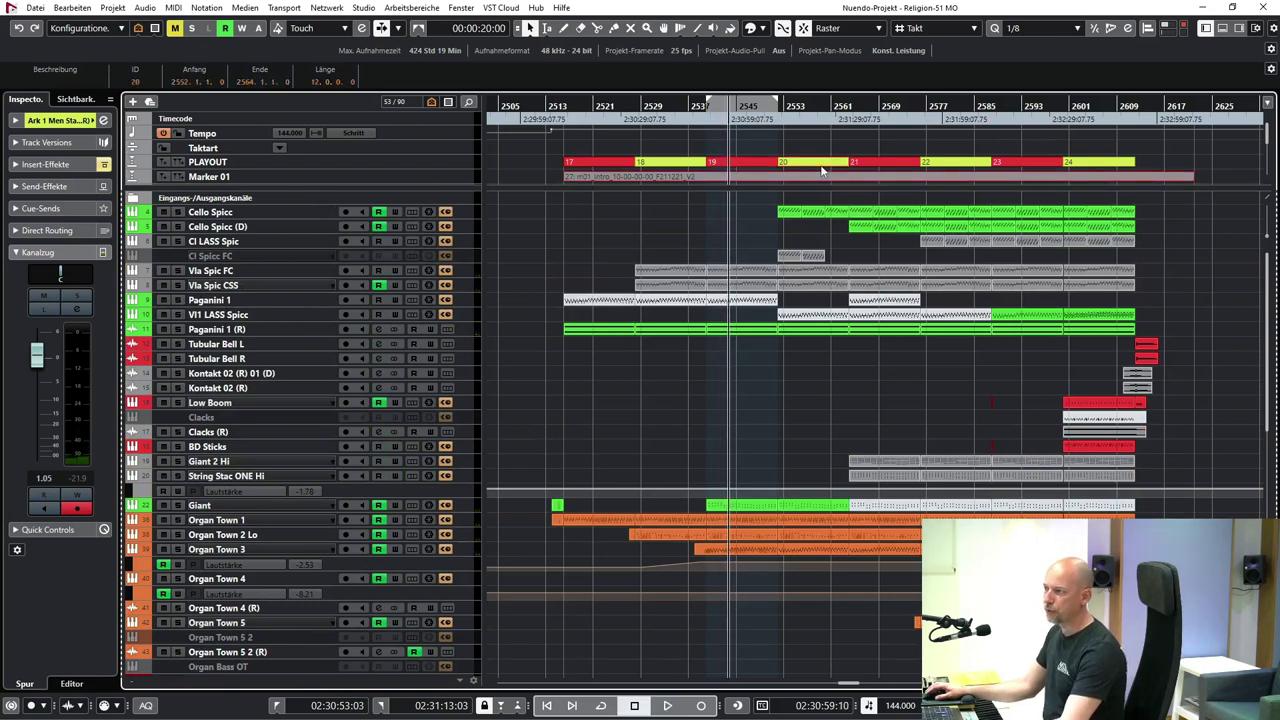
{"action": "double_click", "coordinate": [822, 165]}
{"action": "key", "text": "KP_1"}
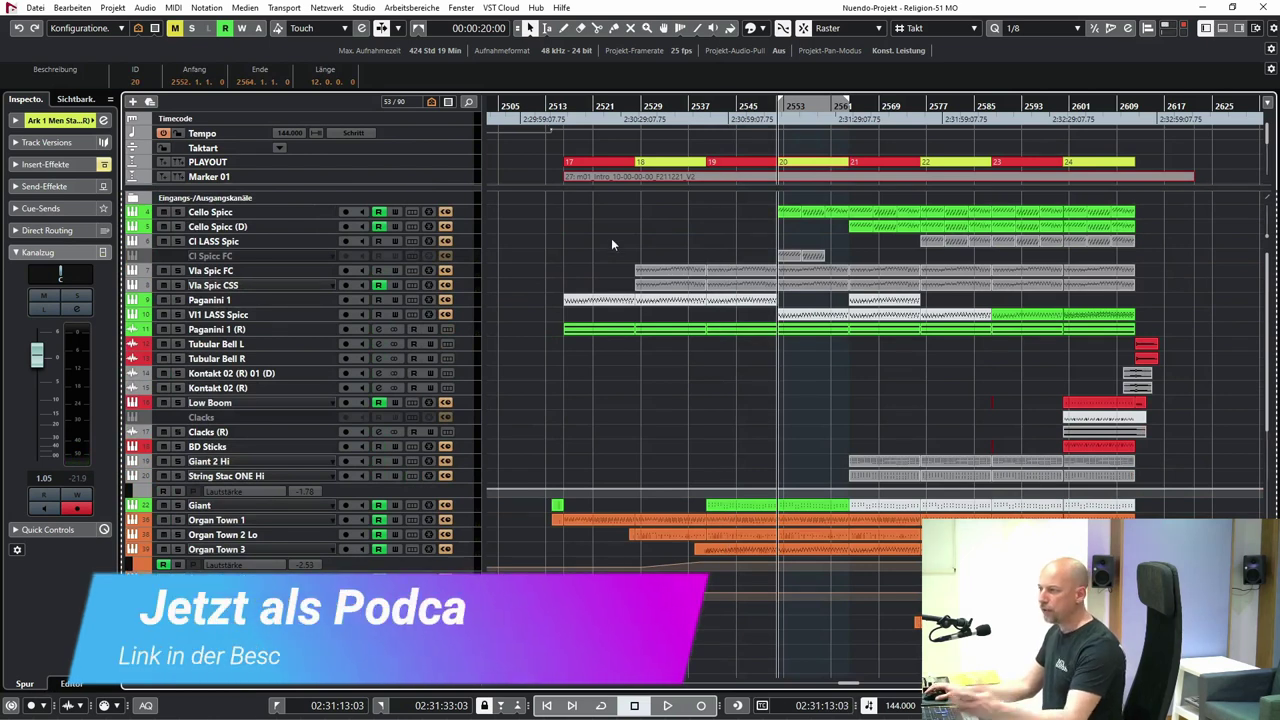
- Play the Cello Spicc track soloed from marker 20, viewing its Kontakt instrument and closing the instrument window during playback
{"action": "left_click", "coordinate": [291, 213]}
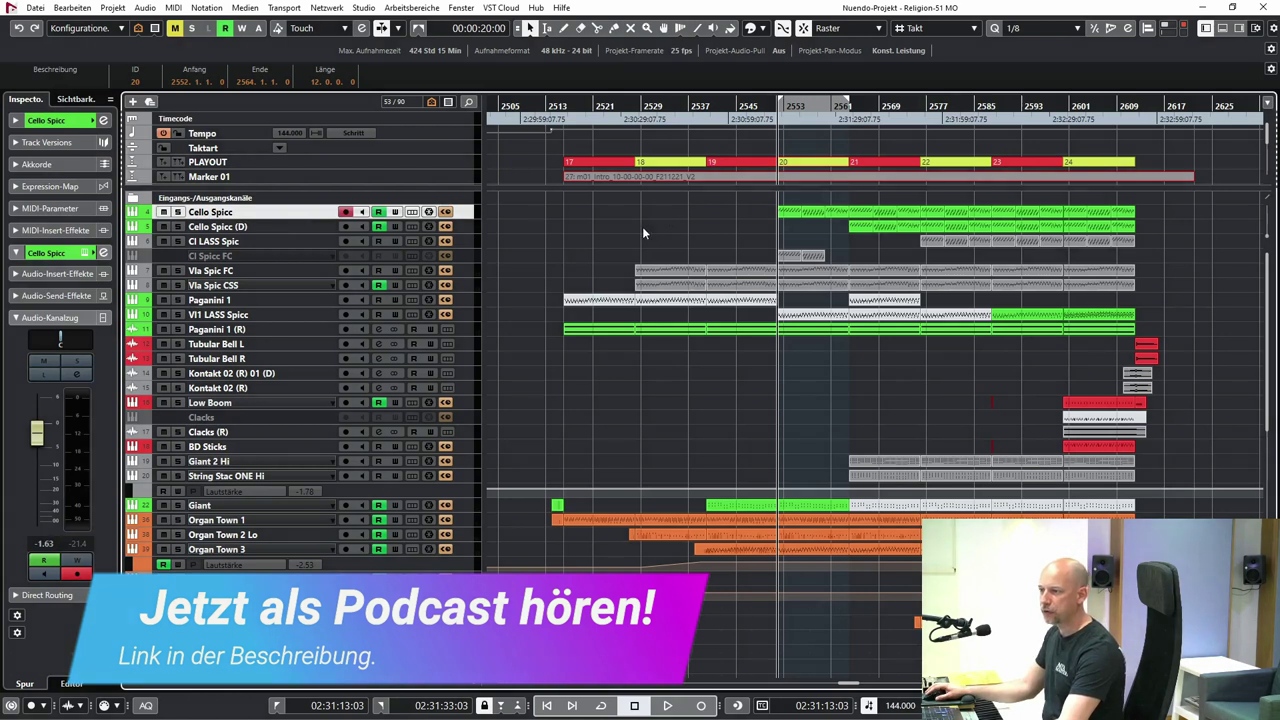
{"action": "key", "text": "space"}
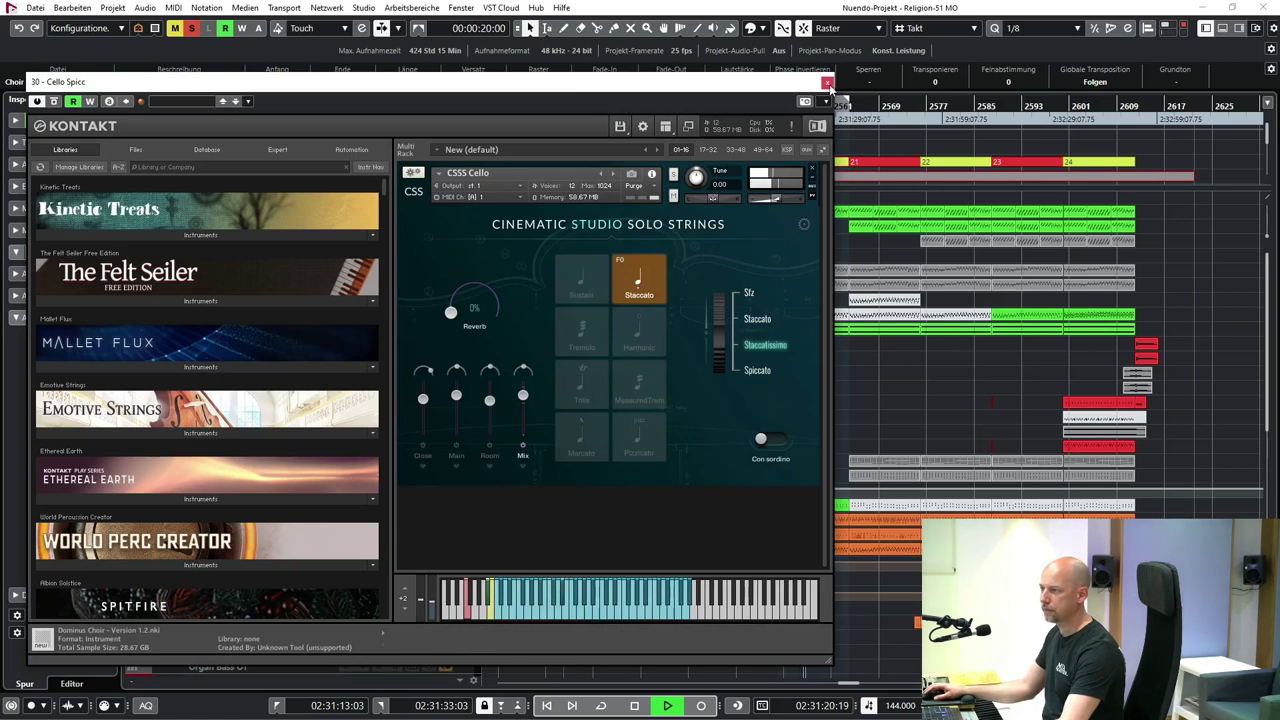
{"action": "left_click", "coordinate": [827, 82]}
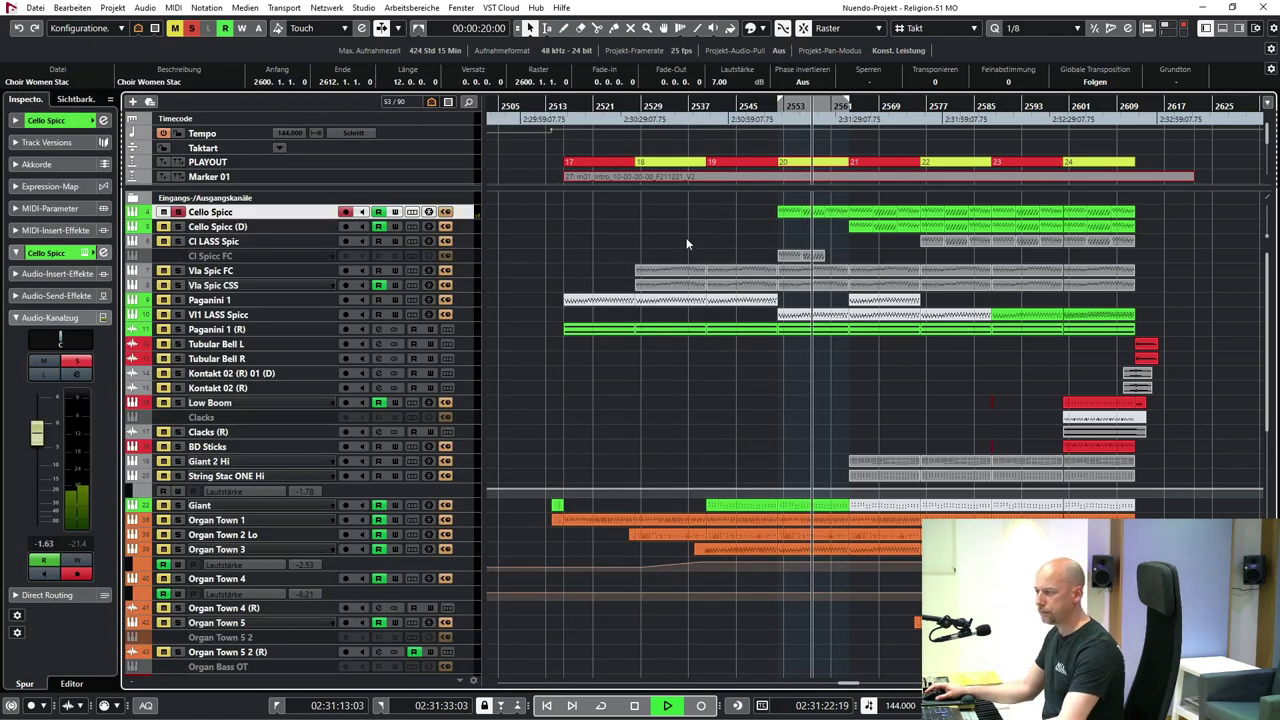
{"action": "key", "text": "space"}
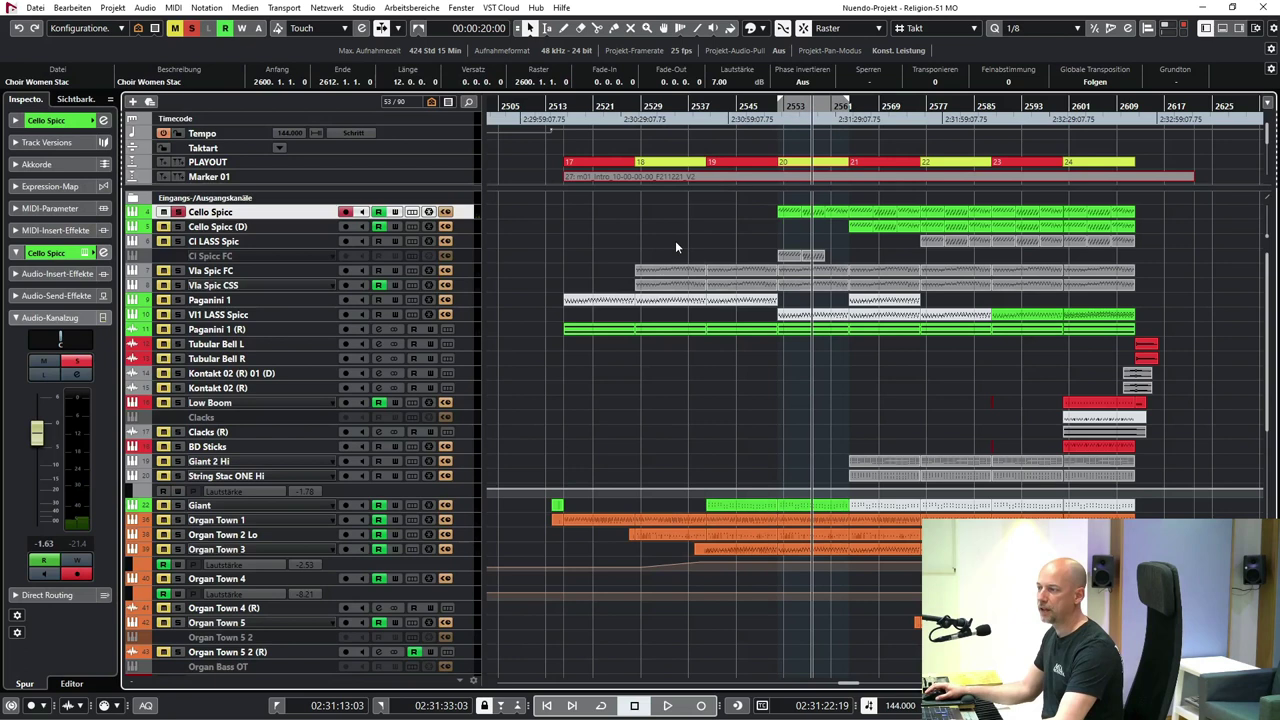
- Select the Cl Spicc FC track and clear the solo on the Cello Spicc track
{"action": "left_click", "coordinate": [280, 254]}
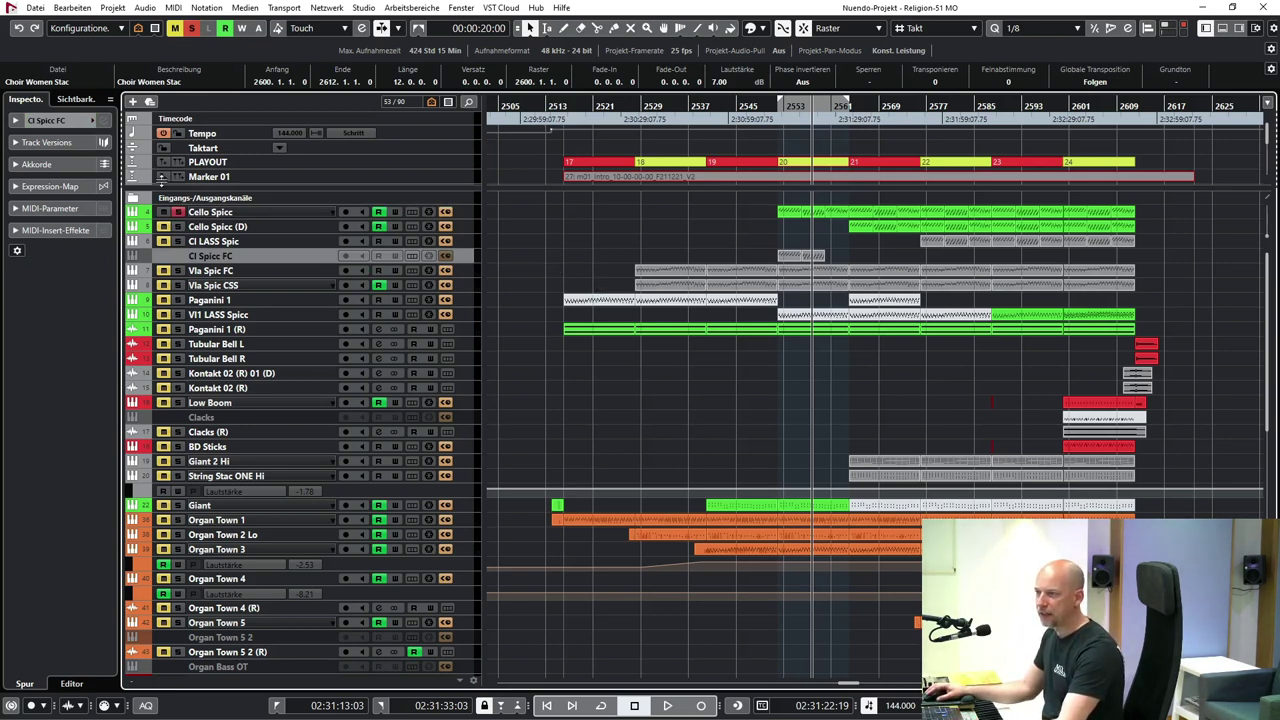
{"action": "left_click", "coordinate": [191, 30]}
- Set the locators to the Organ Low OT clip at marker 20 and move the playhead to its start
{"action": "scroll", "coordinate": [627, 415], "scroll_direction": "down", "scroll_amount": 4}
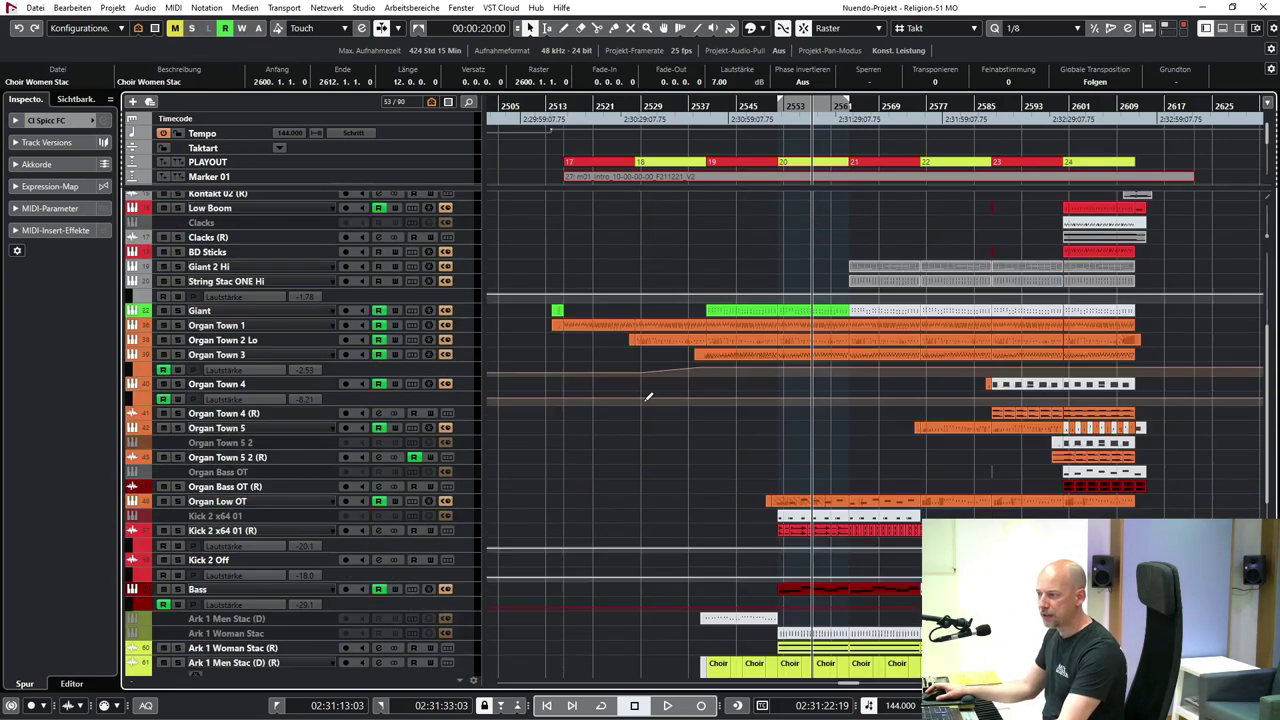
{"action": "scroll", "coordinate": [648, 397], "scroll_direction": "down", "scroll_amount": 2}
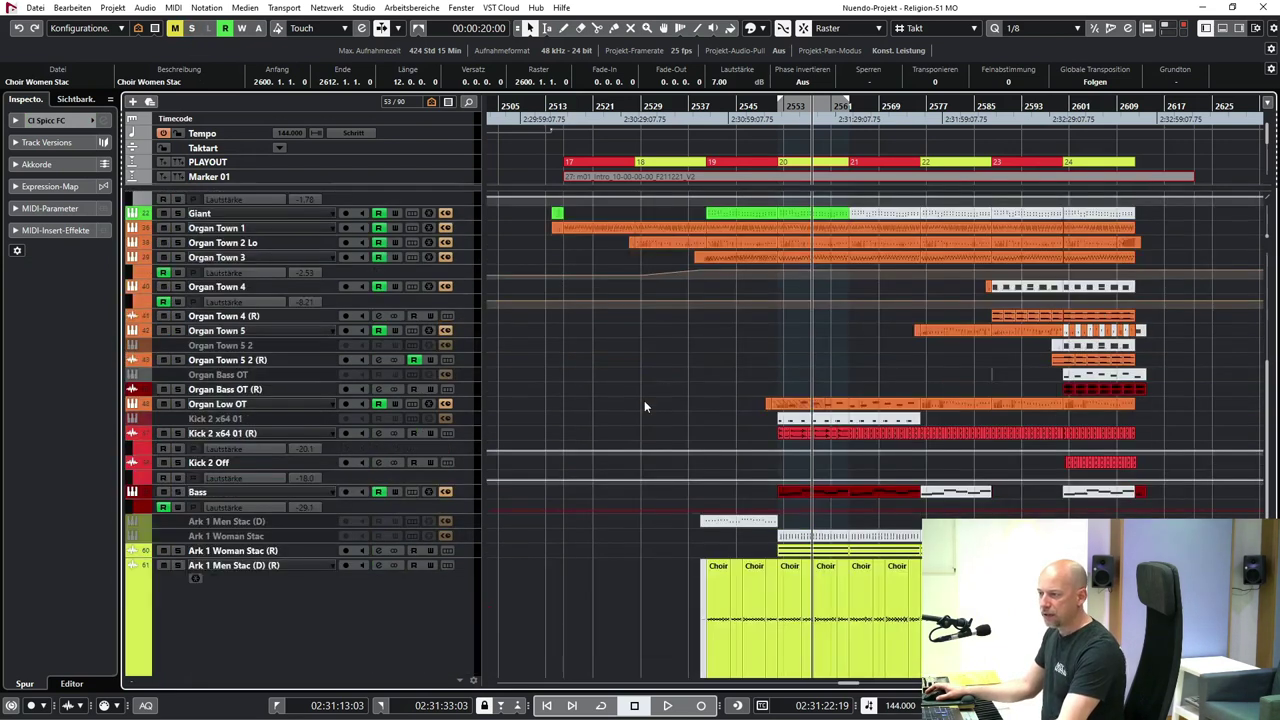
{"action": "left_click", "coordinate": [238, 404]}
{"action": "left_click", "coordinate": [795, 404]}
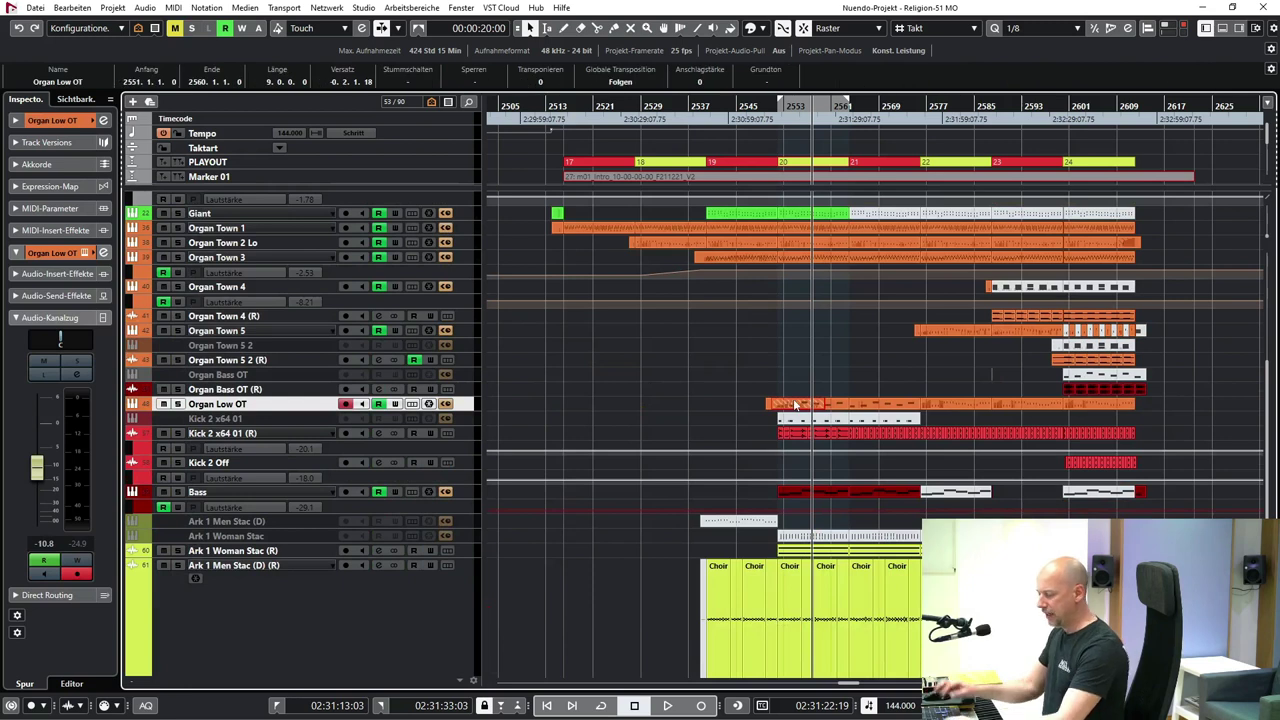
{"action": "key", "text": "p"}
{"action": "key", "text": "KP_1"}
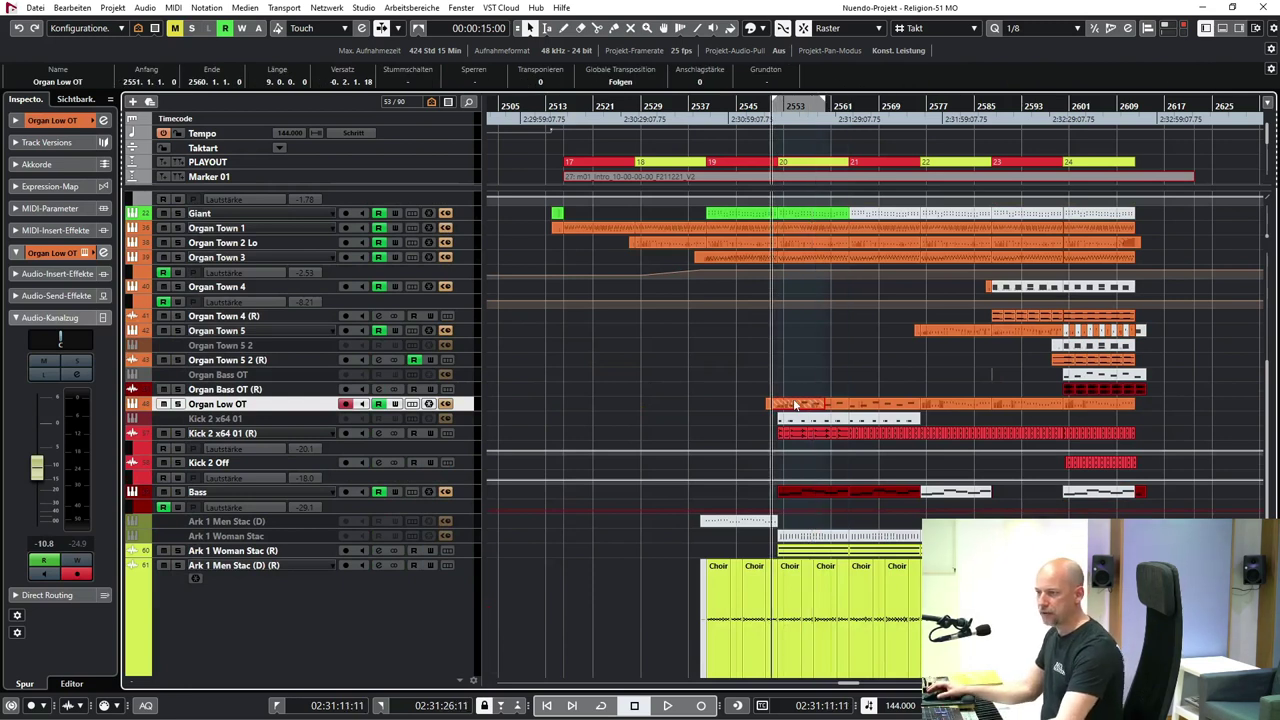
- Play the Organ Low OT track soloed from the start of its clip and stop playback
{"action": "key", "text": "s"}
{"action": "key", "text": "space"}
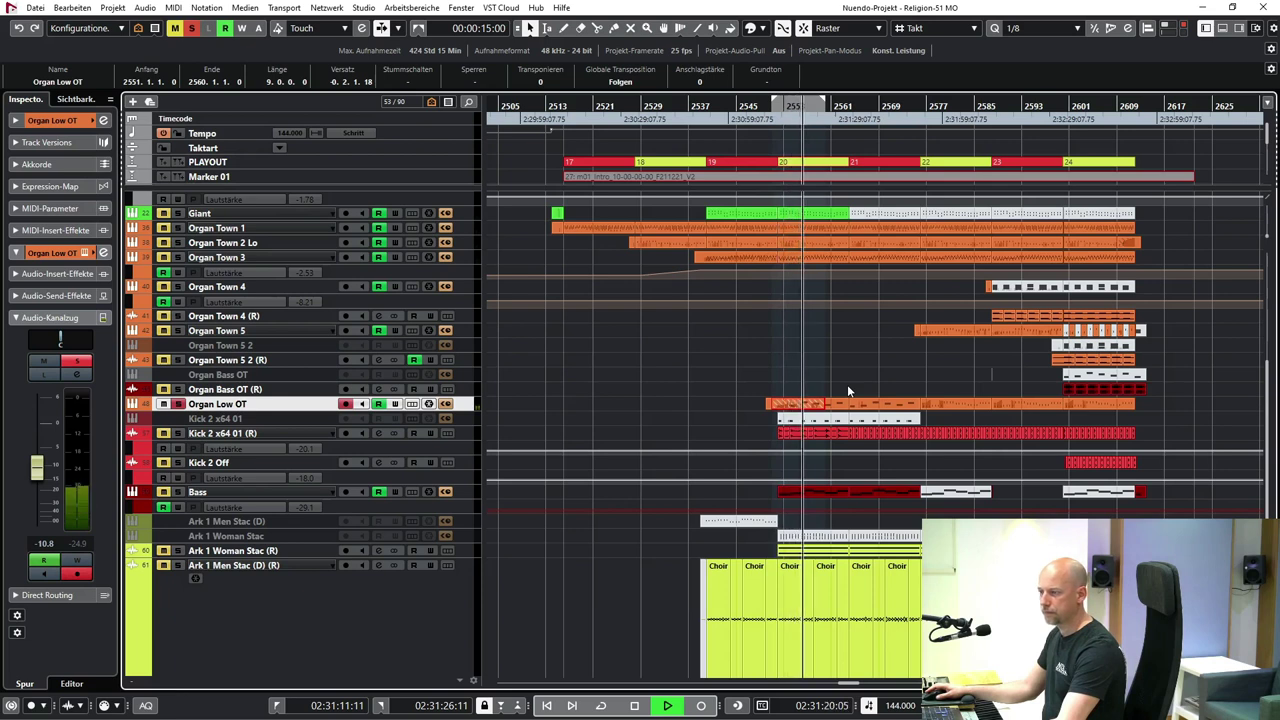
{"action": "key", "text": "space"}
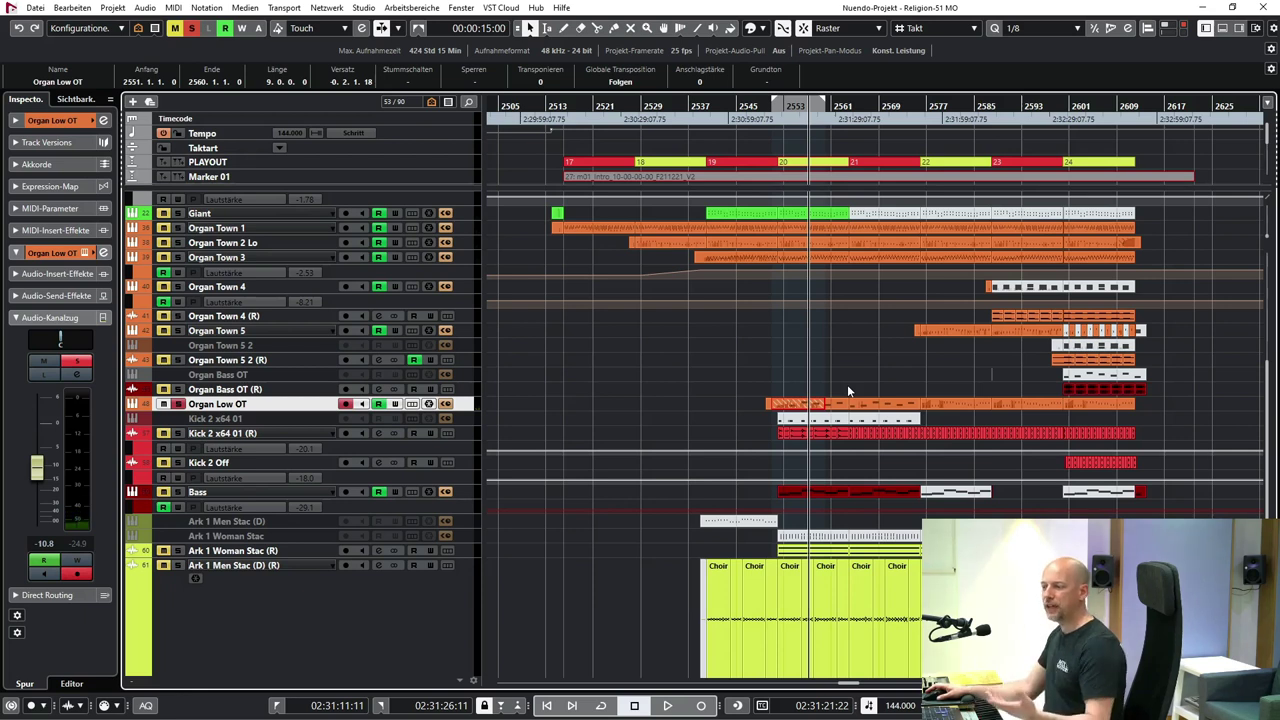
- Set the locators around the first two Bass clips from marker 20 and move the playhead to their start
{"action": "left_click", "coordinate": [282, 494]}
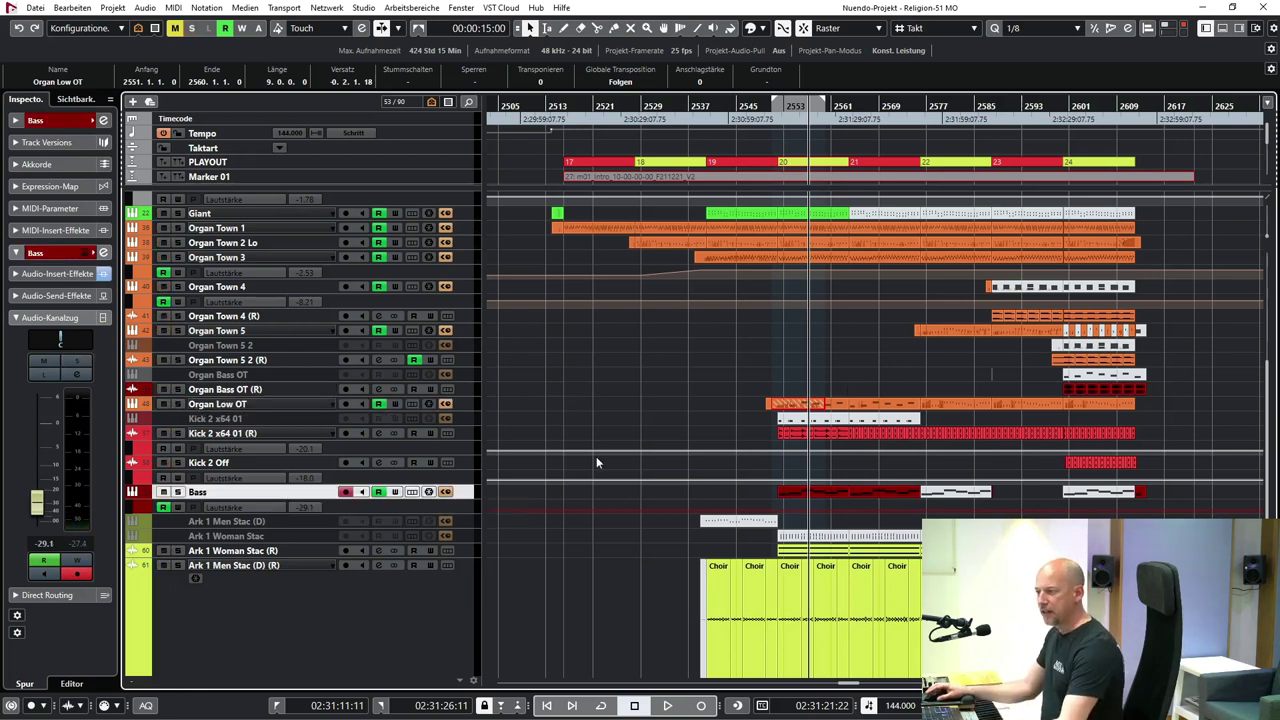
{"action": "key", "text": "KP_1"}
{"action": "left_click_drag", "start_coordinate": [738, 496], "coordinate": [863, 491]}
{"action": "key", "text": "p"}
{"action": "key", "text": "KP_1"}
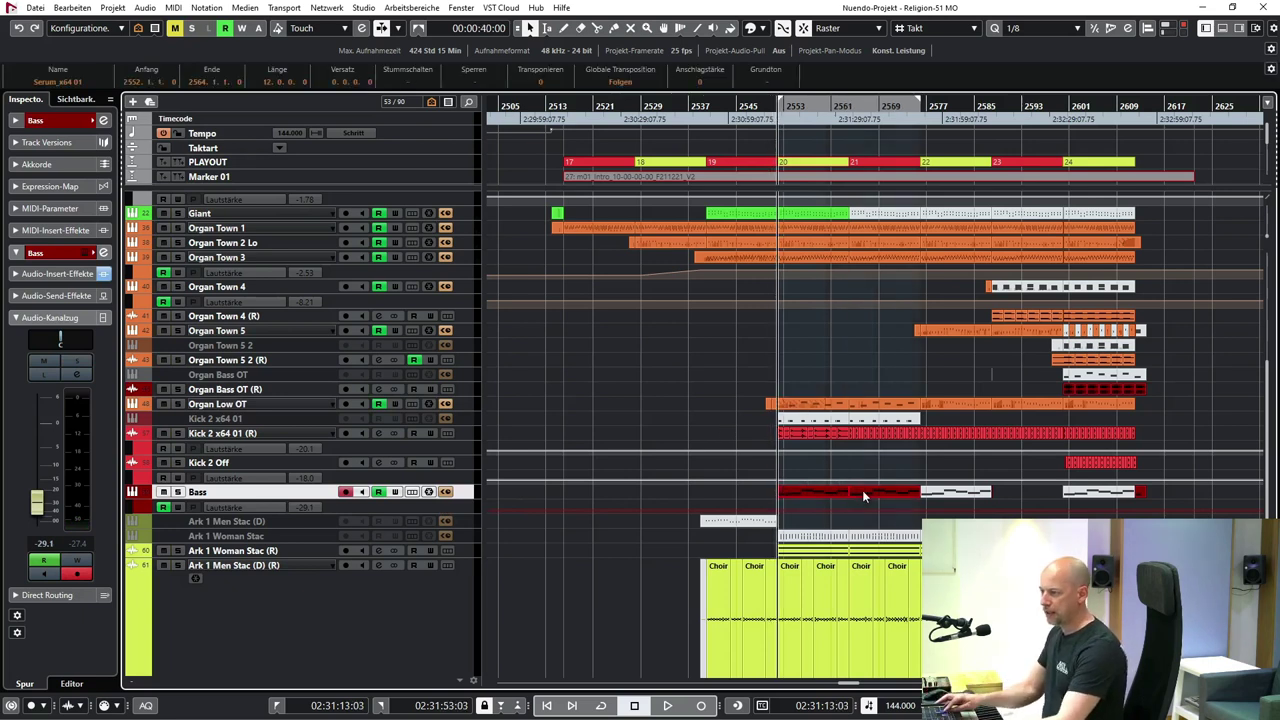
- Play the Bass track soloed from marker 20 and open its Reaktor Monark instrument during playback
{"action": "key", "text": "s"}
{"action": "key", "text": "space"}
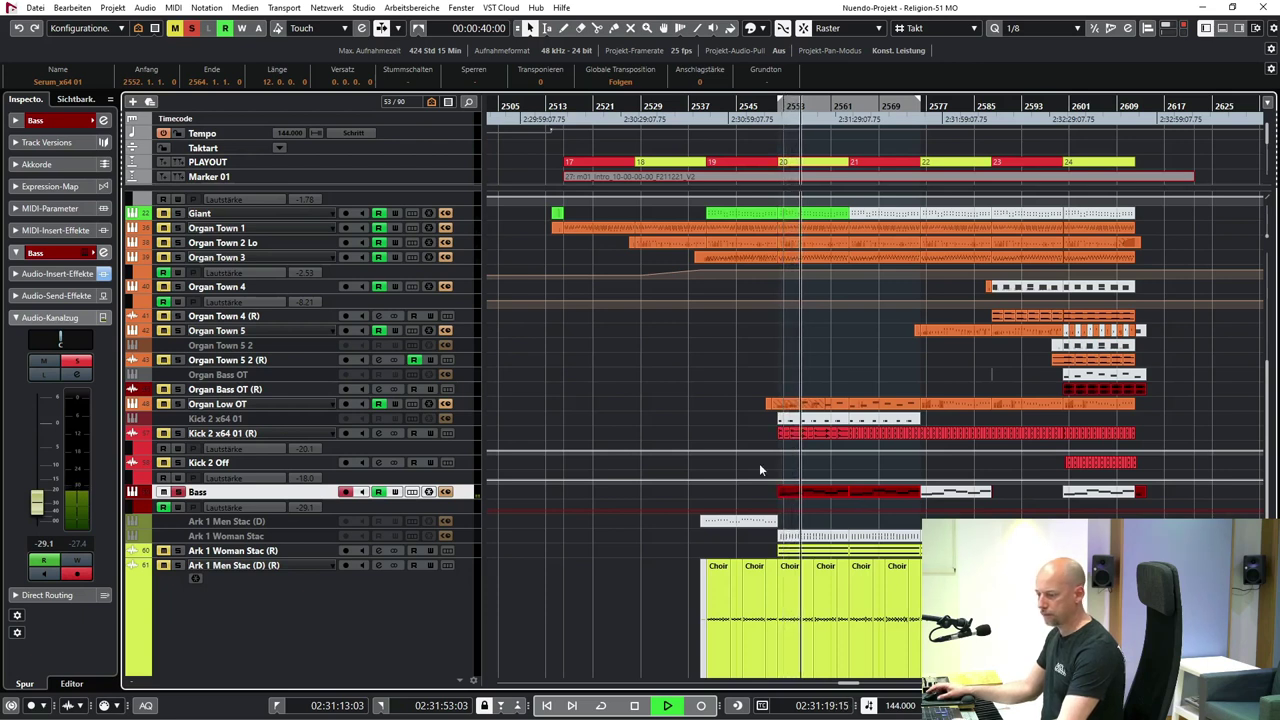
{"action": "key", "text": "e"}
{"action": "key", "text": "space"}
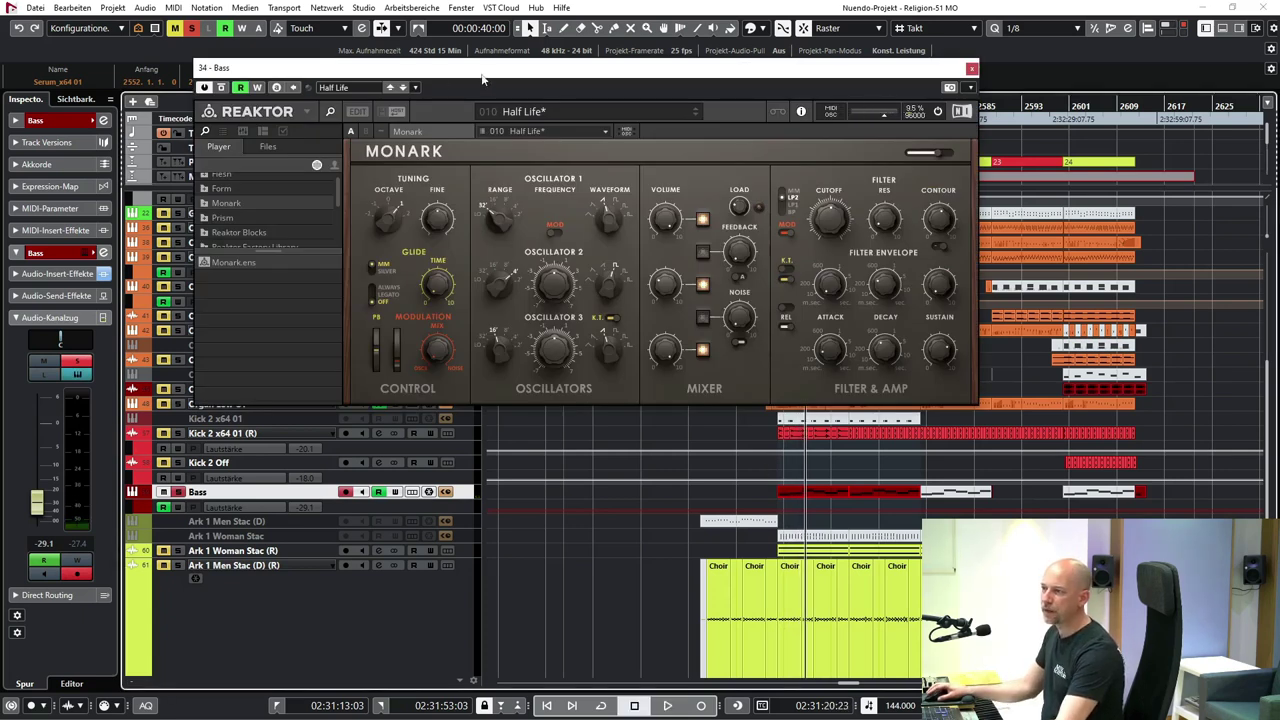
- Close the Monark instrument and view the Bass track's Filter MINI insert effect, closing its window as well
{"action": "left_click", "coordinate": [971, 69]}
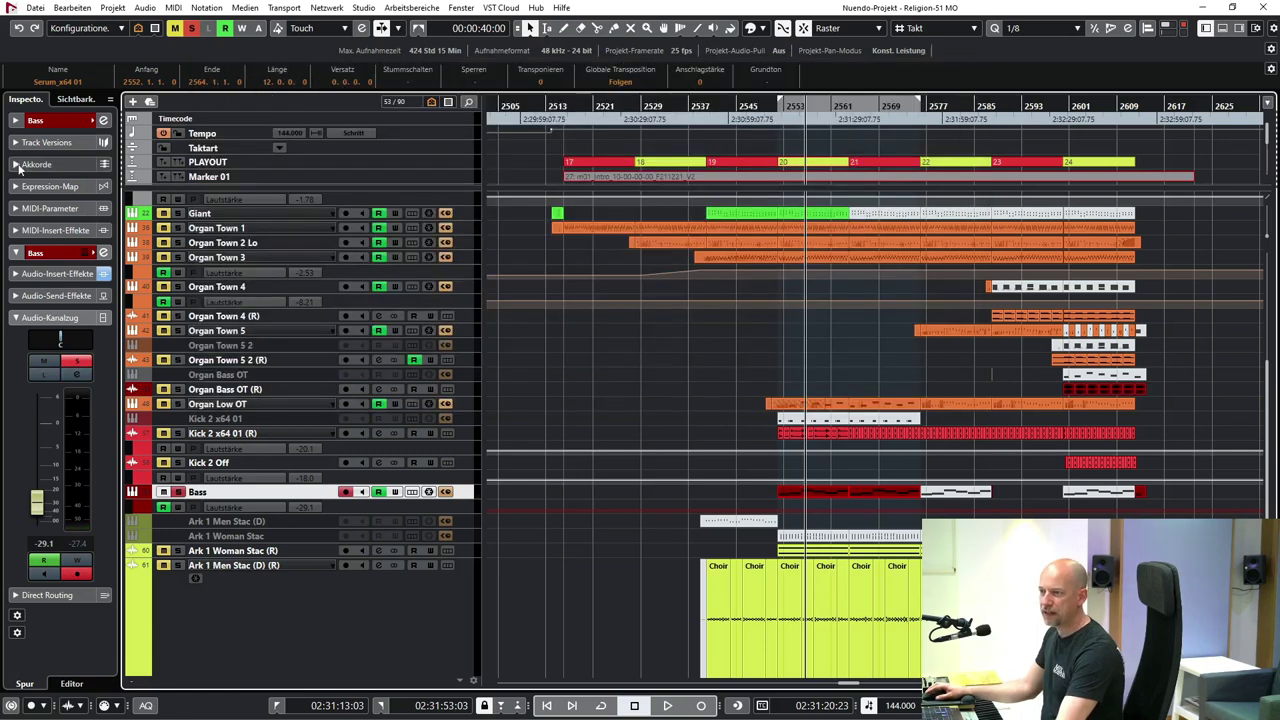
{"action": "left_click", "coordinate": [45, 273]}
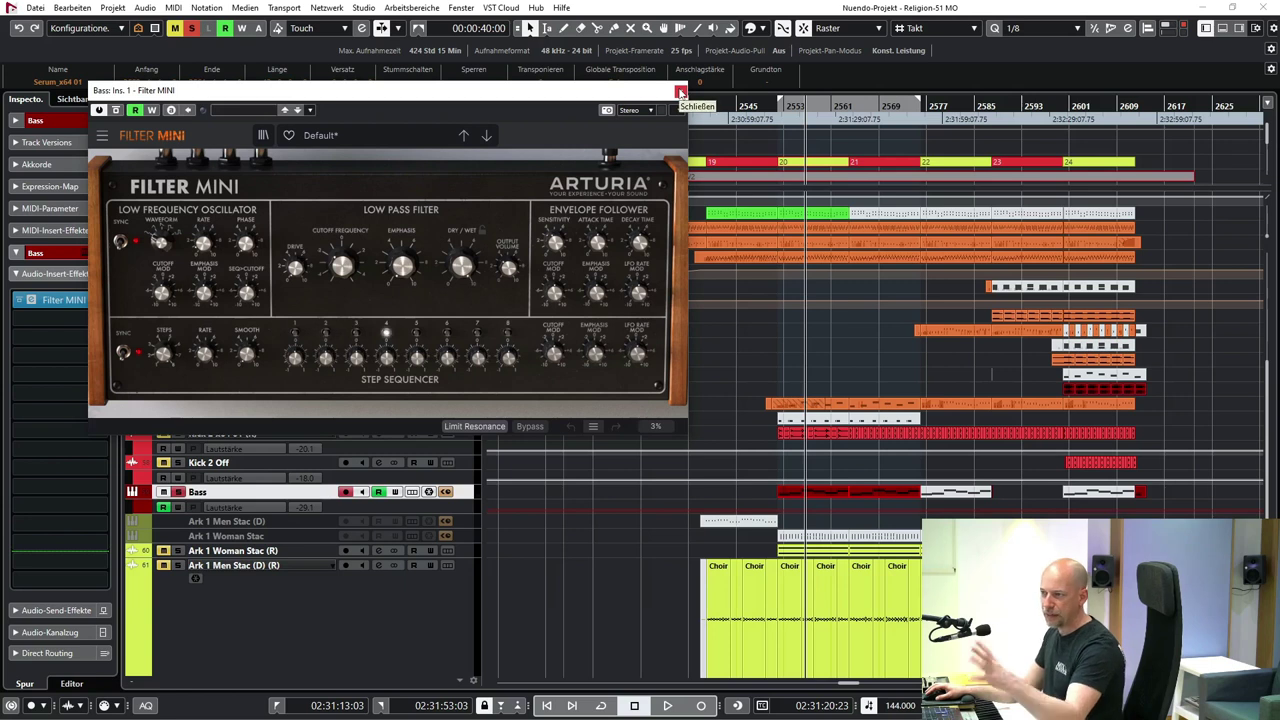
{"action": "left_click", "coordinate": [680, 92]}
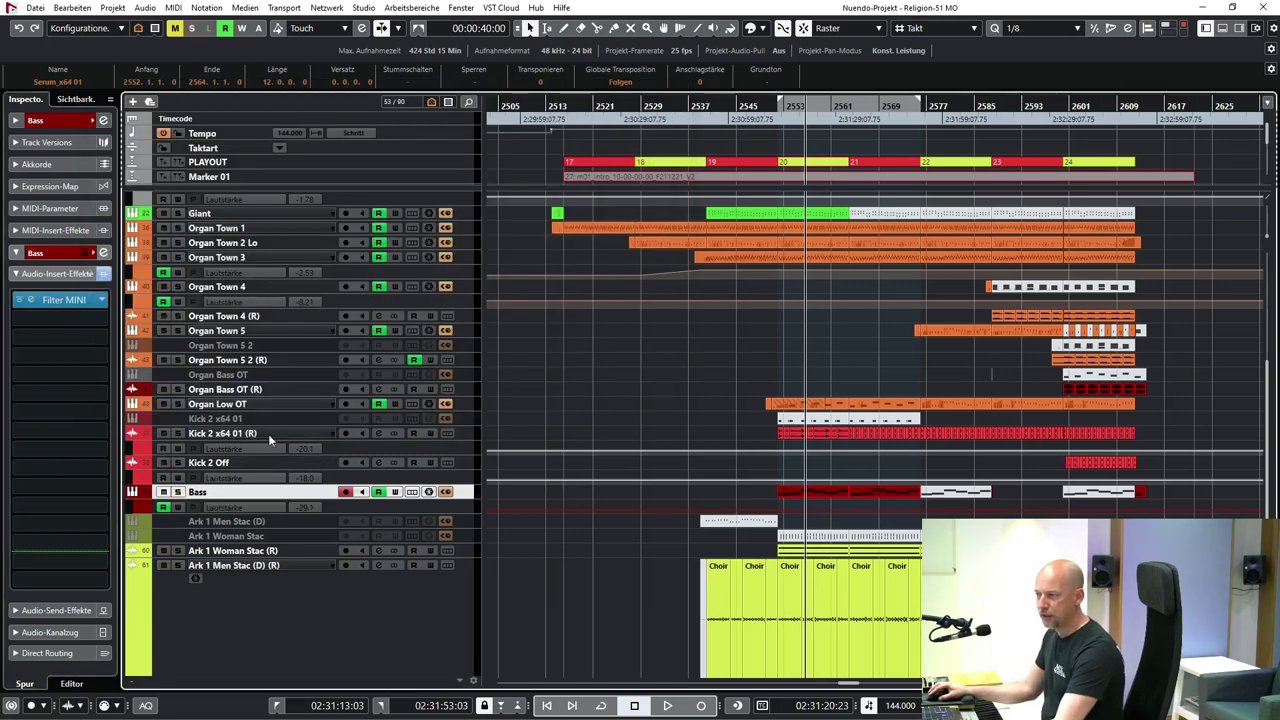
- Play the Ark 1 Woman Stac (R) track soloed from marker 20, stop playback and clear its solo
{"action": "left_click", "coordinate": [244, 552]}
{"action": "key", "text": "KP_1"}
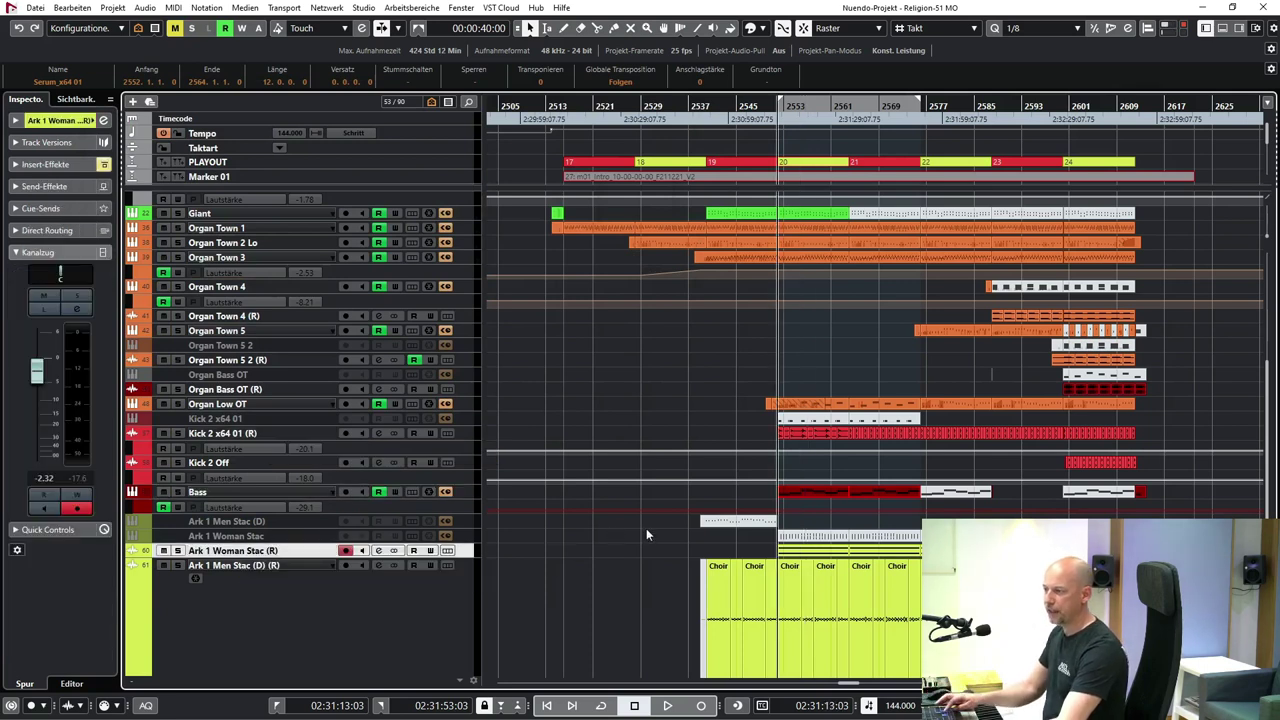
{"action": "key", "text": "space"}
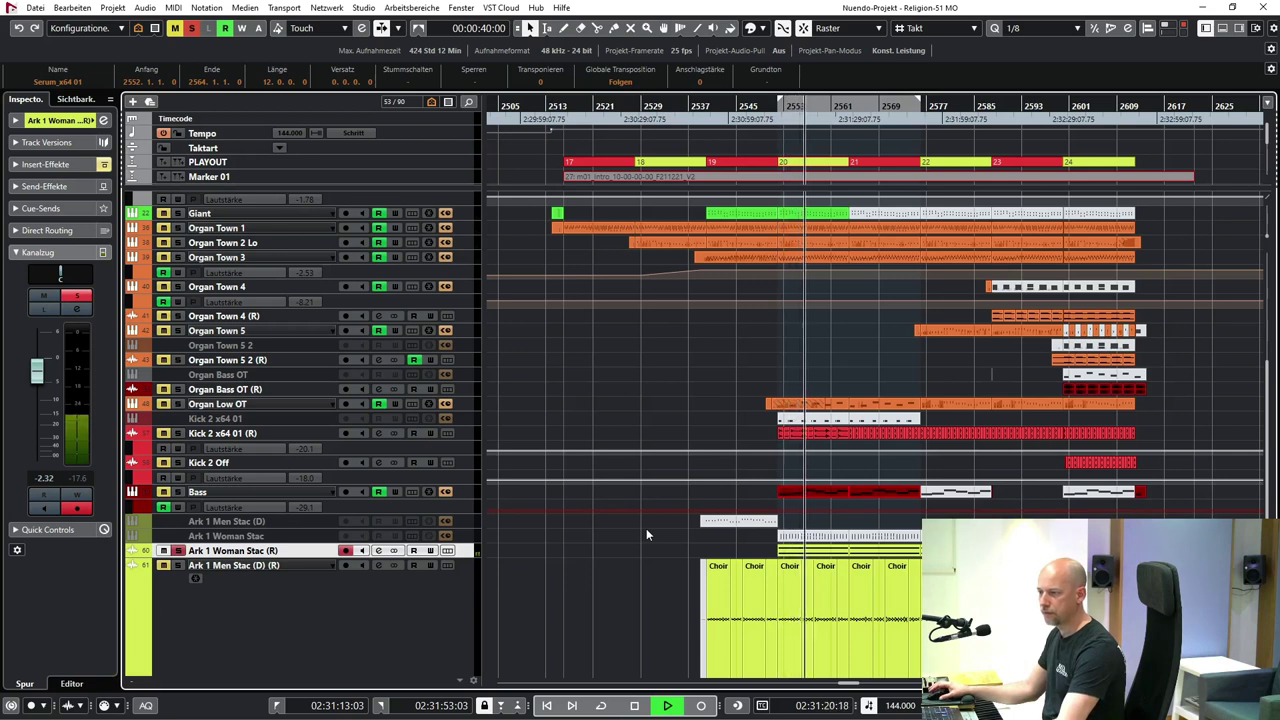
{"action": "key", "text": "space"}
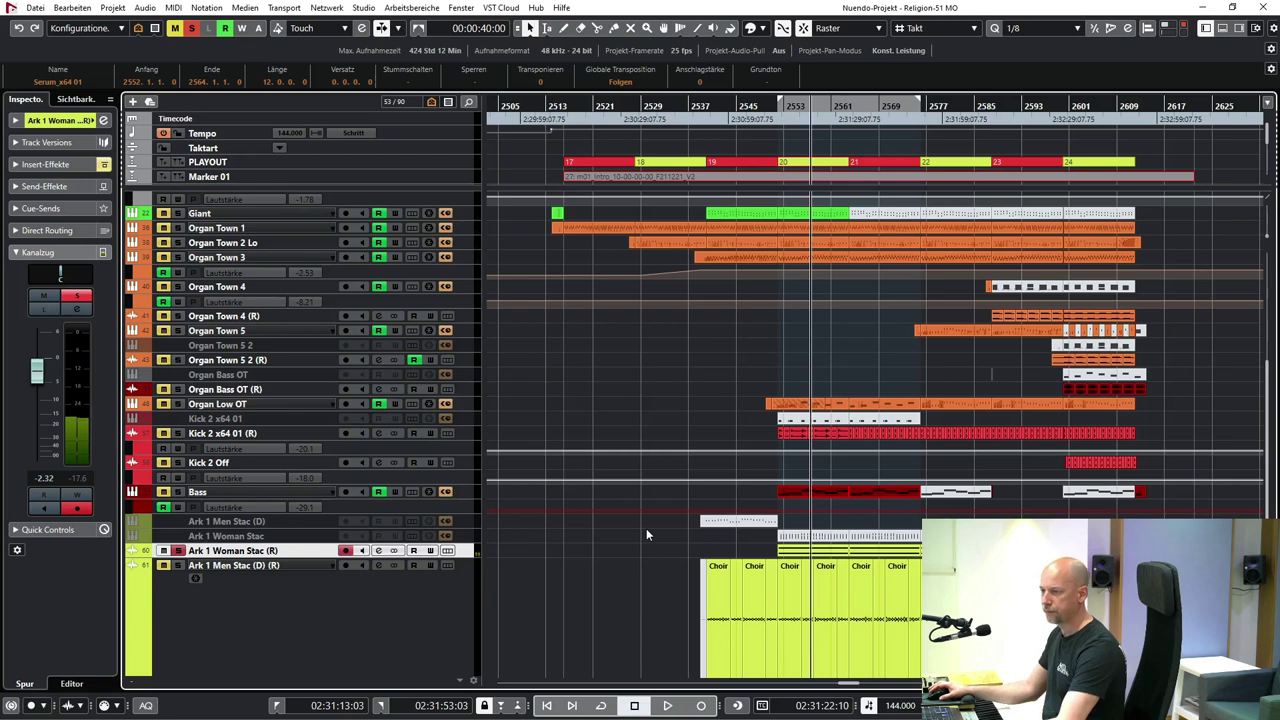
{"action": "key", "text": "s"}
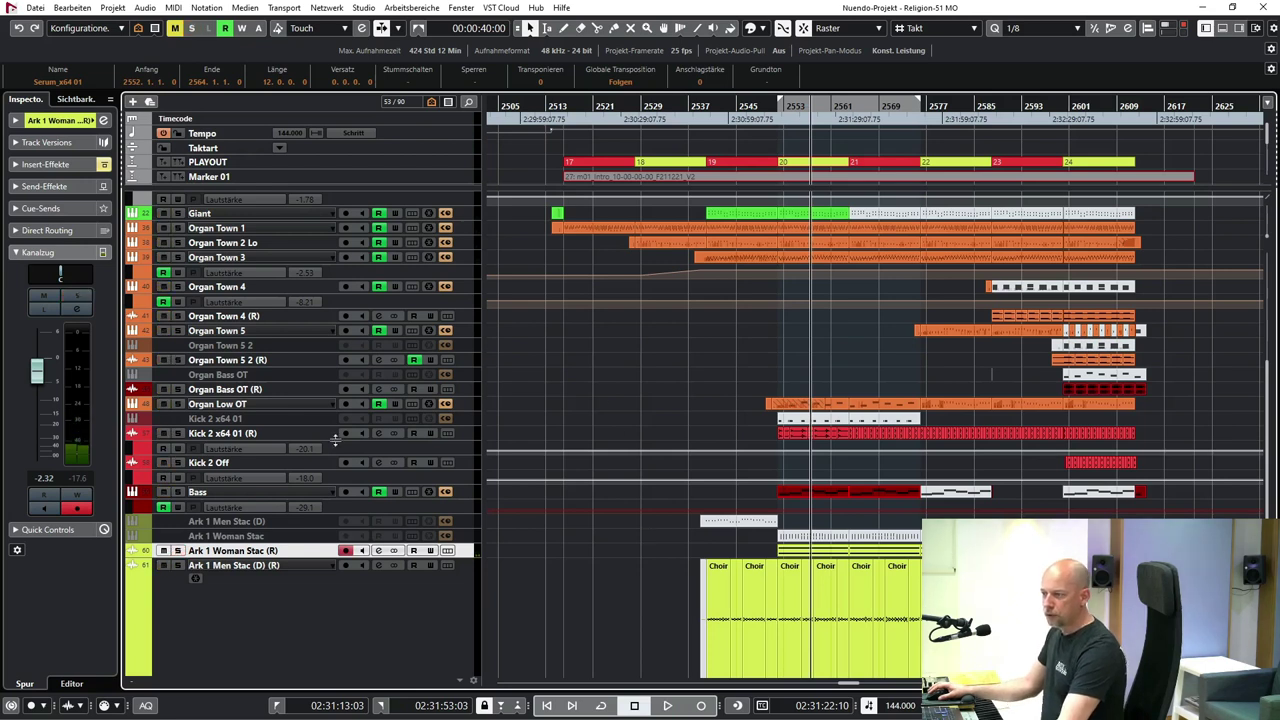
- Play the Kick 2 x64 01 (R) track soloed from marker 20, stop playback and clear its solo
{"action": "left_click", "coordinate": [257, 432]}
{"action": "key", "text": "KP_1"}
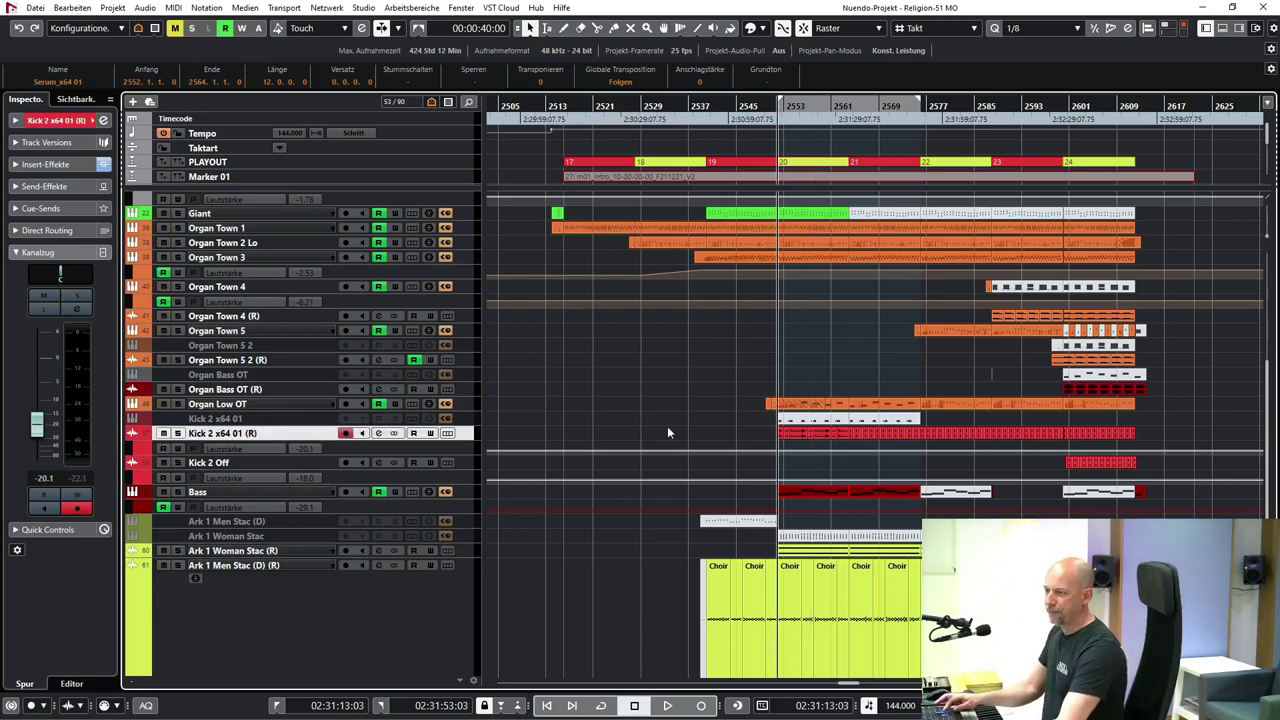
{"action": "key", "text": "s"}
{"action": "key", "text": "space"}
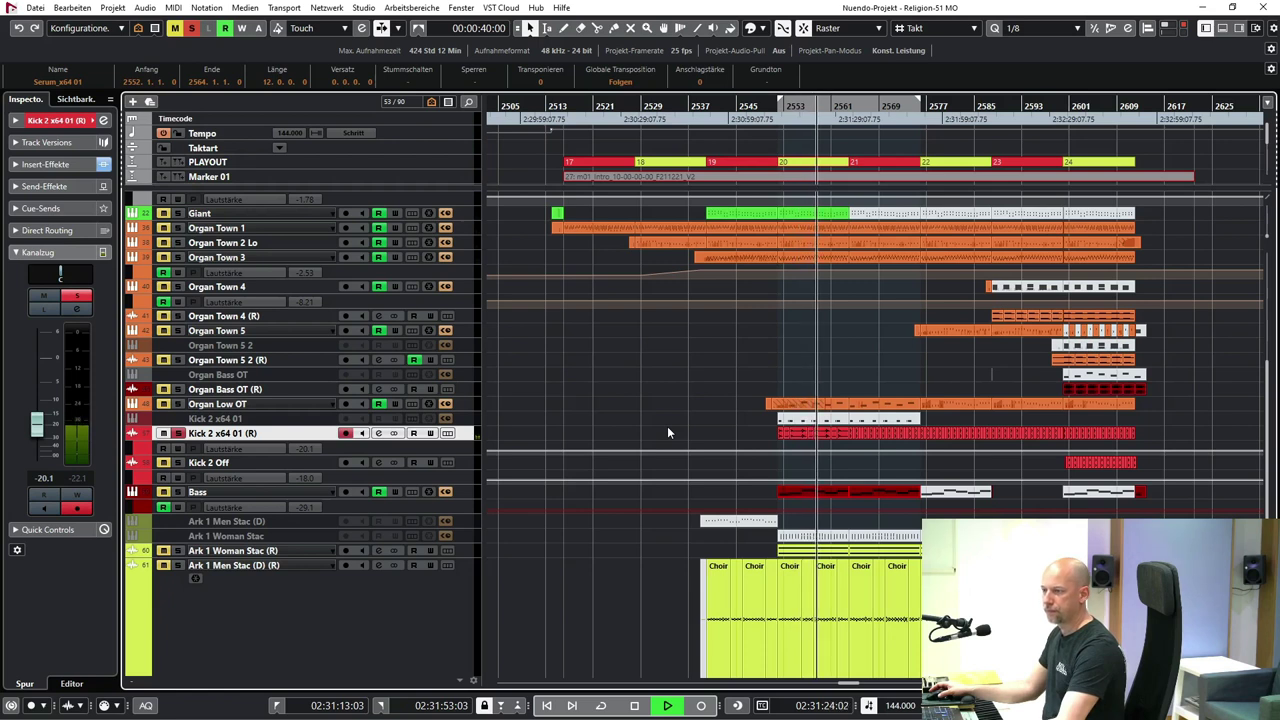
{"action": "key", "text": "space"}
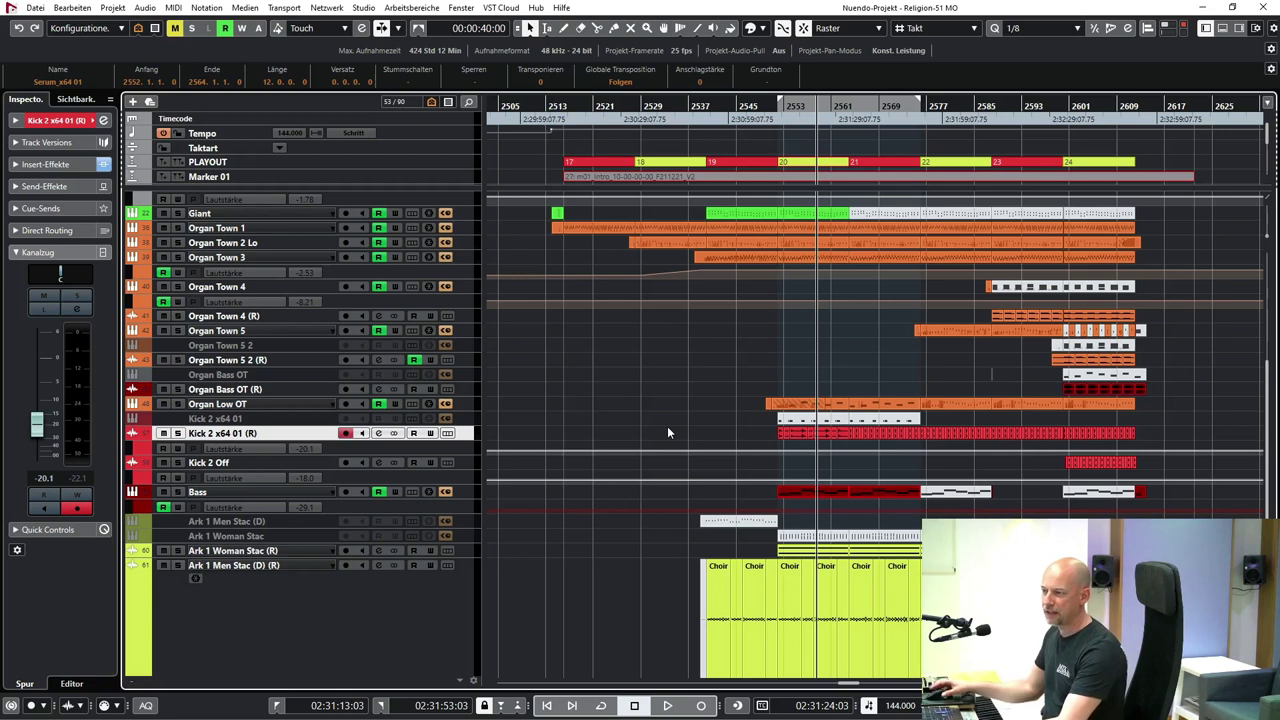
- Set the locators to marker 21 with the playhead at its start and select the Cello Spicc (D) track
{"action": "scroll", "coordinate": [667, 433], "scroll_direction": "up", "scroll_amount": 8}
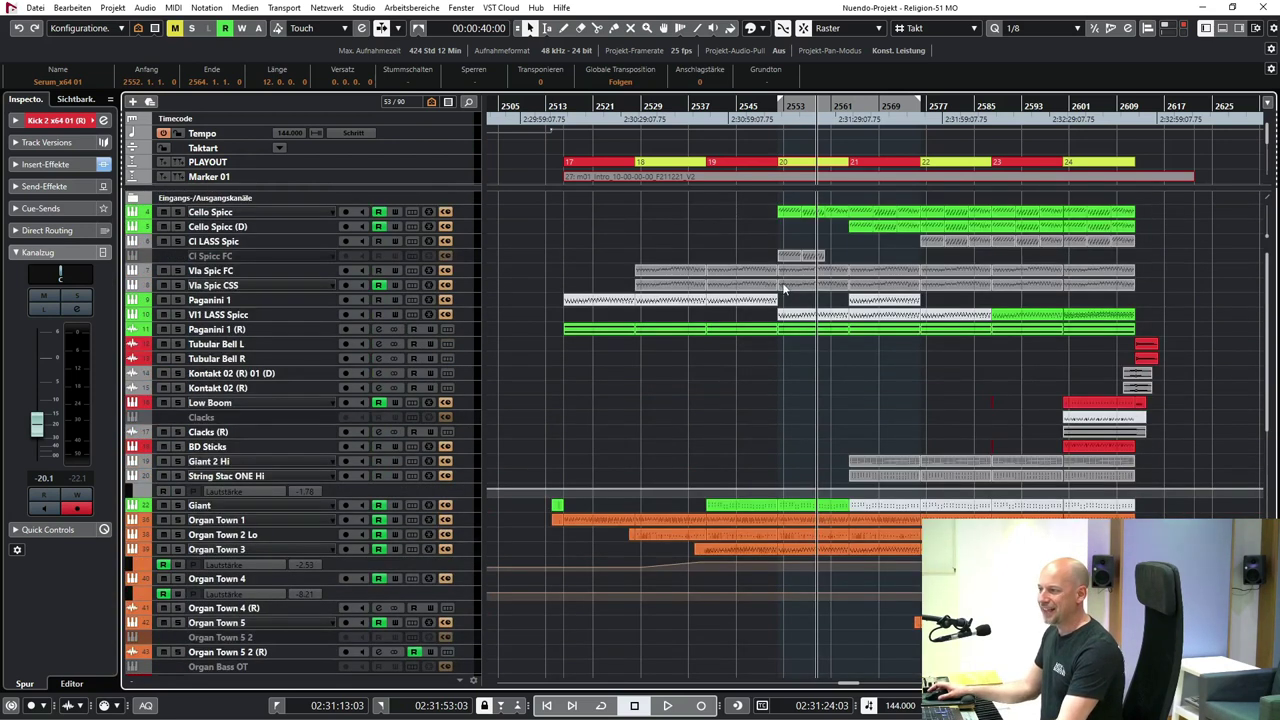
{"action": "left_click", "coordinate": [877, 163]}
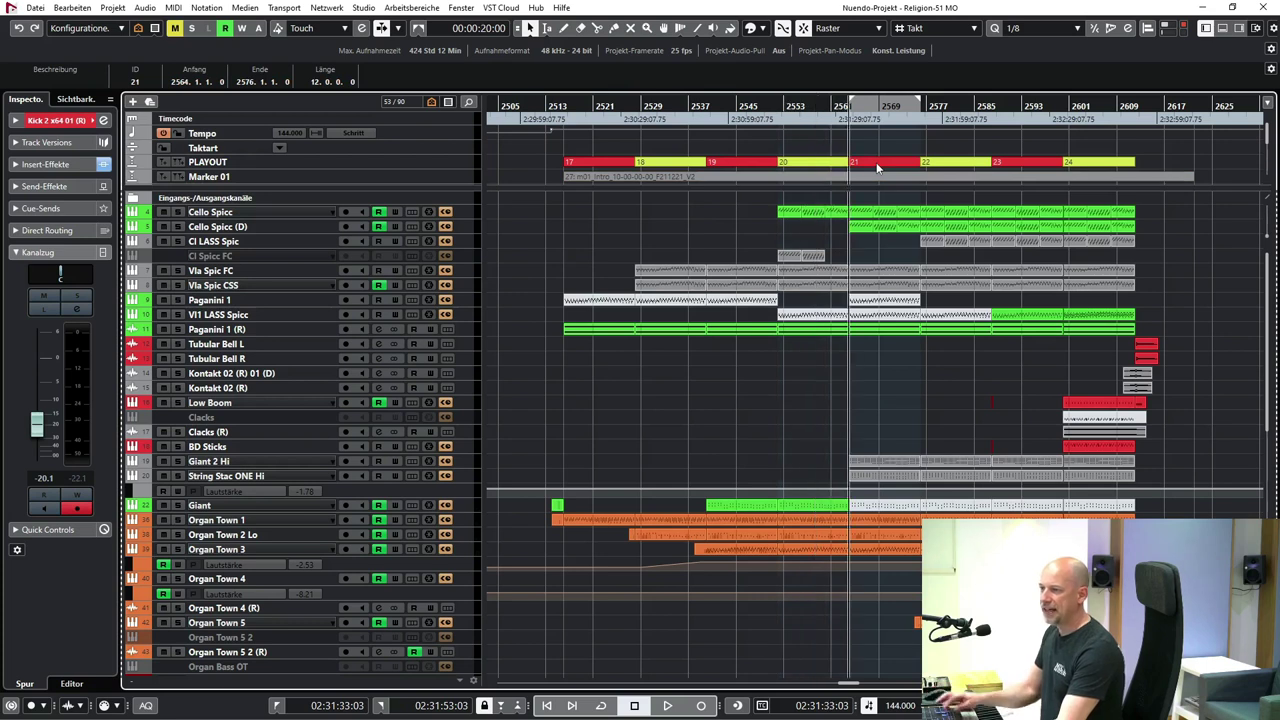
{"action": "left_click", "coordinate": [282, 226]}
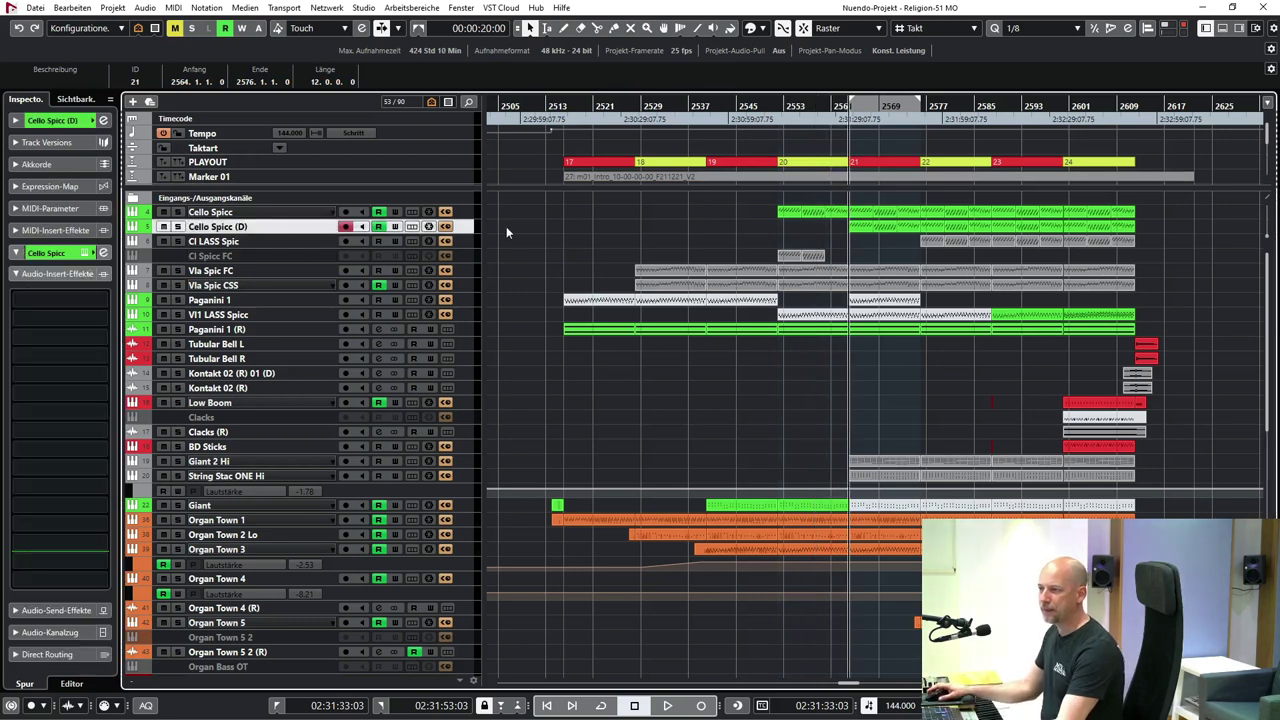
- View the Kontakt instruments of the Cello Spicc and Cello Spicc (D) tracks, closing each window
{"action": "left_click", "coordinate": [283, 212]}
{"action": "key", "text": "e"}
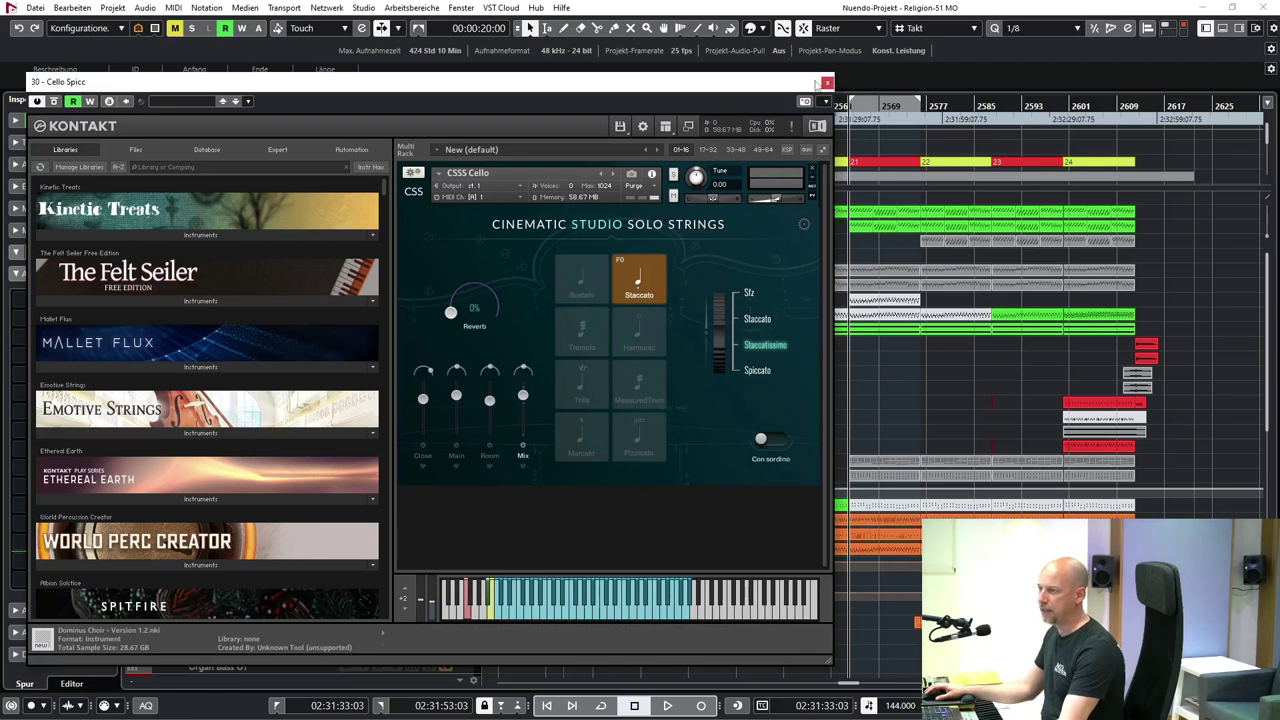
{"action": "left_click", "coordinate": [826, 83]}
{"action": "left_click", "coordinate": [300, 229]}
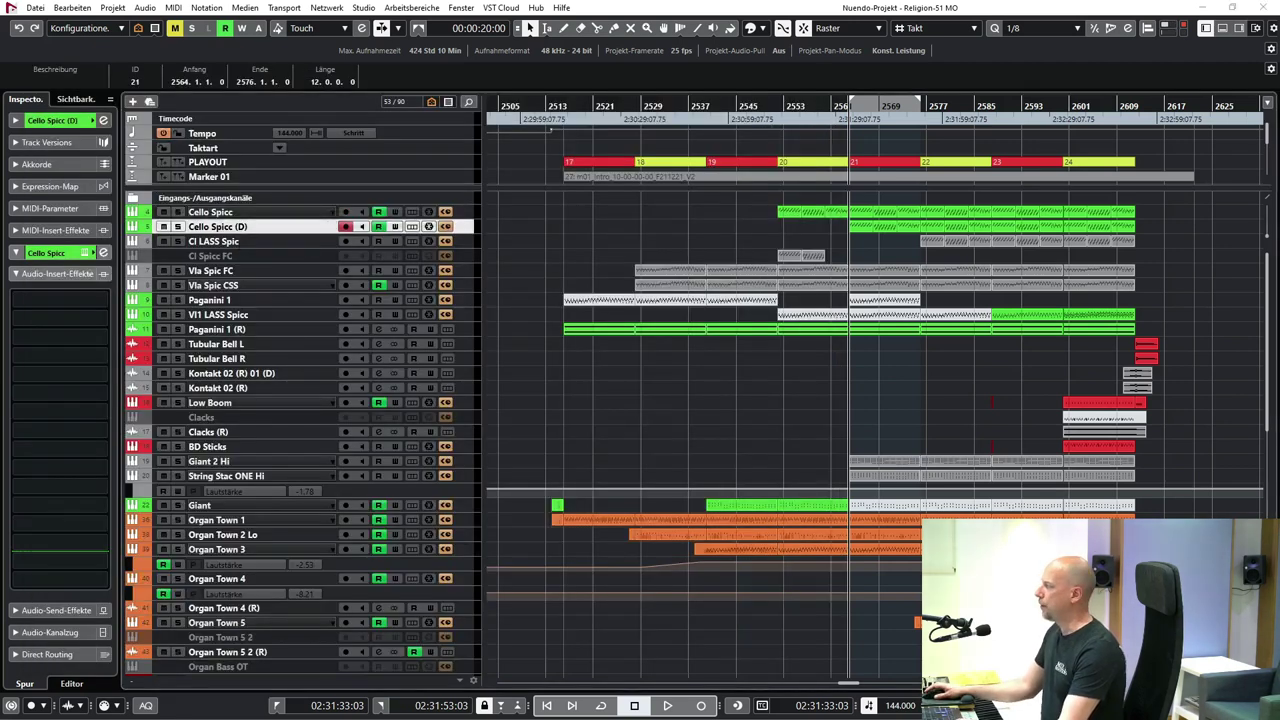
{"action": "left_click", "coordinate": [86, 253]}
{"action": "left_click_drag", "start_coordinate": [165, 146], "coordinate": [217, 58]}
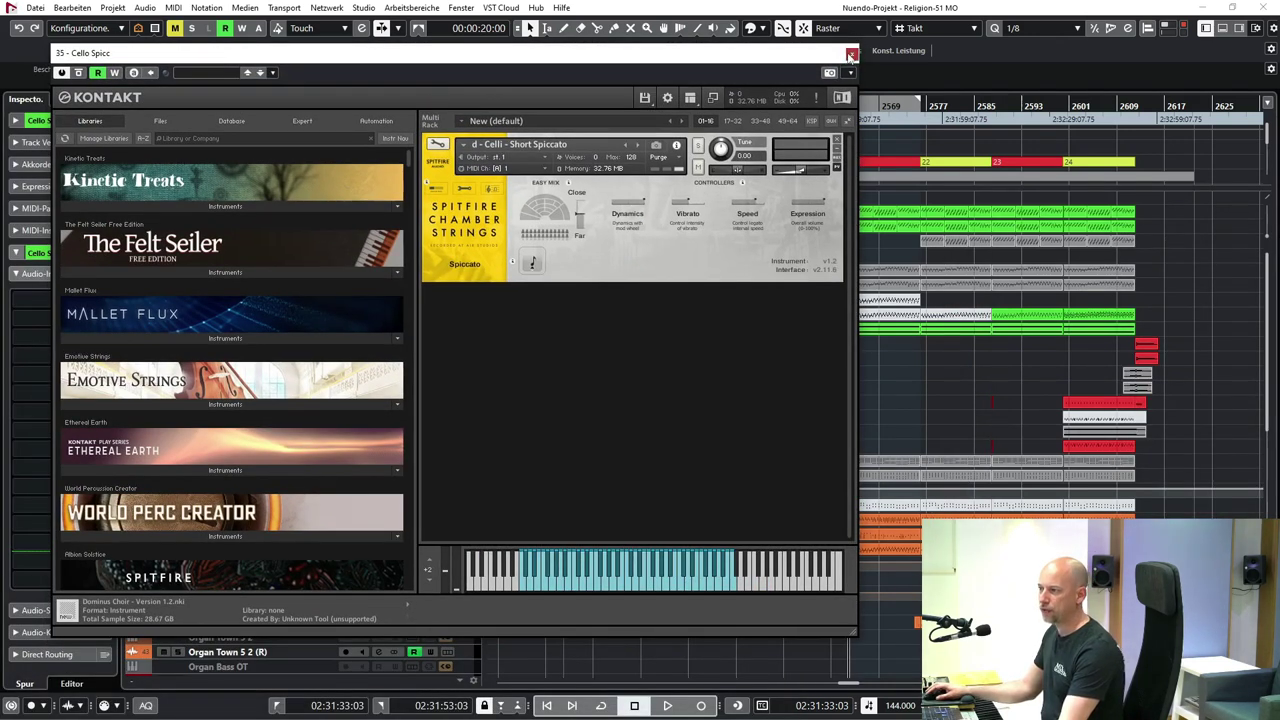
{"action": "left_click", "coordinate": [851, 53]}
- Play Cello Spicc (D) soloed from marker 21, add Cello Spicc to the solo during playback, stop and clear all solos
{"action": "left_click", "coordinate": [234, 211]}
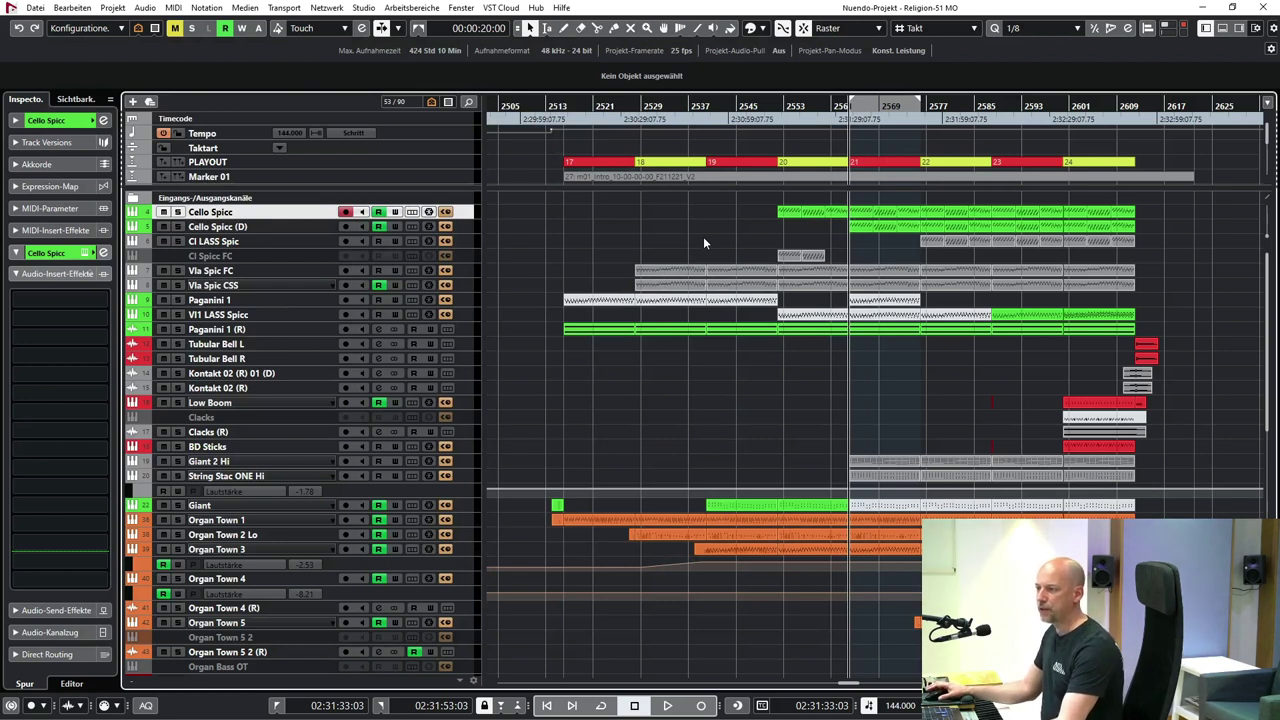
{"action": "key", "text": "space"}
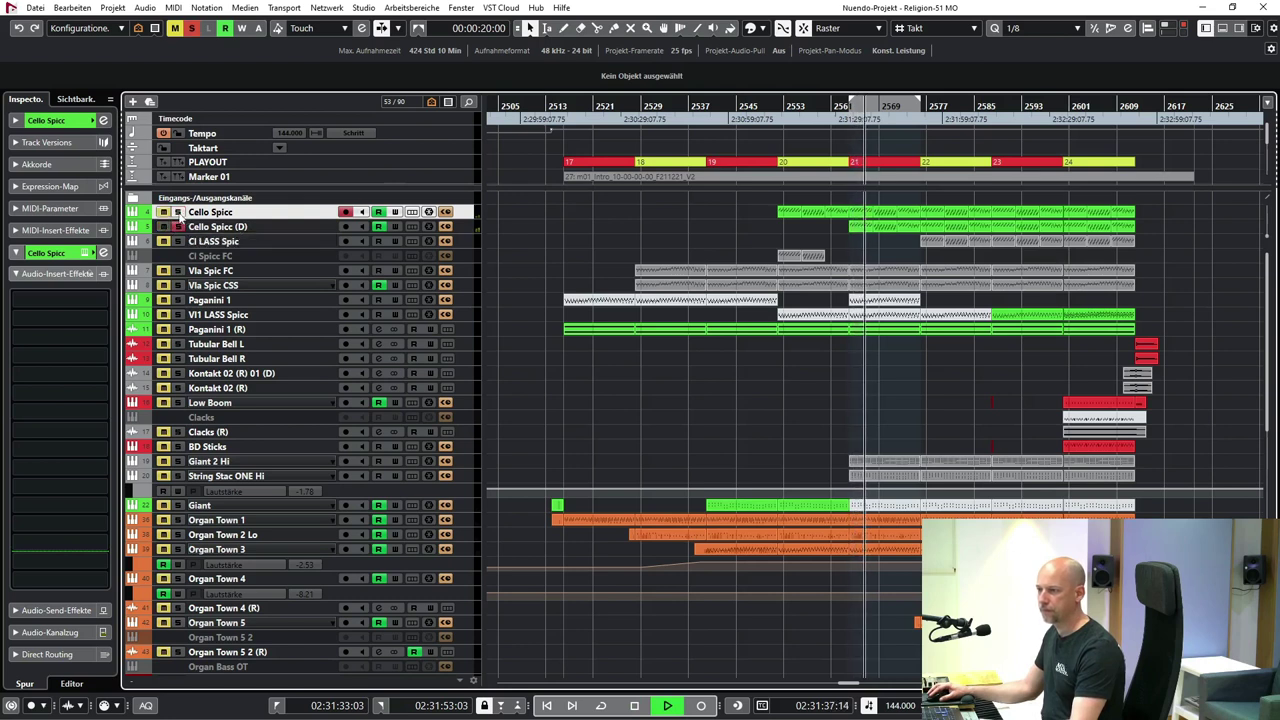
{"action": "left_click", "coordinate": [177, 212]}
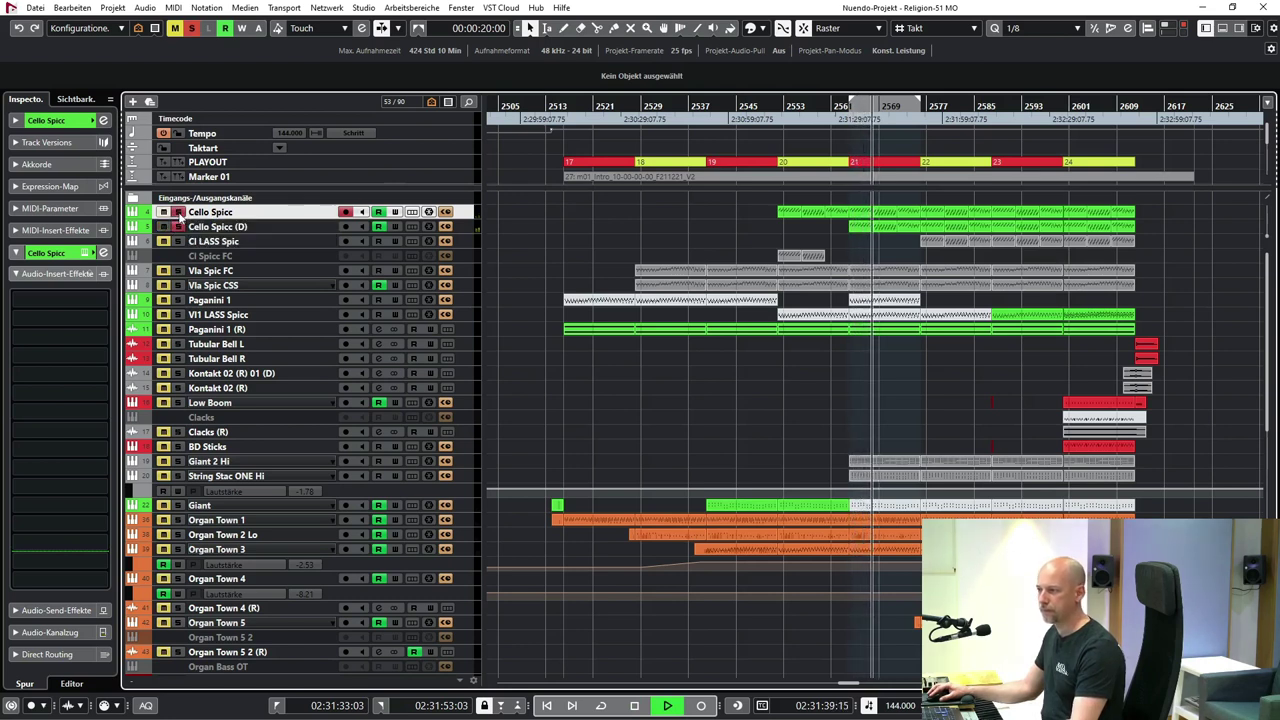
{"action": "key", "text": "space"}
{"action": "left_click", "coordinate": [191, 28]}
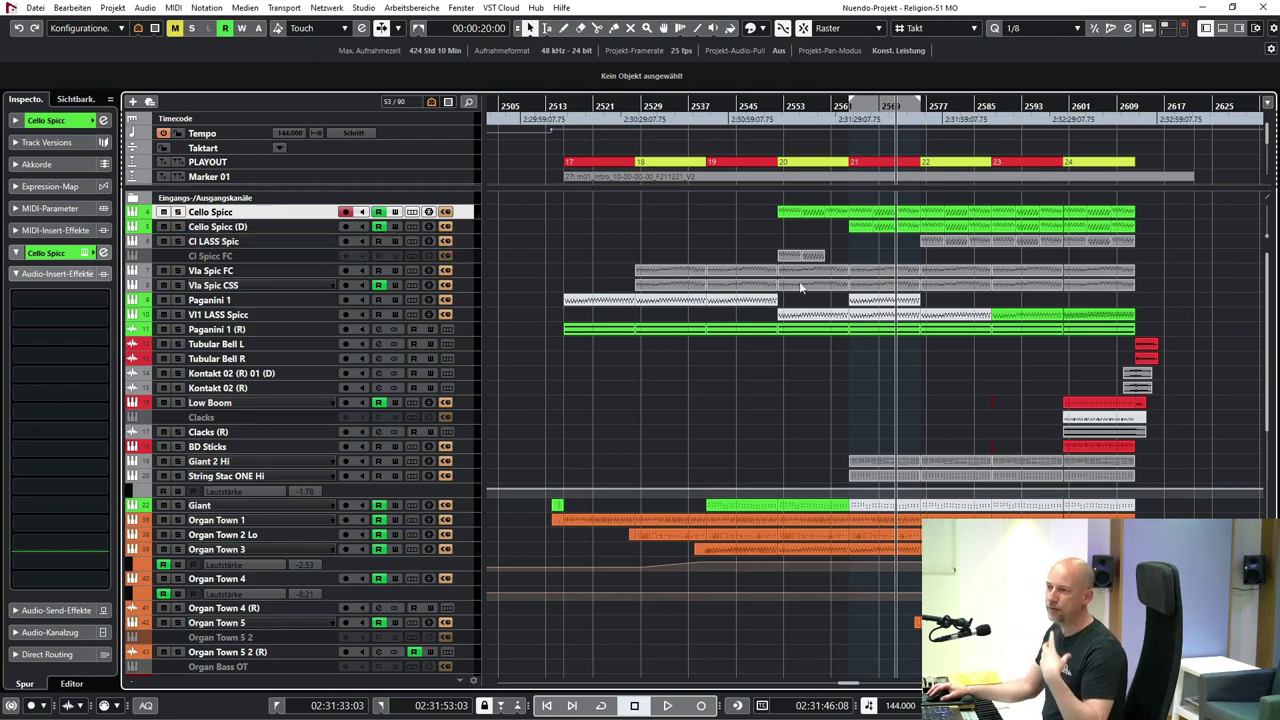
- Set the locators and playhead to the first Cl LASS Spic part under marker 22 and select its track
{"action": "left_click", "coordinate": [937, 243]}
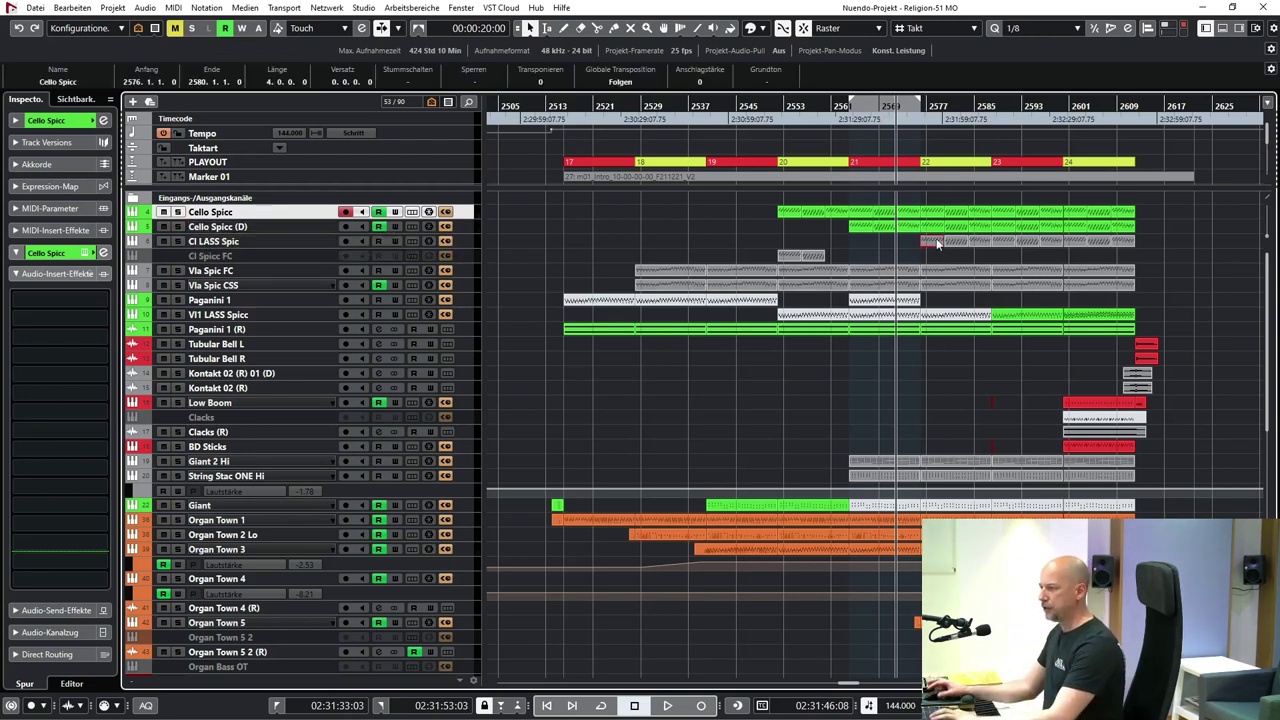
{"action": "key", "text": "l"}
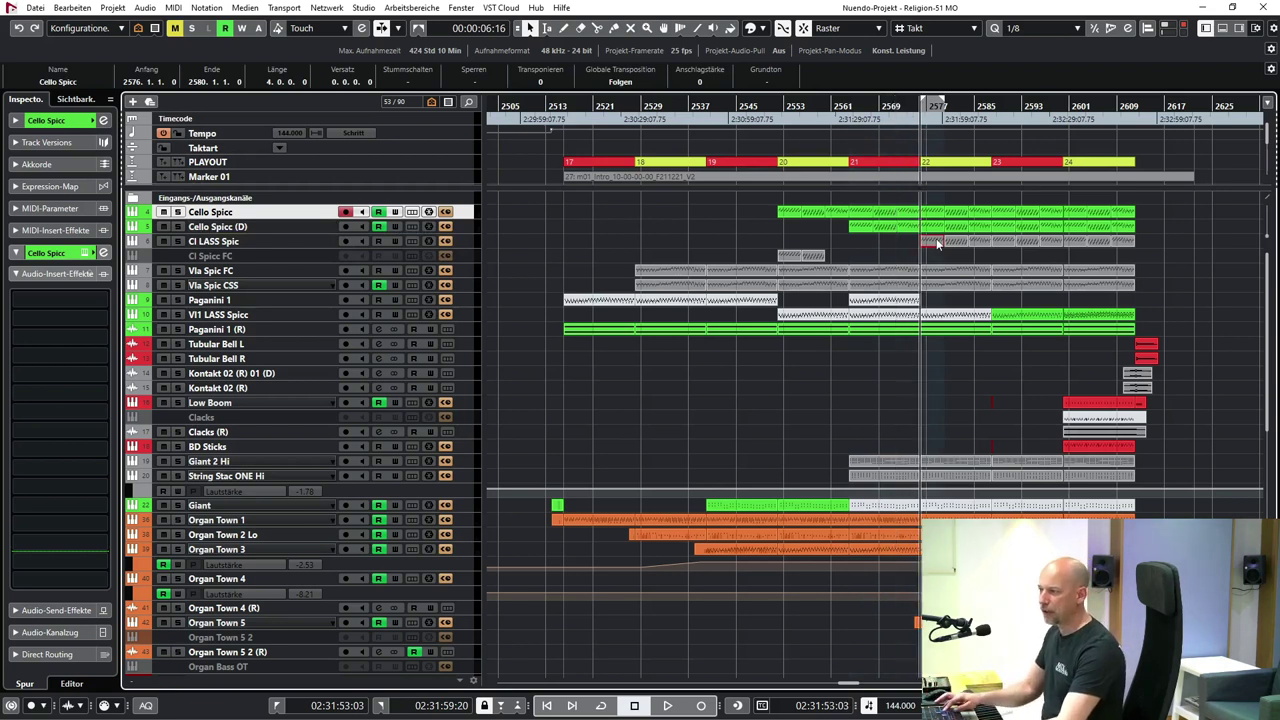
{"action": "left_click", "coordinate": [268, 241]}
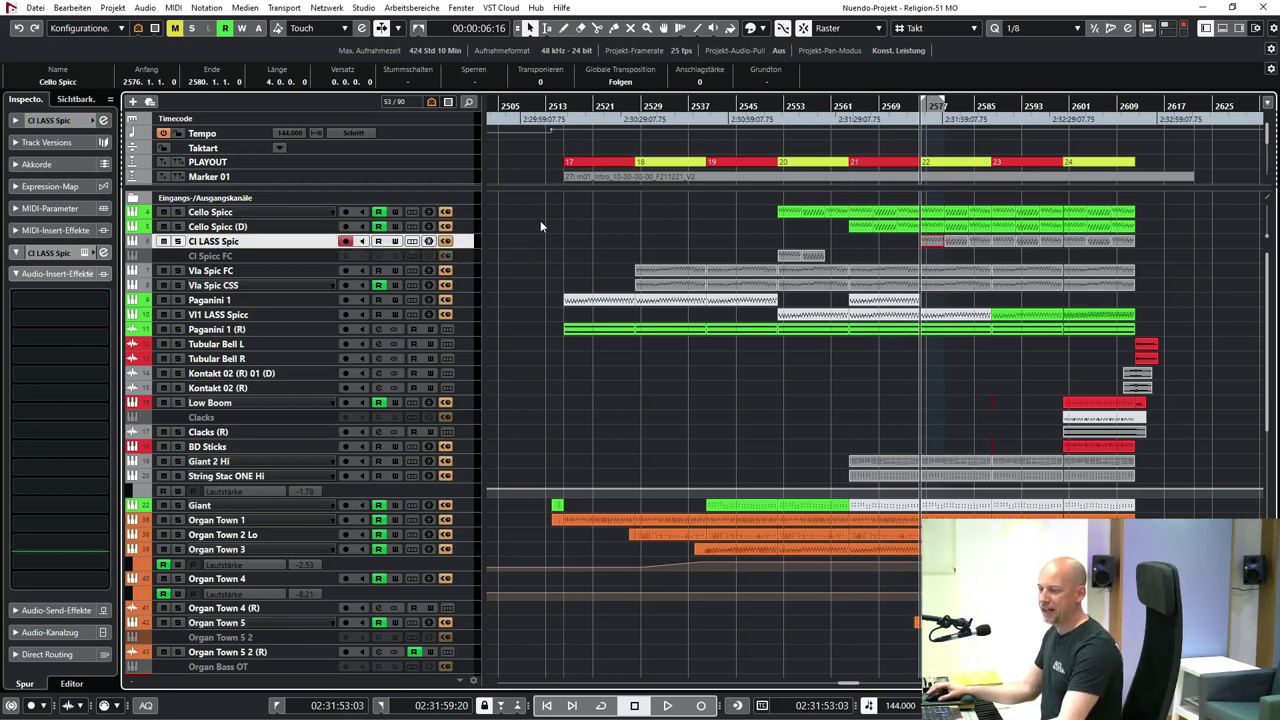
- Play the Cl LASS Spic track soloed from marker 22, view its Kontakt instrument and close the window
{"action": "key", "text": "space"}
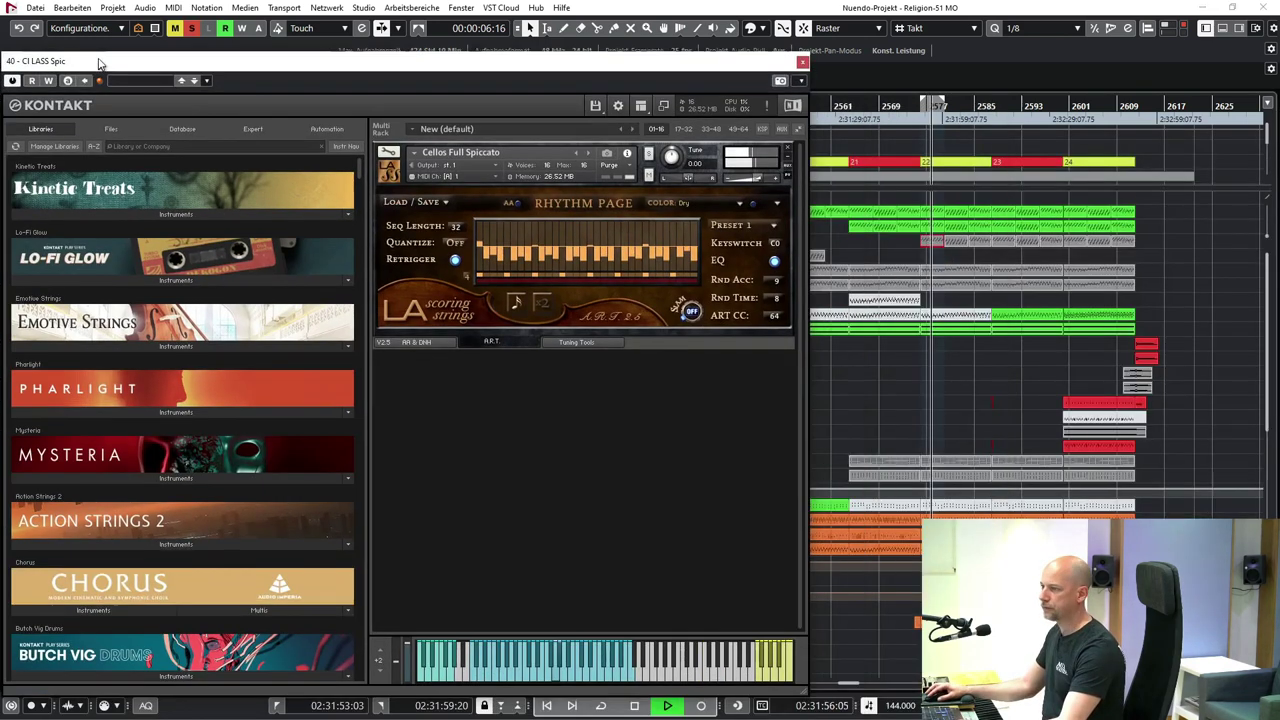
{"action": "left_click_drag", "start_coordinate": [99, 63], "coordinate": [125, 43]}
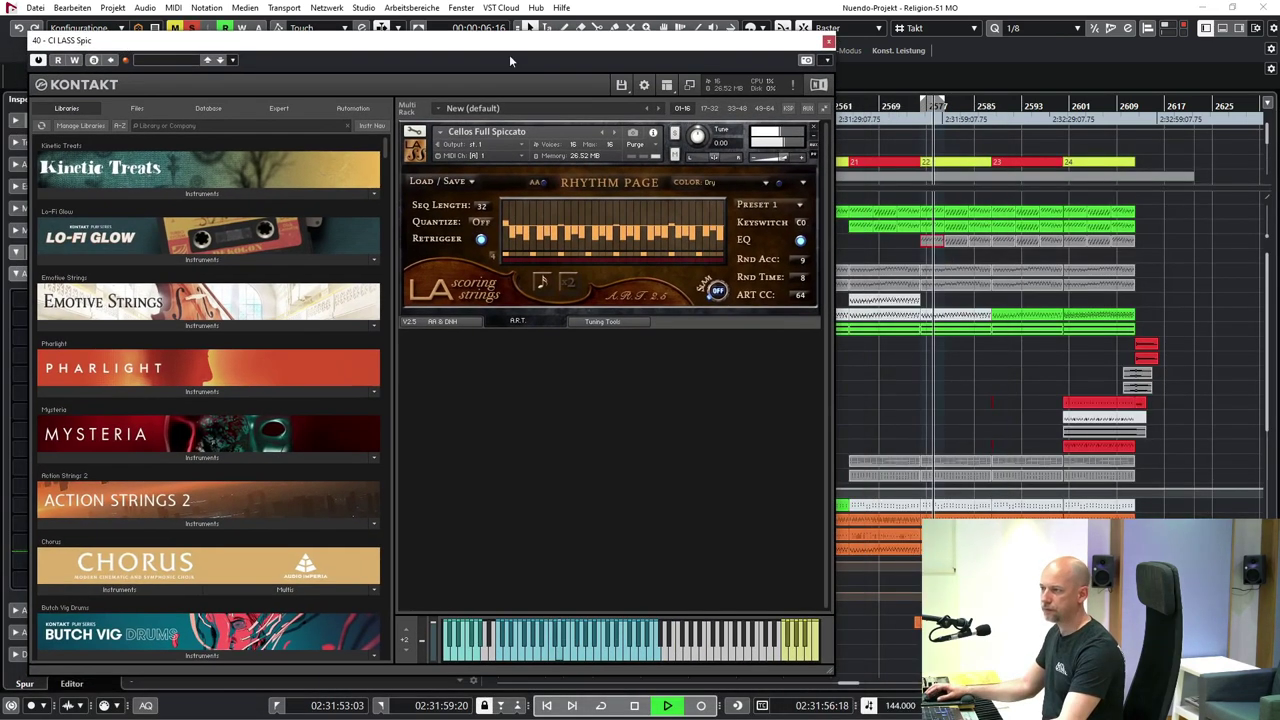
{"action": "left_click", "coordinate": [828, 42]}
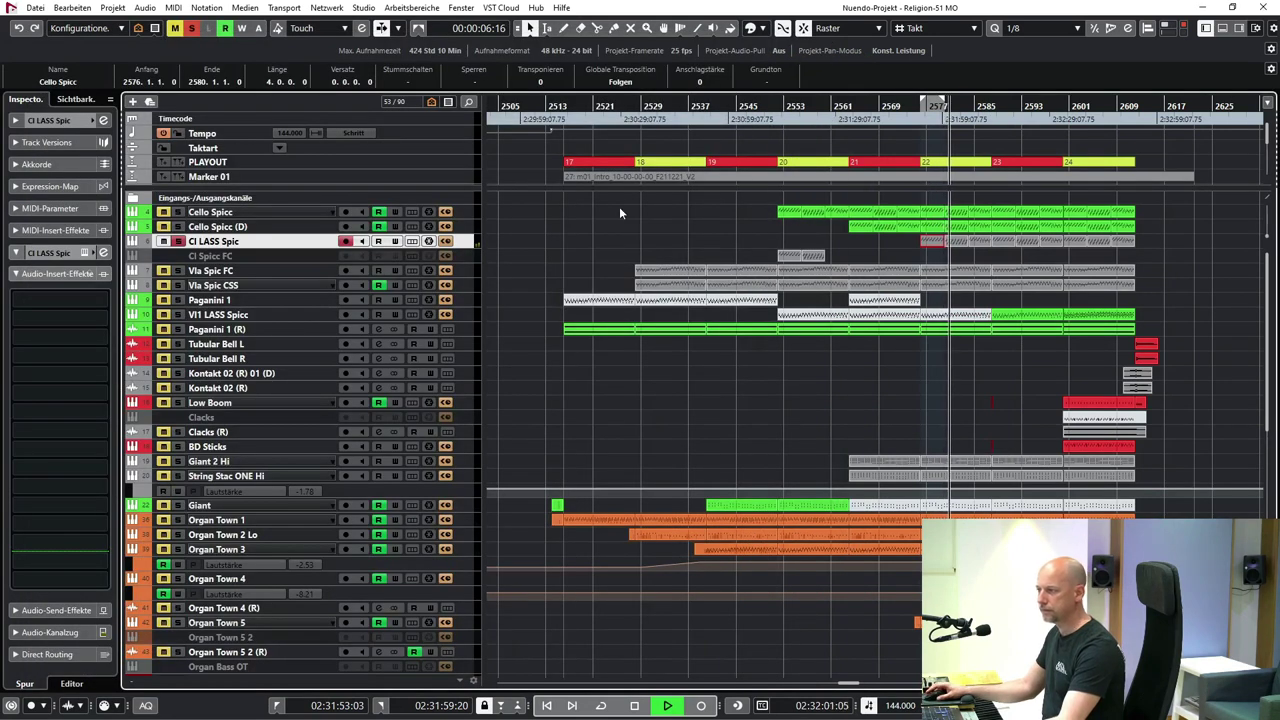
- Add the Cello Spicc and Cello Spicc (D) tracks to the solo during playback, stop and clear all solos
{"action": "left_click", "coordinate": [179, 213]}
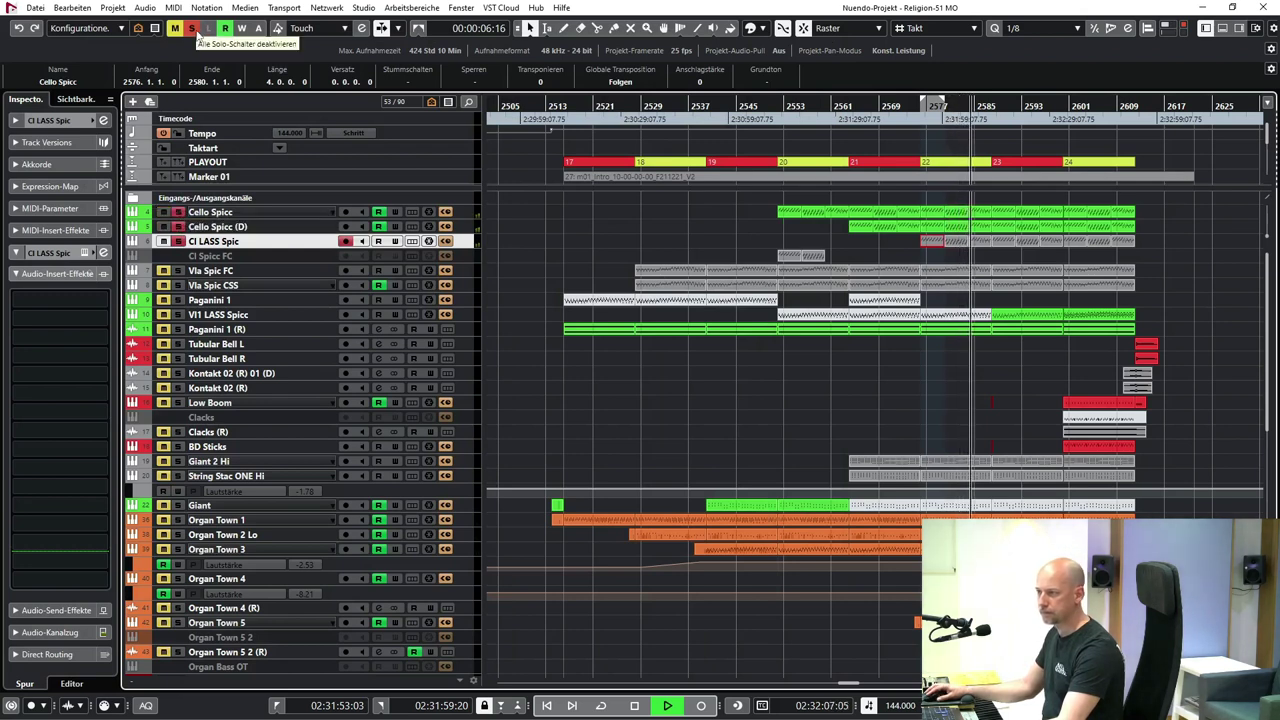
{"action": "key", "text": "space"}
{"action": "left_click", "coordinate": [195, 29]}
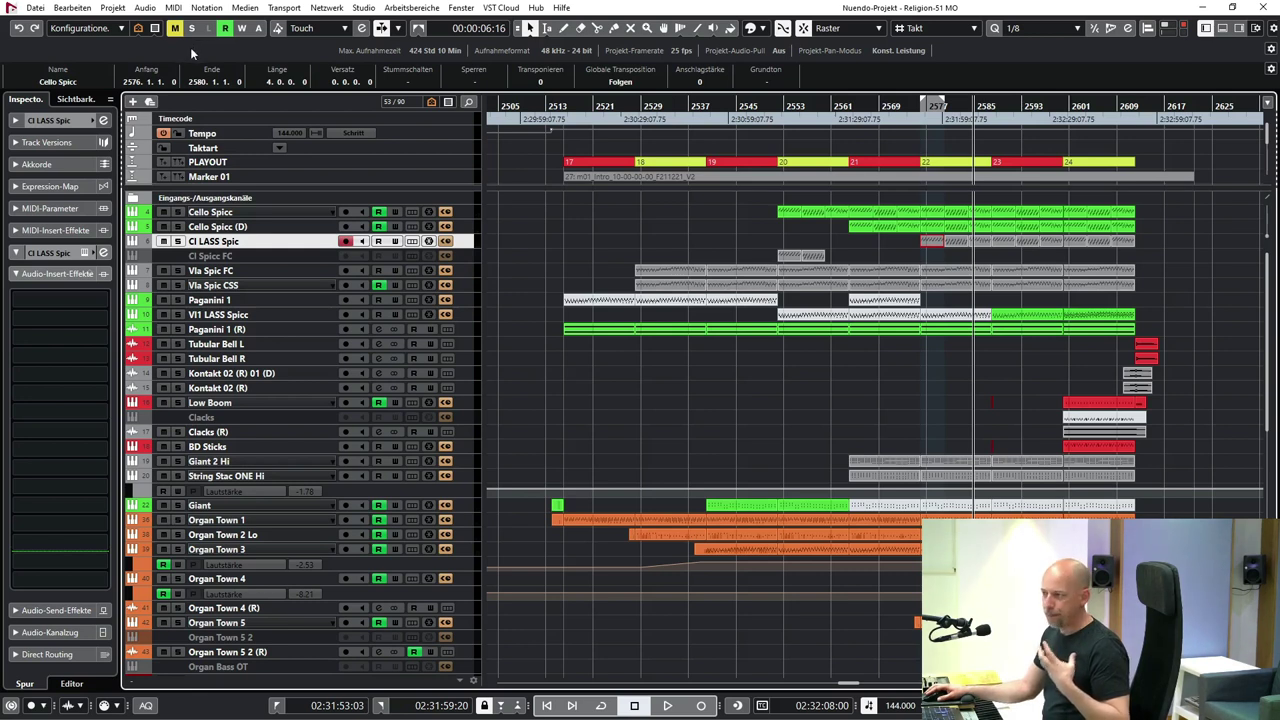
- Set the locators to marker 21, select the Giant 2 Hi track and move the playhead to its first part
{"action": "left_click", "coordinate": [224, 272]}
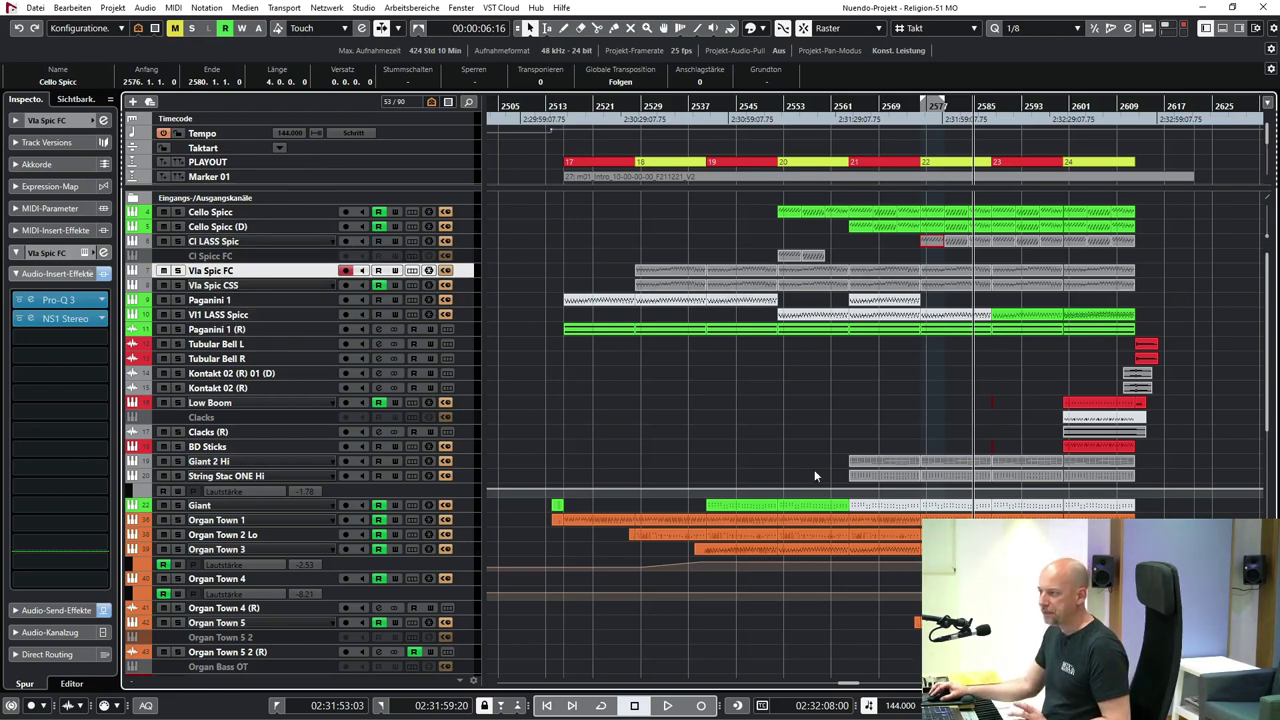
{"action": "left_click", "coordinate": [881, 166]}
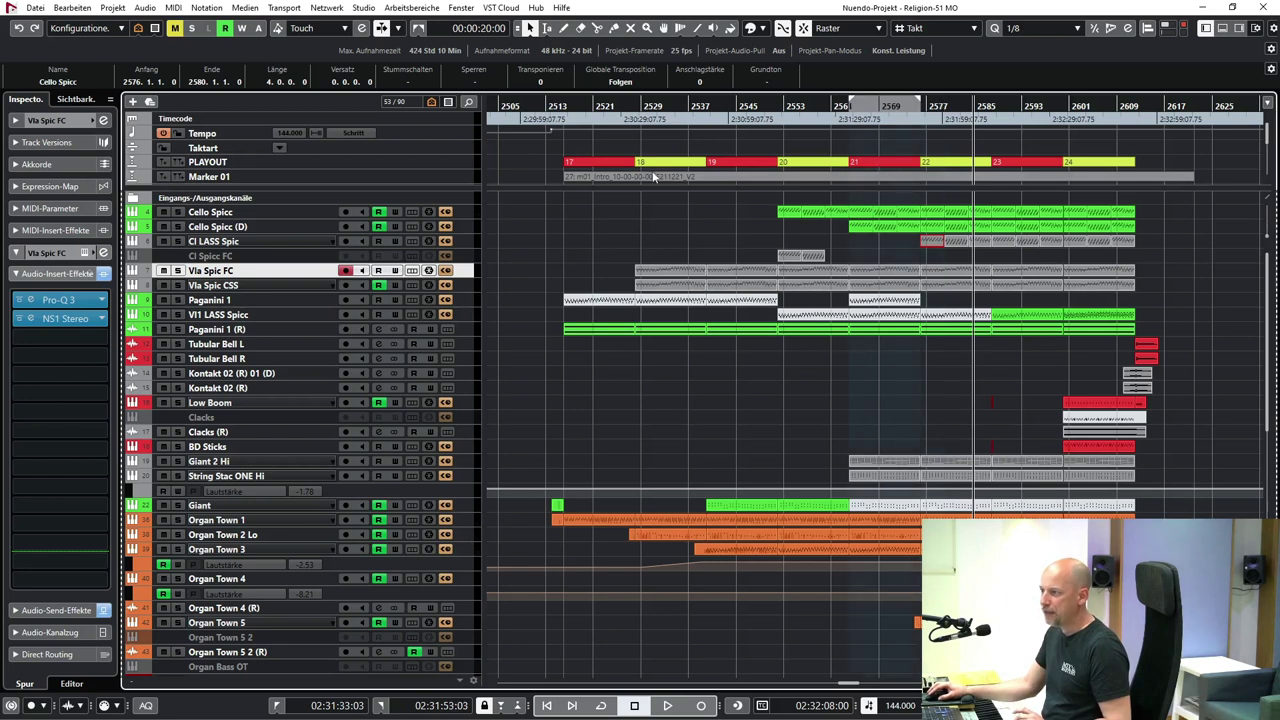
{"action": "scroll", "coordinate": [850, 344], "scroll_direction": "down", "scroll_amount": 5}
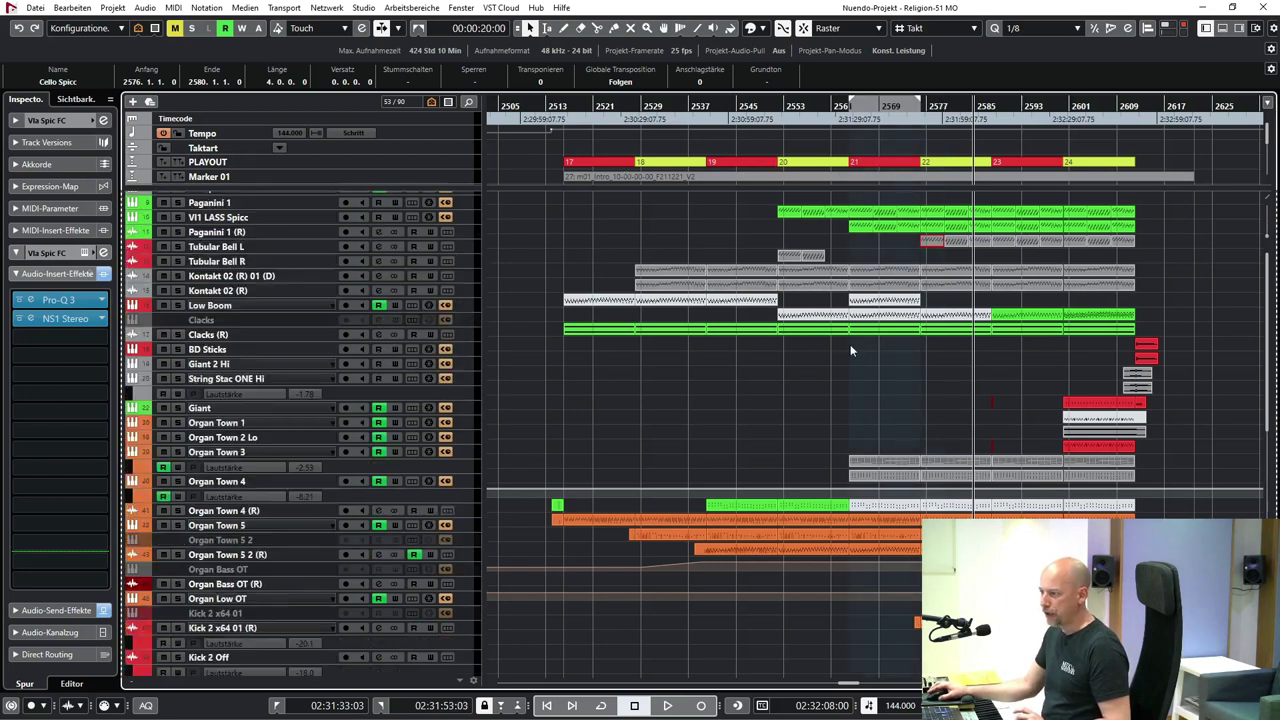
{"action": "left_click", "coordinate": [293, 266]}
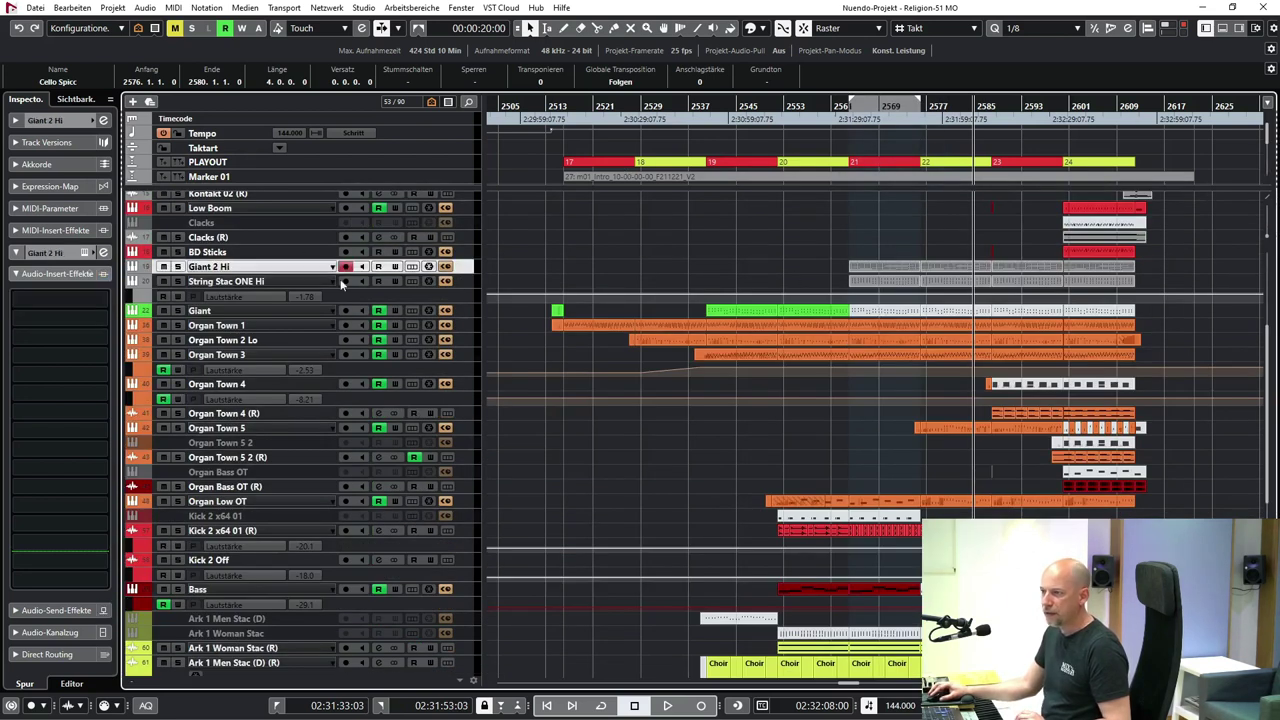
{"action": "left_click", "coordinate": [900, 267]}
{"action": "key", "text": "l"}
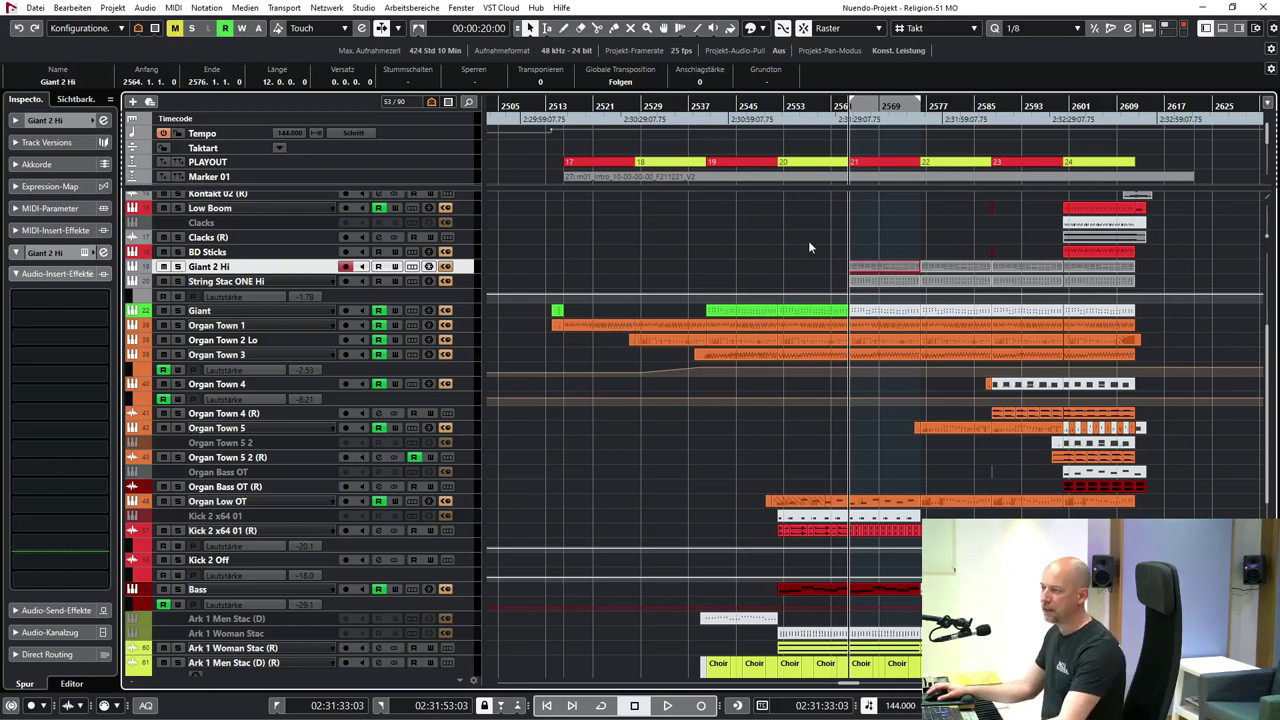
- Play the Giant 2 Hi track soloed from marker 21, stop playback, clear its solo and deselect the part
{"action": "key", "text": "space"}
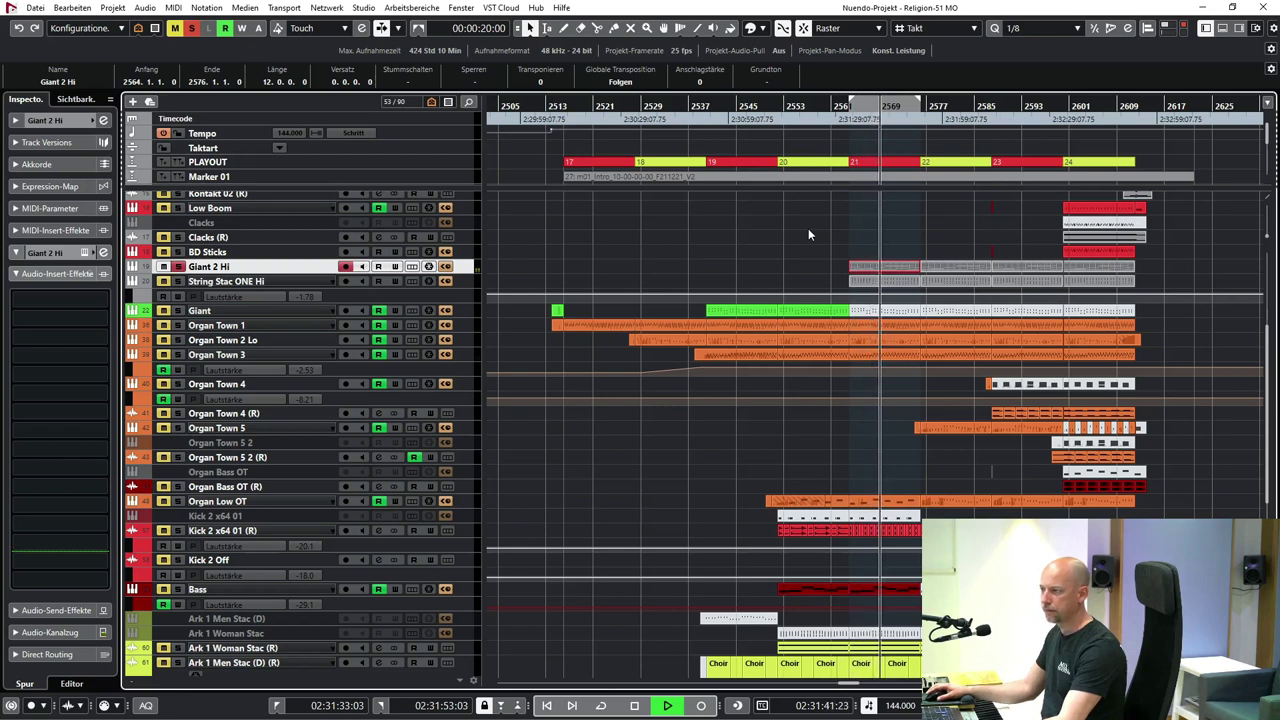
{"action": "key", "text": "space"}
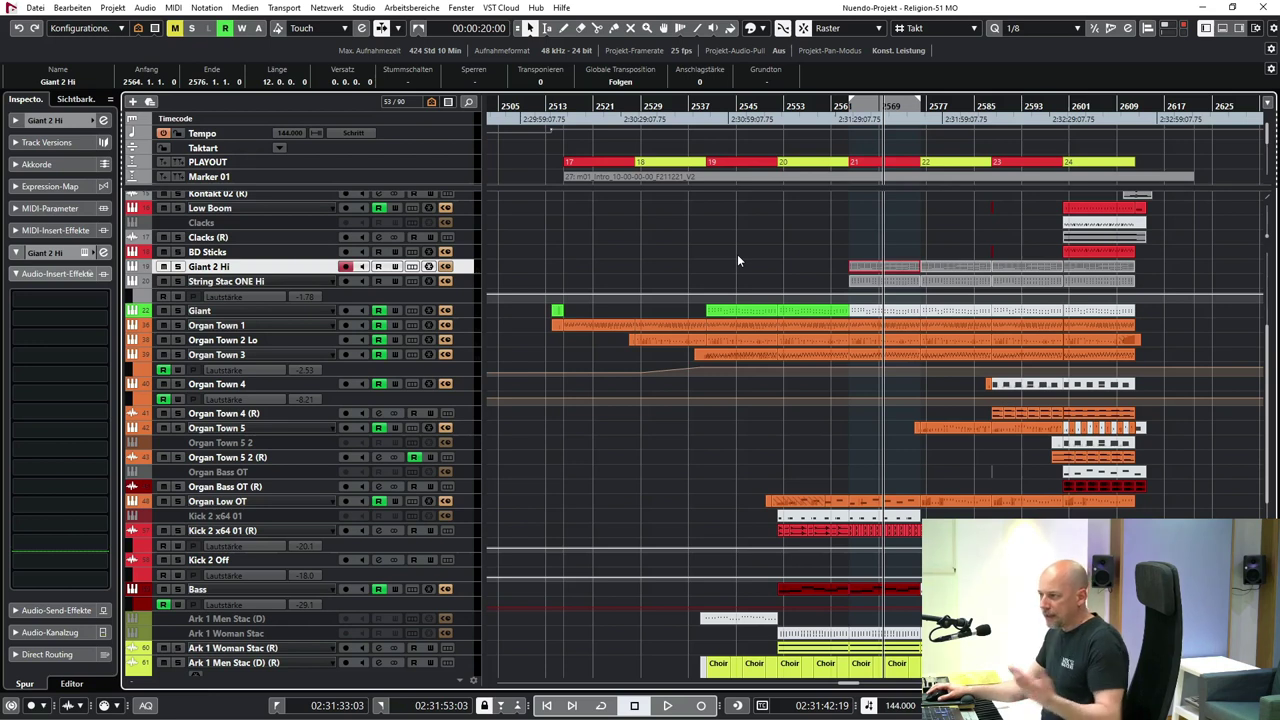
{"action": "left_click", "coordinate": [734, 267]}
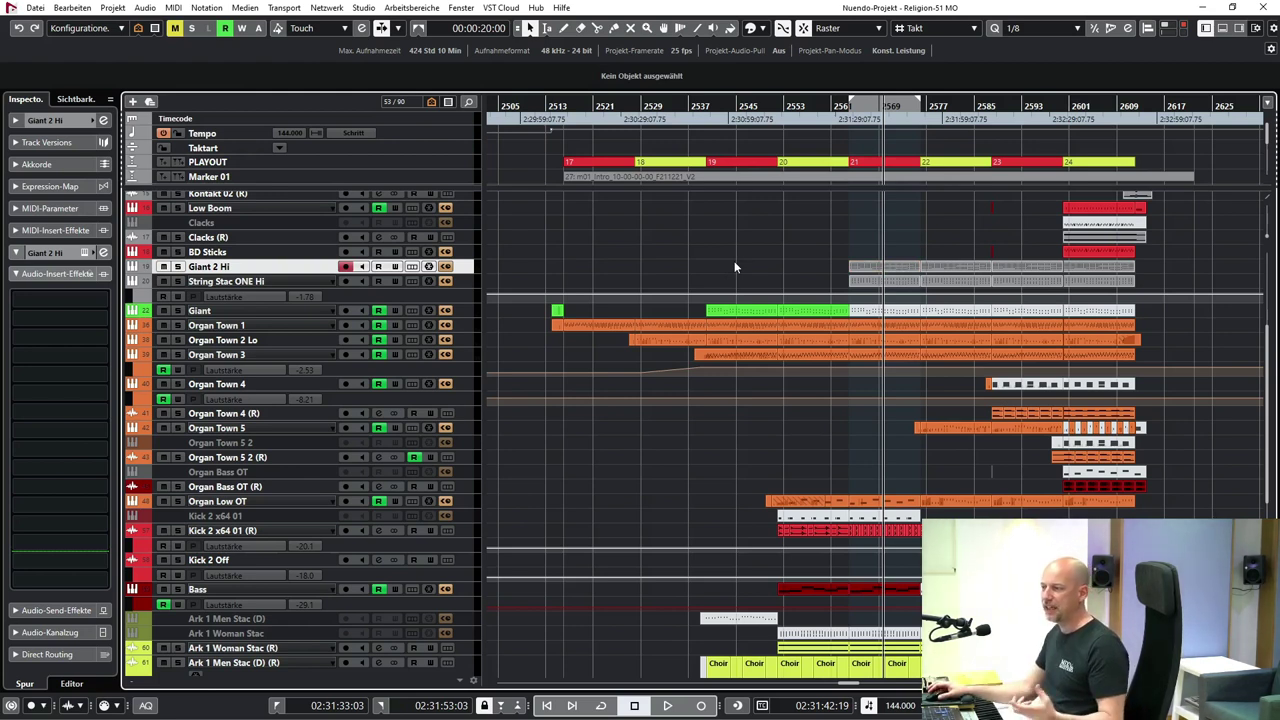
- Select the String Stac ONE Hi track, view its Kontakt instrument and close the window
{"action": "left_click", "coordinate": [244, 283]}
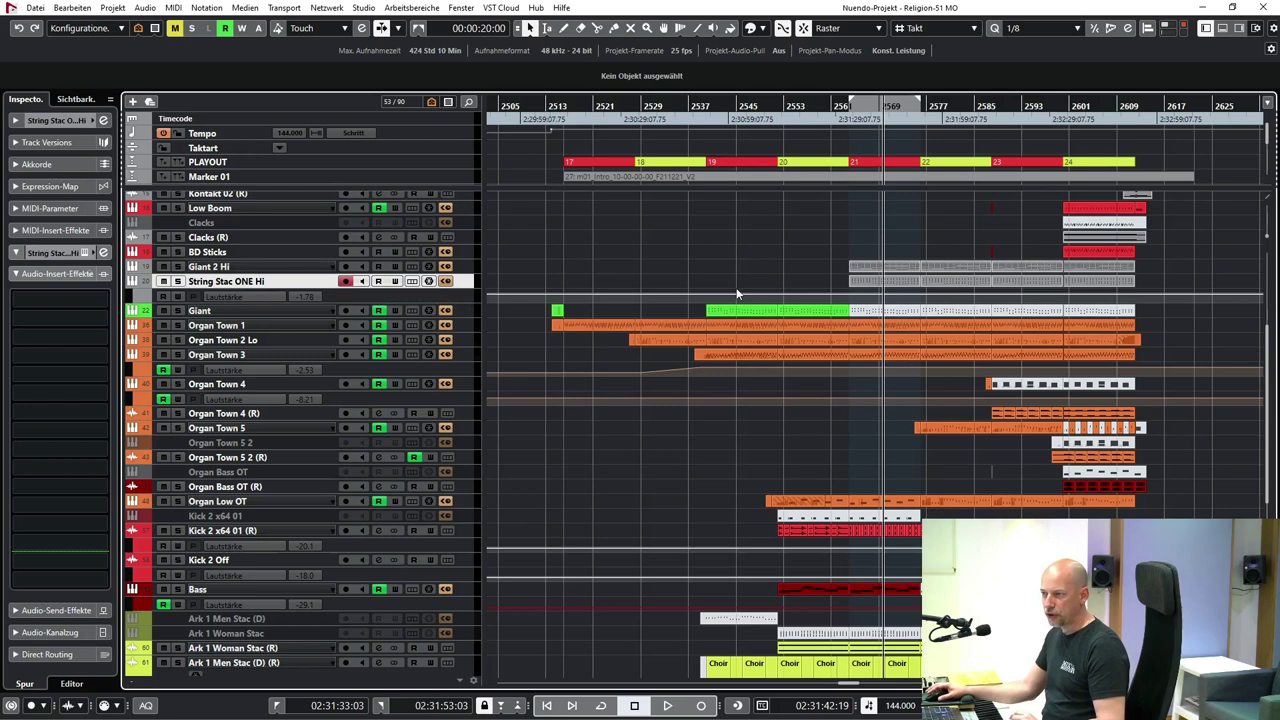
{"action": "key", "text": "space"}
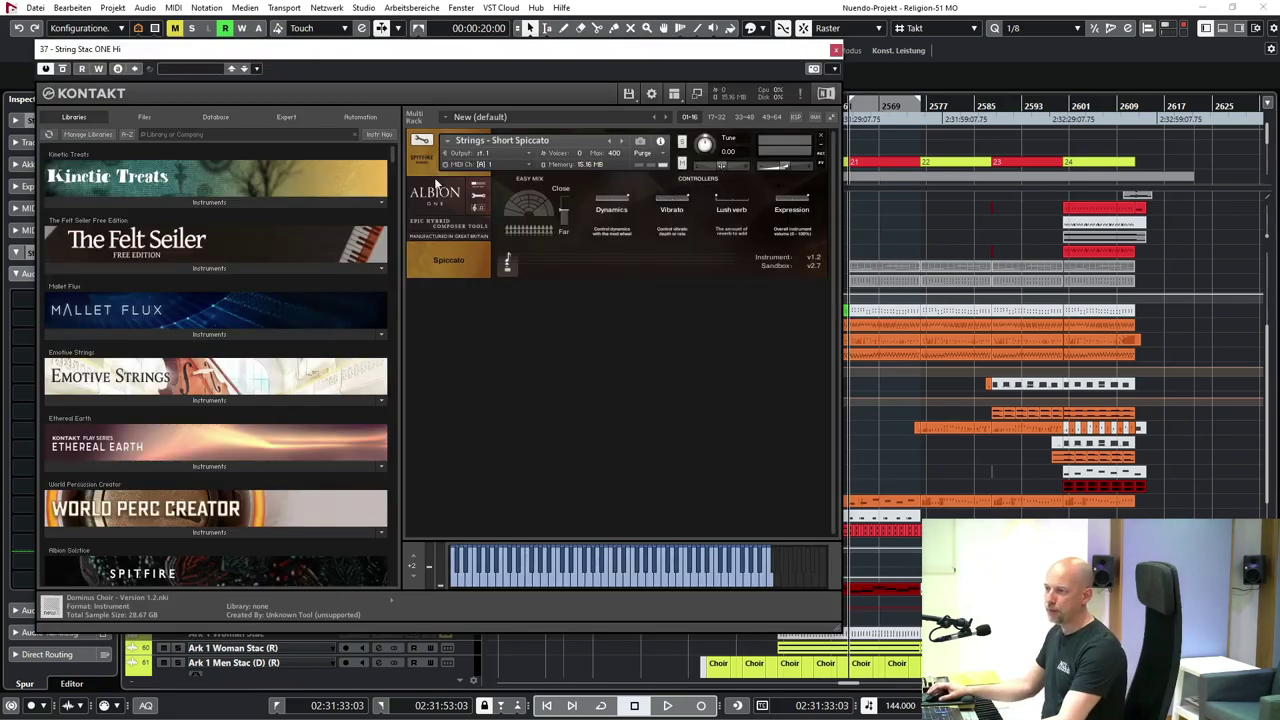
{"action": "left_click", "coordinate": [836, 50]}
- Play String Stac ONE Hi soloed from marker 21, add Giant 2 Hi to the solo during playback, stop and clear all solos
{"action": "key", "text": "space"}
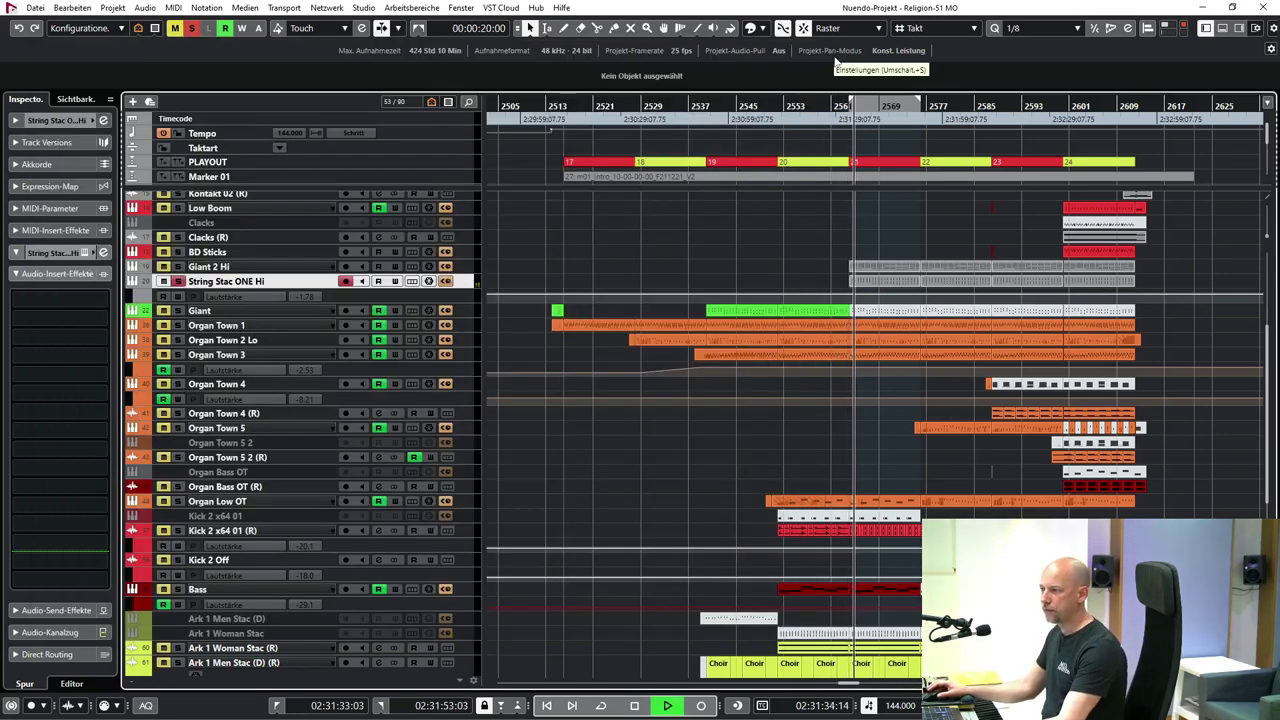
{"action": "left_click", "coordinate": [180, 267]}
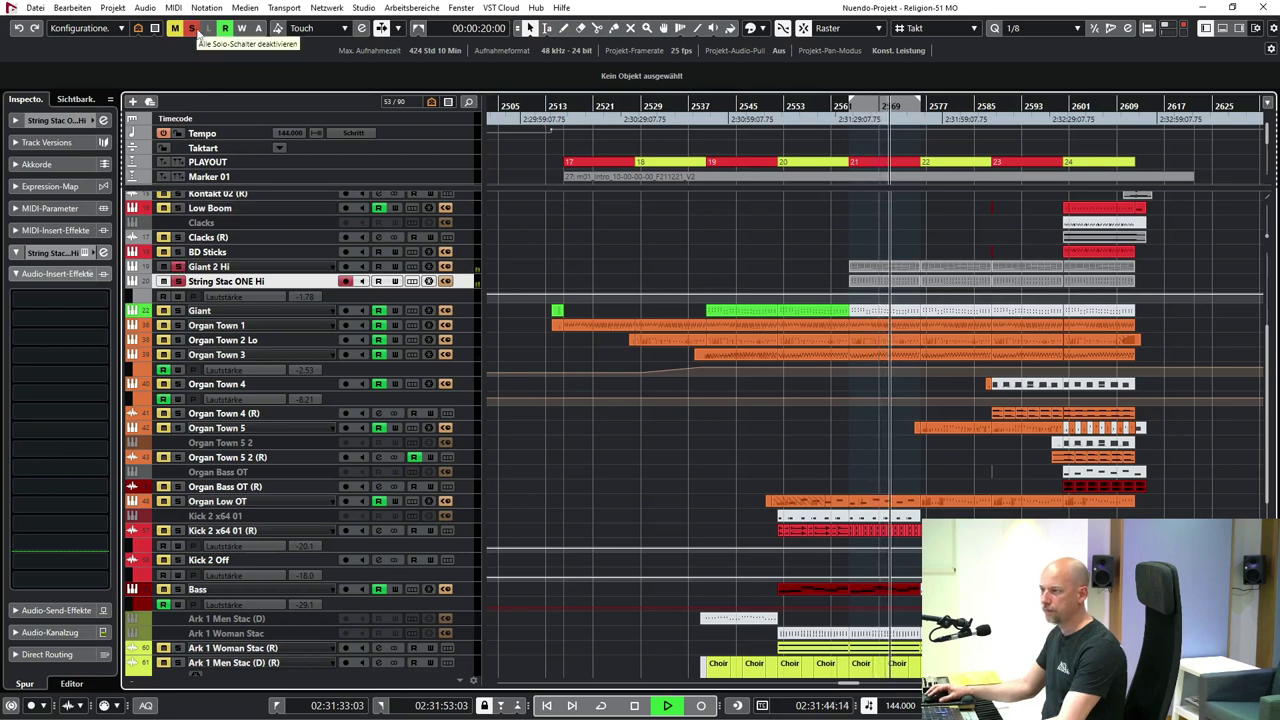
{"action": "key", "text": "space"}
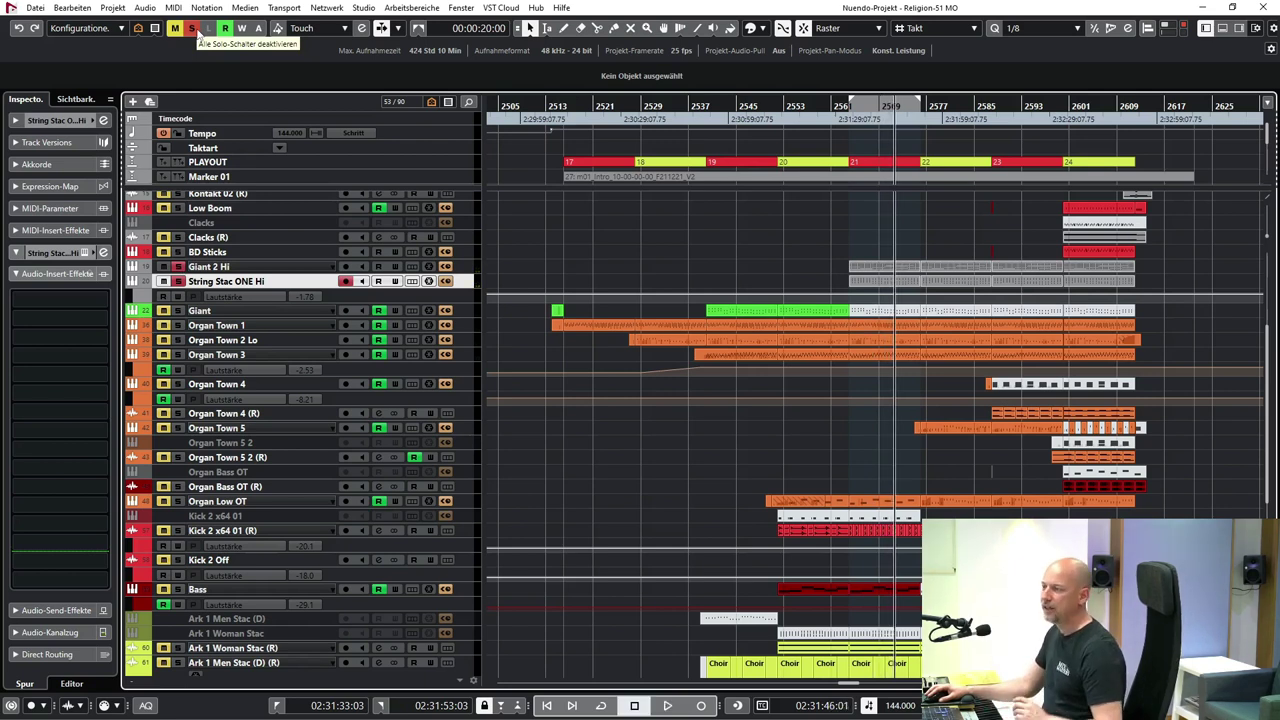
{"action": "left_click", "coordinate": [193, 29]}
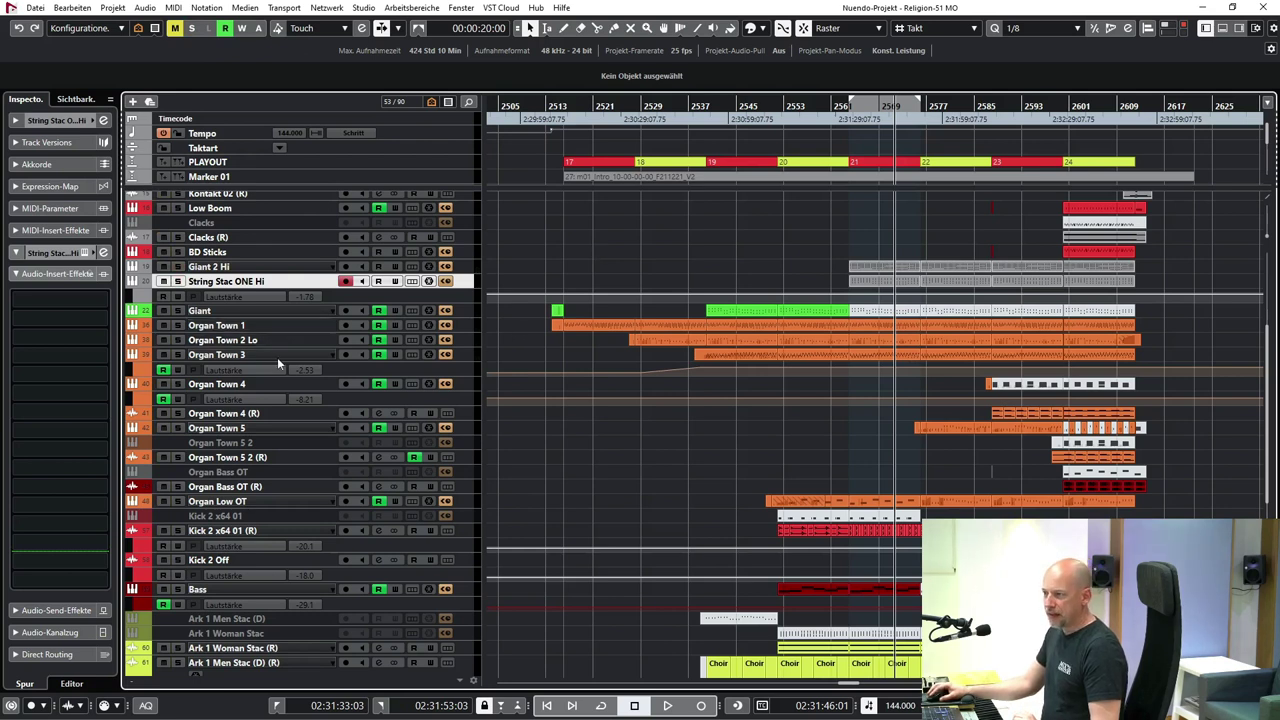
- Play the Kick 2 x64 01 (R) track soloed from the start of marker 21, stop playback and clear its solo
{"action": "scroll", "coordinate": [575, 435], "scroll_direction": "down", "scroll_amount": 3}
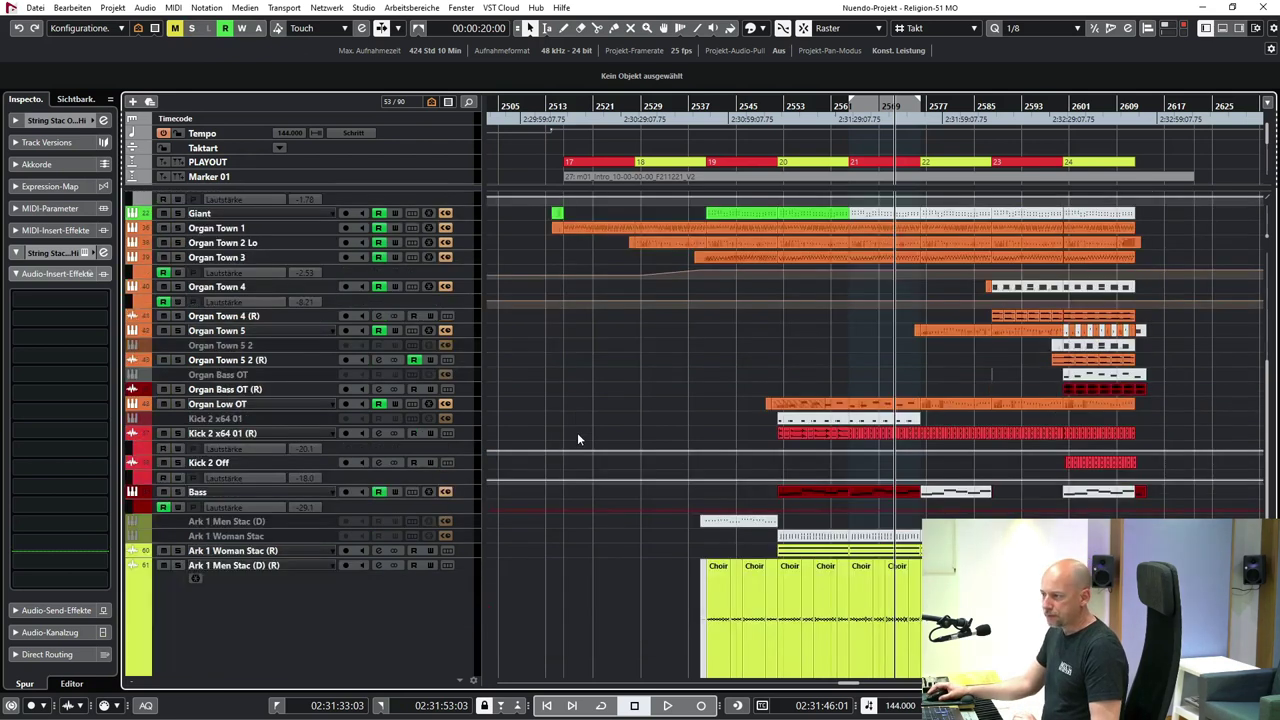
{"action": "left_click", "coordinate": [266, 432]}
{"action": "key", "text": "KP_1"}
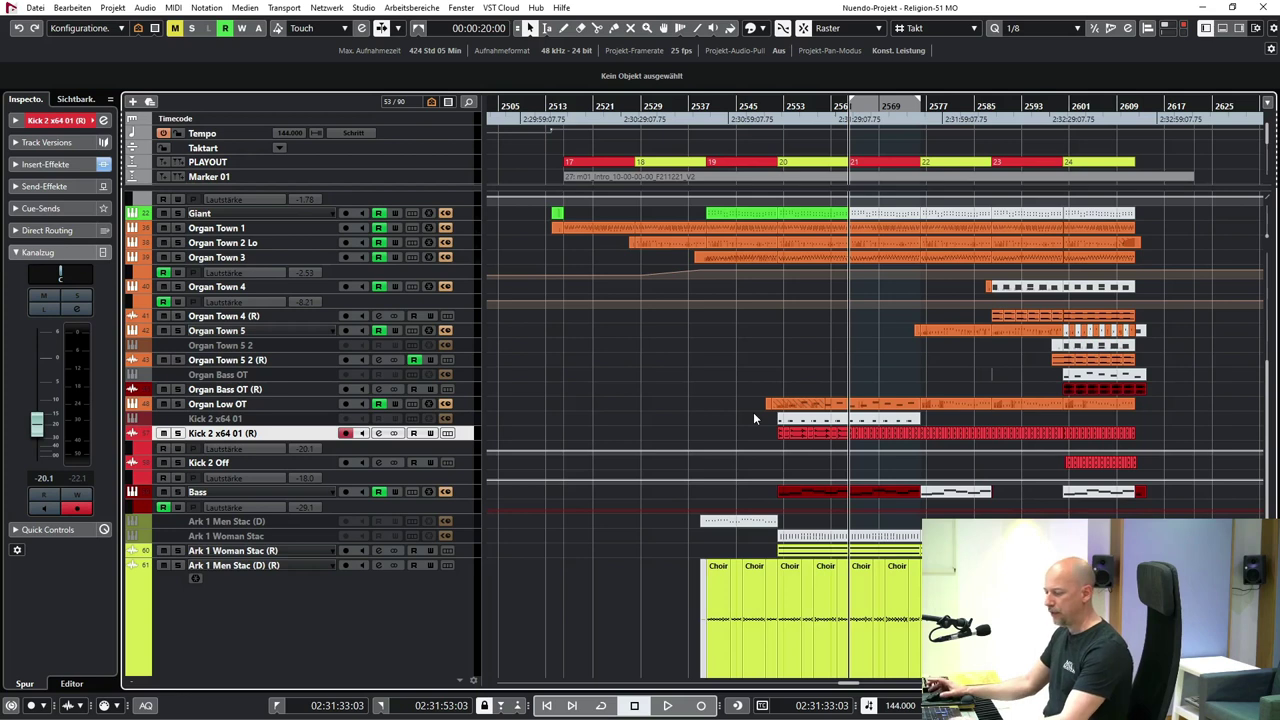
{"action": "key", "text": "h"}
{"action": "key", "text": "h"}
{"action": "key", "text": "h"}
{"action": "key", "text": "h"}
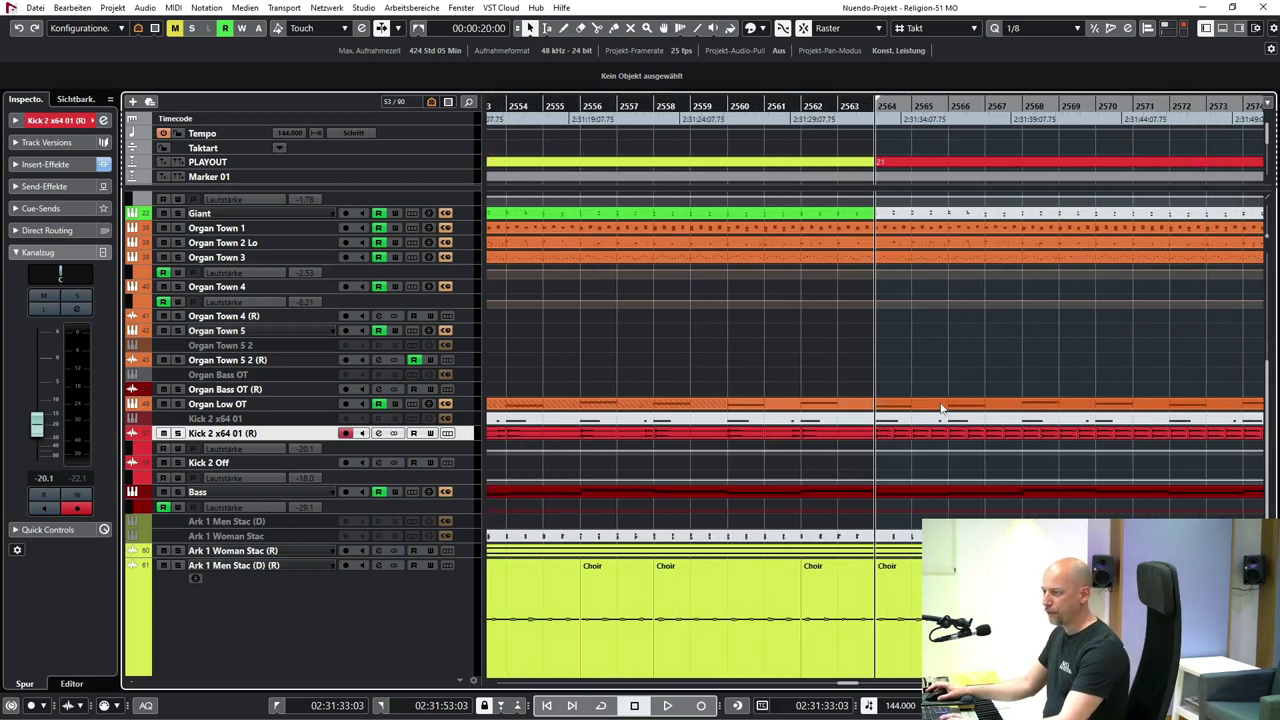
{"action": "key", "text": "g"}
{"action": "key", "text": "g"}
{"action": "key", "text": "g"}
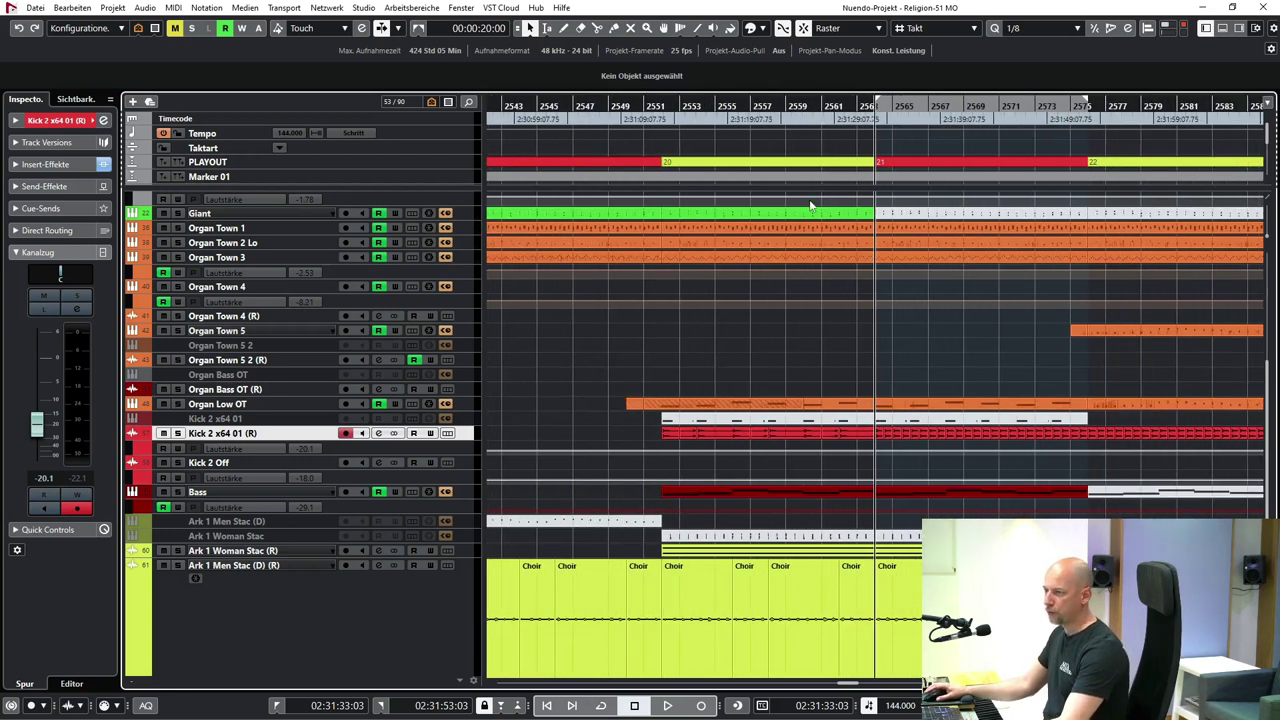
{"action": "key", "text": "space"}
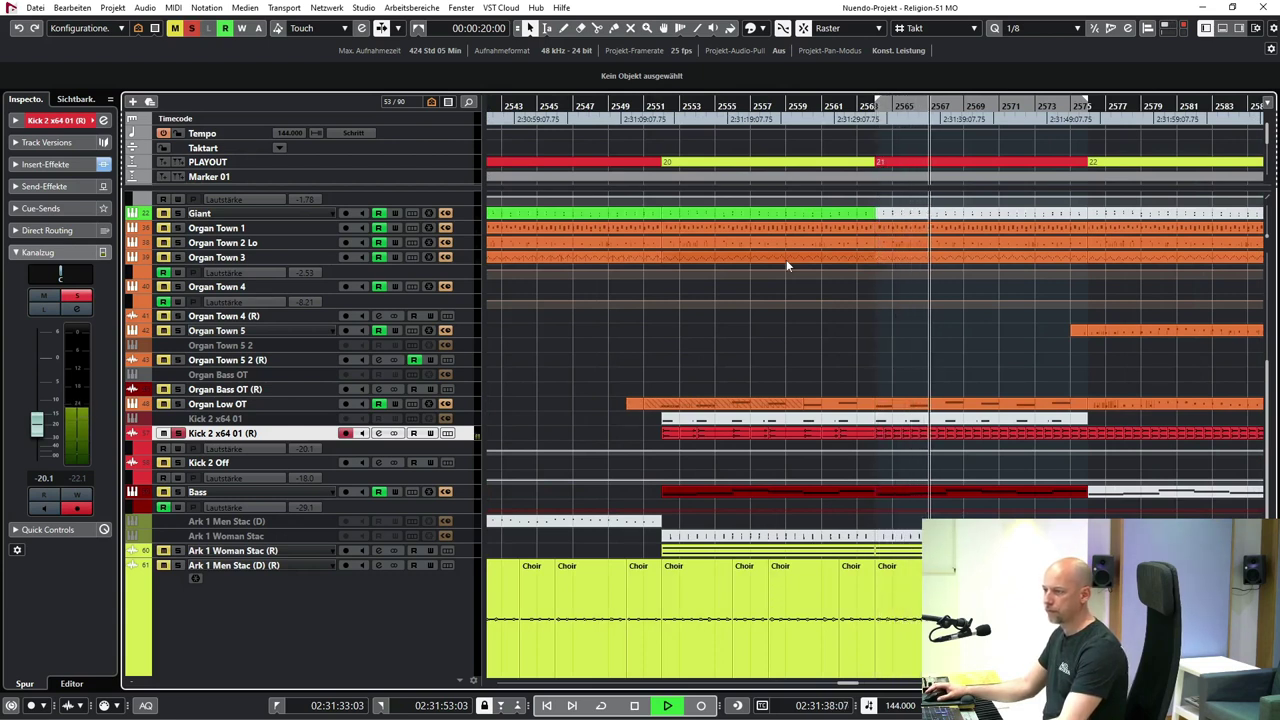
{"action": "key", "text": "space"}
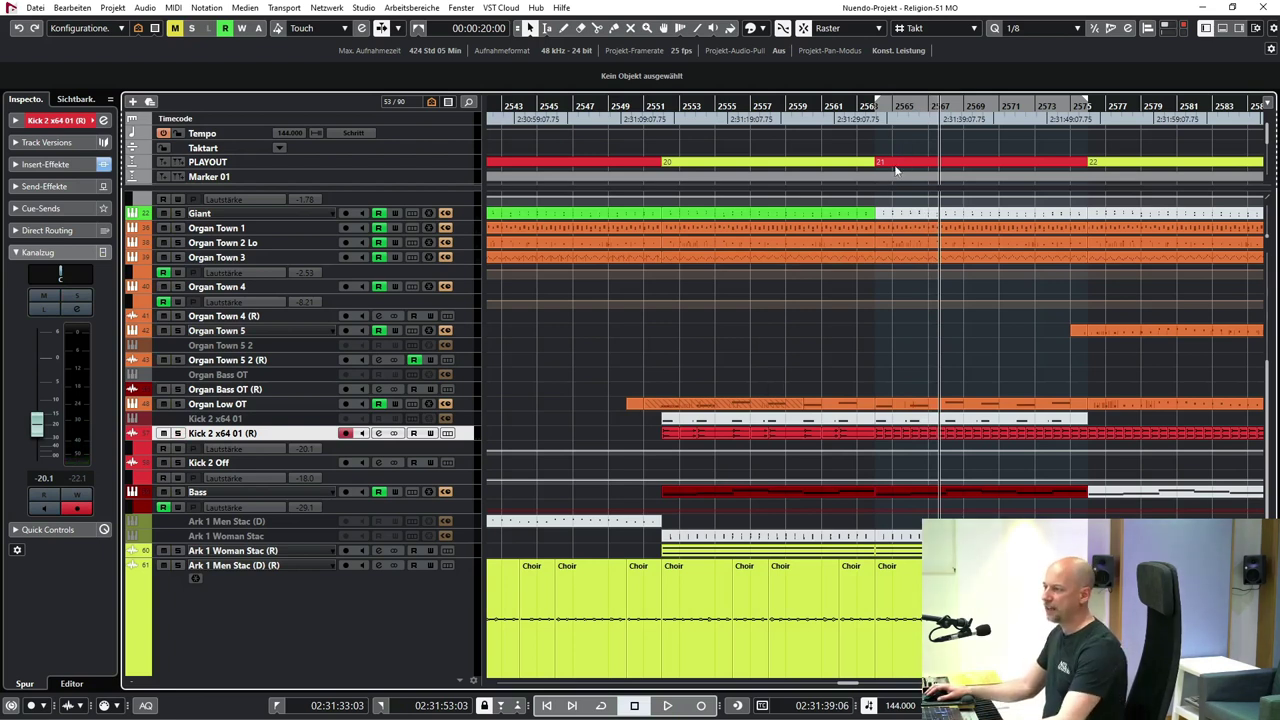
- Play the full arrangement from marker 21, reduce the Ark 1 Men Stac (D) (R) track's height during playback, and stop
{"action": "key", "text": "KP_1"}
{"action": "key", "text": "space"}
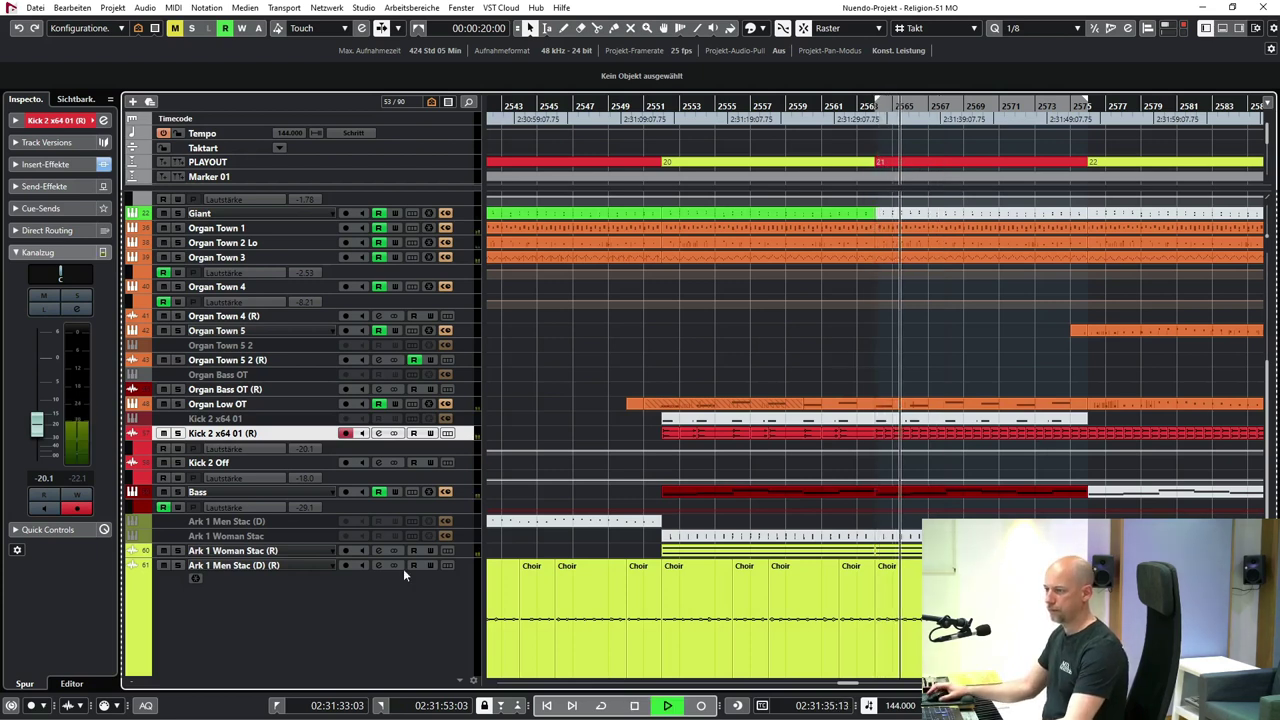
{"action": "key", "text": "z"}
{"action": "key", "text": "z"}
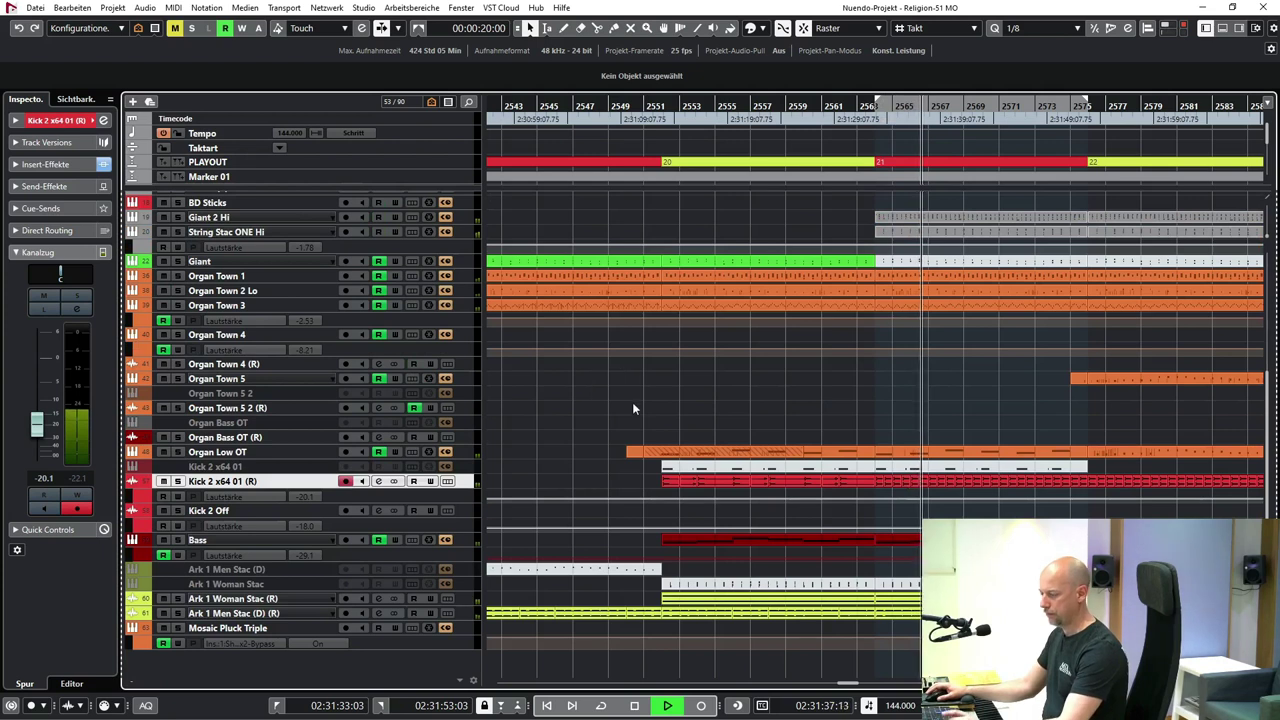
{"action": "scroll", "coordinate": [655, 422], "scroll_direction": "down", "scroll_amount": 1}
{"action": "key", "text": "g"}
{"action": "key", "text": "g"}
{"action": "scroll", "coordinate": [663, 422], "scroll_direction": "right", "scroll_amount": 3}
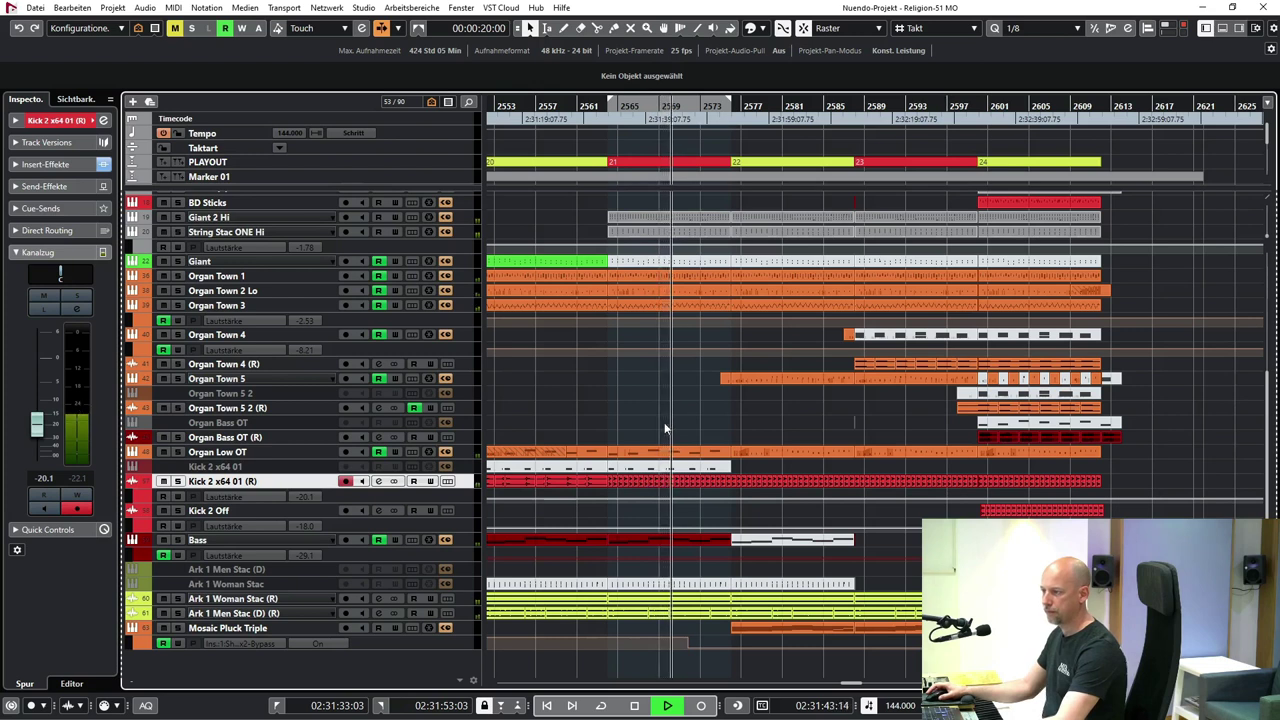
{"action": "key", "text": "space"}
- Set the locators to marker 22 with the playhead at its start and select the Organ Town 5 track
{"action": "left_click", "coordinate": [763, 165]}
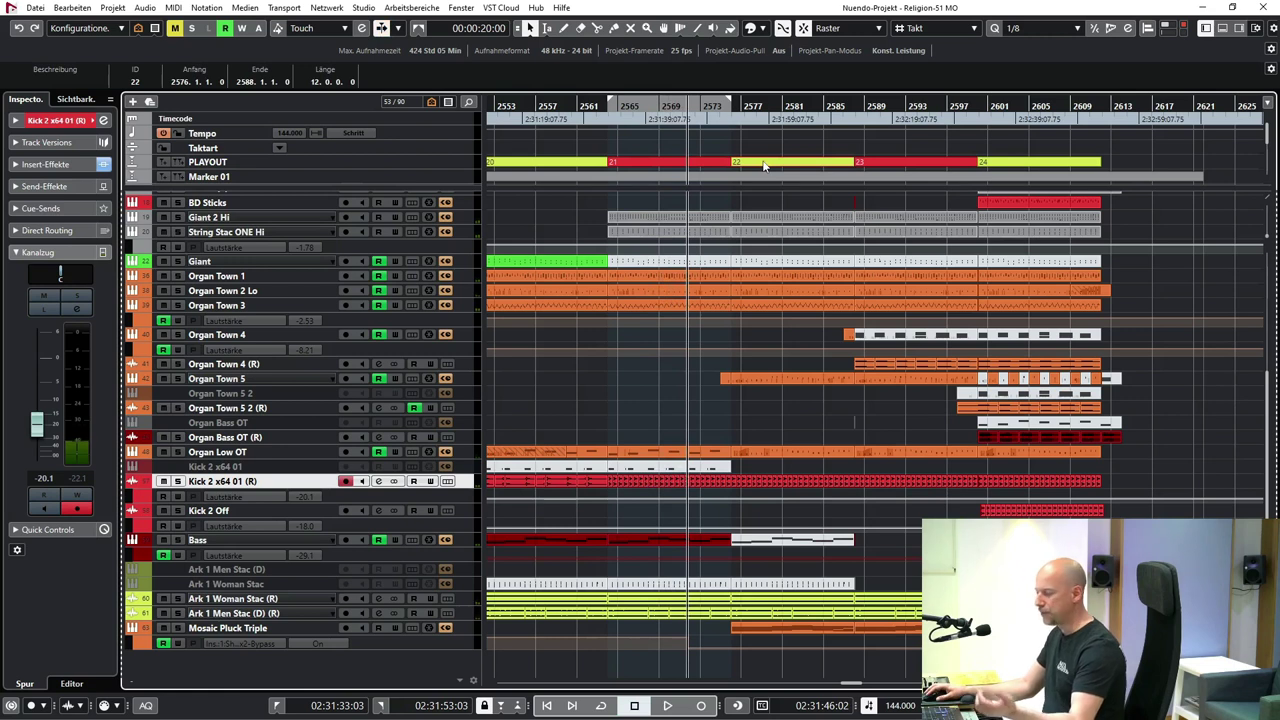
{"action": "key", "text": "p"}
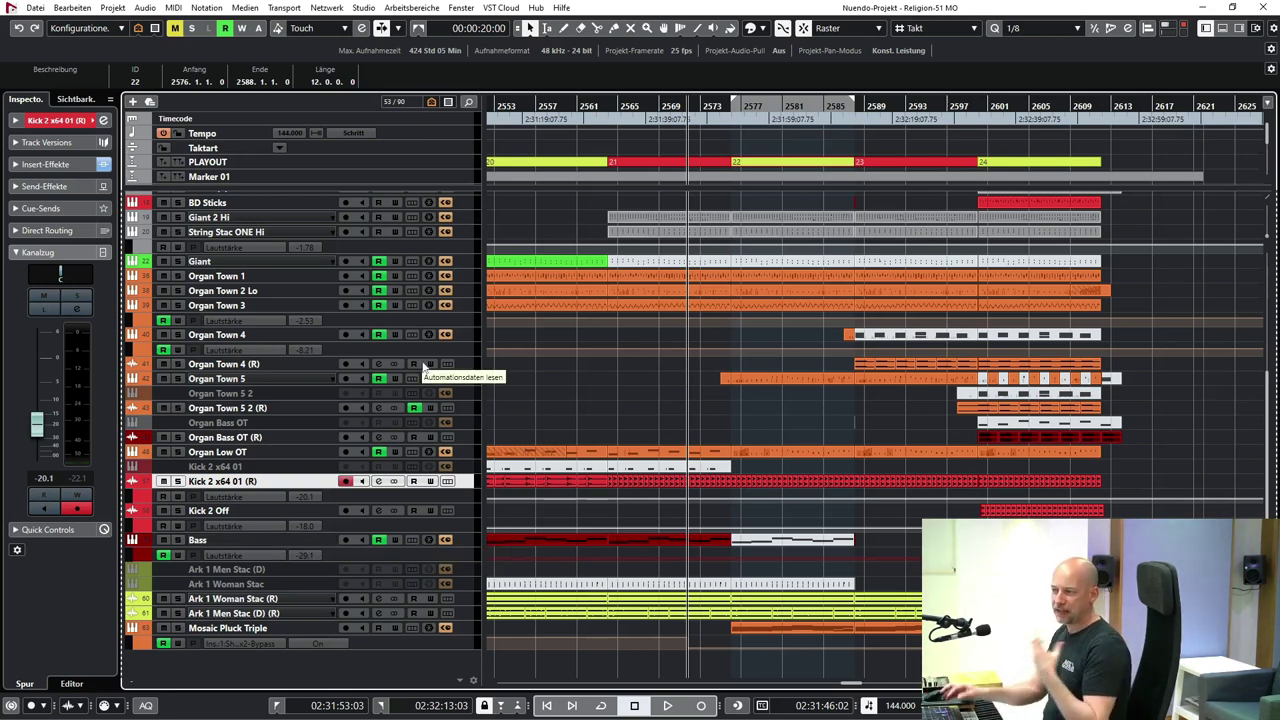
{"action": "key", "text": "KP_1"}
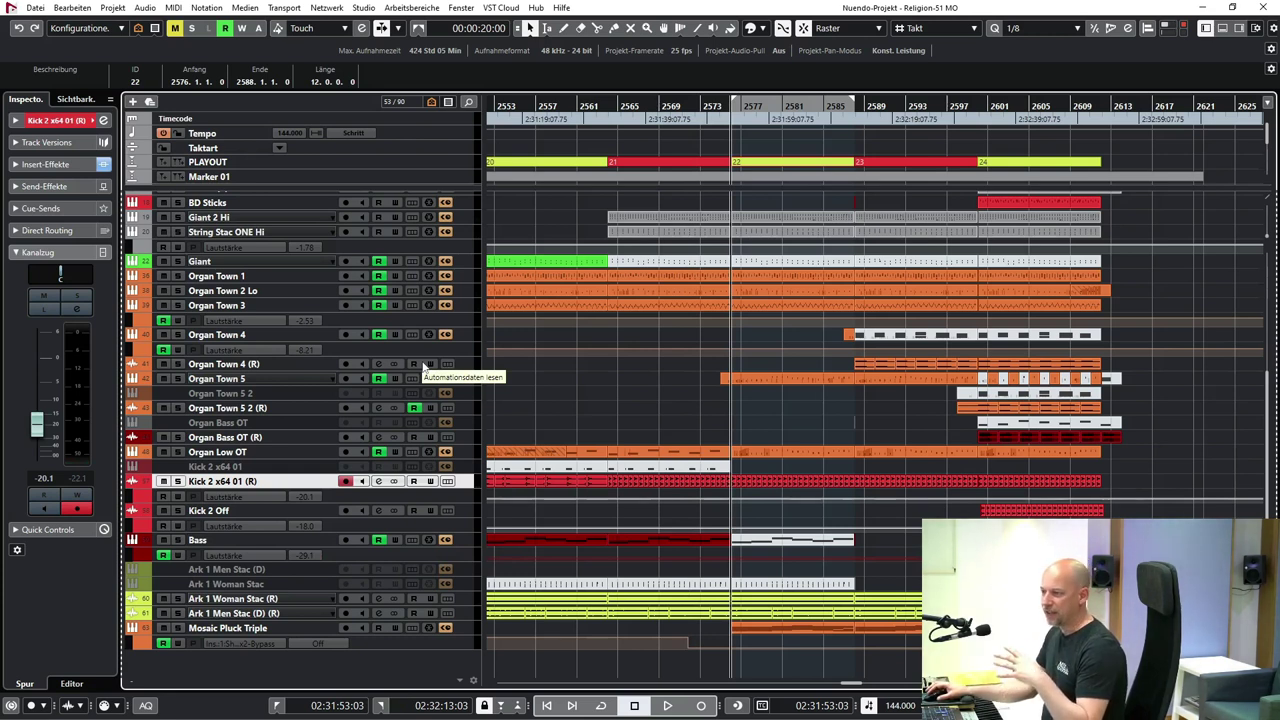
{"action": "left_click", "coordinate": [329, 378]}
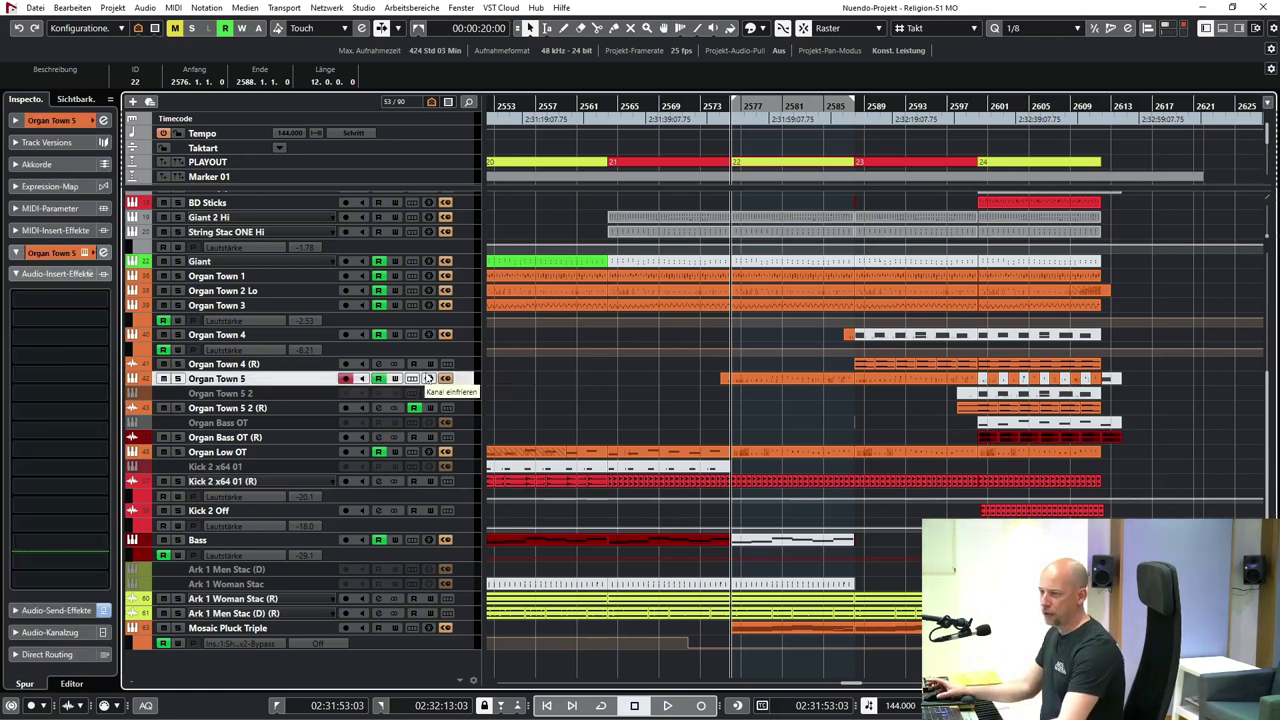
- Play Organ Town 5 soloed from marker 22, replay it from the same start with Organ Low OT added, stop and clear all solos
{"action": "key", "text": "space"}
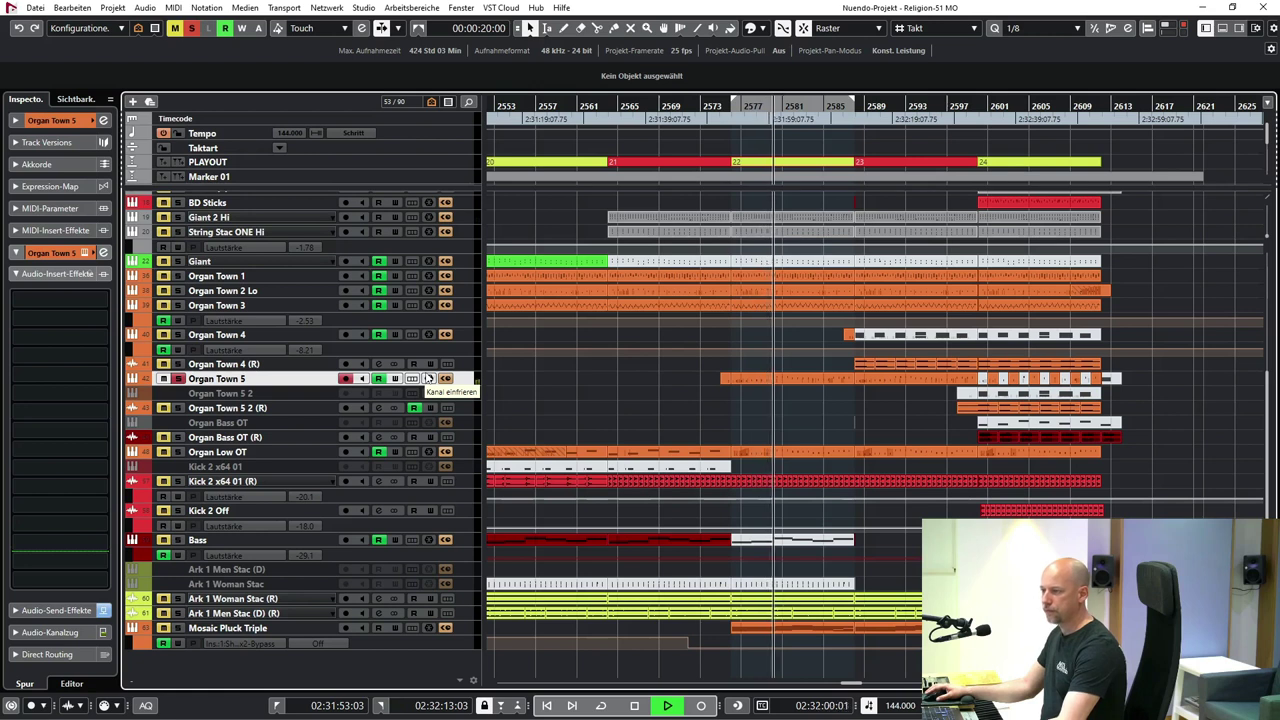
{"action": "key", "text": "space"}
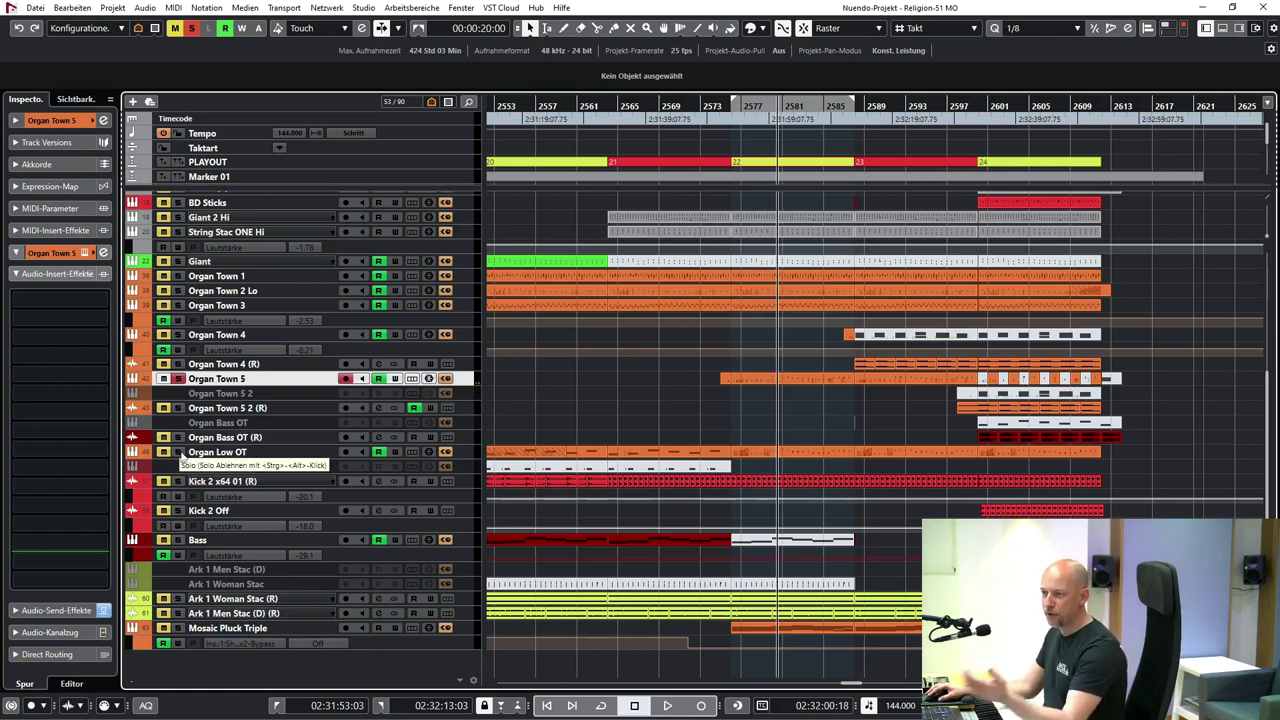
{"action": "left_click", "coordinate": [243, 452]}
{"action": "key", "text": "KP_1"}
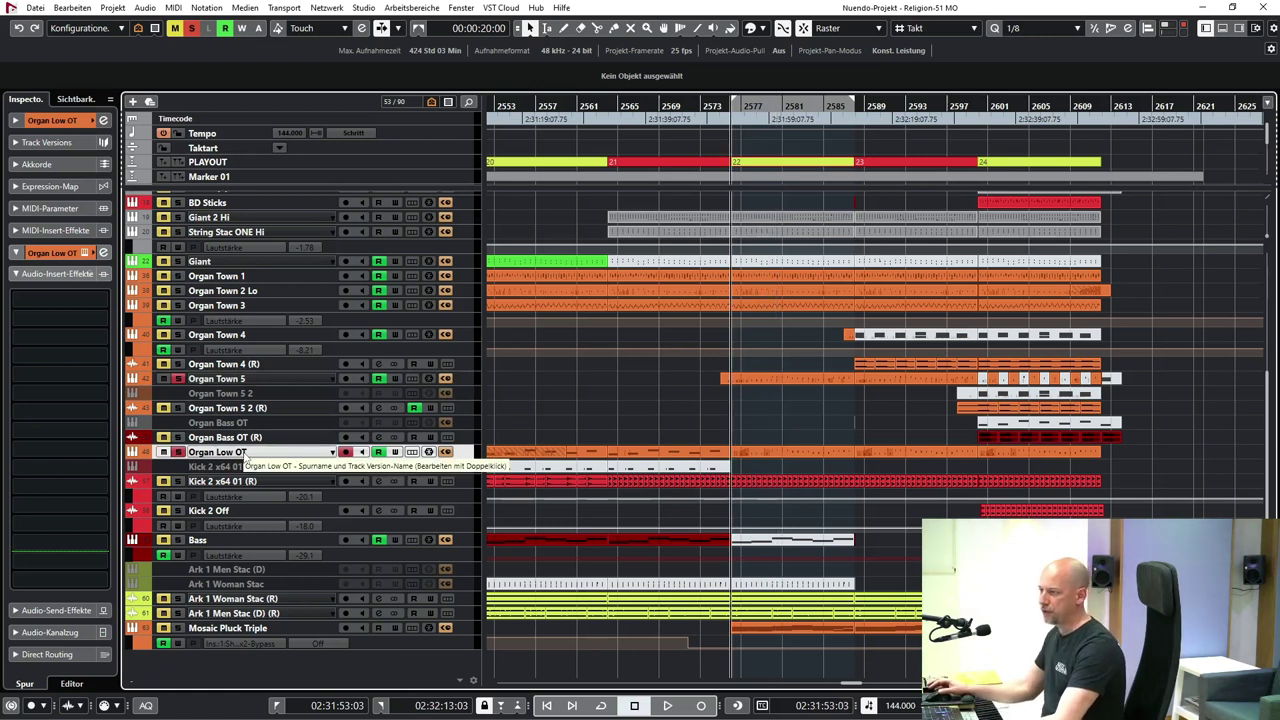
{"action": "key", "text": "space"}
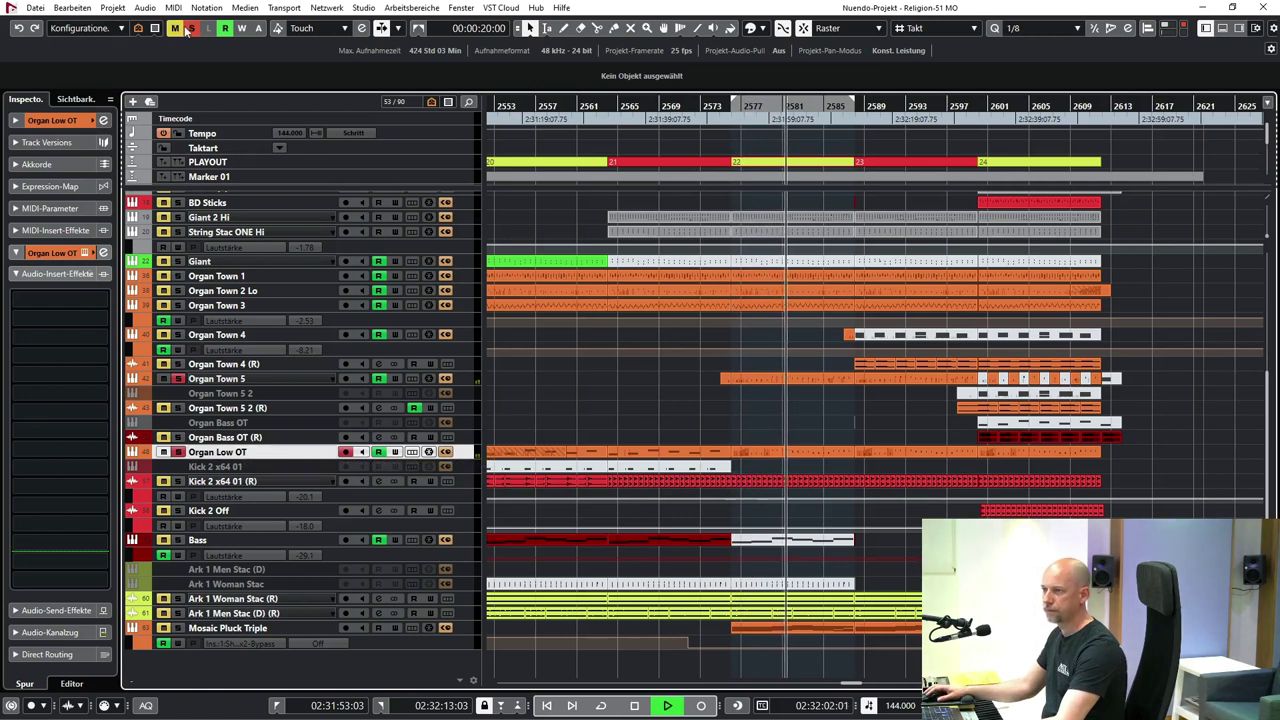
{"action": "key", "text": "space"}
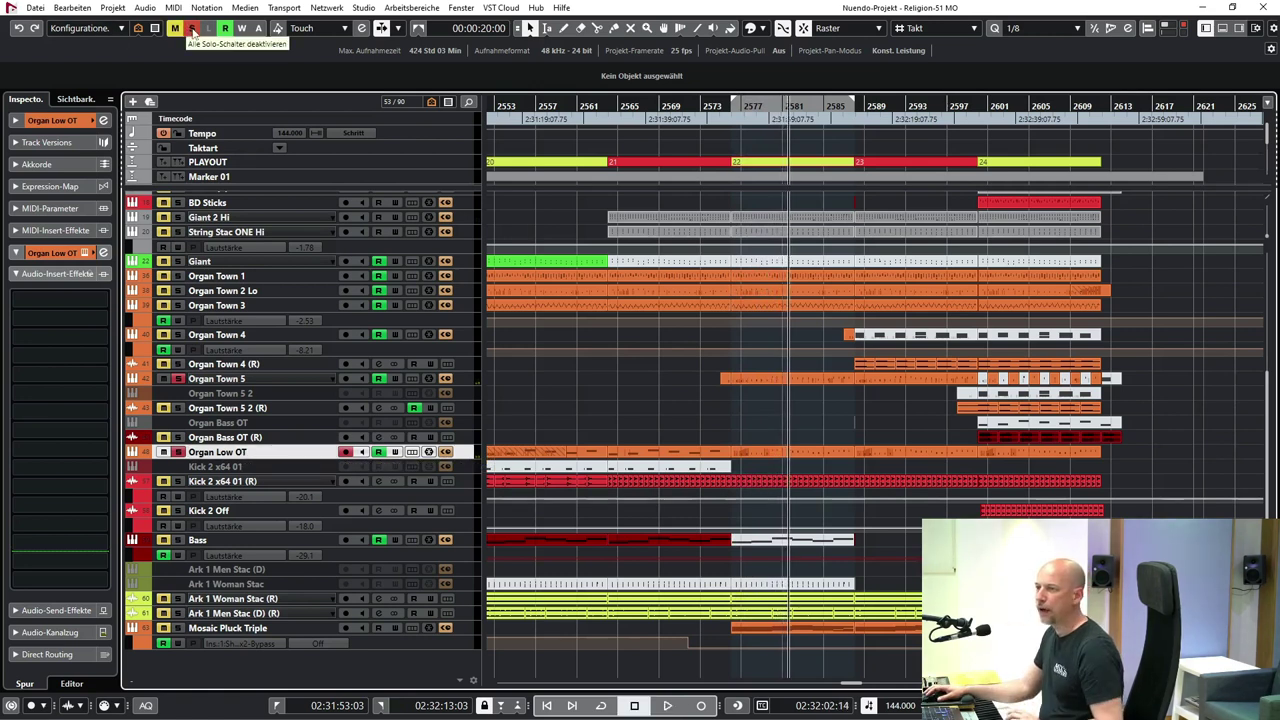
{"action": "left_click", "coordinate": [192, 29]}
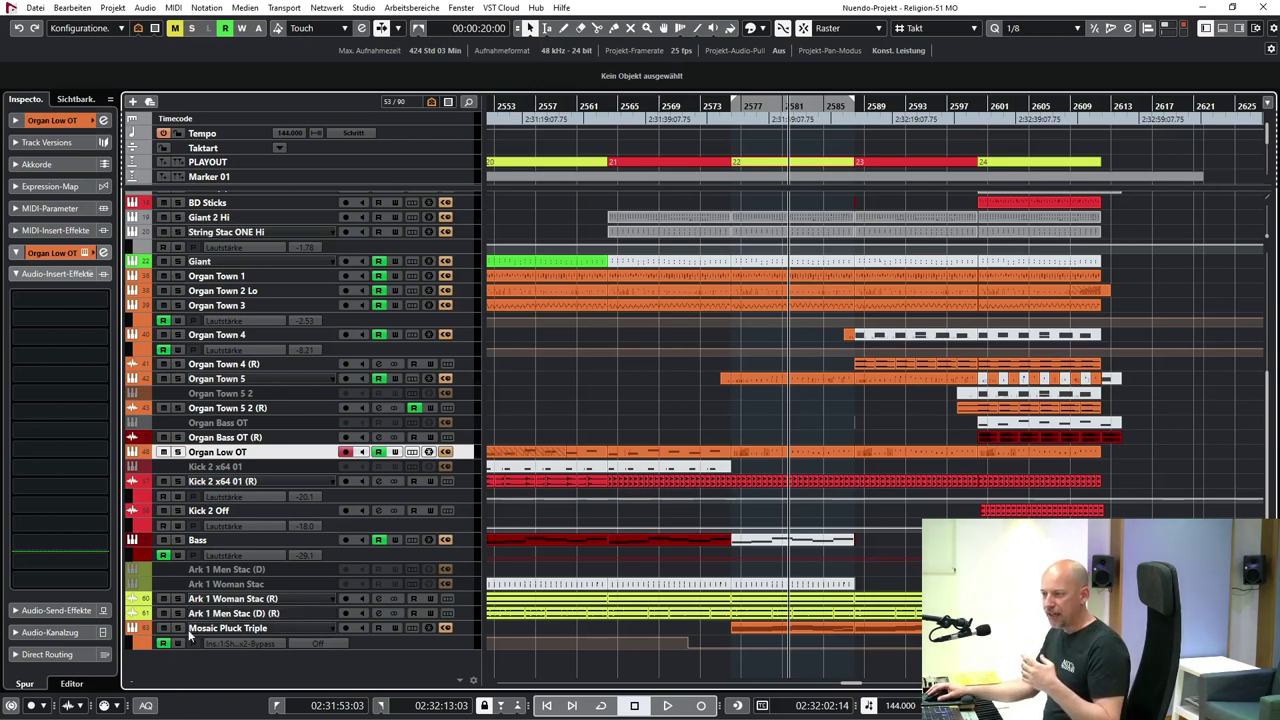
- Select the Mosaic Pluck Triple track and its part at marker 22, solo the track, play it from the part's start and stop
{"action": "left_click", "coordinate": [260, 628]}
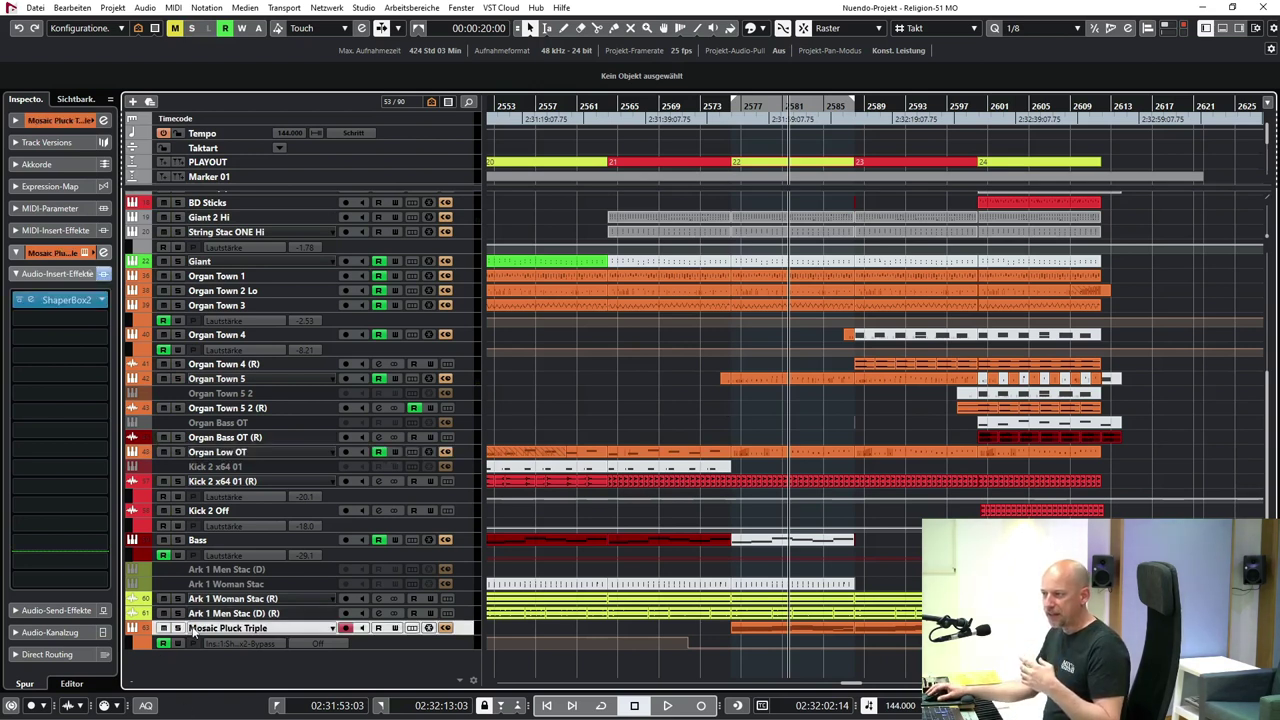
{"action": "left_click", "coordinate": [761, 633]}
{"action": "key", "text": "l"}
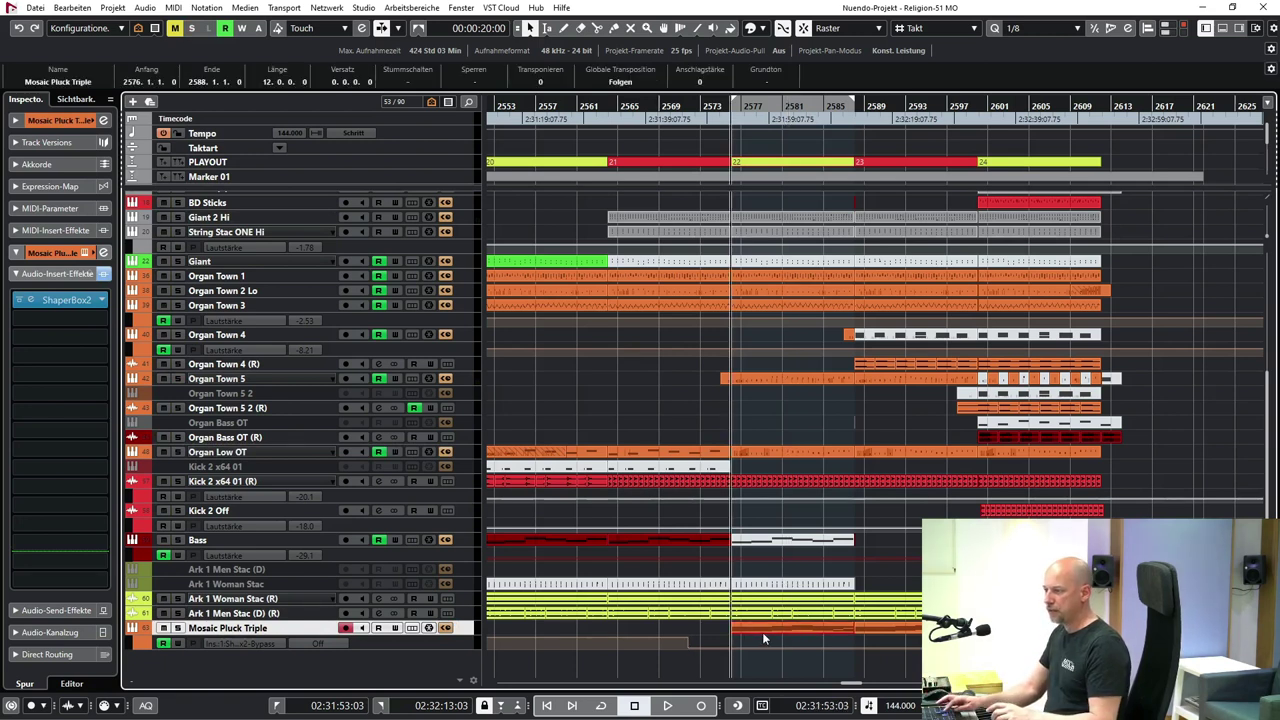
{"action": "key", "text": "s"}
{"action": "key", "text": "space"}
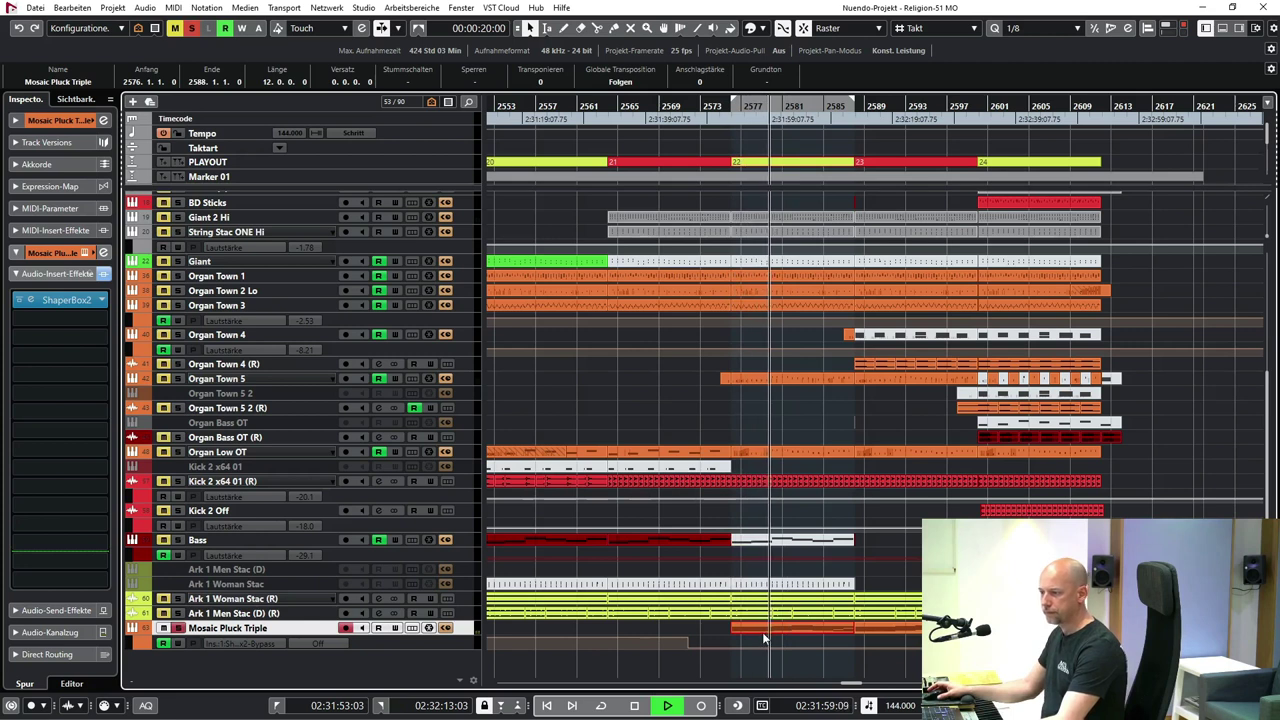
{"action": "key", "text": "space"}
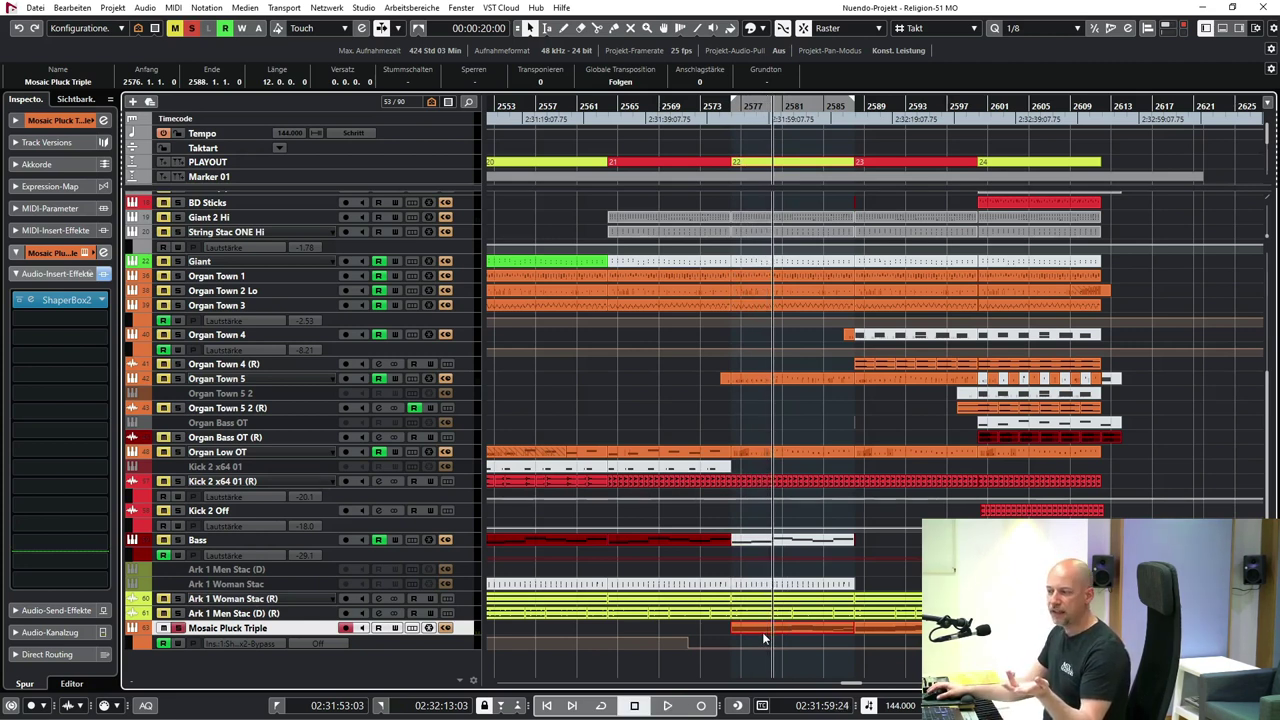
- Return to the start of marker 22 and examine the Mosaic Pluck Triple part's notes and its Kontakt instrument, closing both windows
{"action": "key", "text": "KP_1"}
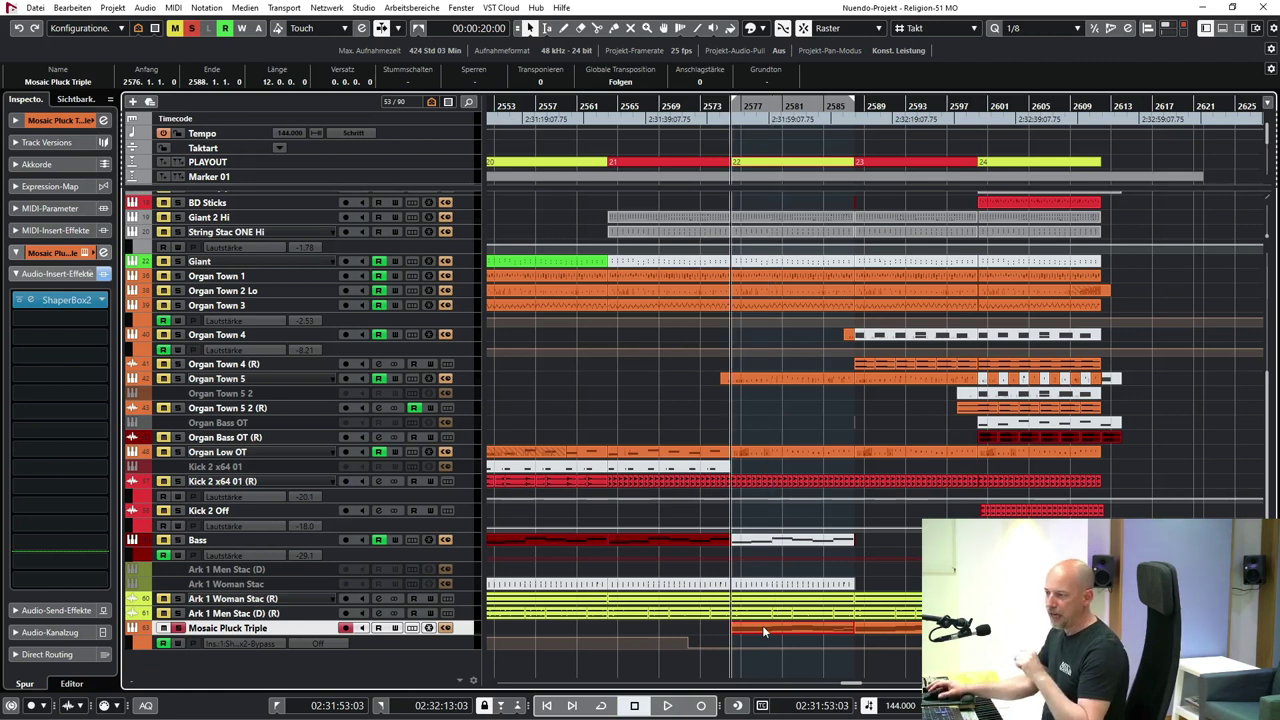
{"action": "double_click", "coordinate": [762, 627]}
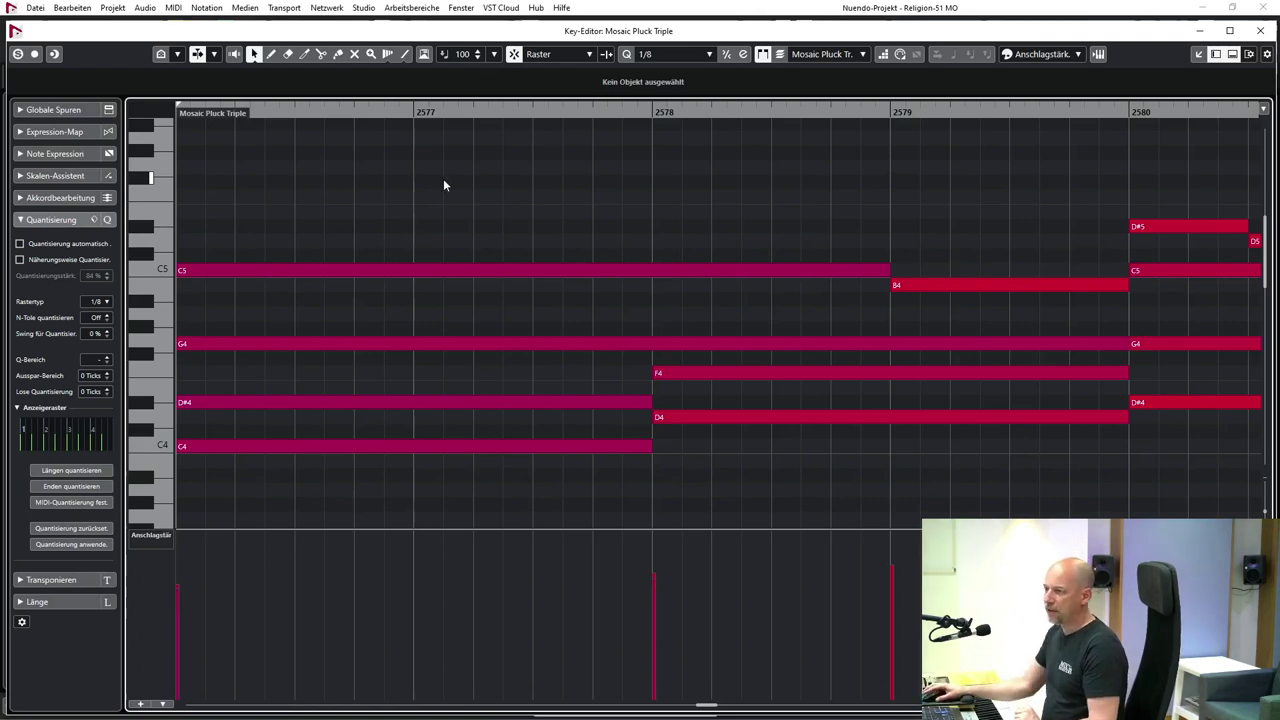
{"action": "left_click", "coordinate": [1259, 32]}
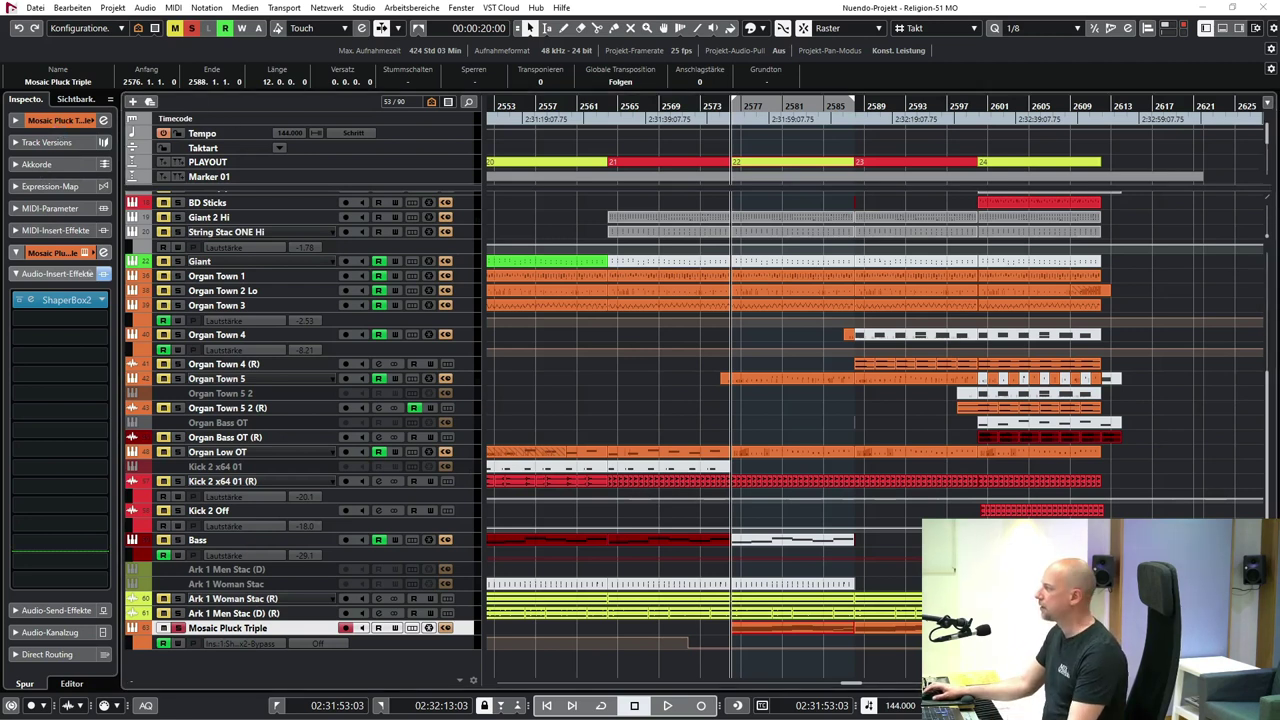
{"action": "left_click_drag", "start_coordinate": [181, 57], "coordinate": [162, 20]}
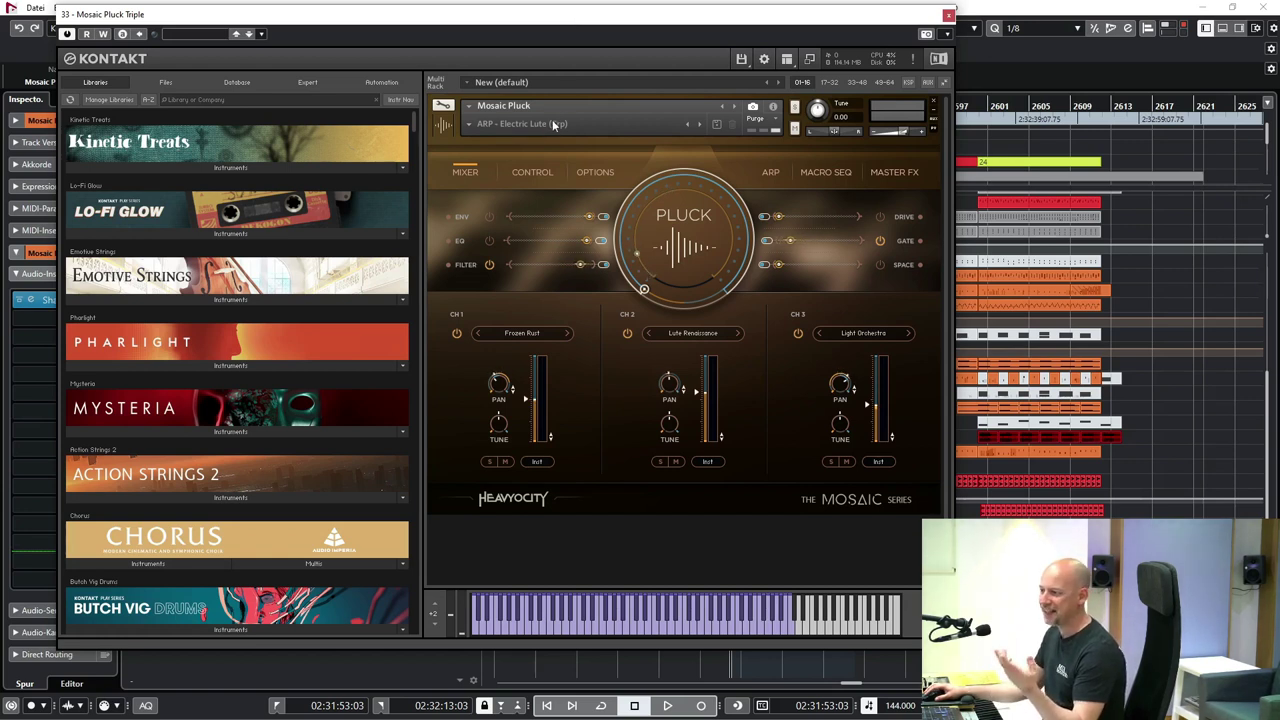
{"action": "left_click", "coordinate": [948, 15]}
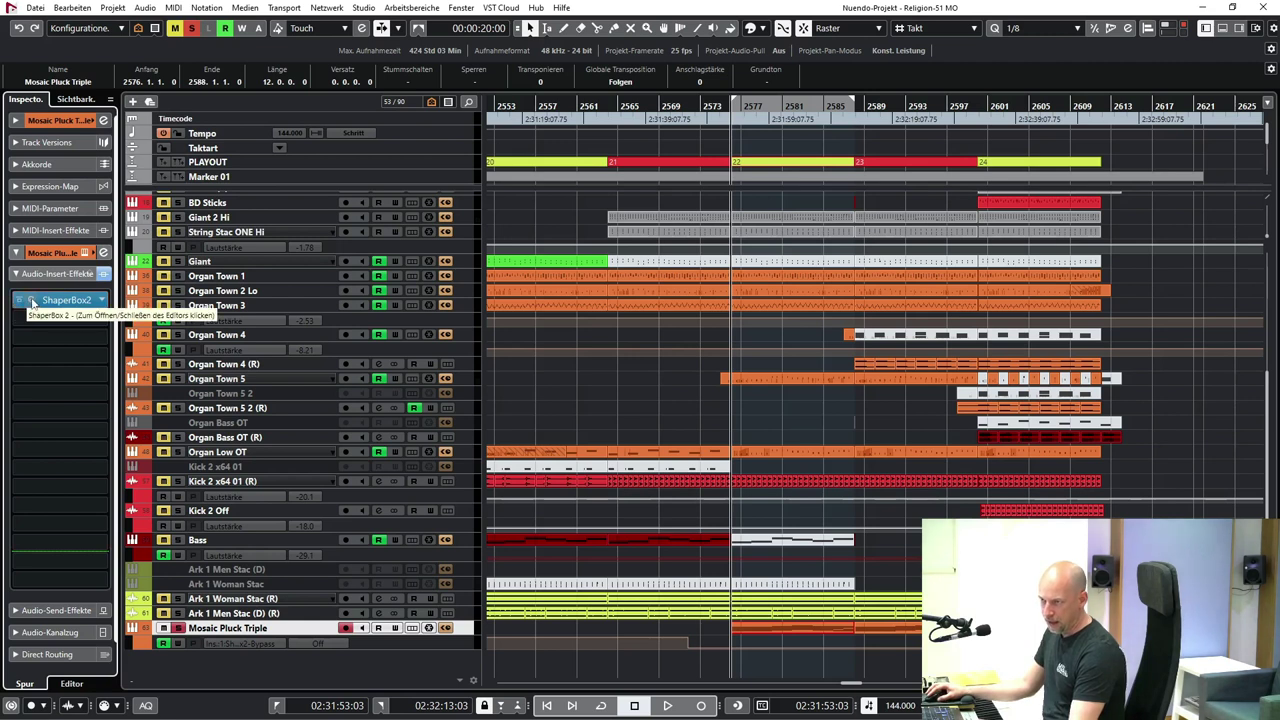
- Compare Mosaic Pluck Triple soloed from marker 22 with ShaperBox2 off and on, viewing the effect's settings, and clear the solo
{"action": "left_click", "coordinate": [31, 303]}
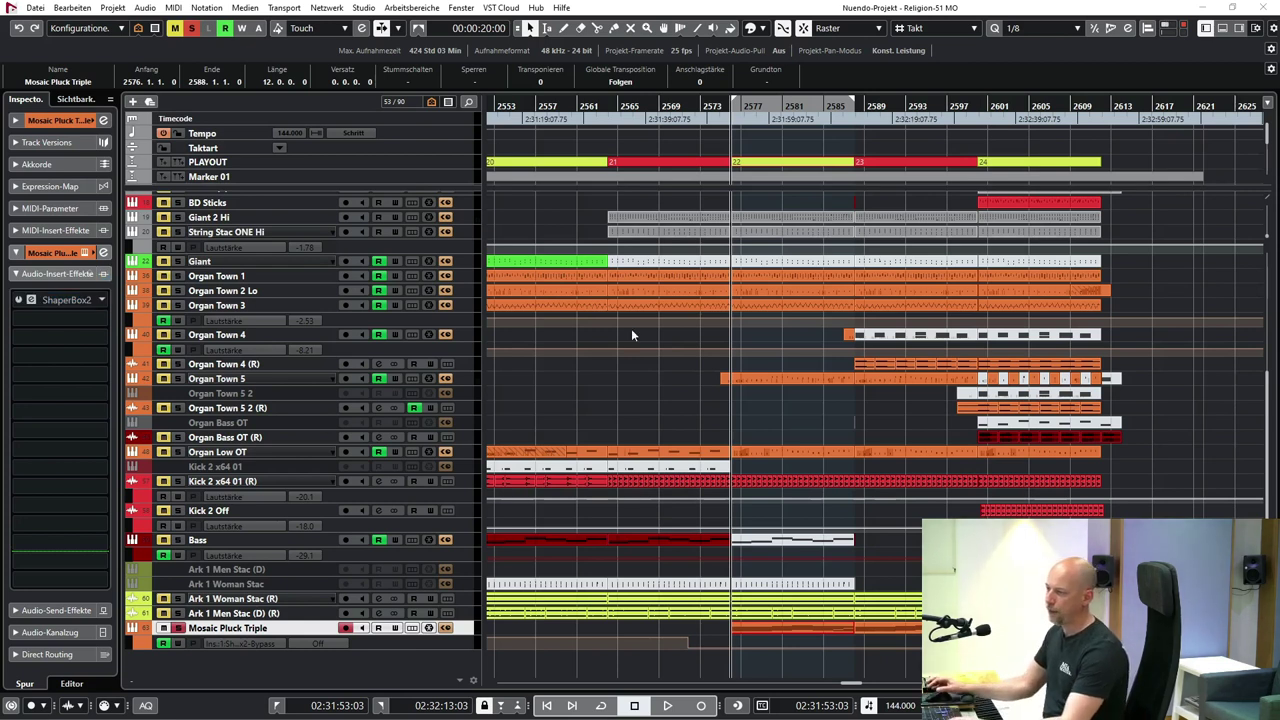
{"action": "key", "text": "space"}
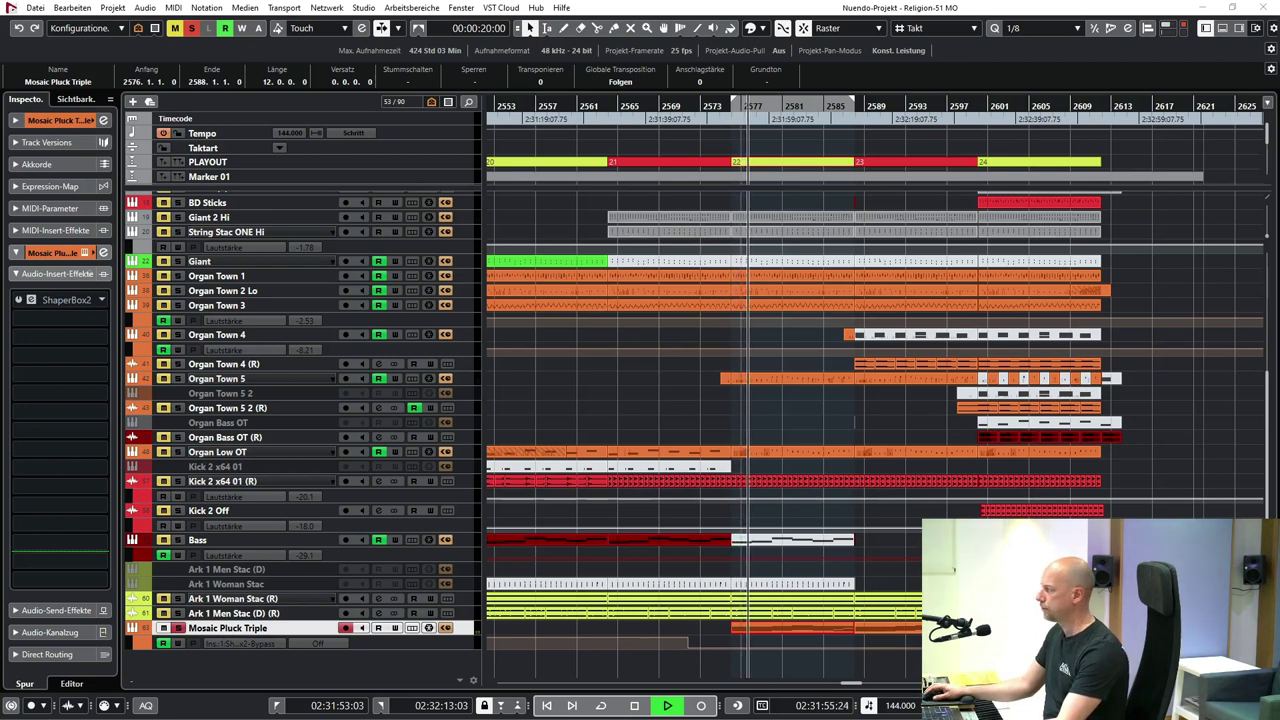
{"action": "left_click", "coordinate": [62, 300]}
{"action": "left_click_drag", "start_coordinate": [603, 158], "coordinate": [243, 60]}
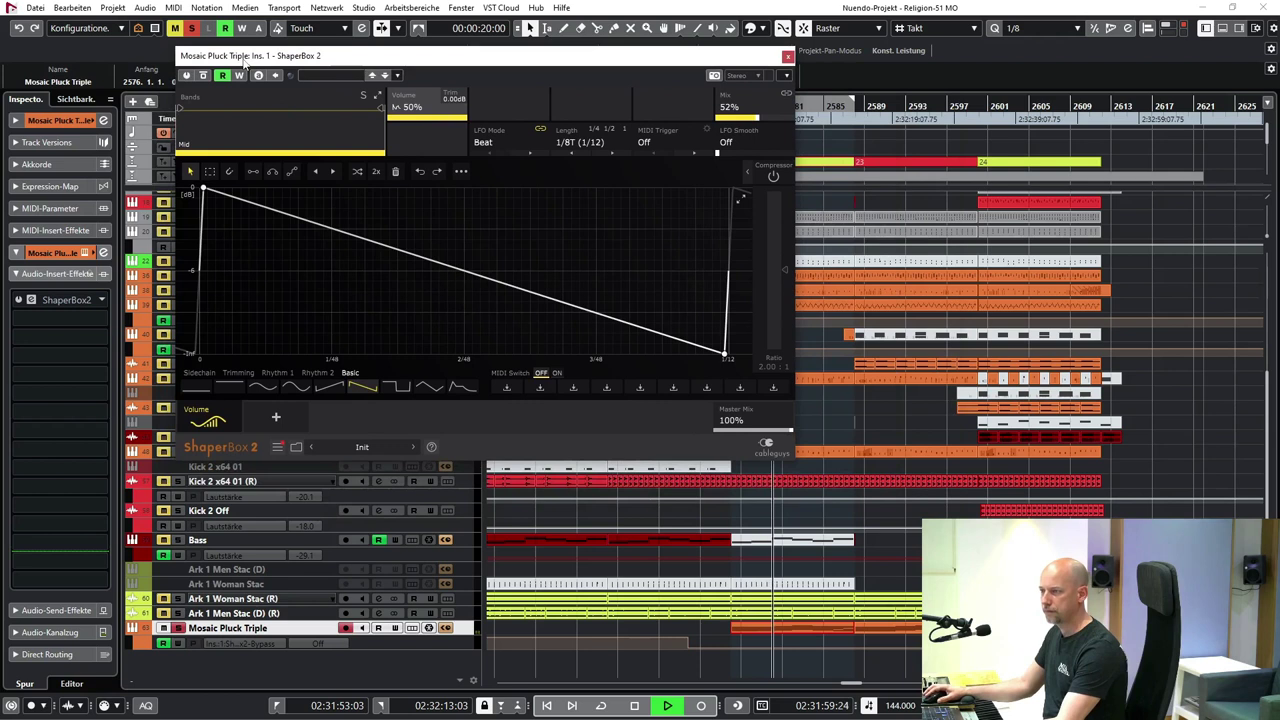
{"action": "key", "text": "space"}
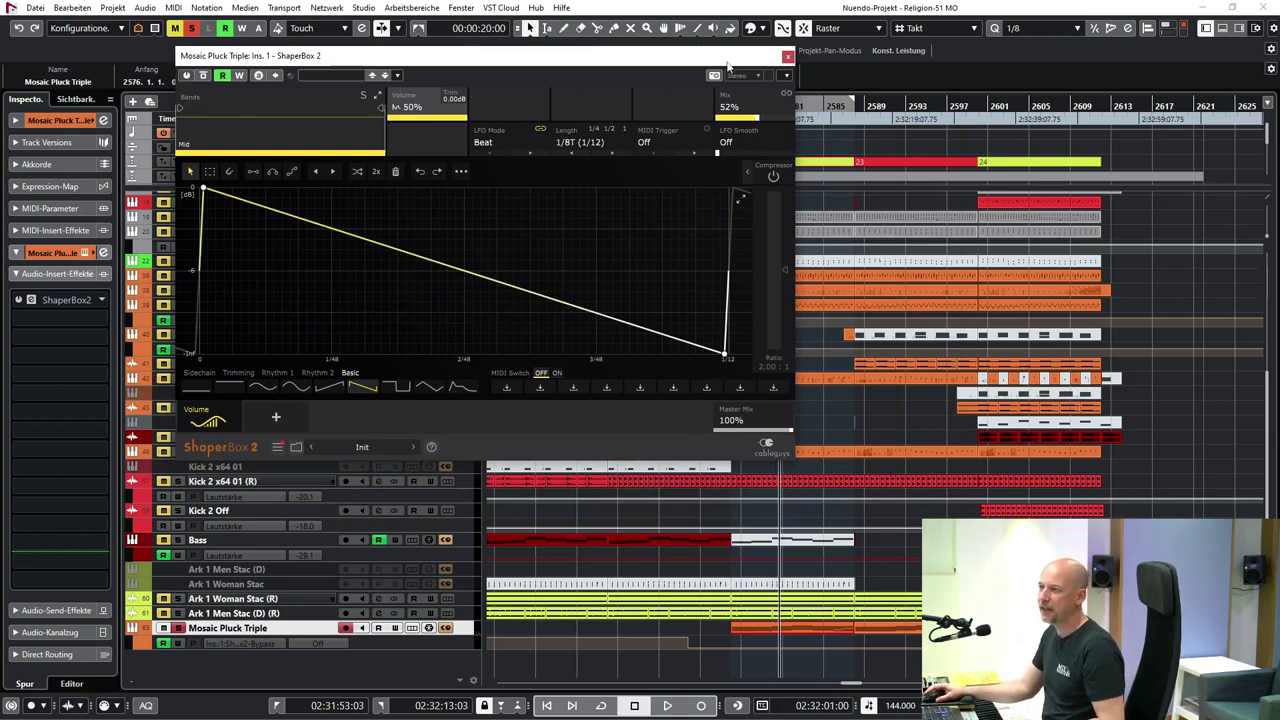
{"action": "left_click", "coordinate": [788, 56]}
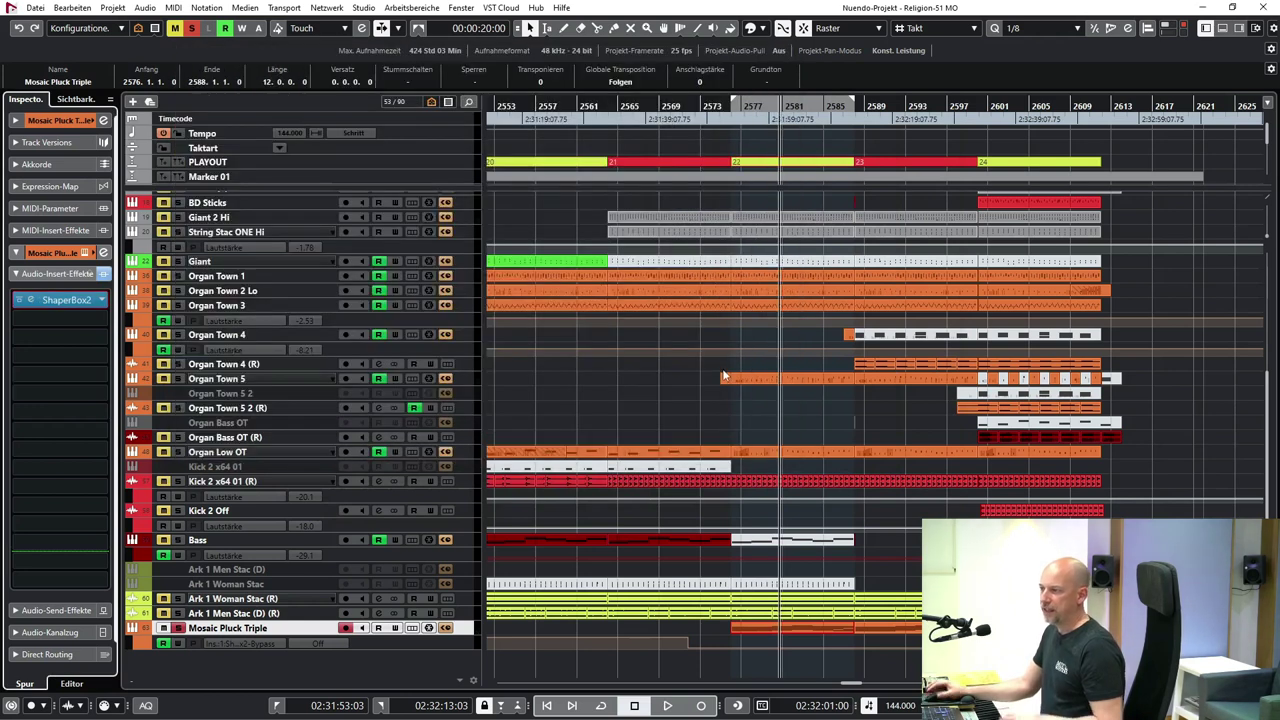
{"action": "key", "text": "space"}
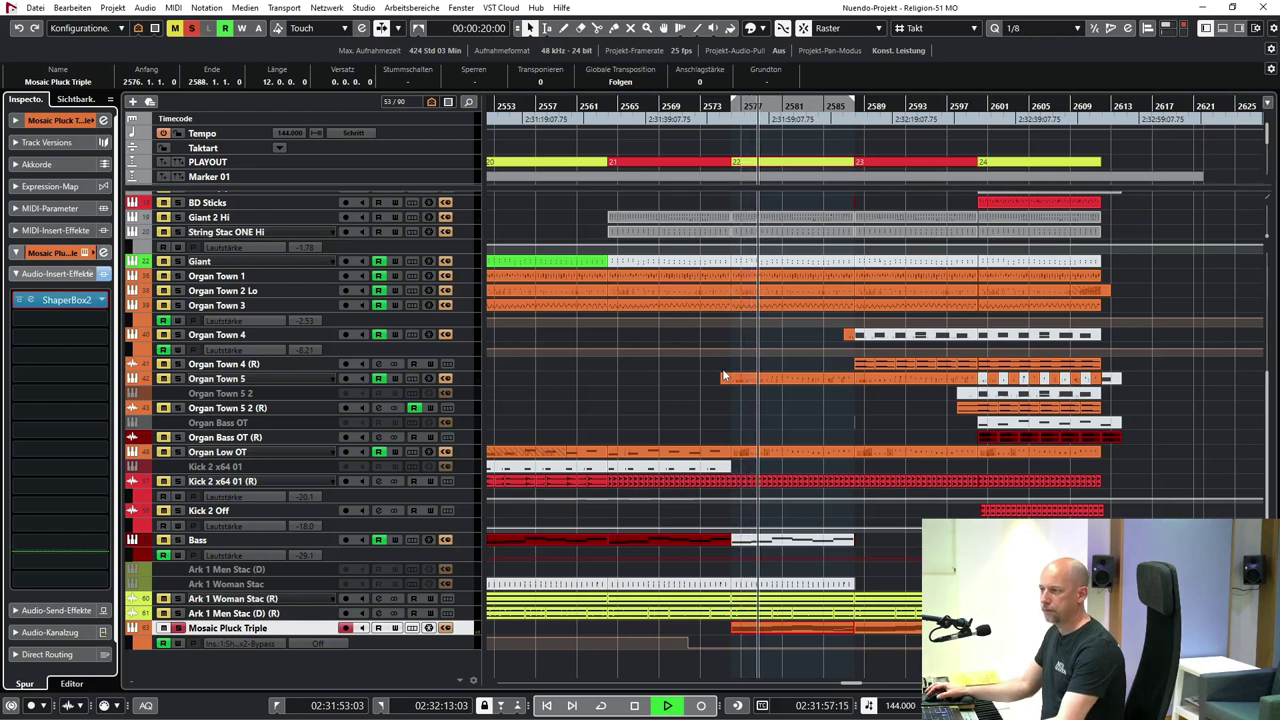
{"action": "key", "text": "space"}
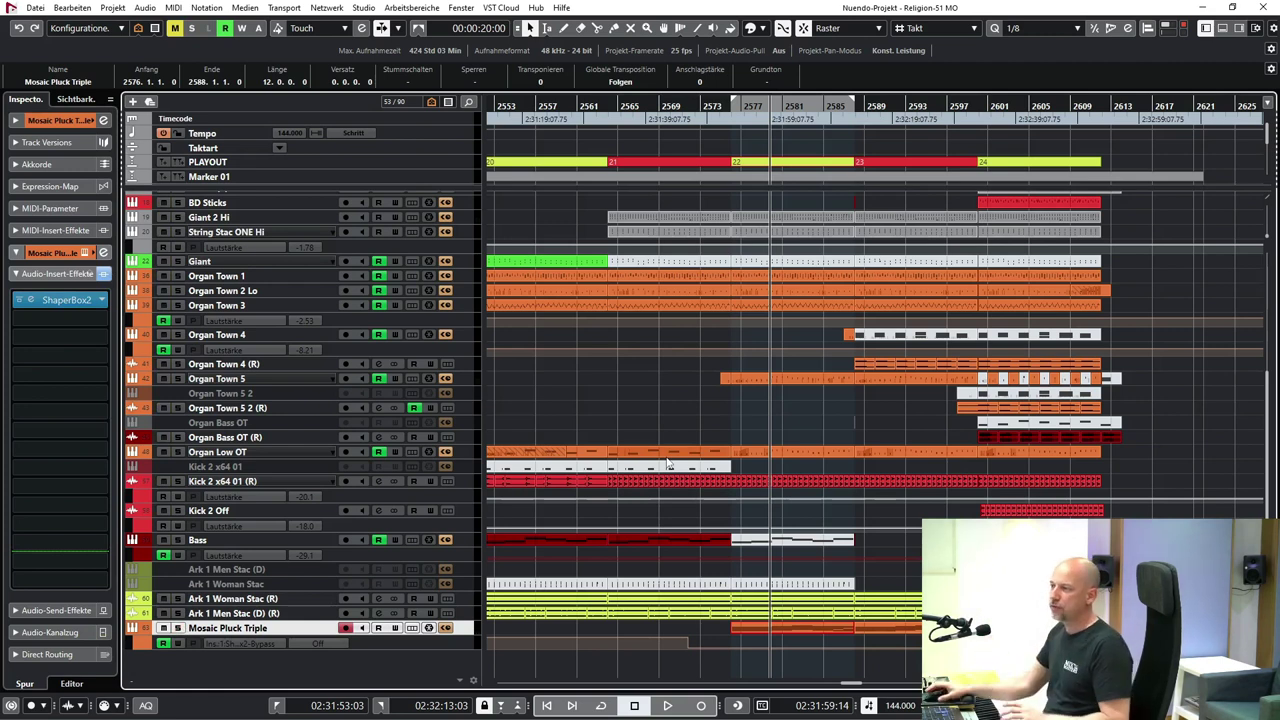
- Play the full arrangement from the start of marker 22 with the upper string tracks in view, and stop
{"action": "scroll", "coordinate": [735, 413], "scroll_direction": "up", "scroll_amount": 4}
{"action": "scroll", "coordinate": [736, 415], "scroll_direction": "up", "scroll_amount": 1}
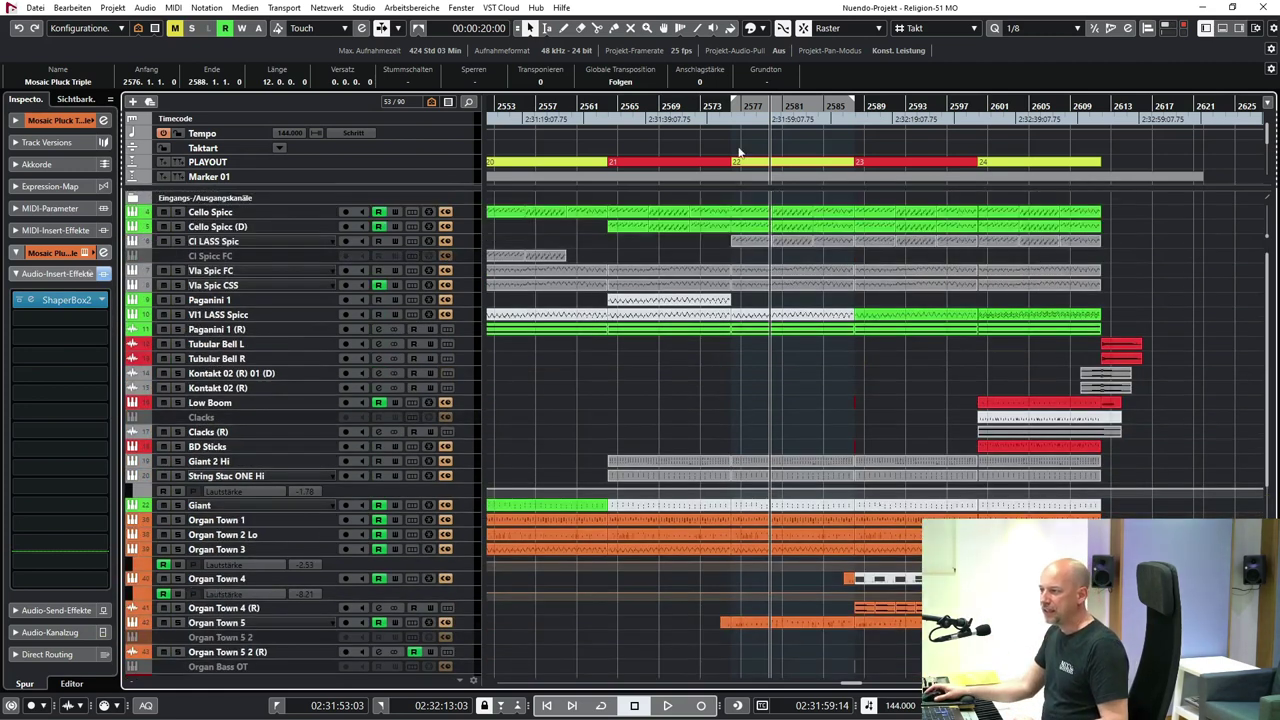
{"action": "key", "text": "KP_1"}
{"action": "key", "text": "space"}
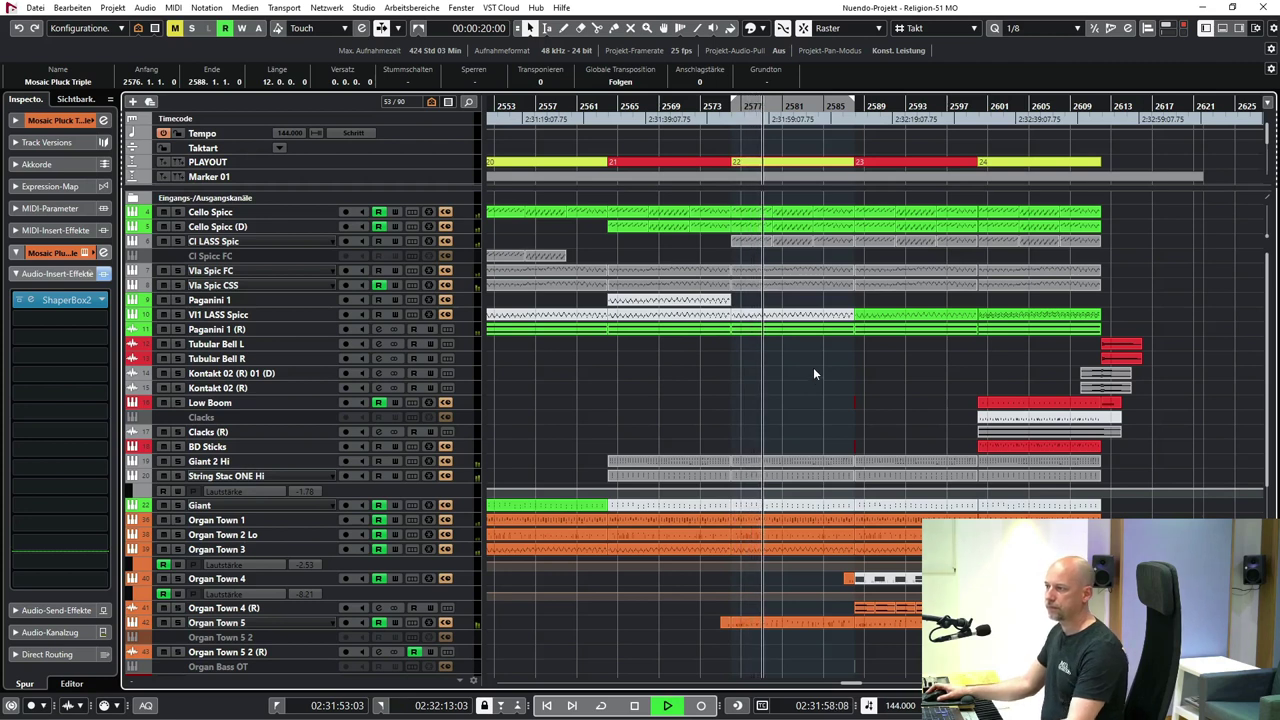
{"action": "scroll", "coordinate": [813, 367], "scroll_direction": "right", "scroll_amount": 3}
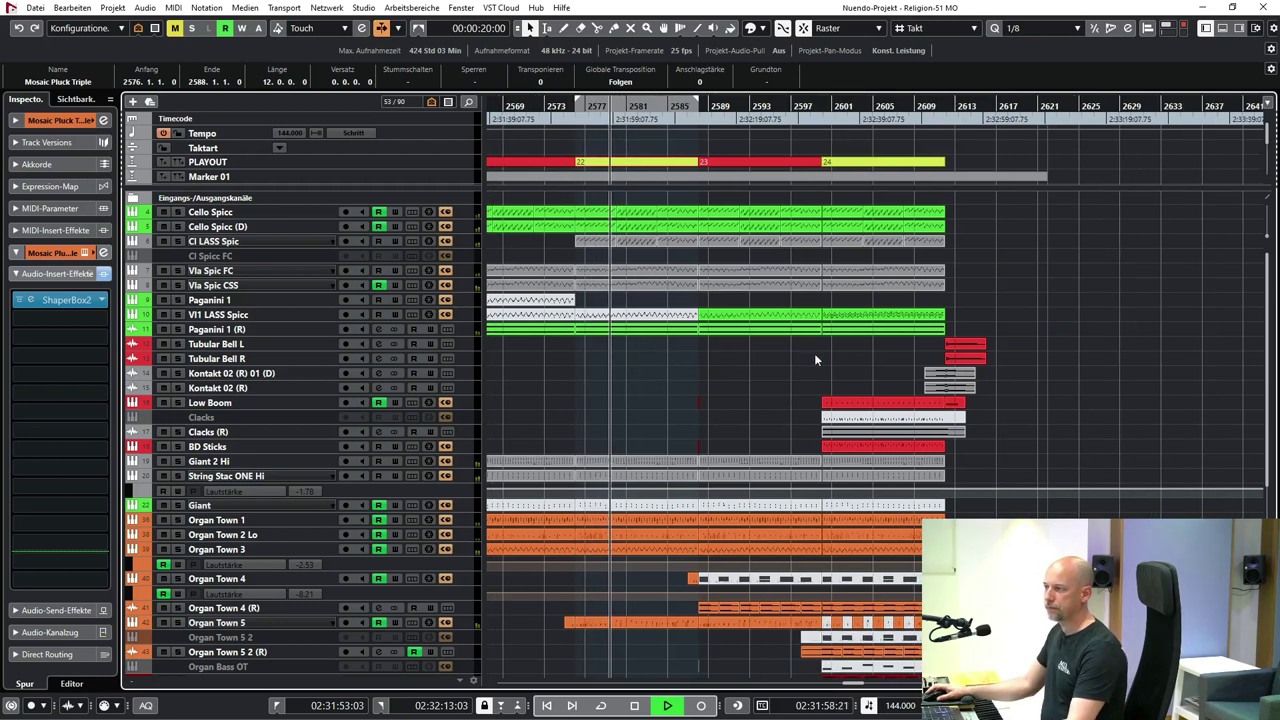
{"action": "key", "text": "space"}
- Set the locators to marker 23, play the VI1 LASS Spicc track soloed from its start, stop and clear the solo
{"action": "left_click", "coordinate": [765, 164]}
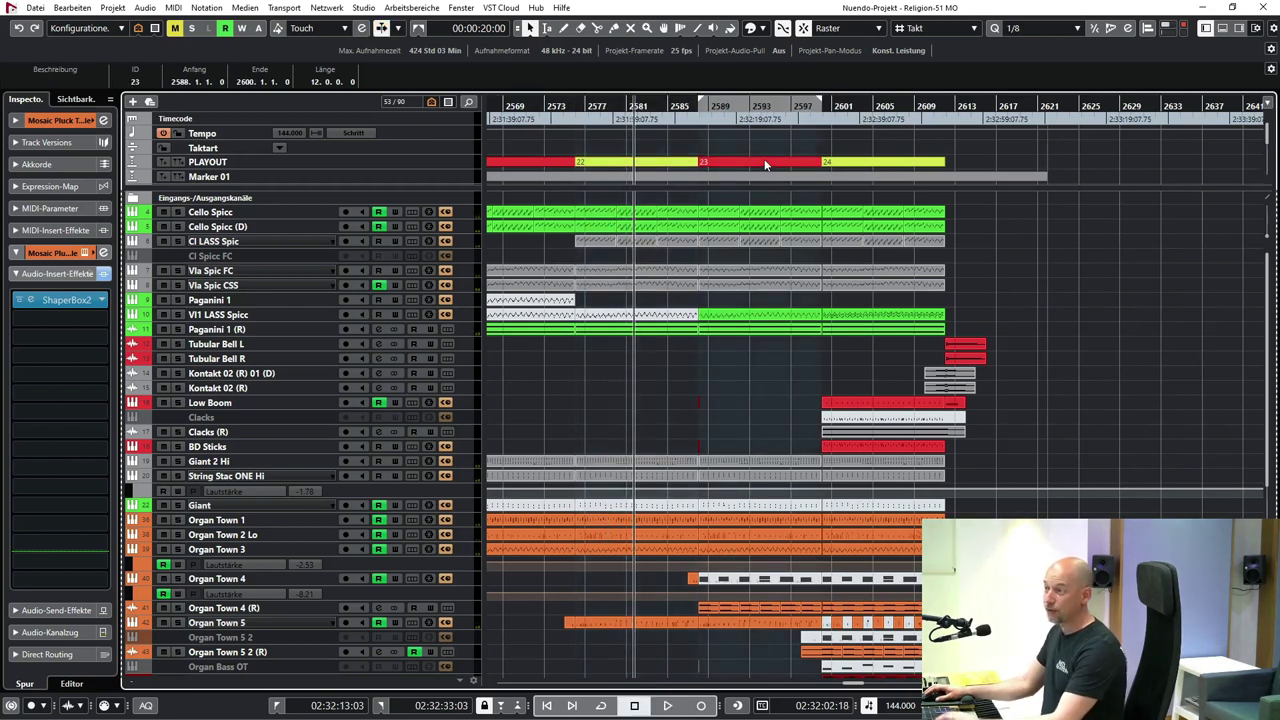
{"action": "left_click", "coordinate": [257, 314]}
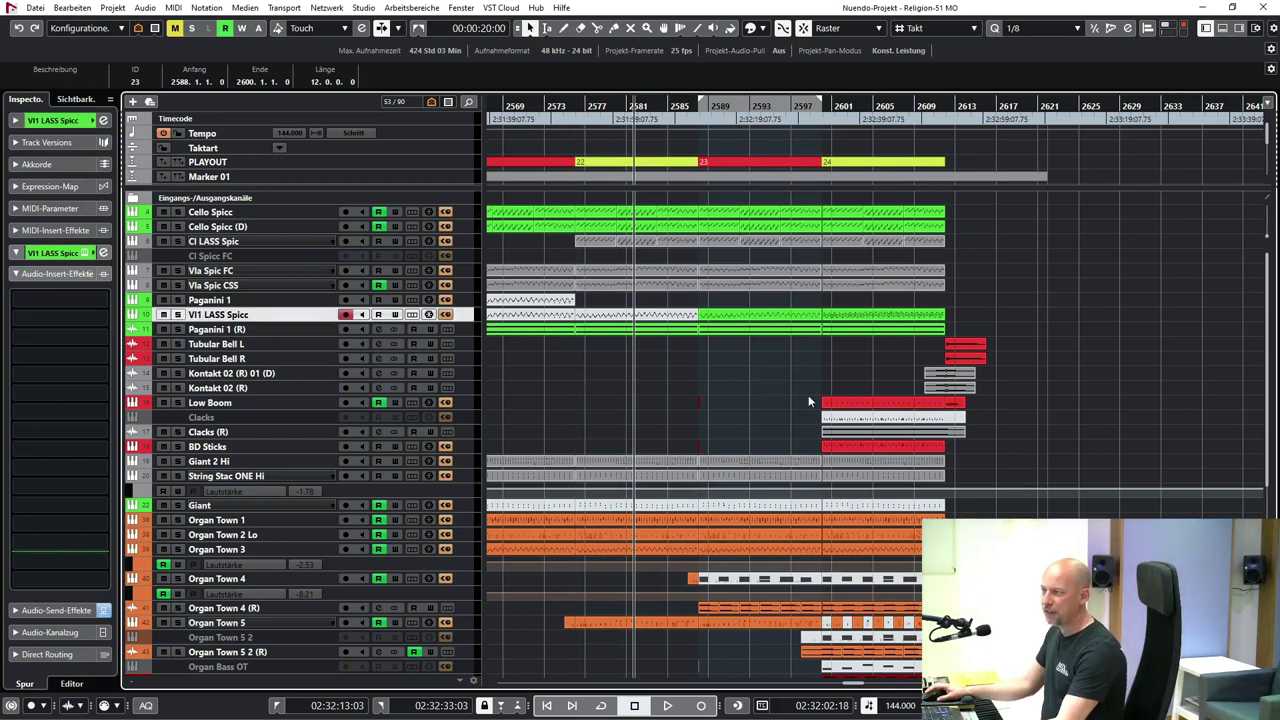
{"action": "key", "text": "KP_1"}
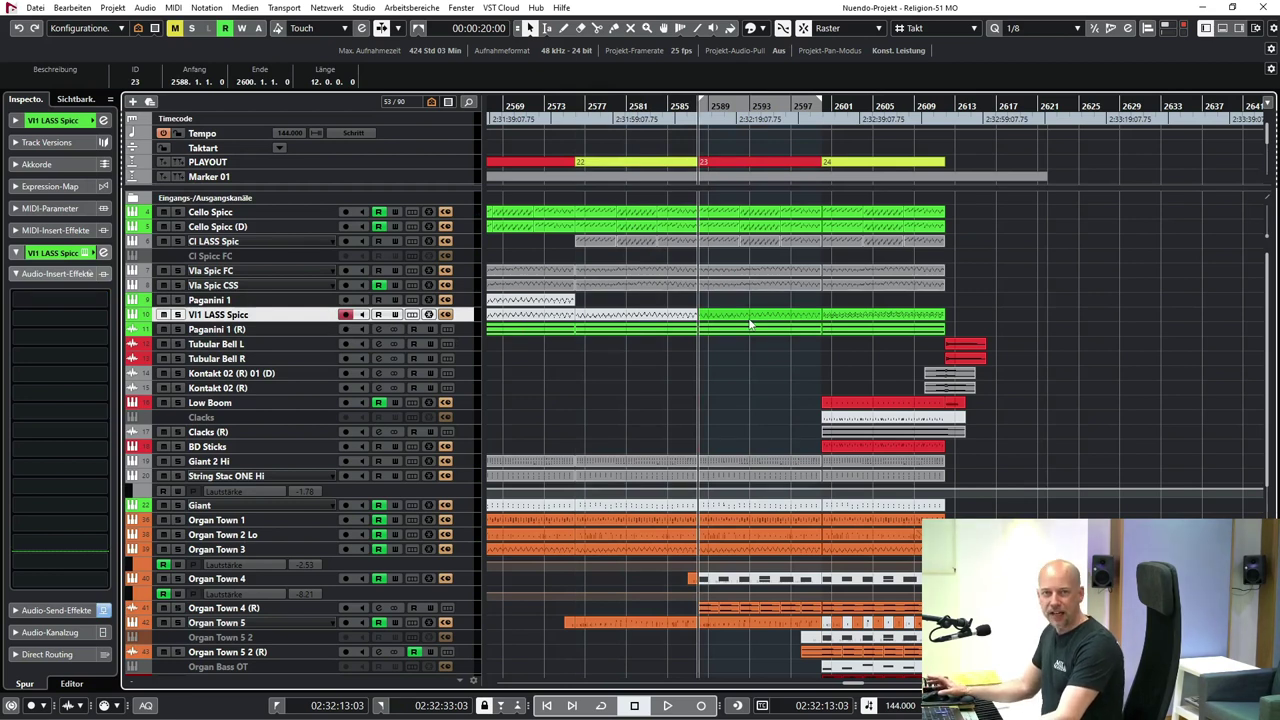
{"action": "key", "text": "space"}
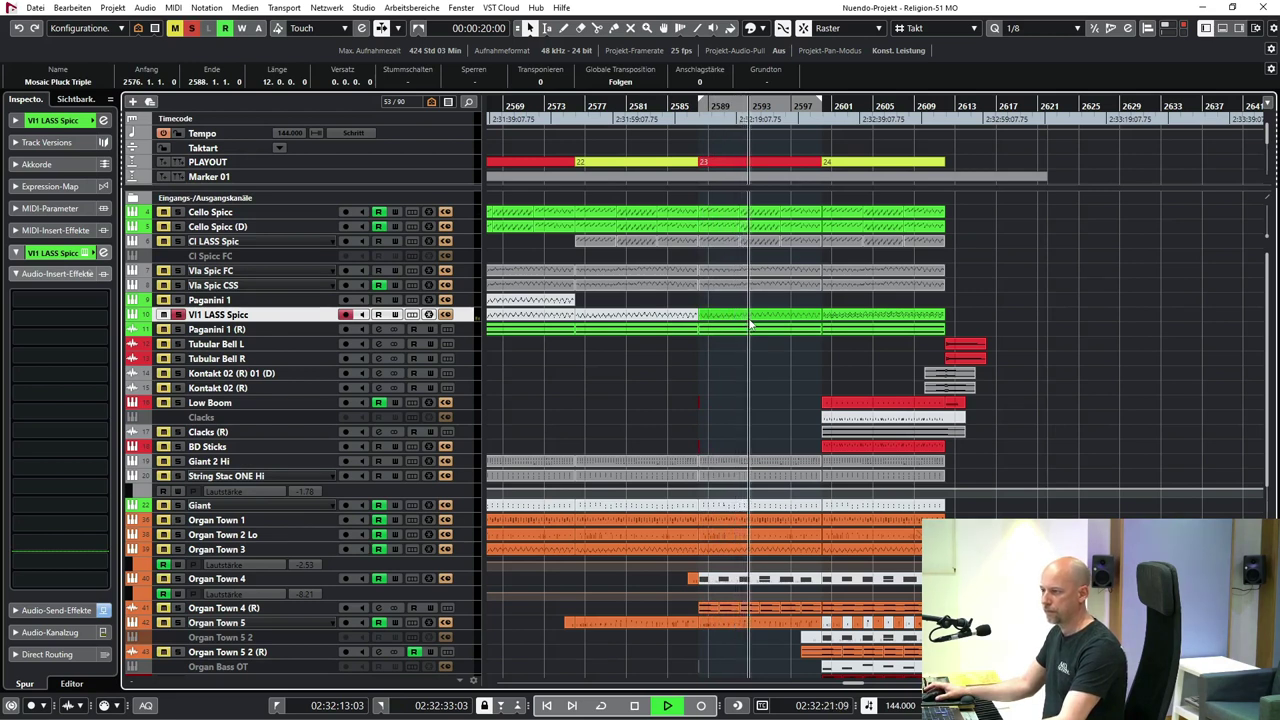
{"action": "key", "text": "space"}
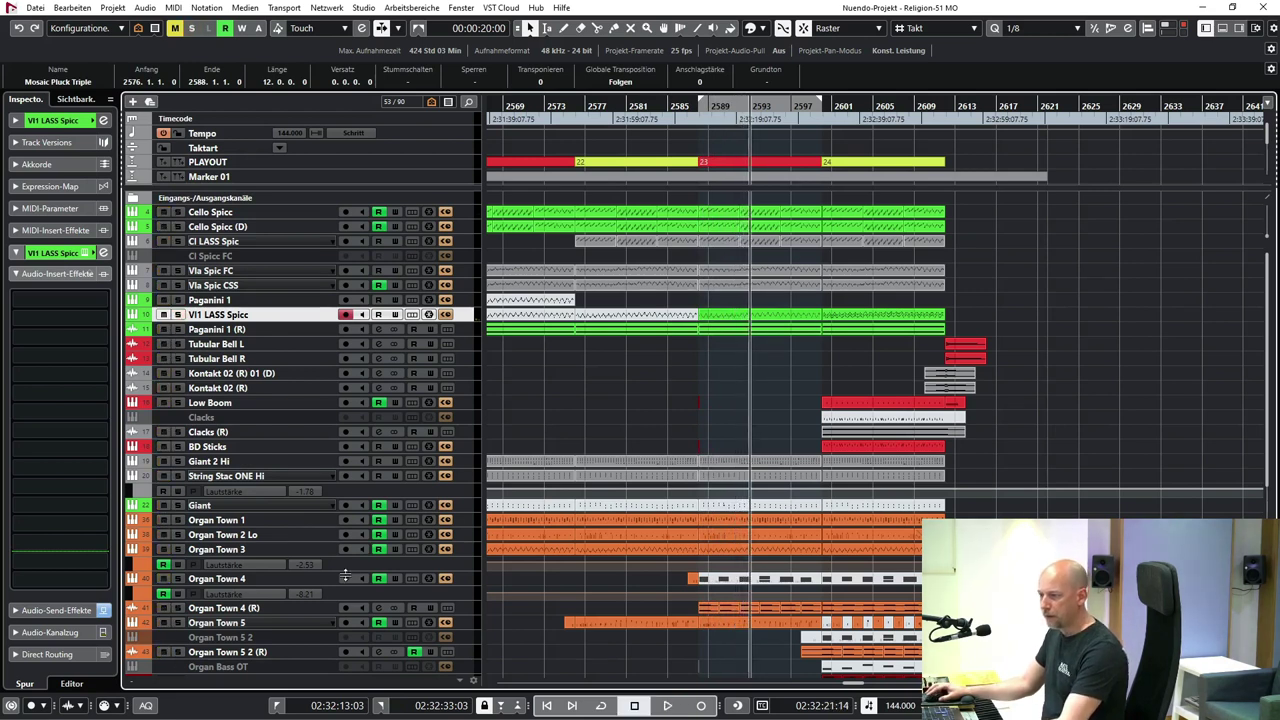
- Play the Organ Town 4 (R) track soloed from the start of marker 23, stop playback and clear its solo
{"action": "left_click", "coordinate": [220, 607]}
{"action": "scroll", "coordinate": [709, 355], "scroll_direction": "down", "scroll_amount": 3}
{"action": "key", "text": "KP_1"}
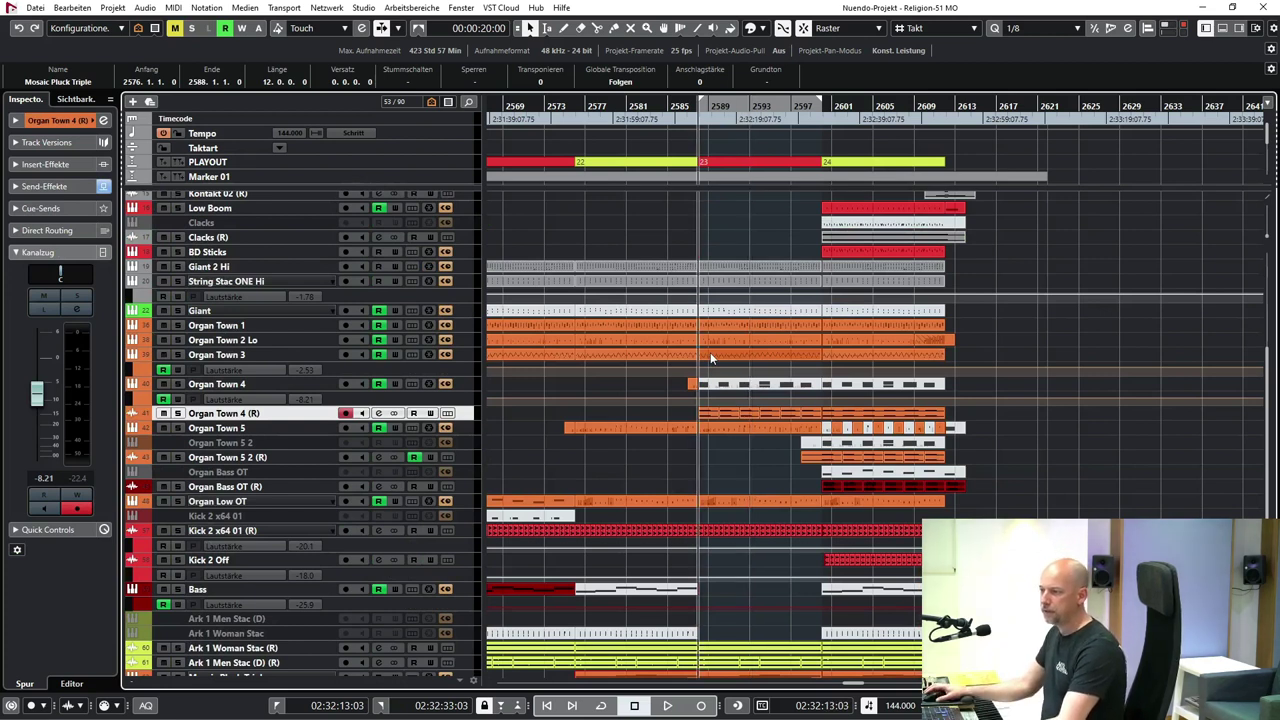
{"action": "key", "text": "space"}
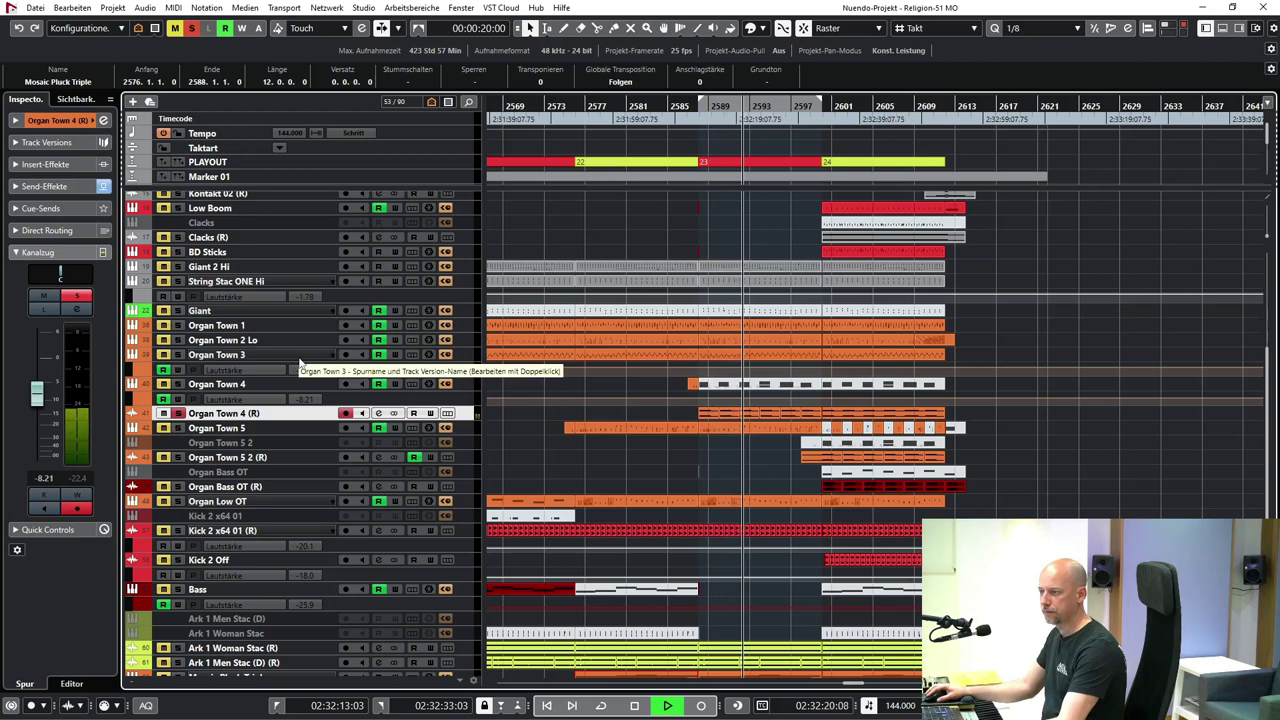
{"action": "key", "text": "space"}
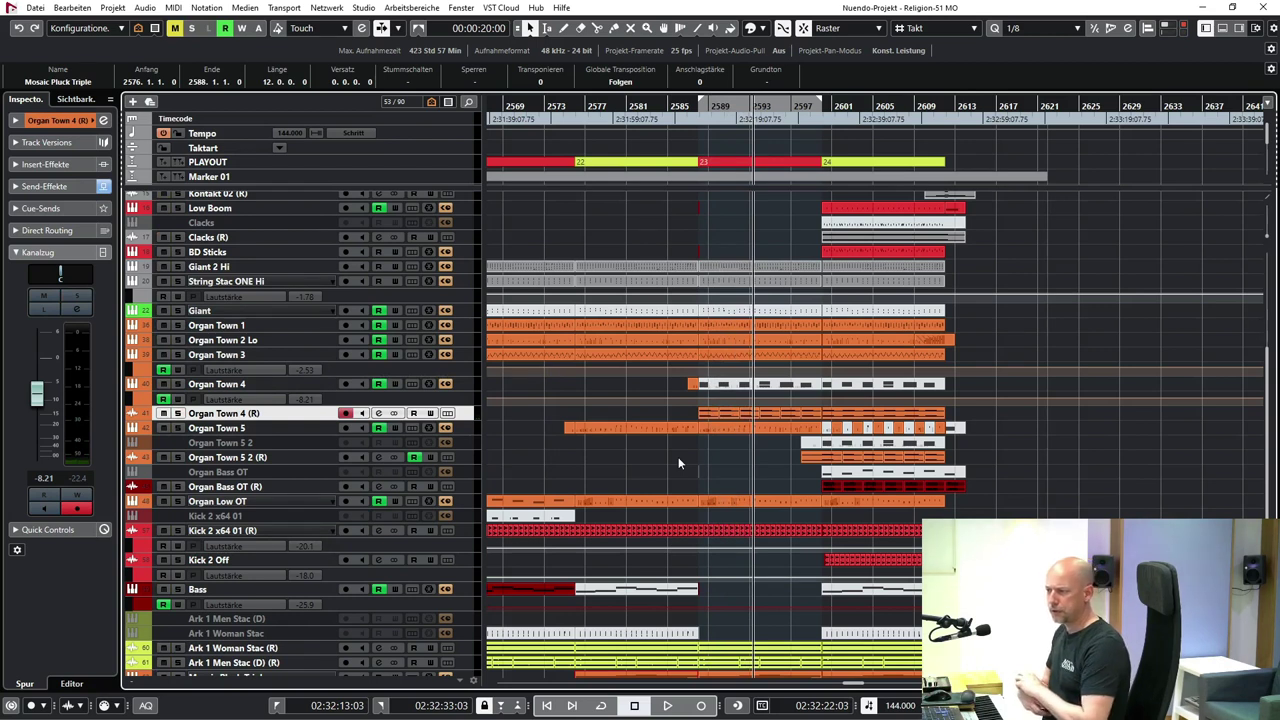
- Open the Kontakt instrument of the Organ Town 4 track and move its window clear of the webcam-side tracks
{"action": "left_click", "coordinate": [313, 384]}
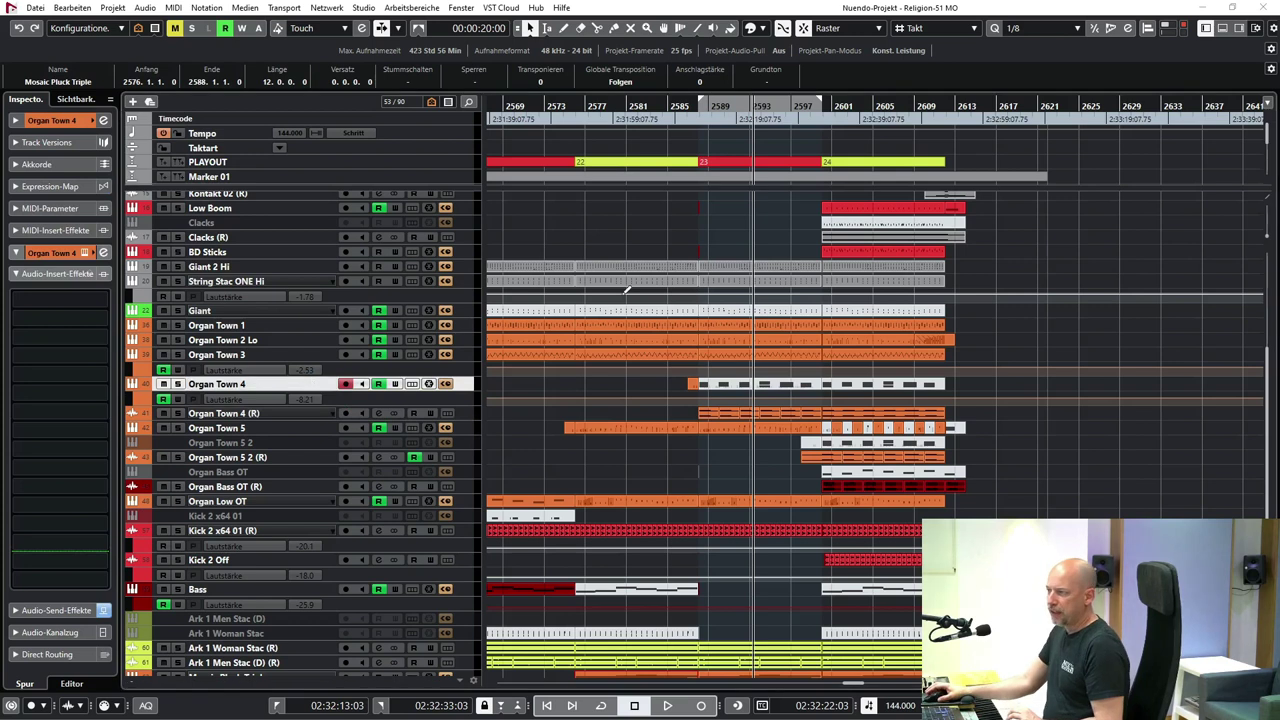
{"action": "key", "text": "e"}
{"action": "left_click_drag", "start_coordinate": [477, 42], "coordinate": [292, 48]}
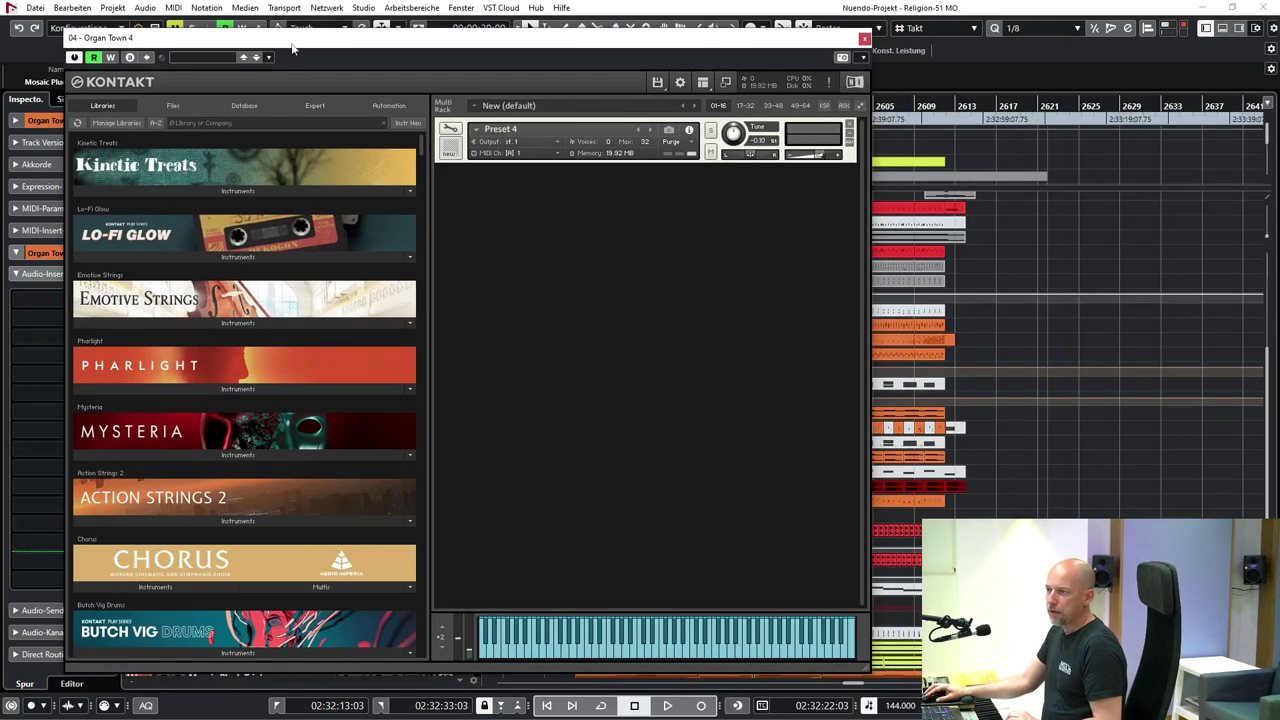
- Close the Organ Town 4 Kontakt window and select clips on the Organ Town 4 (R) track to view their details
{"action": "left_click", "coordinate": [864, 41]}
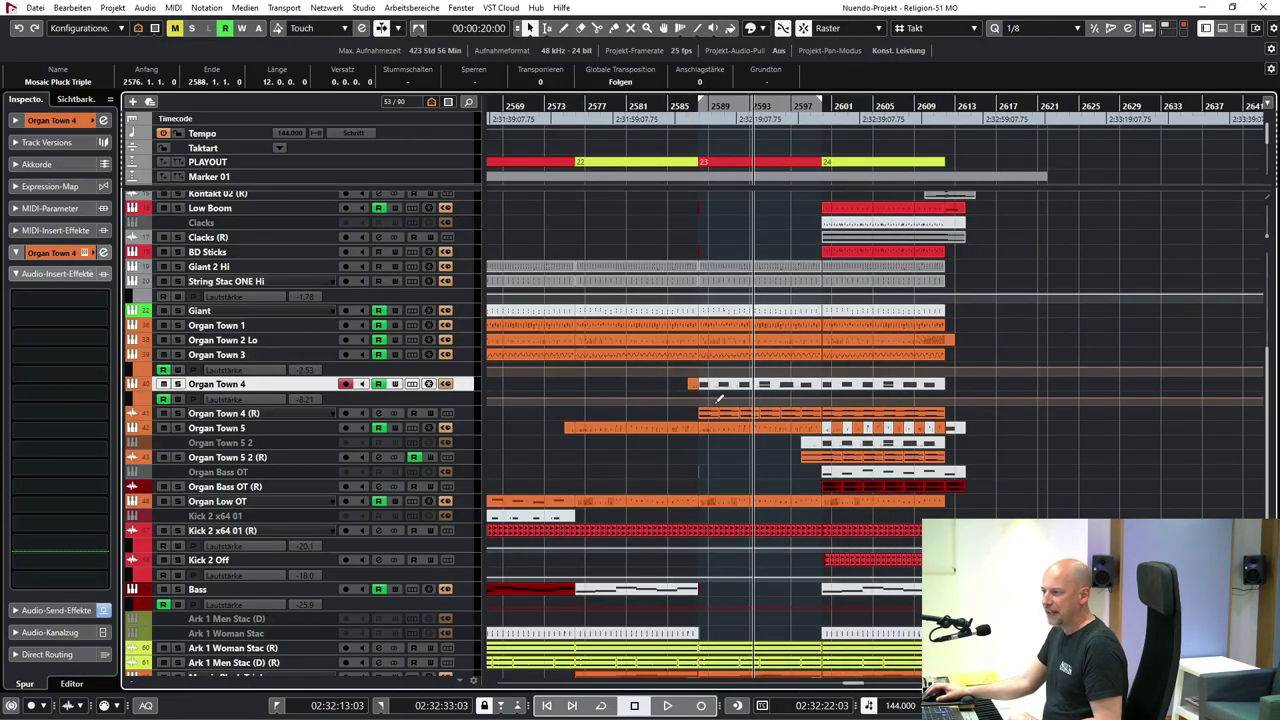
{"action": "left_click", "coordinate": [685, 414]}
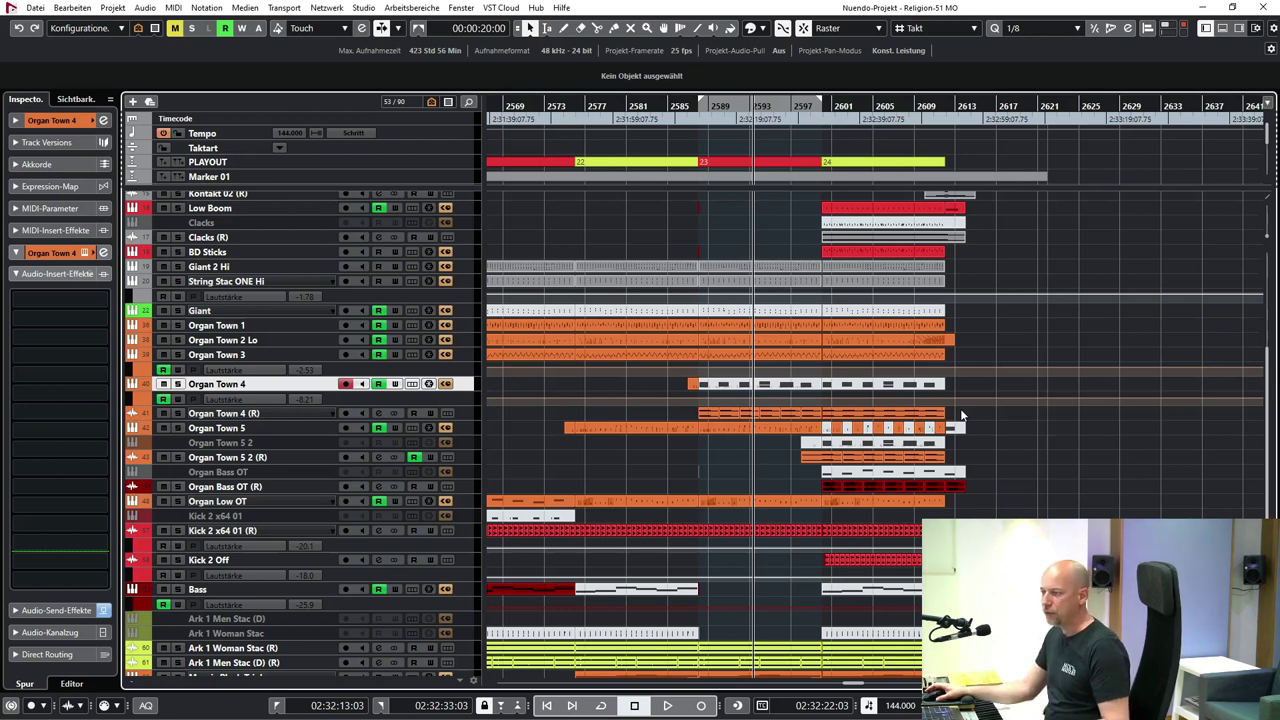
{"action": "left_click", "coordinate": [768, 419]}
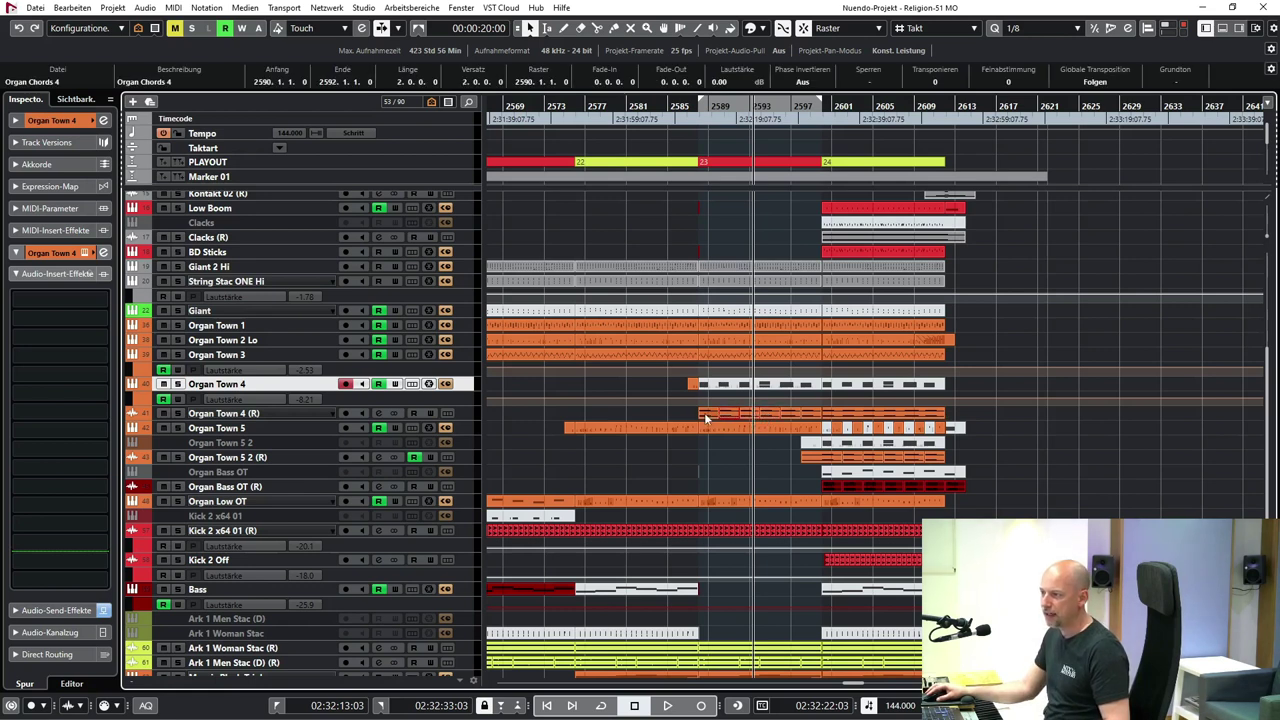
{"action": "left_click", "coordinate": [775, 413]}
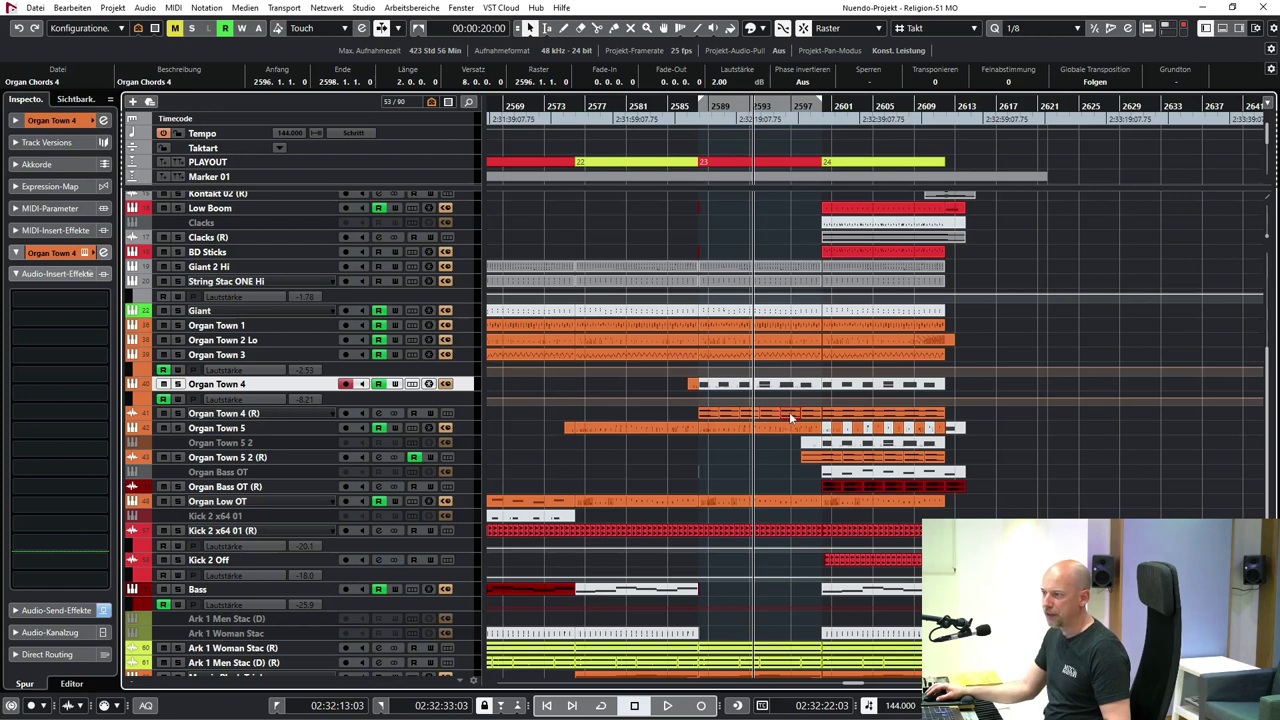
{"action": "left_click", "coordinate": [836, 418]}
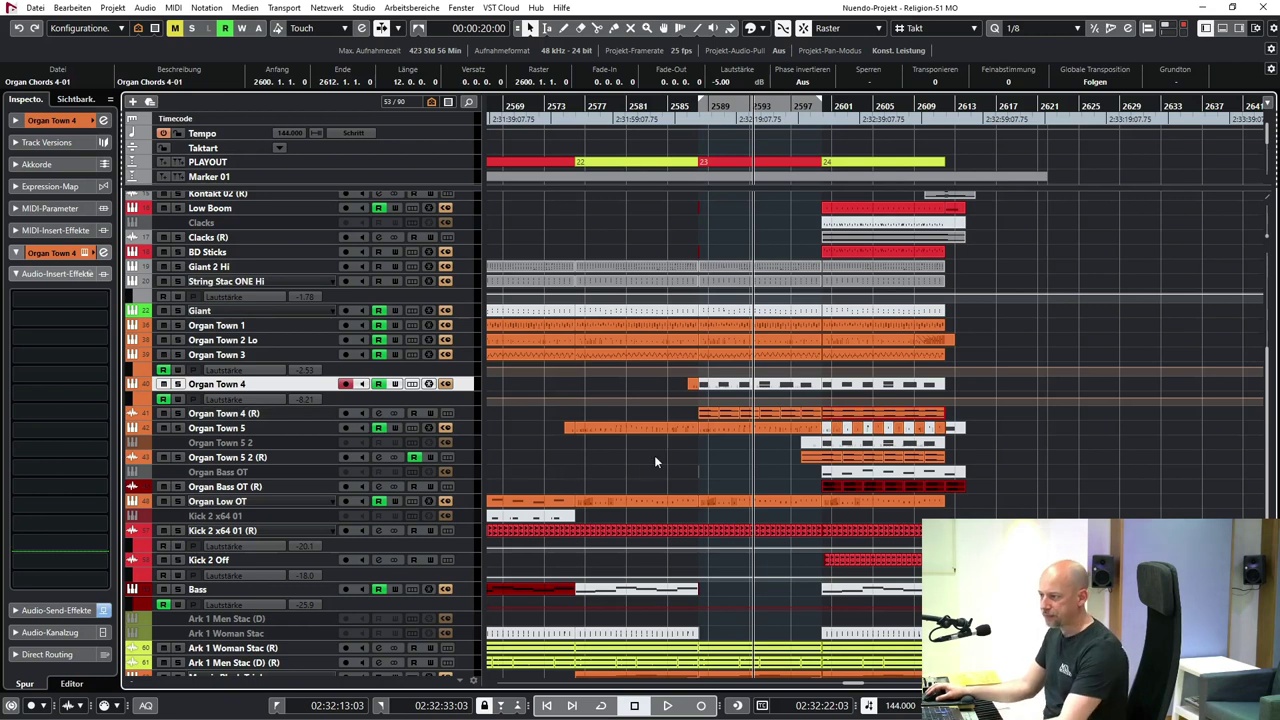
- Set the locators to marker 24, place the playback cursor at its start and clear the marker selection
{"action": "scroll", "coordinate": [657, 452], "scroll_direction": "down", "scroll_amount": 2}
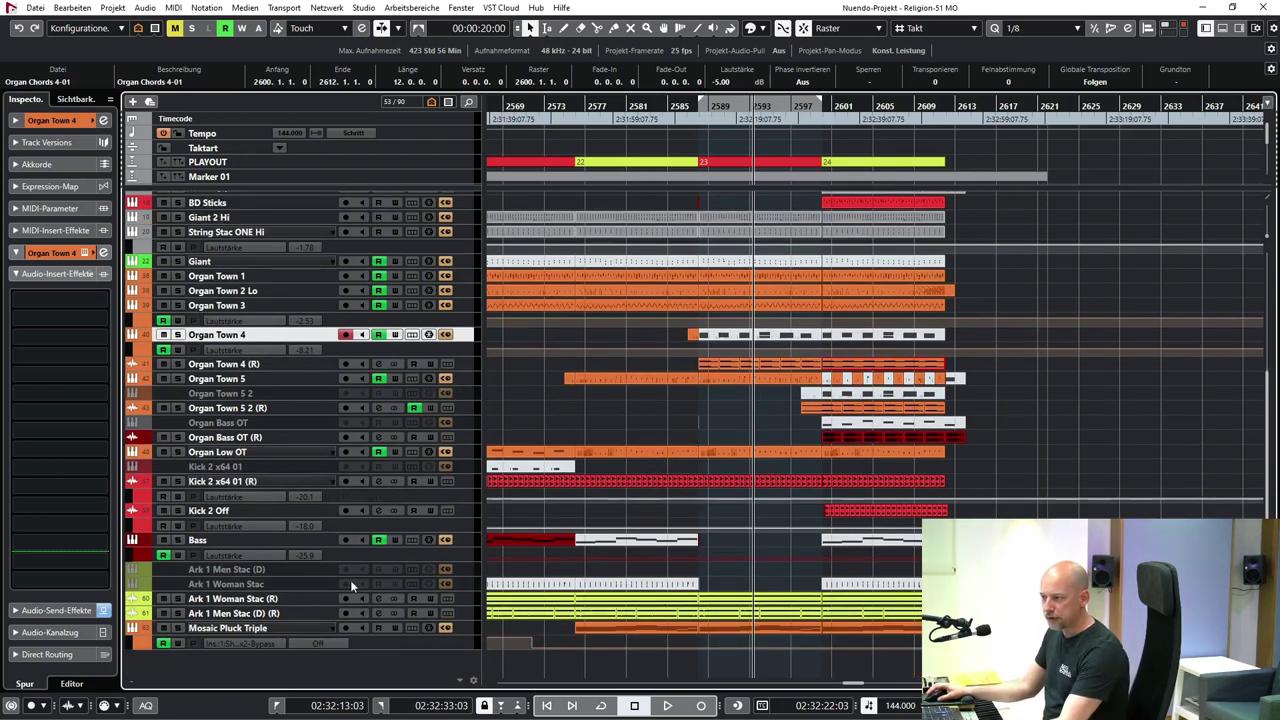
{"action": "scroll", "coordinate": [726, 603], "scroll_direction": "up", "scroll_amount": 6}
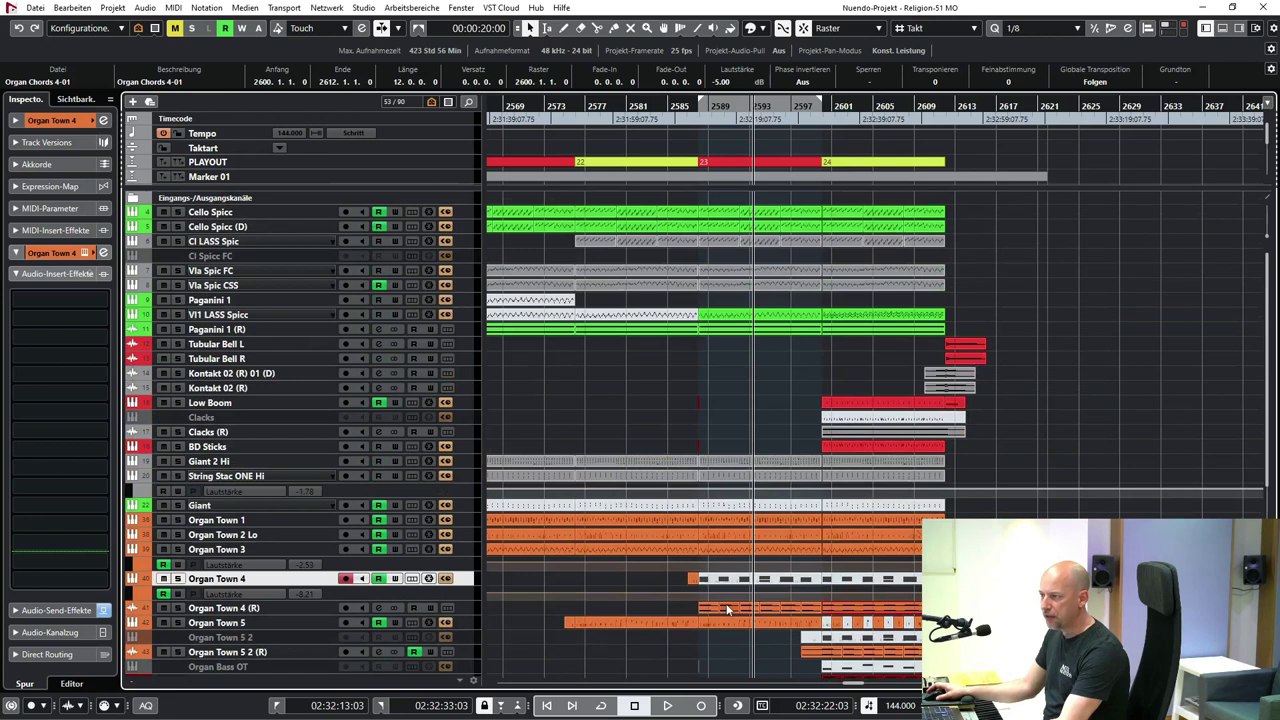
{"action": "scroll", "coordinate": [737, 385], "scroll_direction": "down", "scroll_amount": 2}
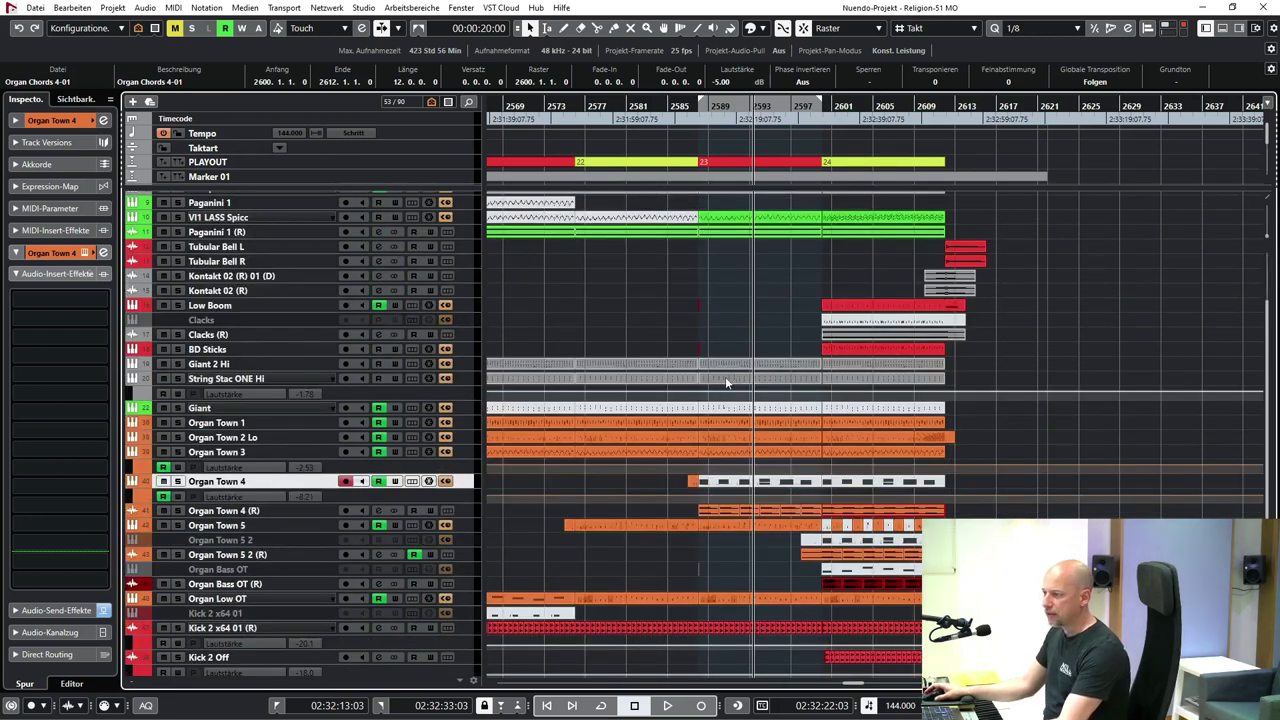
{"action": "left_click", "coordinate": [857, 163]}
{"action": "key", "text": "p"}
{"action": "key", "text": "l"}
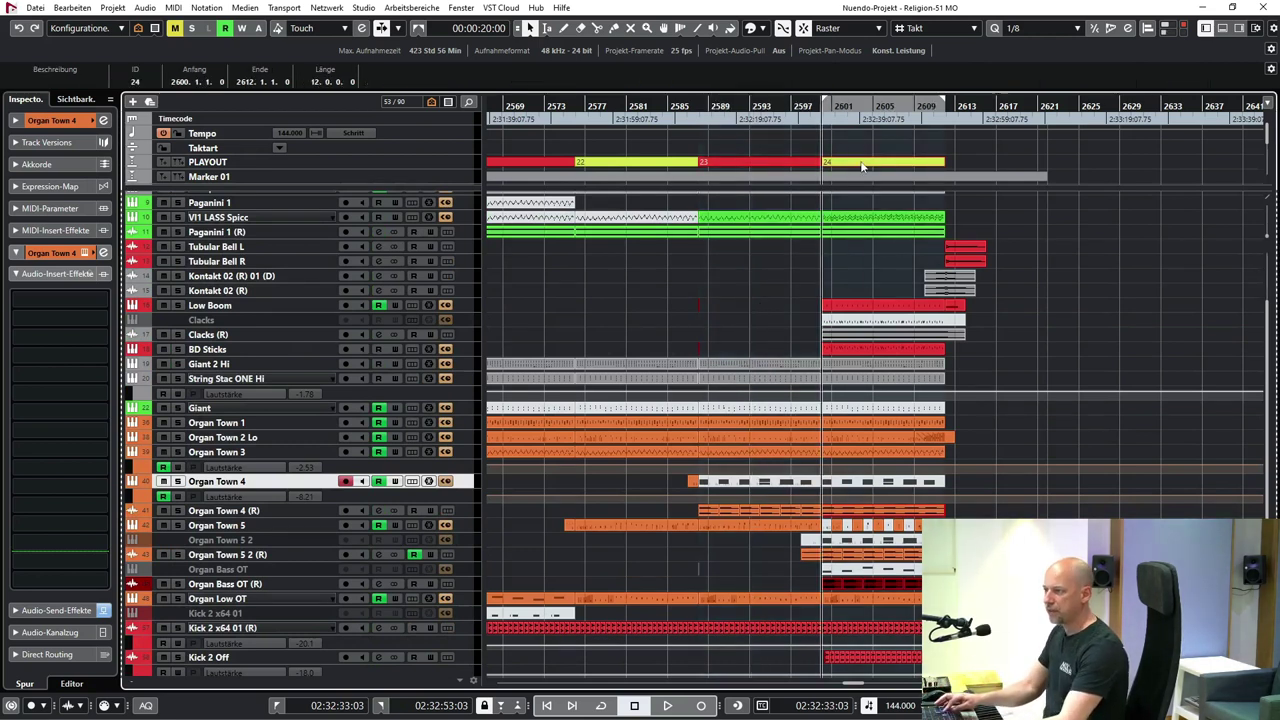
{"action": "left_click", "coordinate": [761, 270]}
{"action": "scroll", "coordinate": [761, 270], "scroll_direction": "up", "scroll_amount": 3}
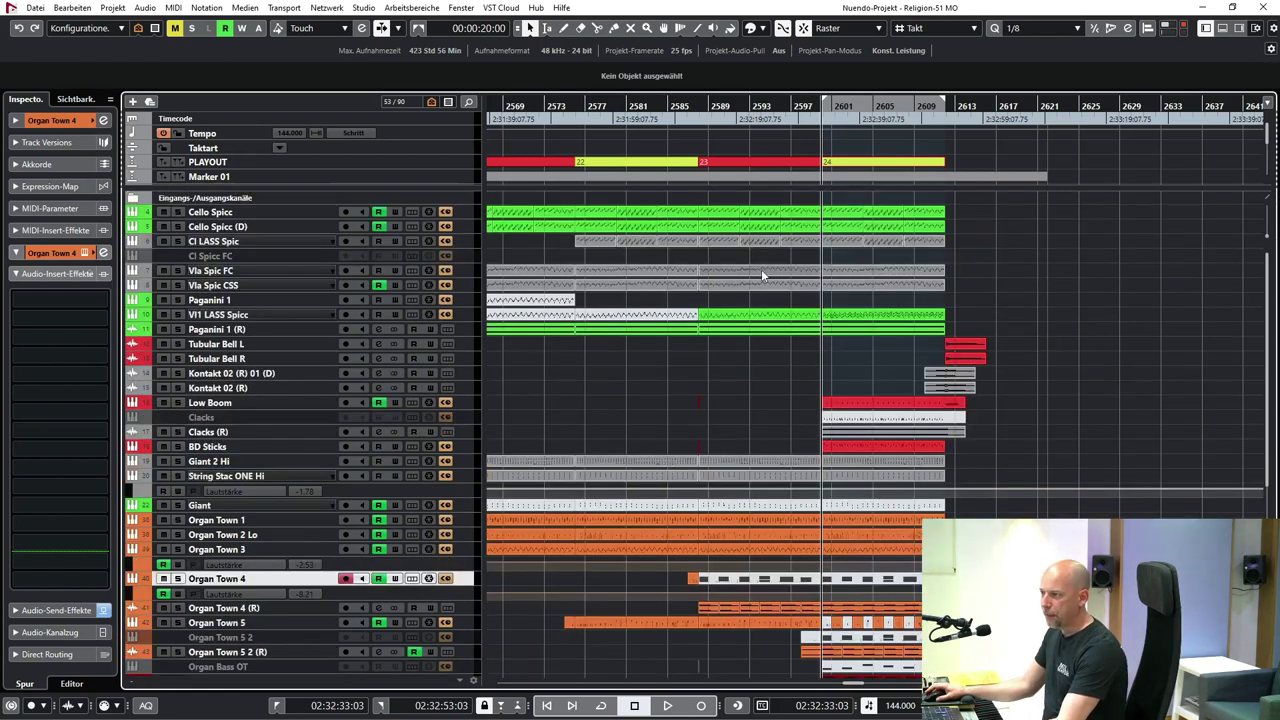
- Select the Low Boom track, play marker 24 with BD Sticks soloed, stop playback and clear the solo
{"action": "scroll", "coordinate": [761, 269], "scroll_direction": "down", "scroll_amount": 3}
{"action": "left_click", "coordinate": [296, 305]}
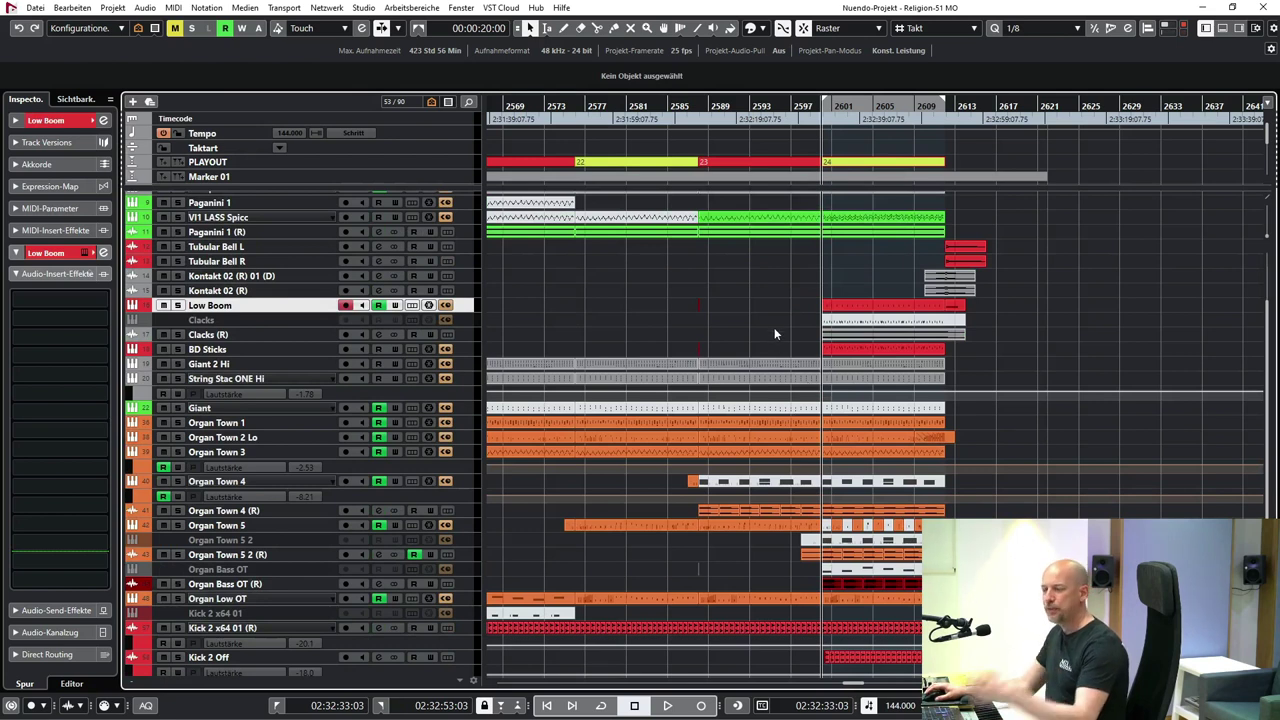
{"action": "key", "text": "space"}
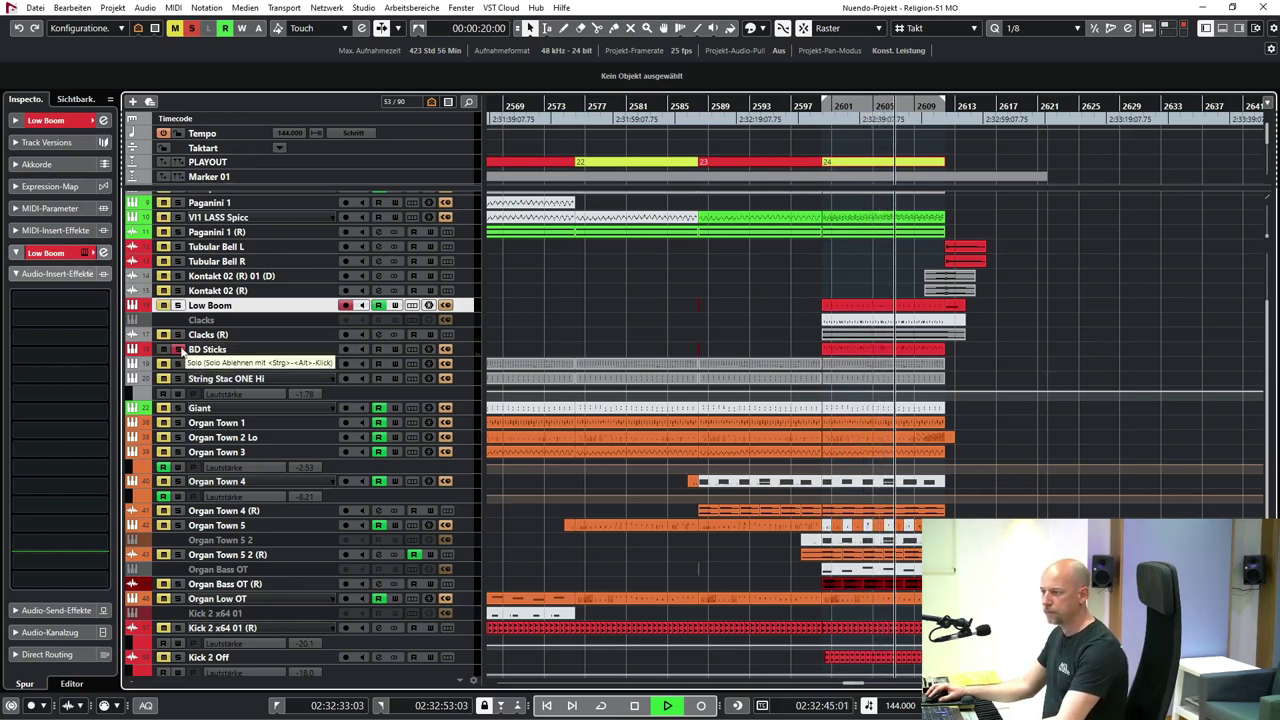
{"action": "key", "text": "space"}
{"action": "left_click", "coordinate": [177, 349]}
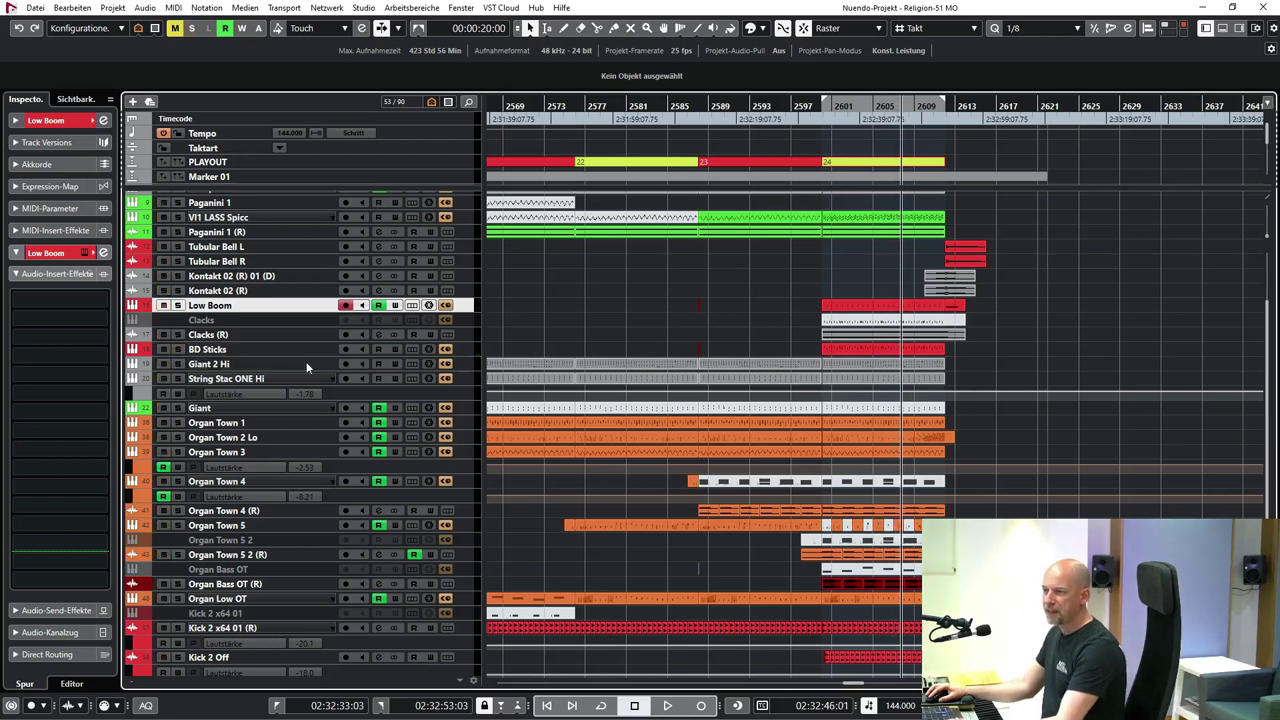
- Play the Organ Town 5 2 (R) track soloed from the start of marker 24 and stop
{"action": "scroll", "coordinate": [734, 353], "scroll_direction": "down", "scroll_amount": 3}
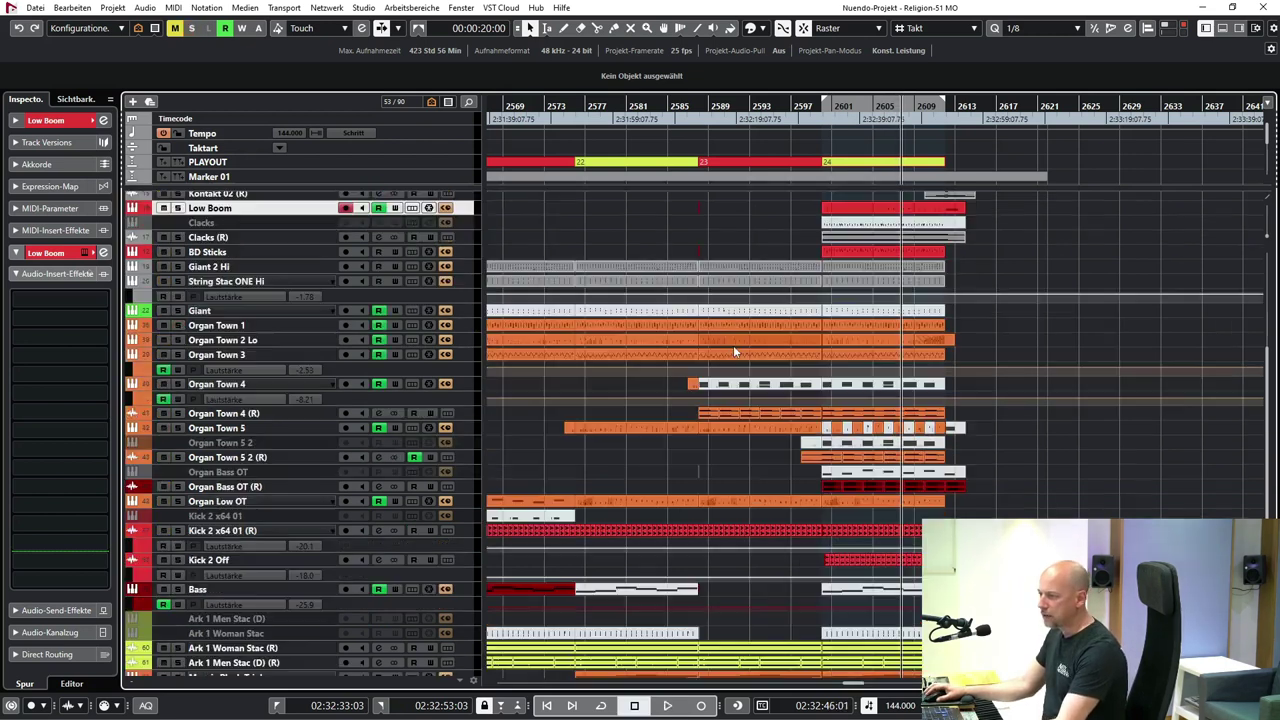
{"action": "left_click", "coordinate": [250, 456]}
{"action": "key", "text": "KP_0"}
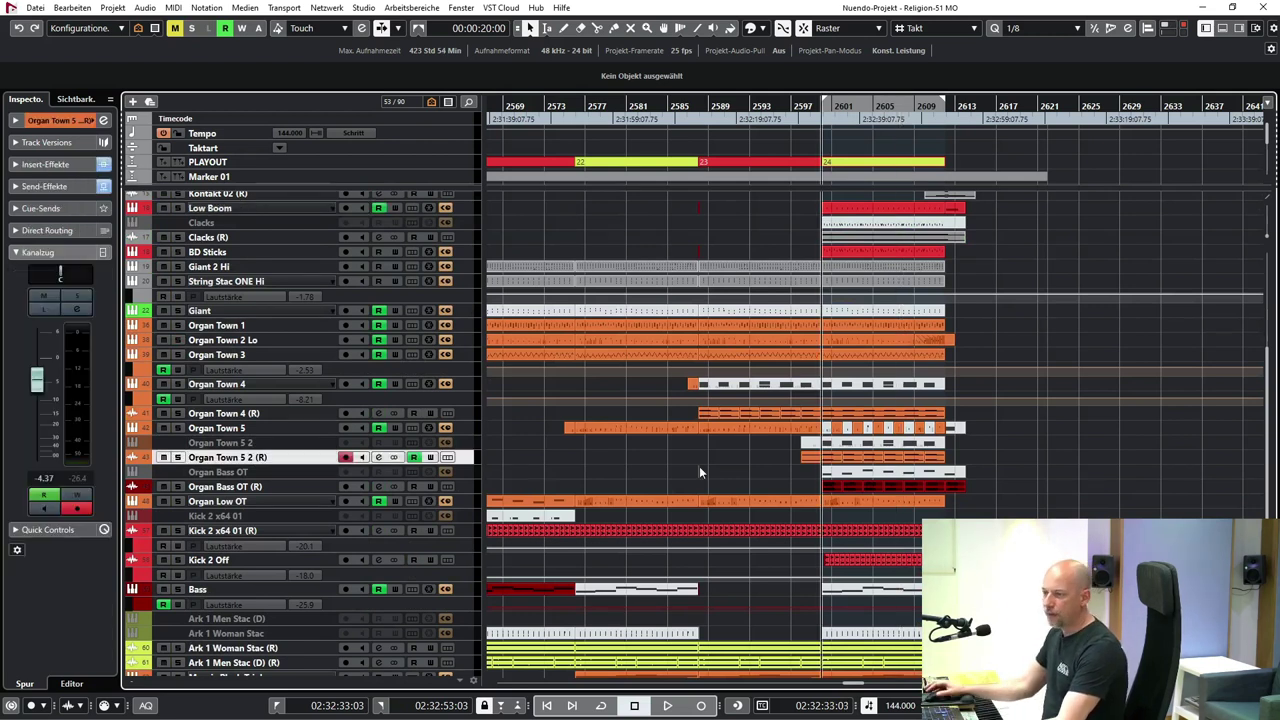
{"action": "key", "text": "s"}
{"action": "key", "text": "space"}
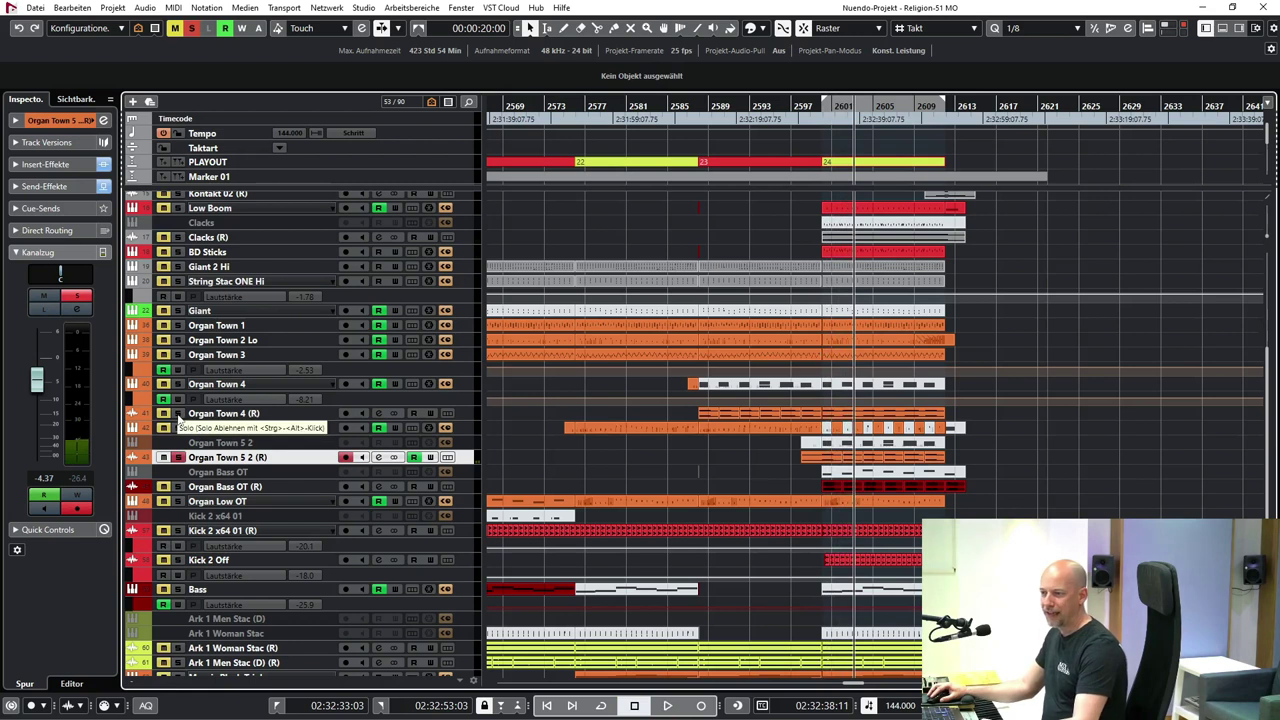
- Switch the solo to Organ Town 4 (R) only, play the track in marker 24 and stop
{"action": "left_click", "coordinate": [178, 413], "text": "ctrl"}
{"action": "key", "text": "space"}
{"action": "key", "text": "space"}
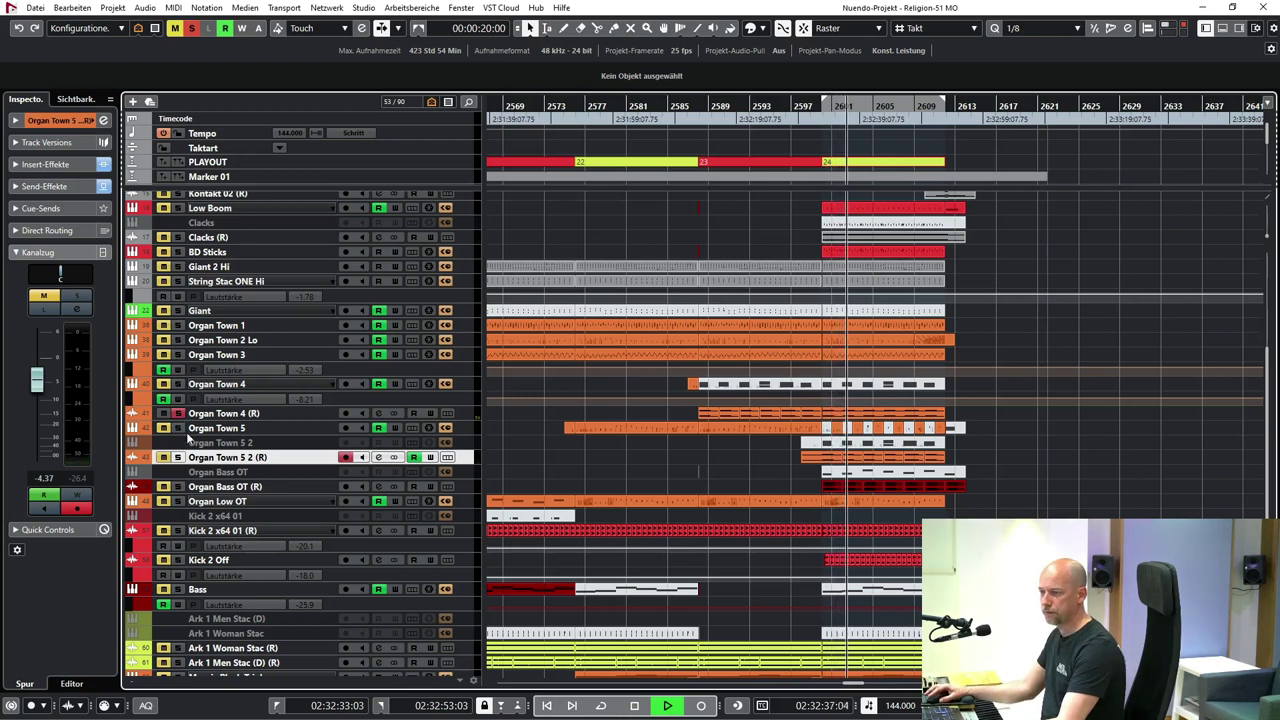
{"action": "key", "text": "space"}
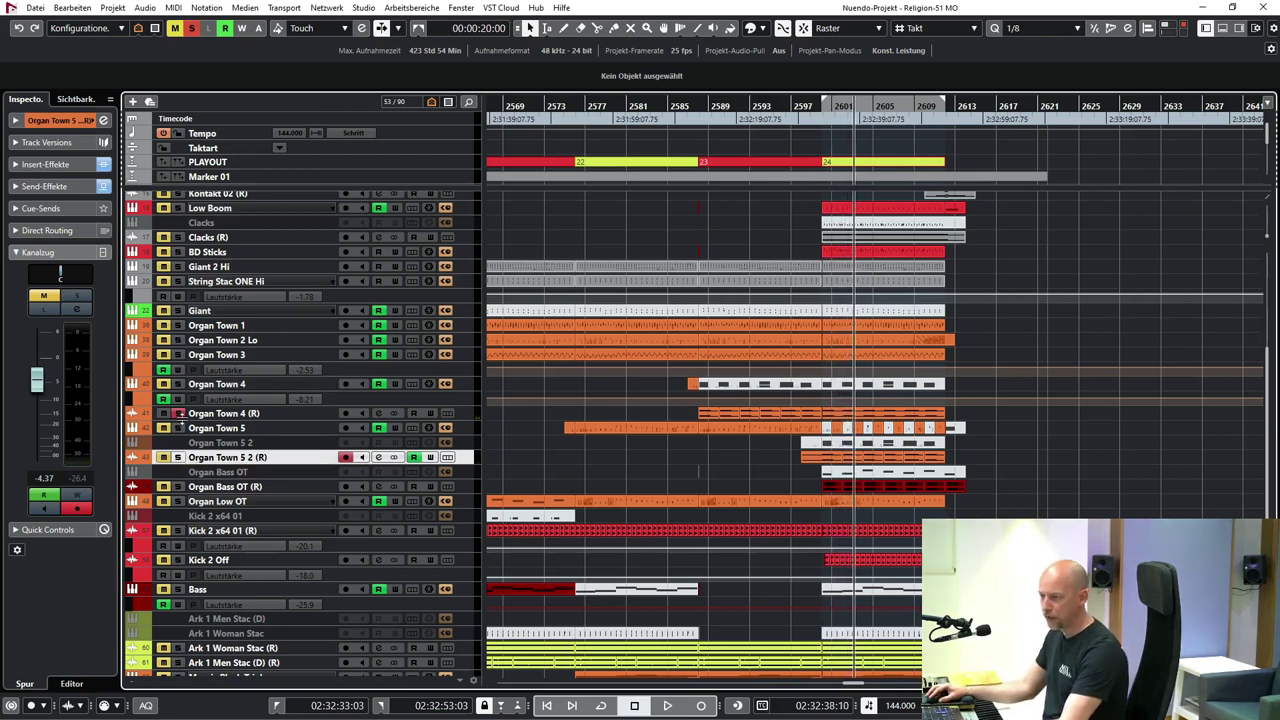
- Play the Organ Bass OT (R) track soloed from the start of marker 24, stop, clear its solo and show its insert effects
{"action": "left_click", "coordinate": [633, 490]}
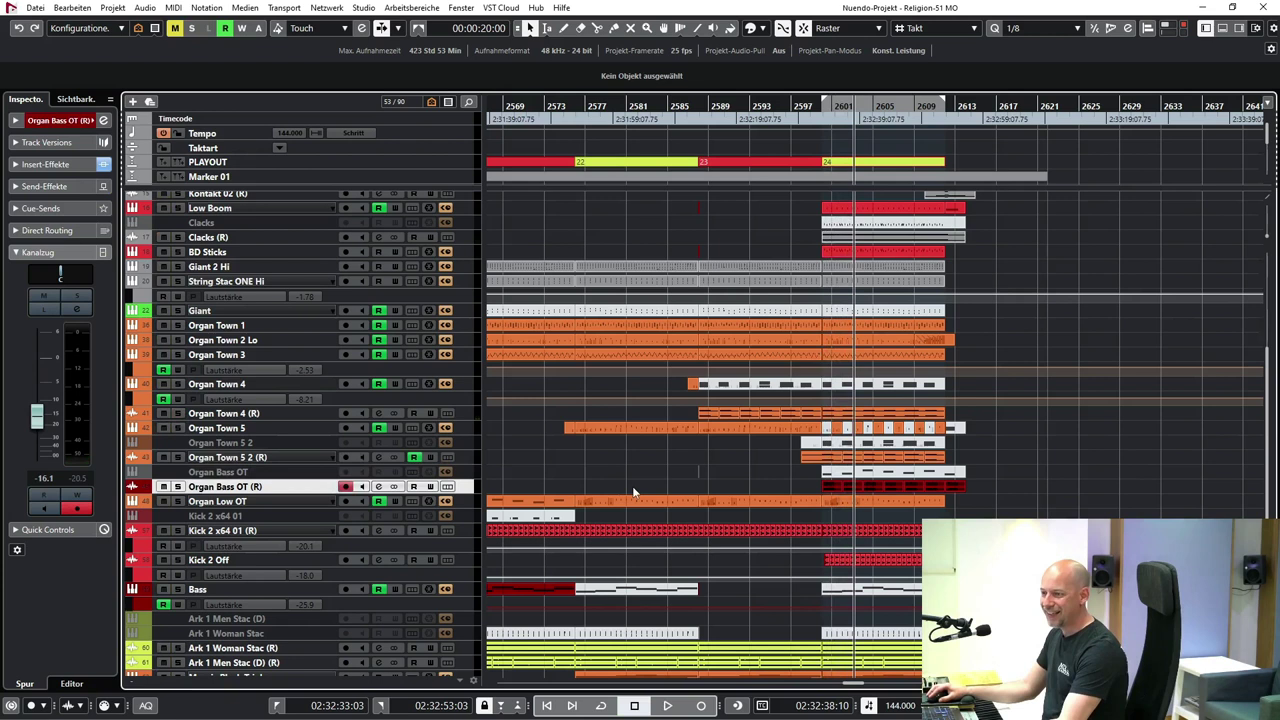
{"action": "key", "text": "KP_1"}
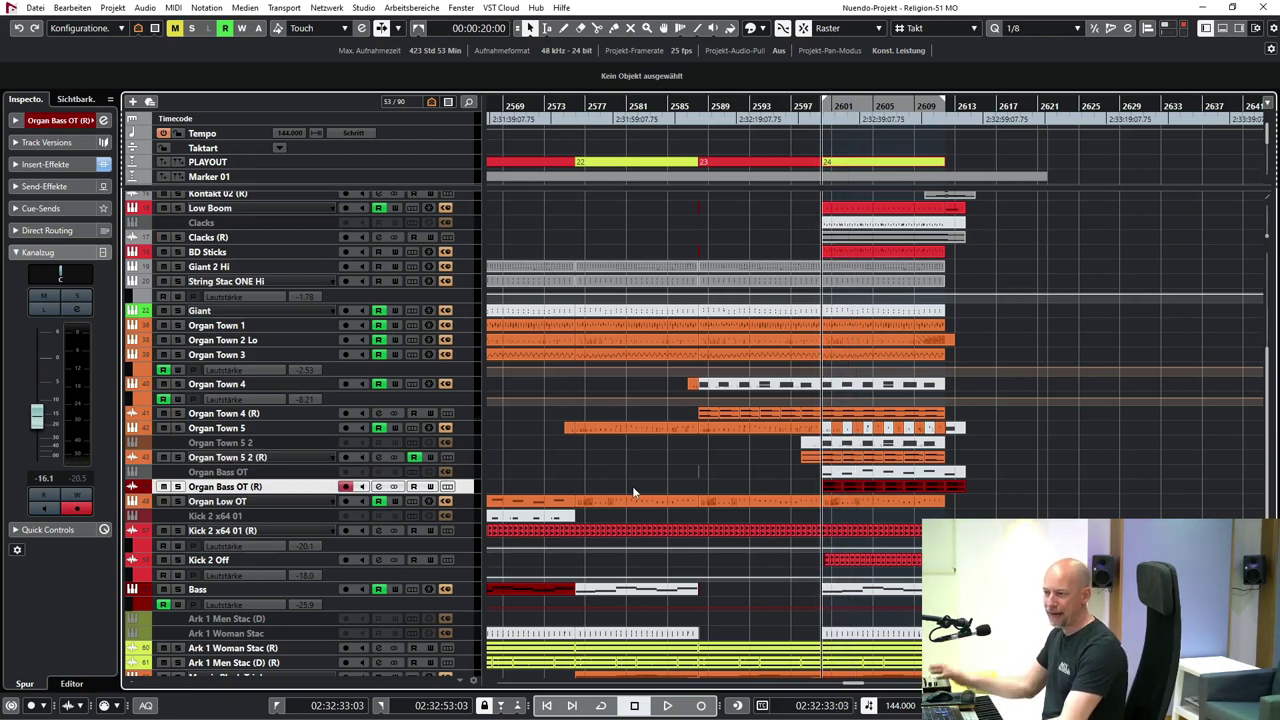
{"action": "key", "text": "s"}
{"action": "key", "text": "space"}
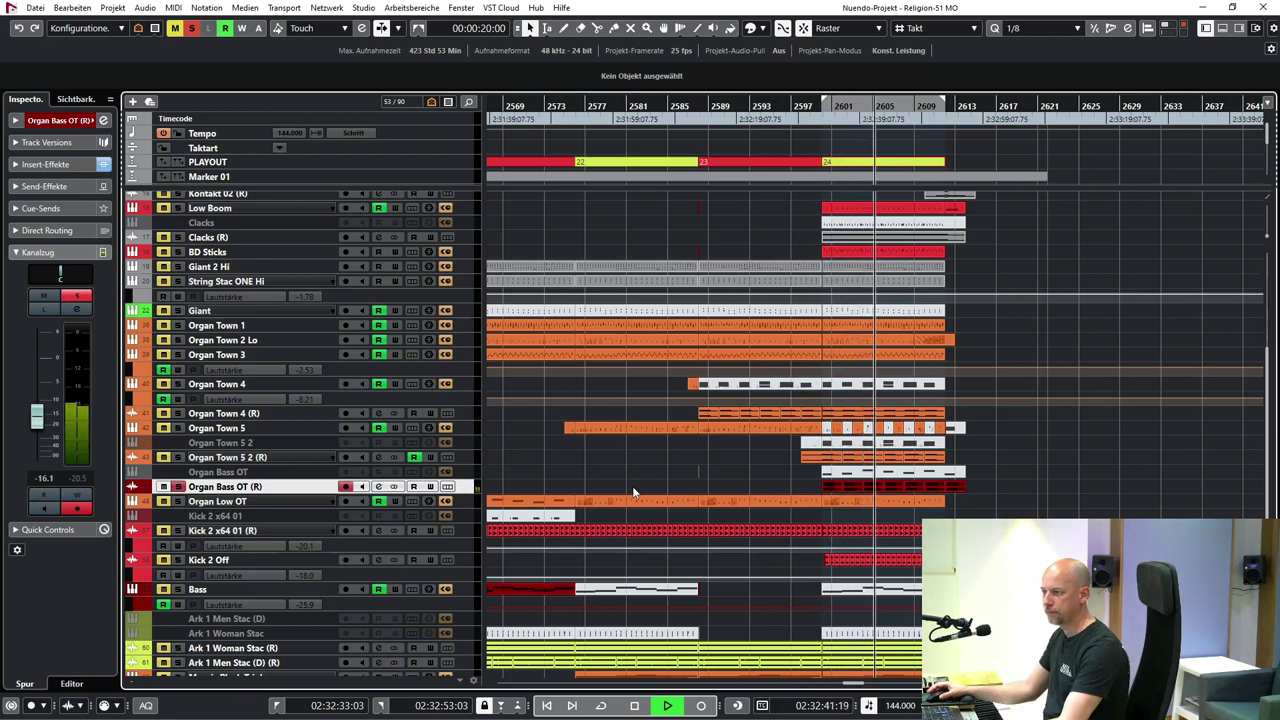
{"action": "key", "text": "space"}
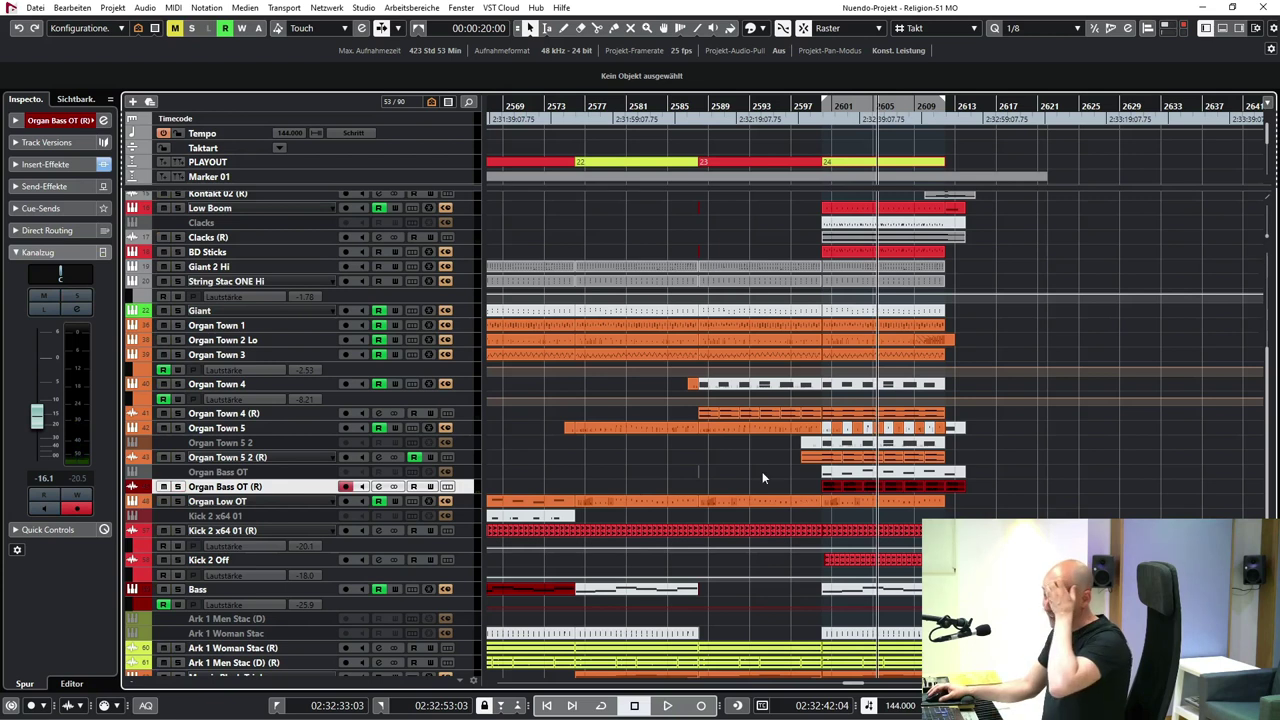
{"action": "left_click", "coordinate": [77, 165]}
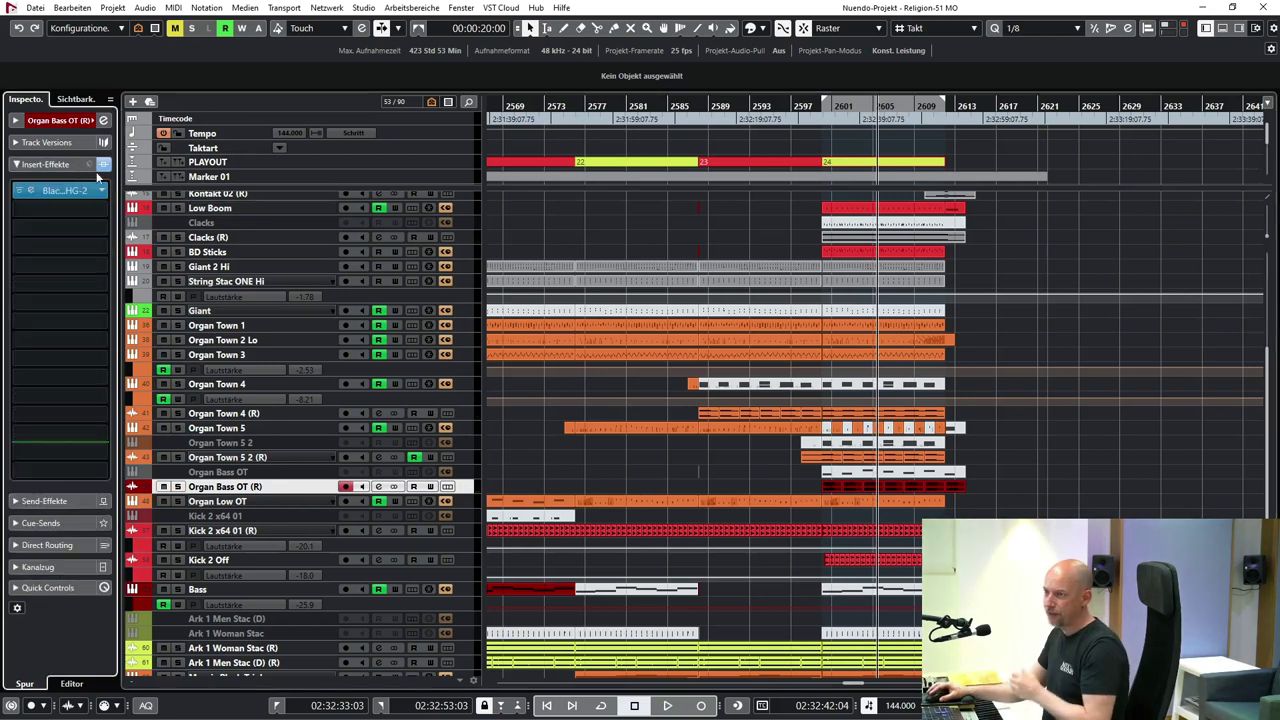
- Play the Kick 2 x64 01 (R) track soloed from the start of marker 24 and stop playback
{"action": "scroll", "coordinate": [525, 410], "scroll_direction": "down", "scroll_amount": 2}
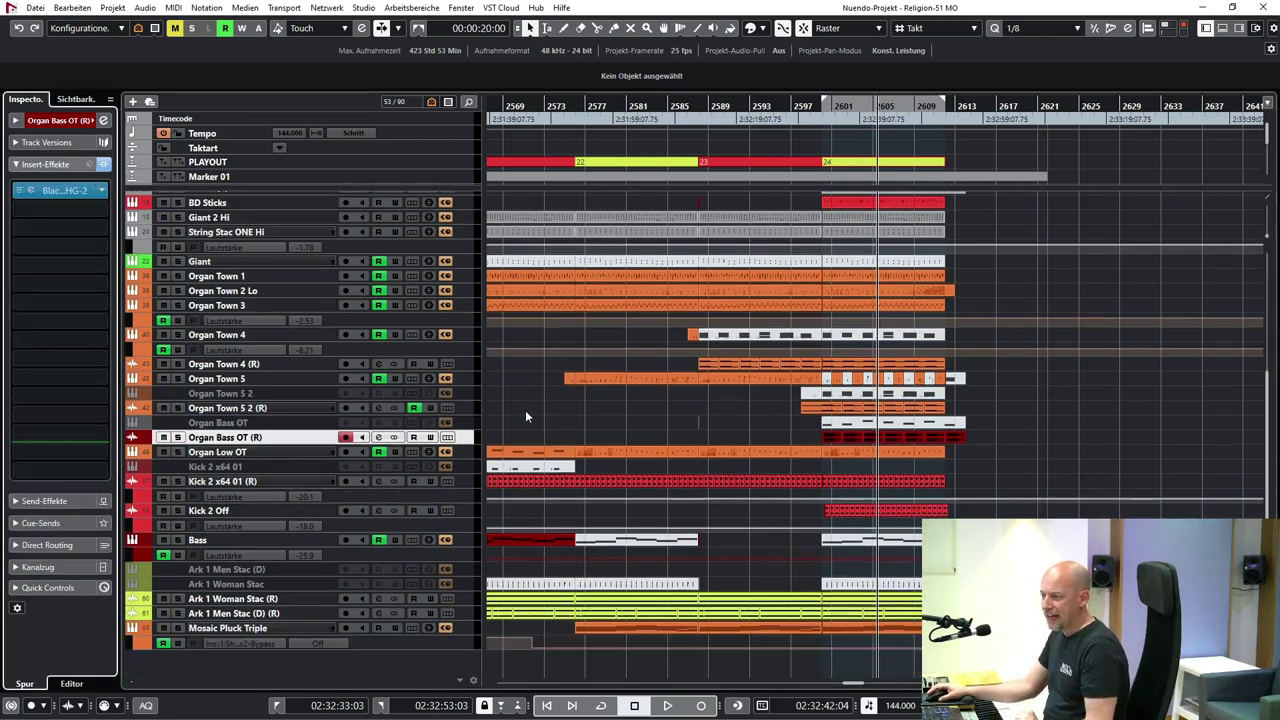
{"action": "left_click", "coordinate": [214, 511]}
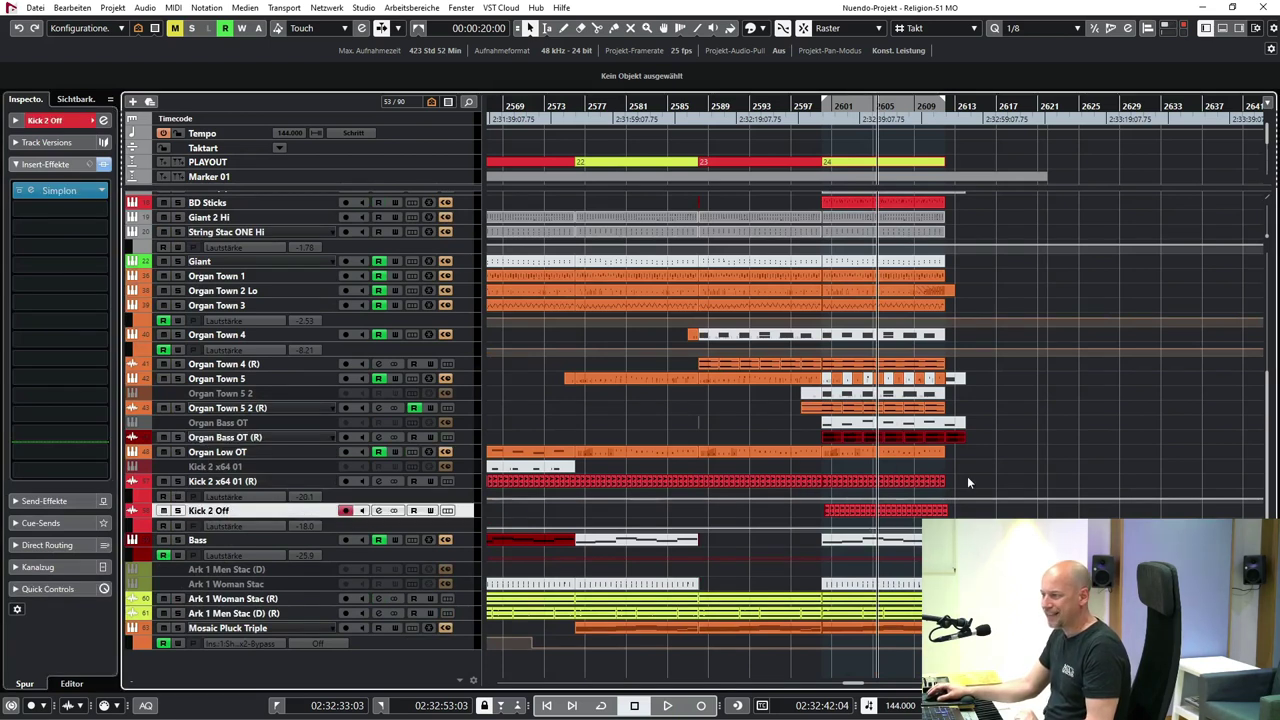
{"action": "key", "text": "h"}
{"action": "key", "text": "h"}
{"action": "key", "text": "h"}
{"action": "key", "text": "h"}
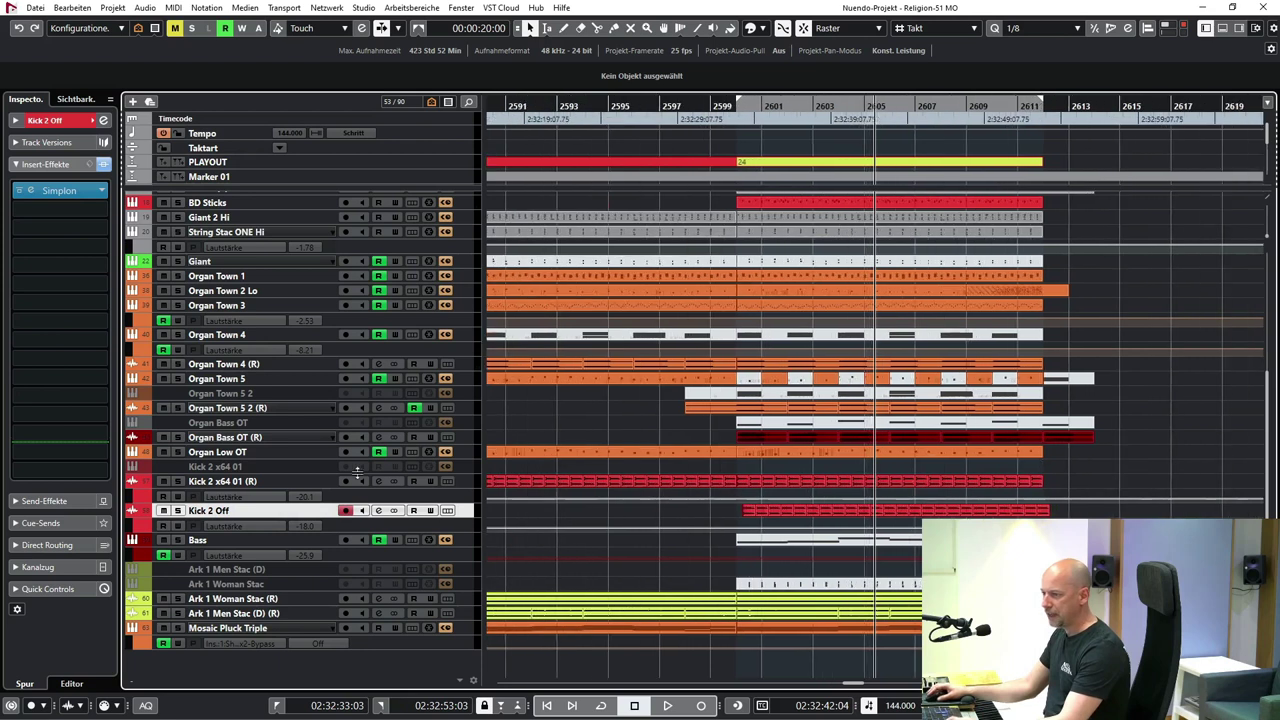
{"action": "left_click", "coordinate": [273, 484]}
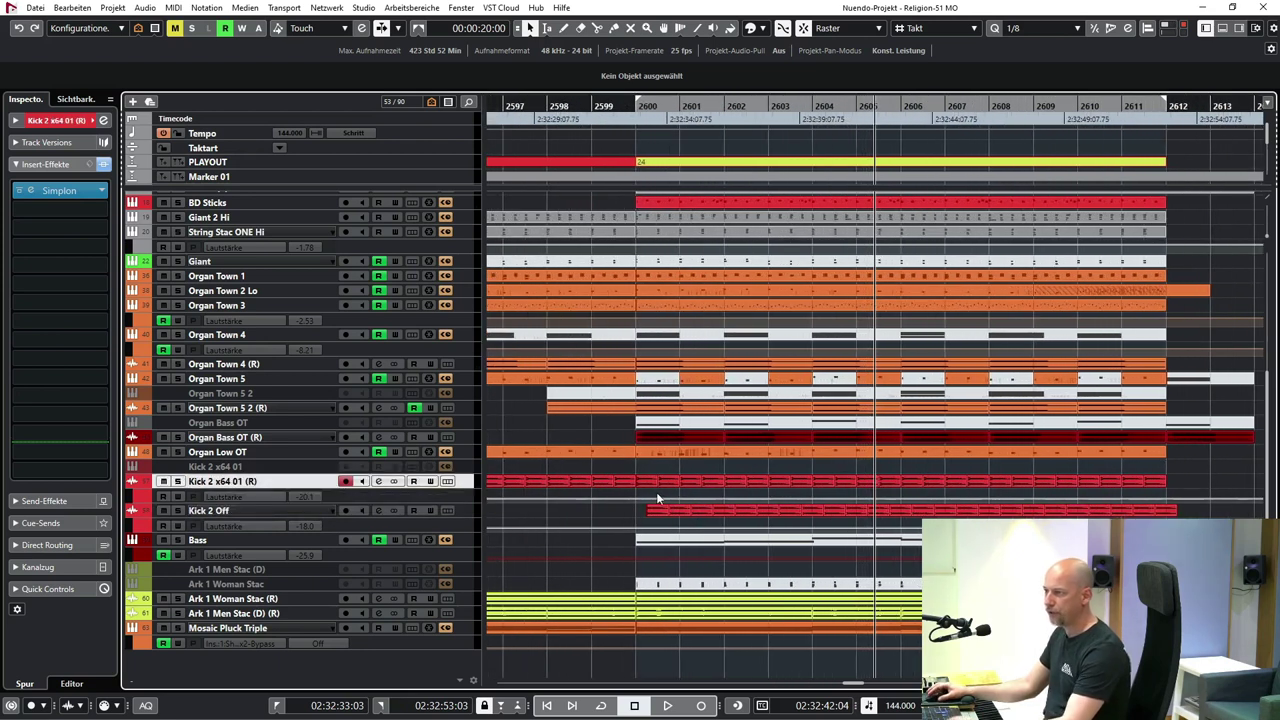
{"action": "key", "text": "KP_1"}
{"action": "key", "text": "space"}
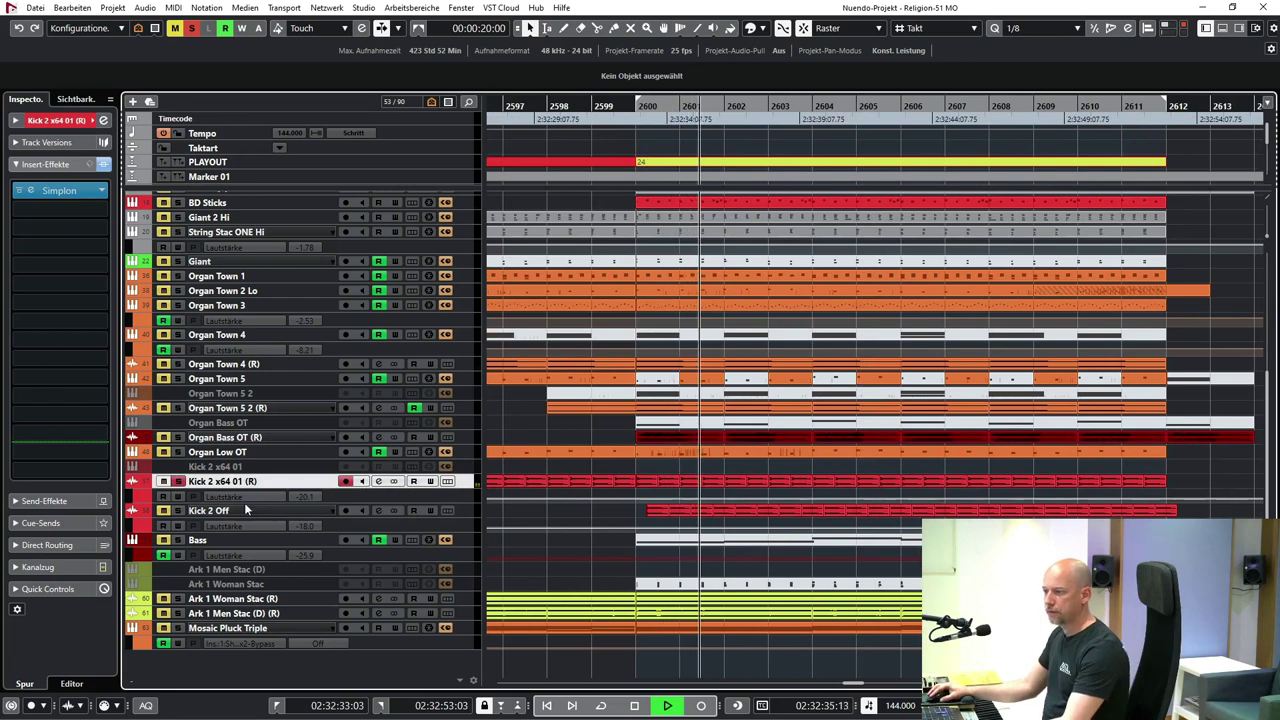
{"action": "key", "text": "space"}
- Solo the Kick 2 Off track alone, play it from the start of marker 24 and stop
{"action": "left_click", "coordinate": [181, 510]}
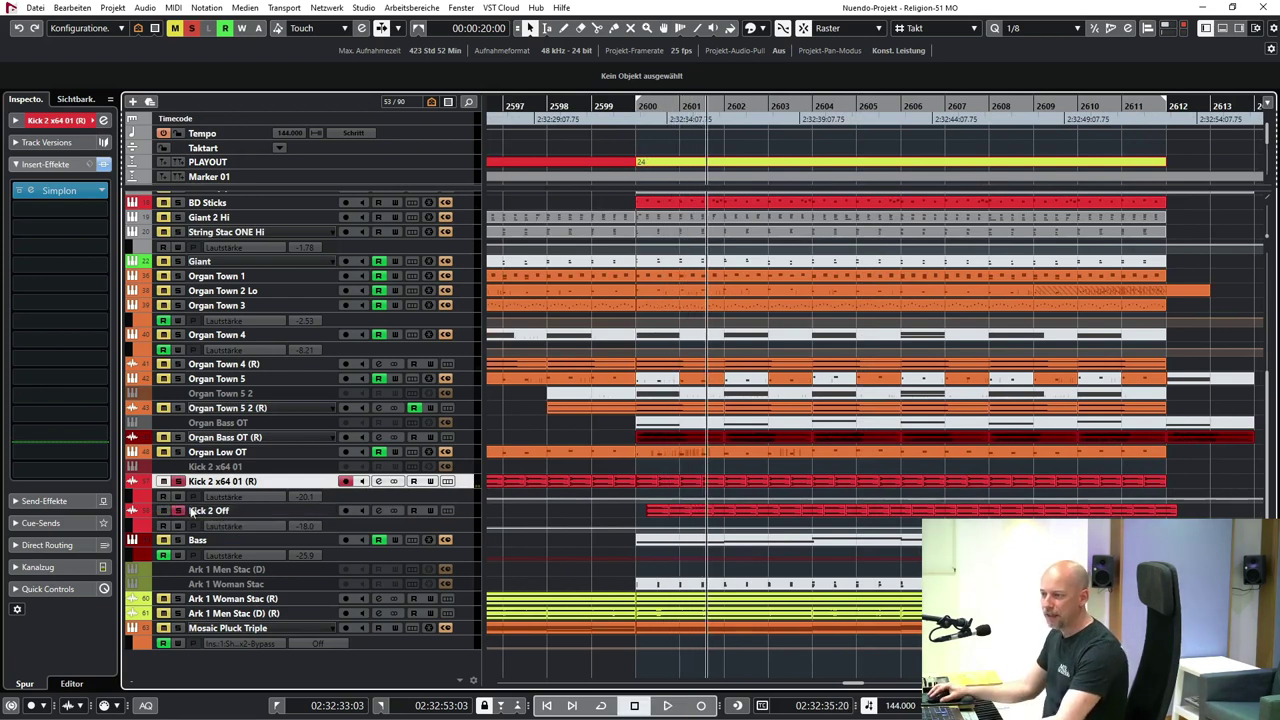
{"action": "left_click", "coordinate": [222, 512]}
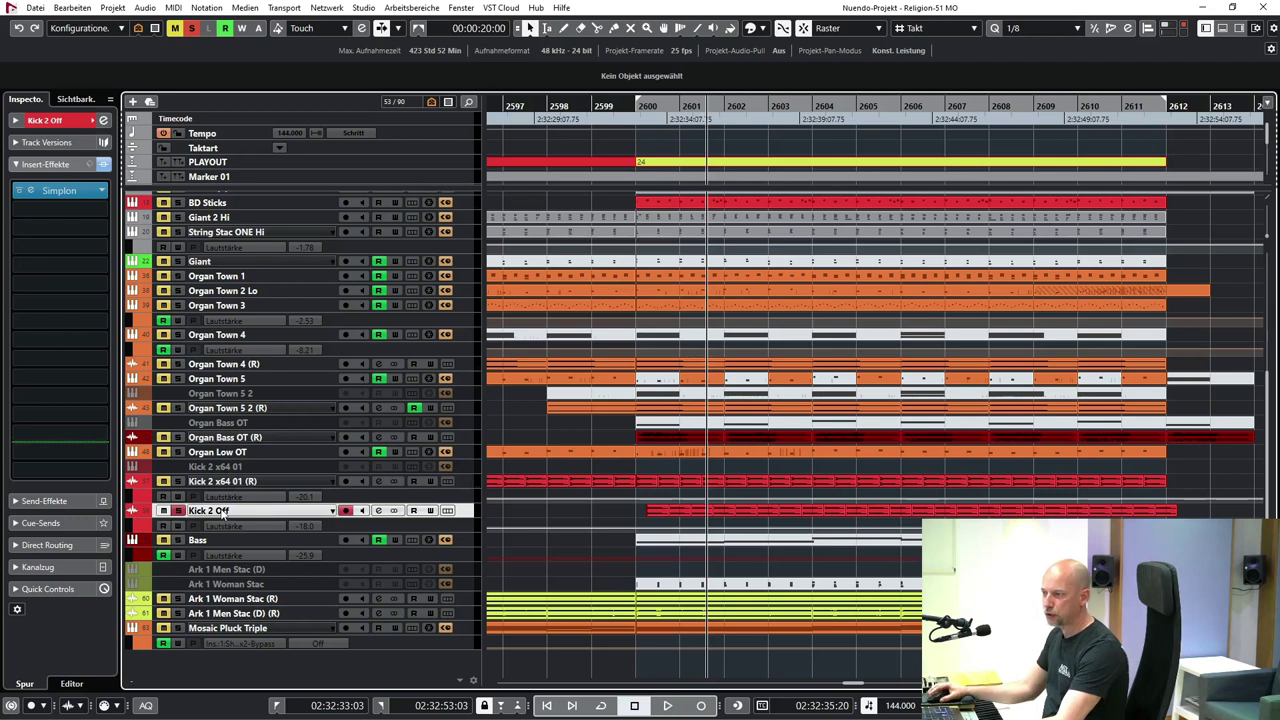
{"action": "key", "text": "space"}
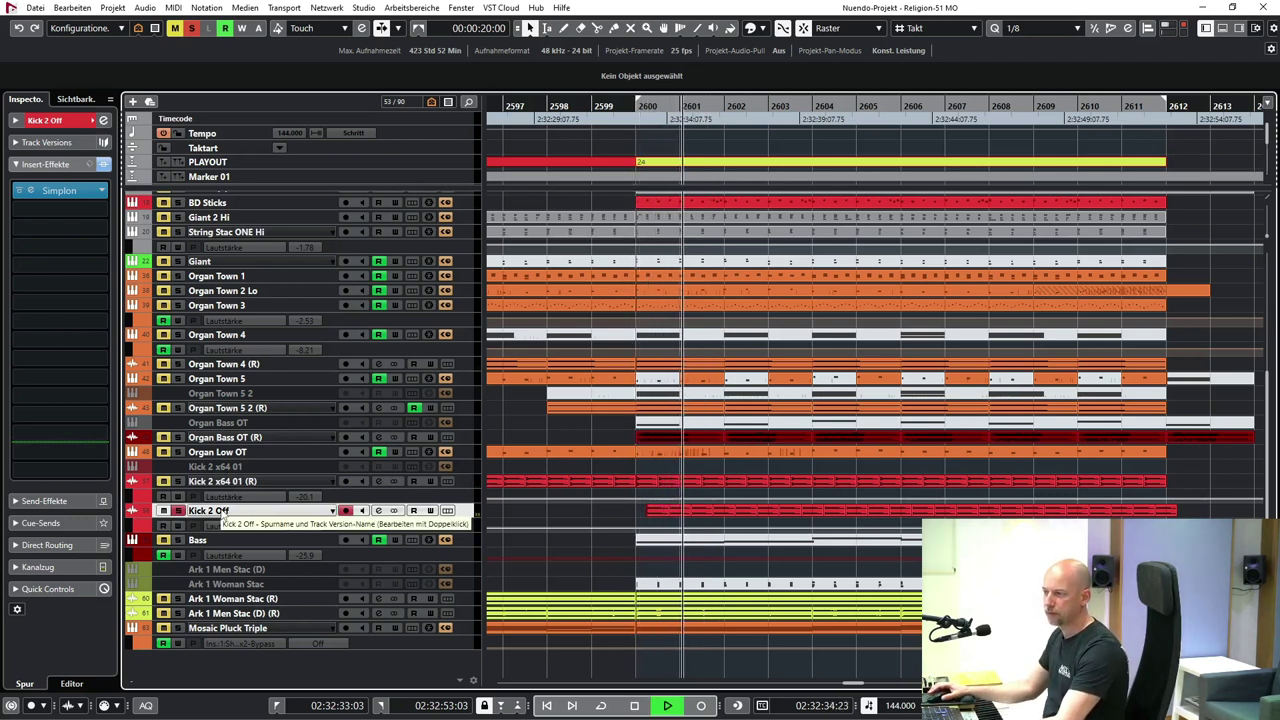
{"action": "key", "text": "space"}
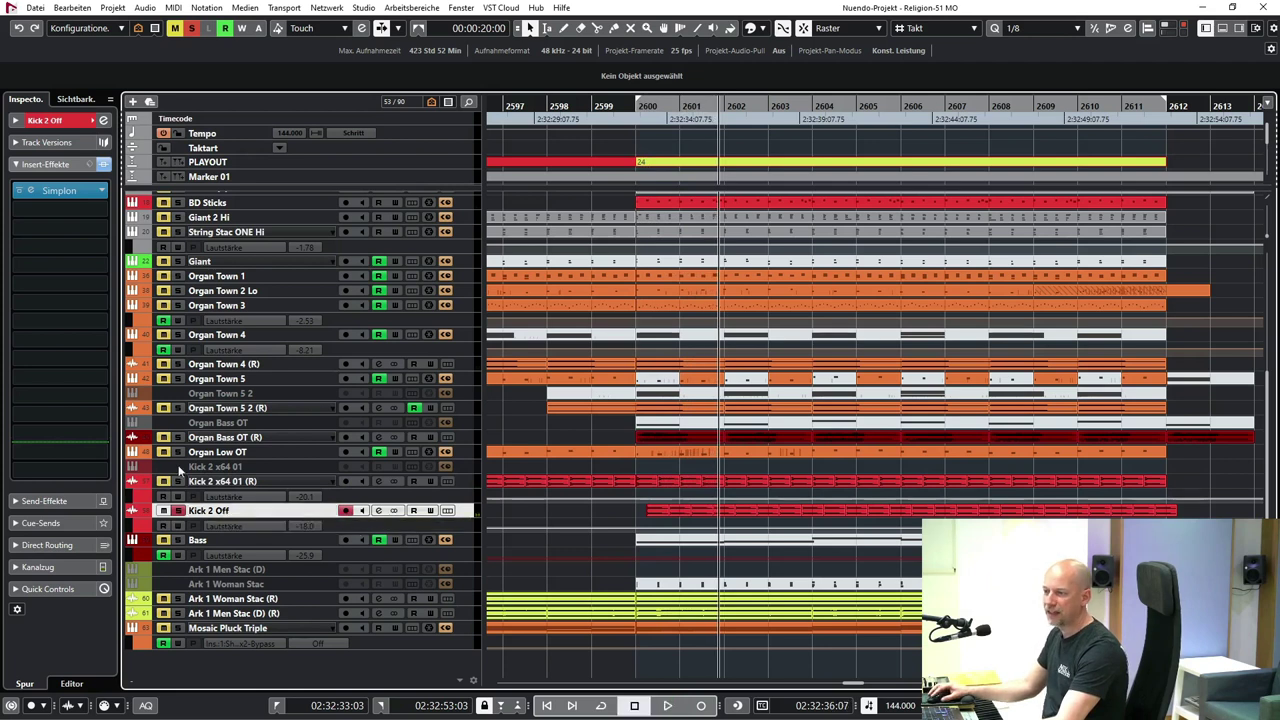
- Play Kick 2 x64 01 (R) and Kick 2 Off soloed together from the start of marker 24 and stop
{"action": "key", "text": "KP_0"}
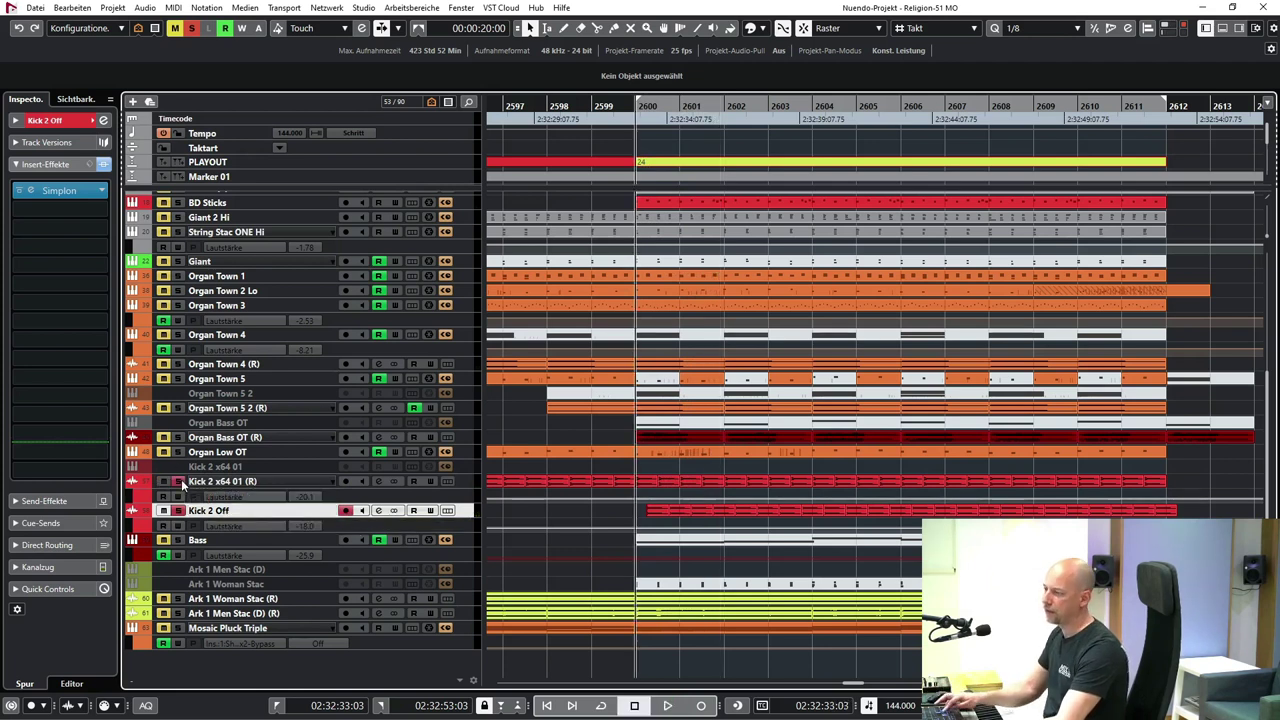
{"action": "key", "text": "space"}
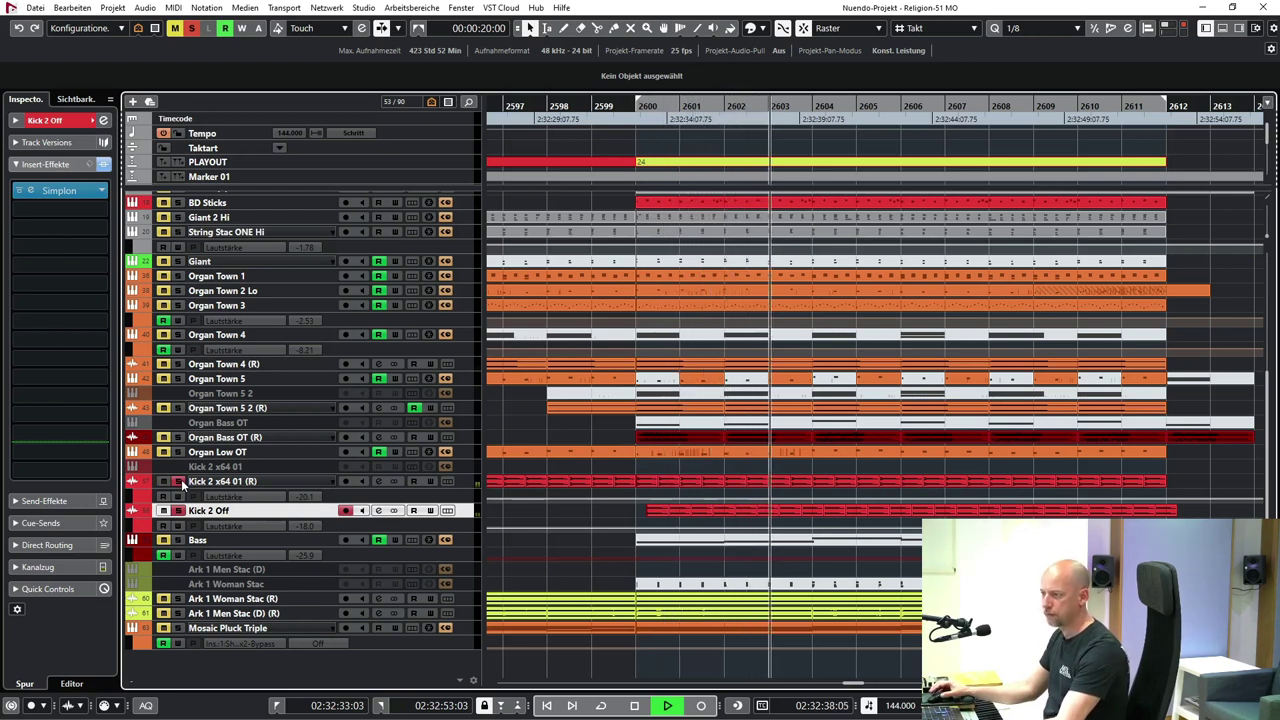
{"action": "key", "text": "space"}
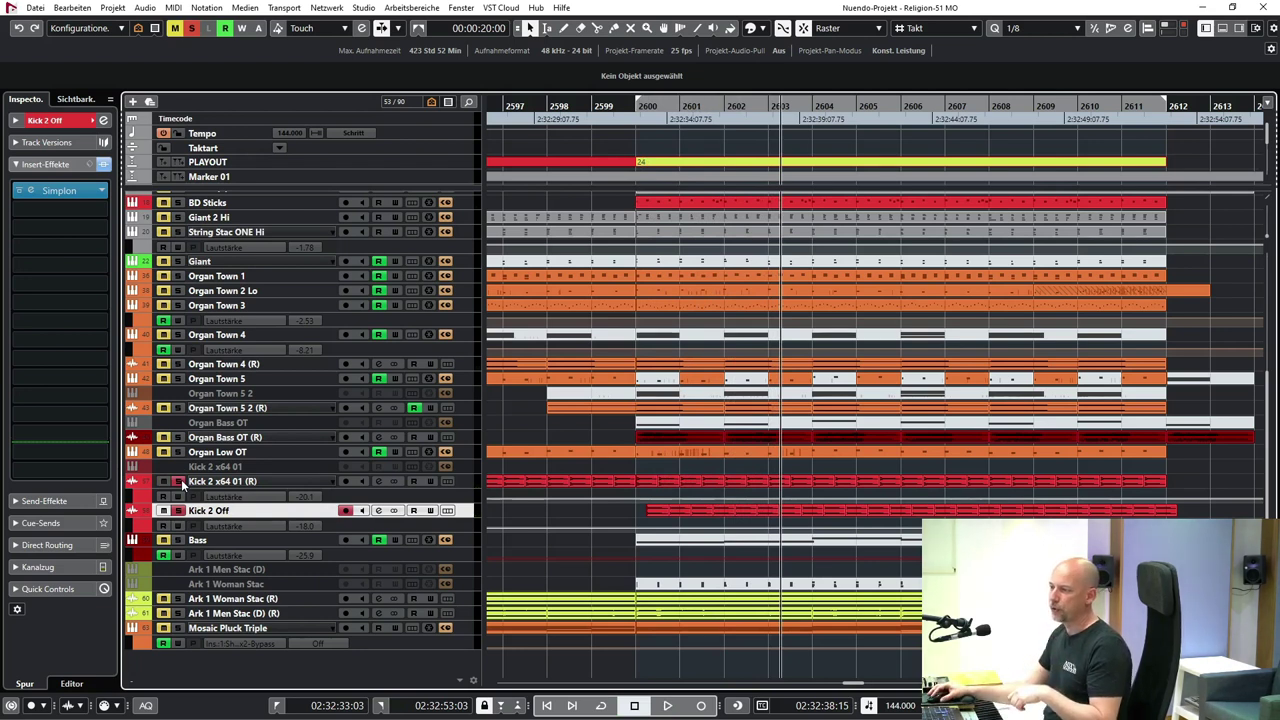
- Select the Kick 2 Off clips, show the track's channel fader section, clear all solos and deselect the clips
{"action": "left_click_drag", "start_coordinate": [591, 514], "coordinate": [1207, 521]}
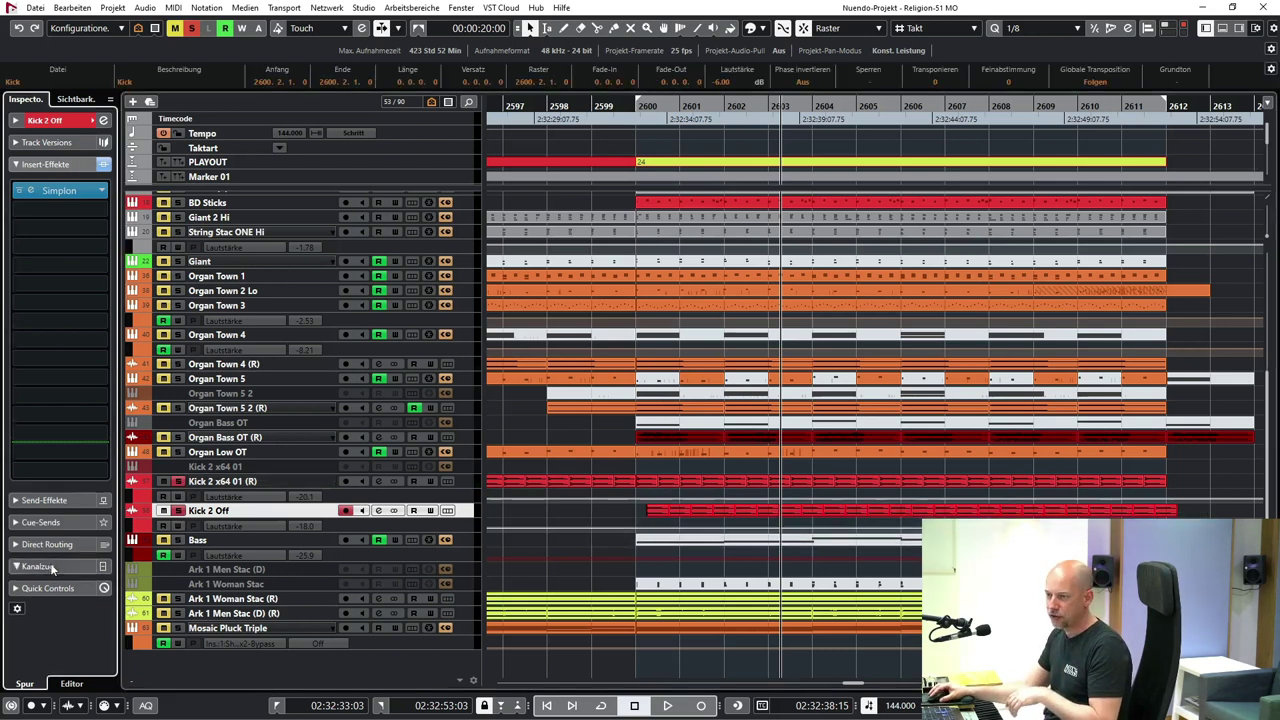
{"action": "left_click", "coordinate": [38, 567]}
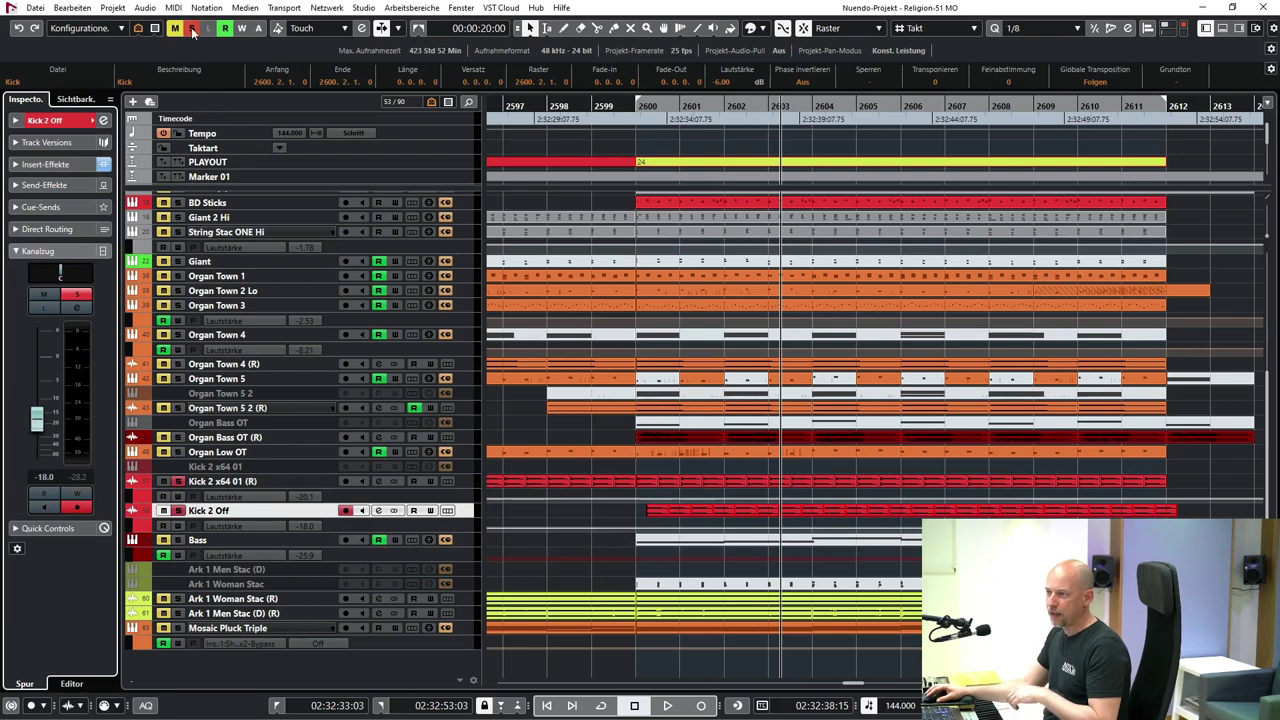
{"action": "left_click", "coordinate": [193, 29]}
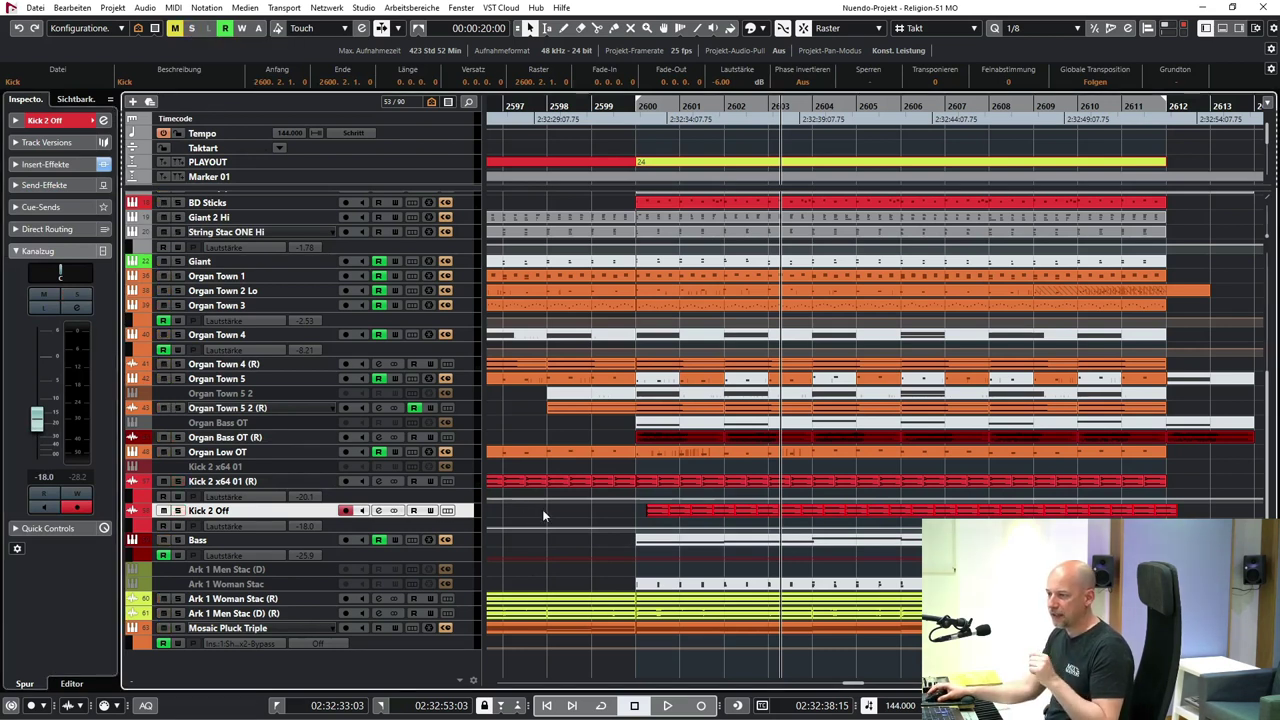
{"action": "left_click", "coordinate": [546, 568]}
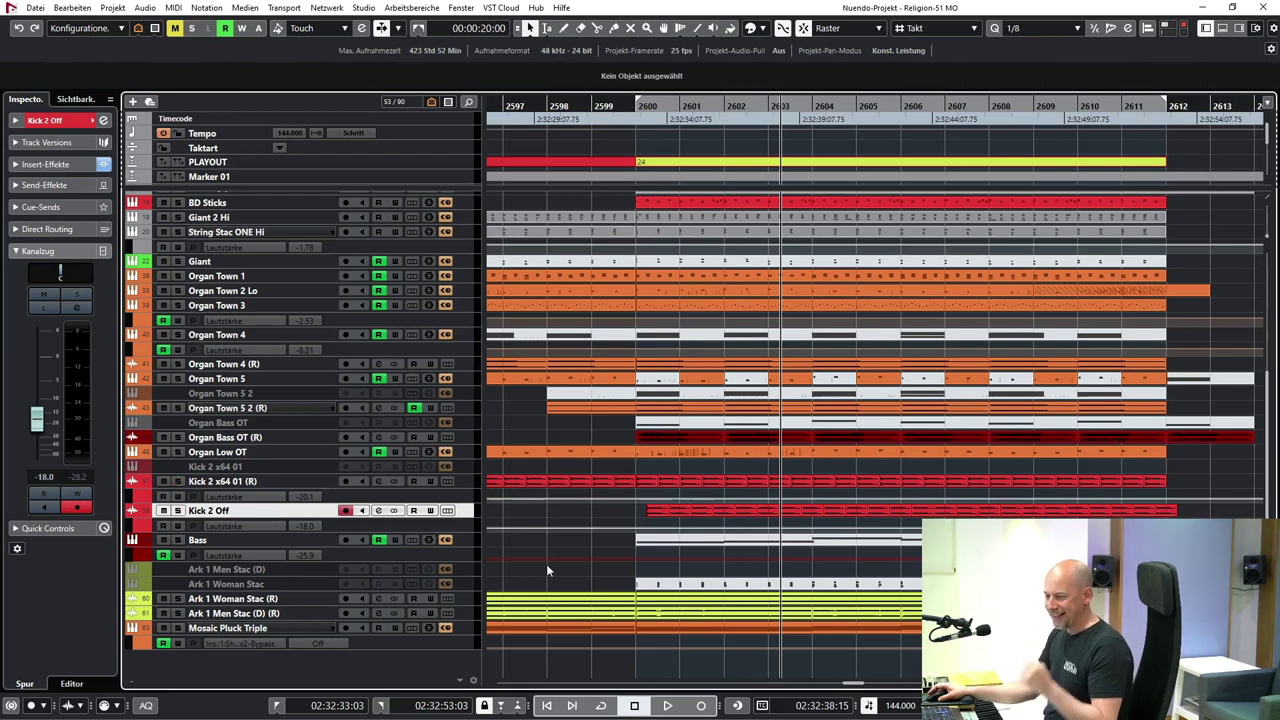
- Play the Kontakt 02 (R) 01 (D) track soloed from shortly before the end of marker 24, stop and clear its solo
{"action": "key", "text": "g"}
{"action": "key", "text": "g"}
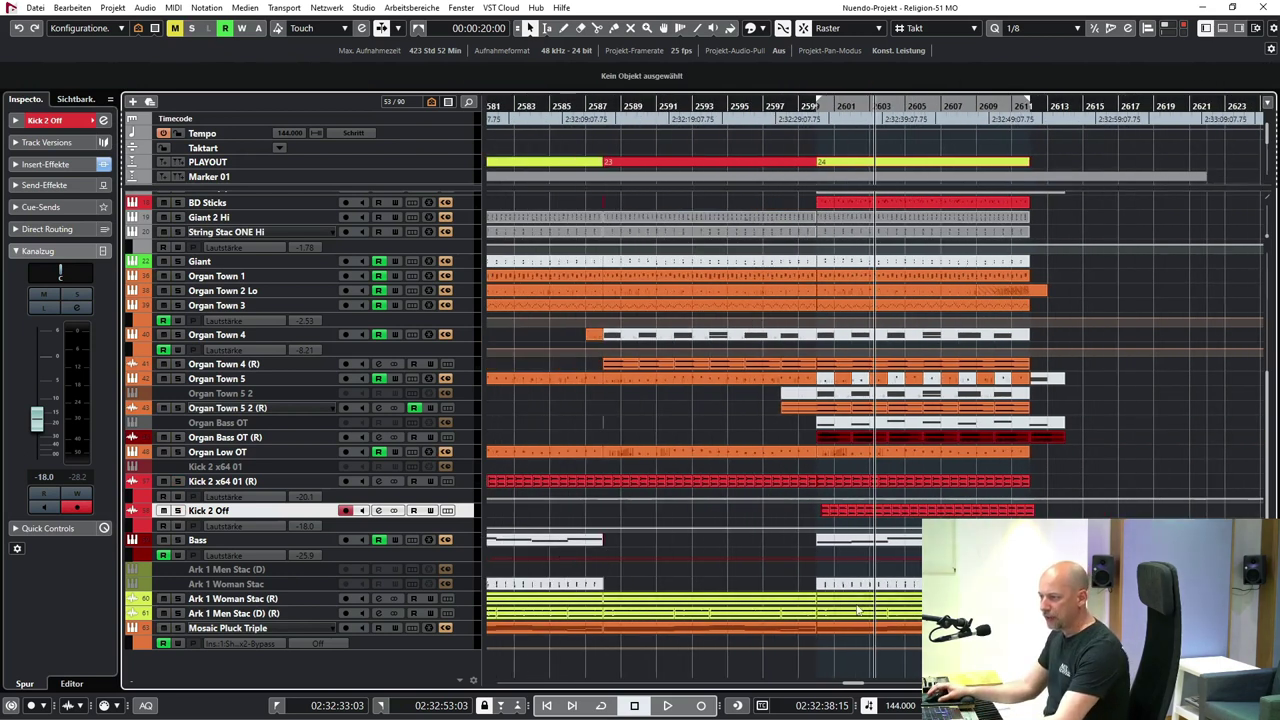
{"action": "scroll", "coordinate": [700, 420], "scroll_direction": "up", "scroll_amount": 5}
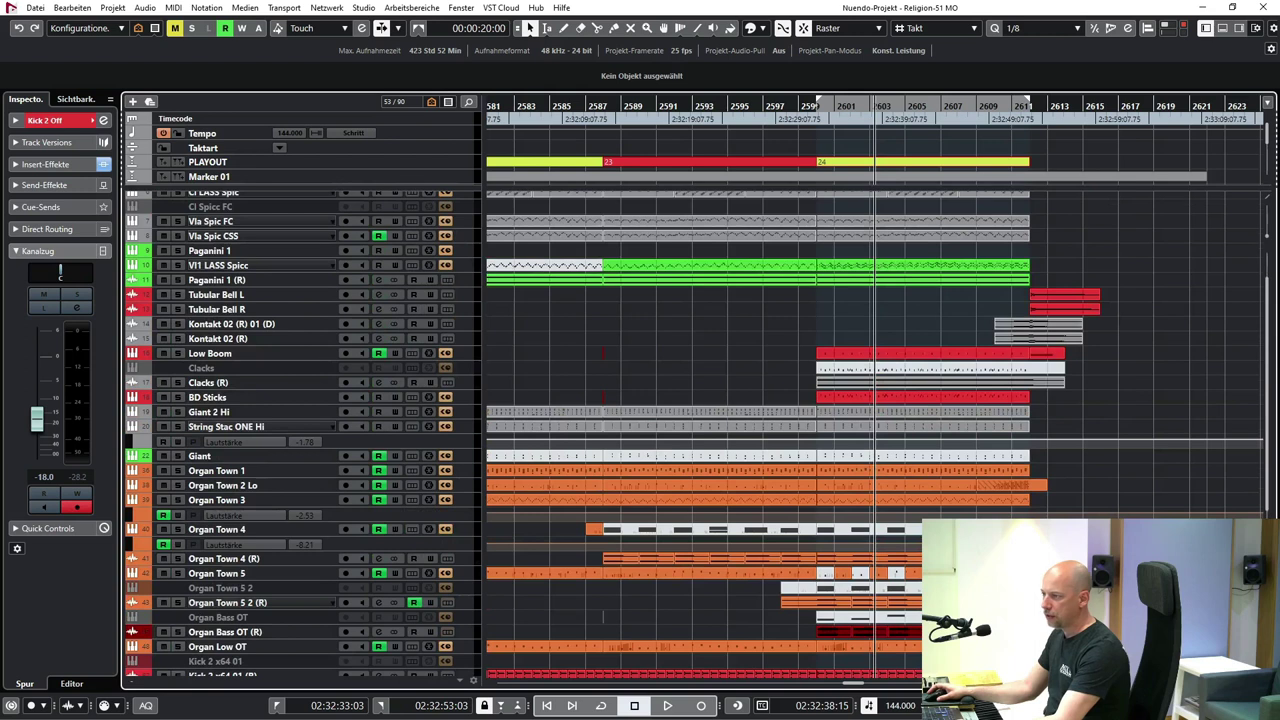
{"action": "scroll", "coordinate": [996, 316], "scroll_direction": "up", "scroll_amount": 2}
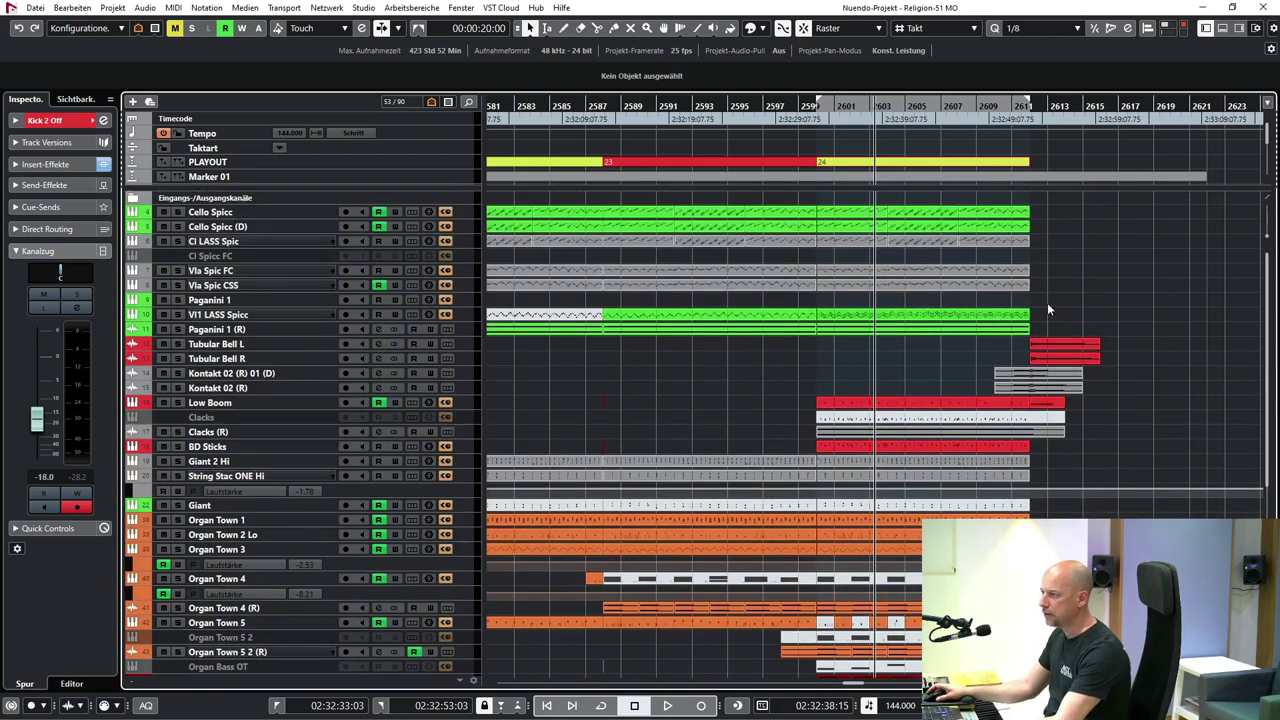
{"action": "left_click", "coordinate": [236, 375]}
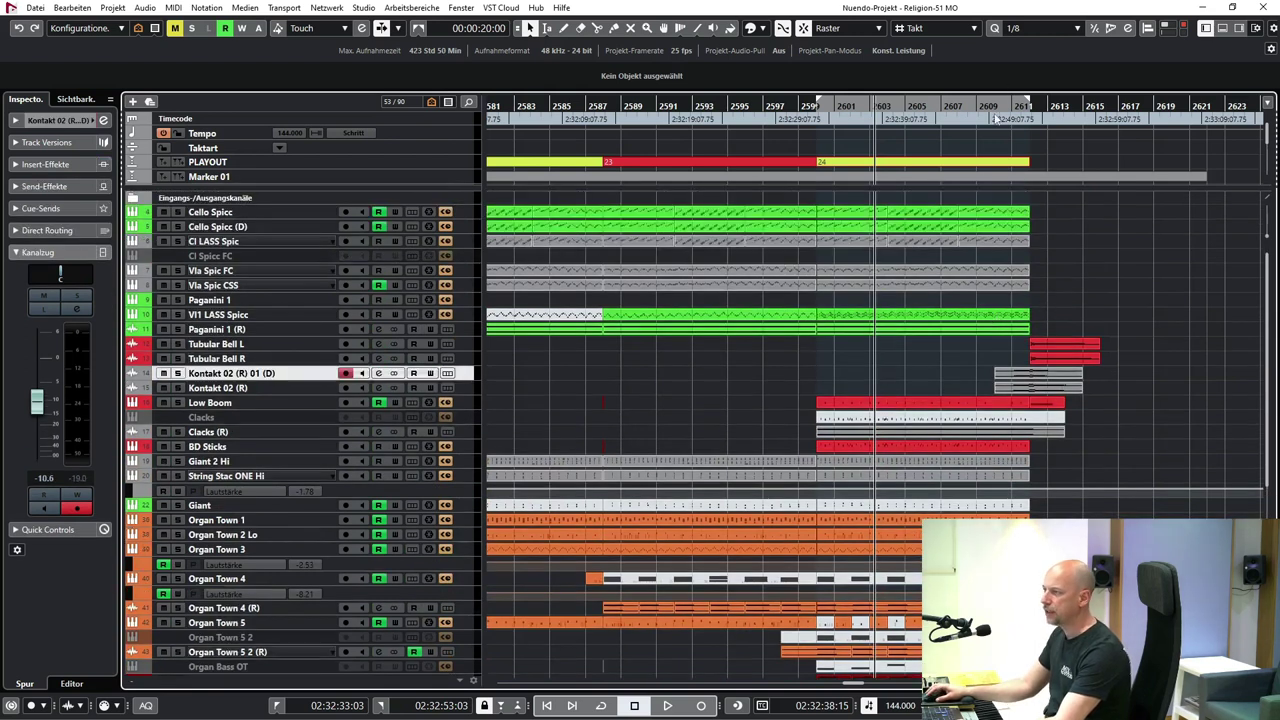
{"action": "left_click", "coordinate": [1006, 106]}
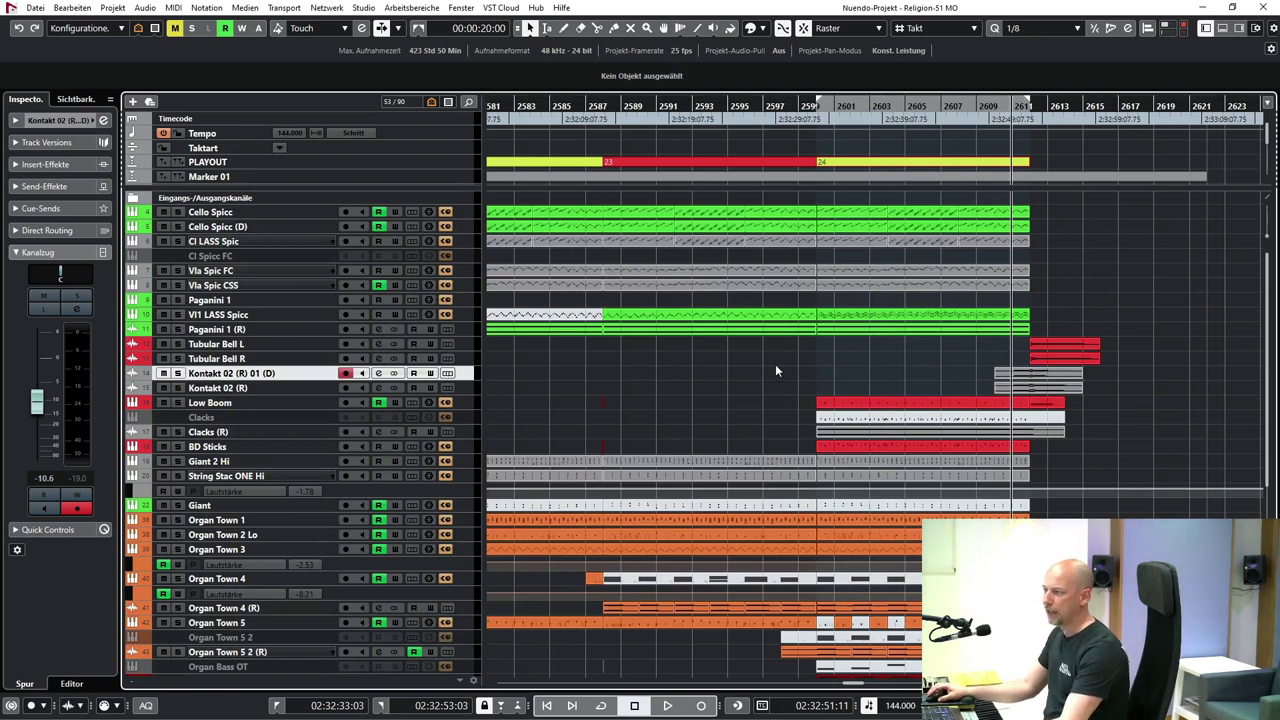
{"action": "key", "text": "s"}
{"action": "key", "text": "space"}
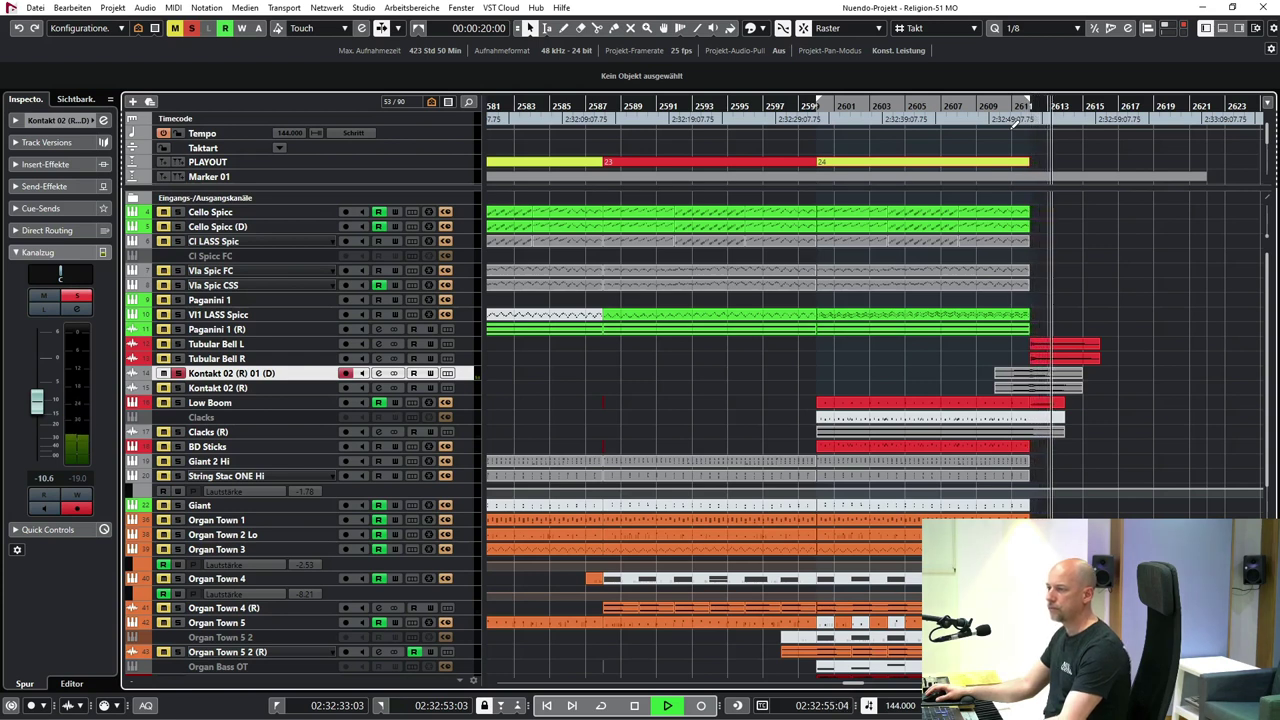
{"action": "key", "text": "space"}
{"action": "key", "text": "s"}
- Play the Kontakt 02 (R) track soloed from shortly before the end of marker 24, stop and clear its solo
{"action": "left_click", "coordinate": [260, 388]}
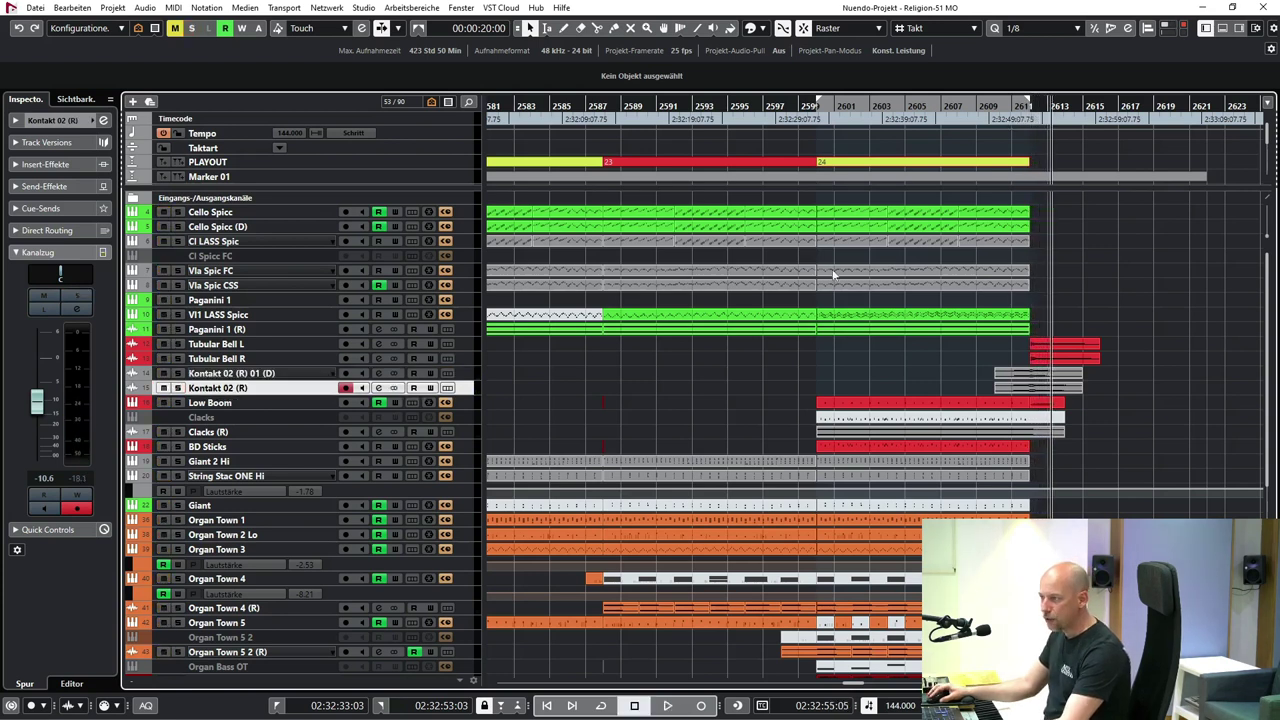
{"action": "key", "text": "s"}
{"action": "left_click", "coordinate": [1015, 116]}
{"action": "key", "text": "space"}
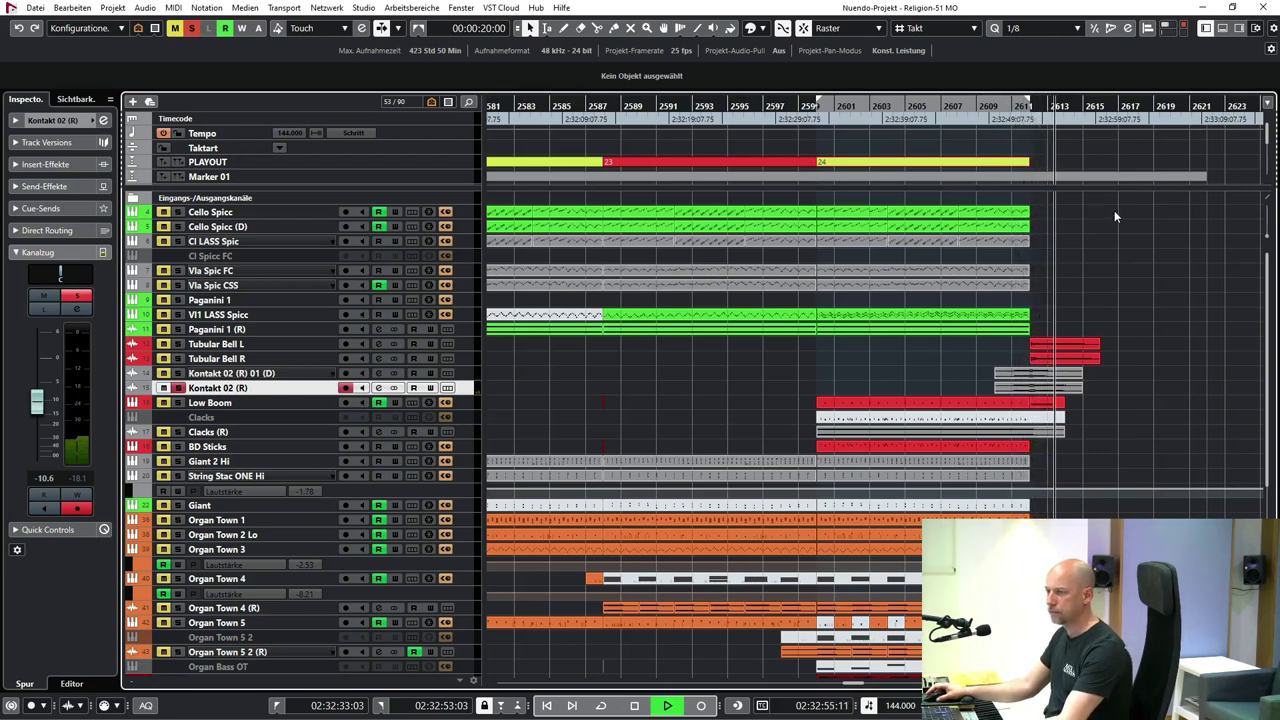
{"action": "key", "text": "space"}
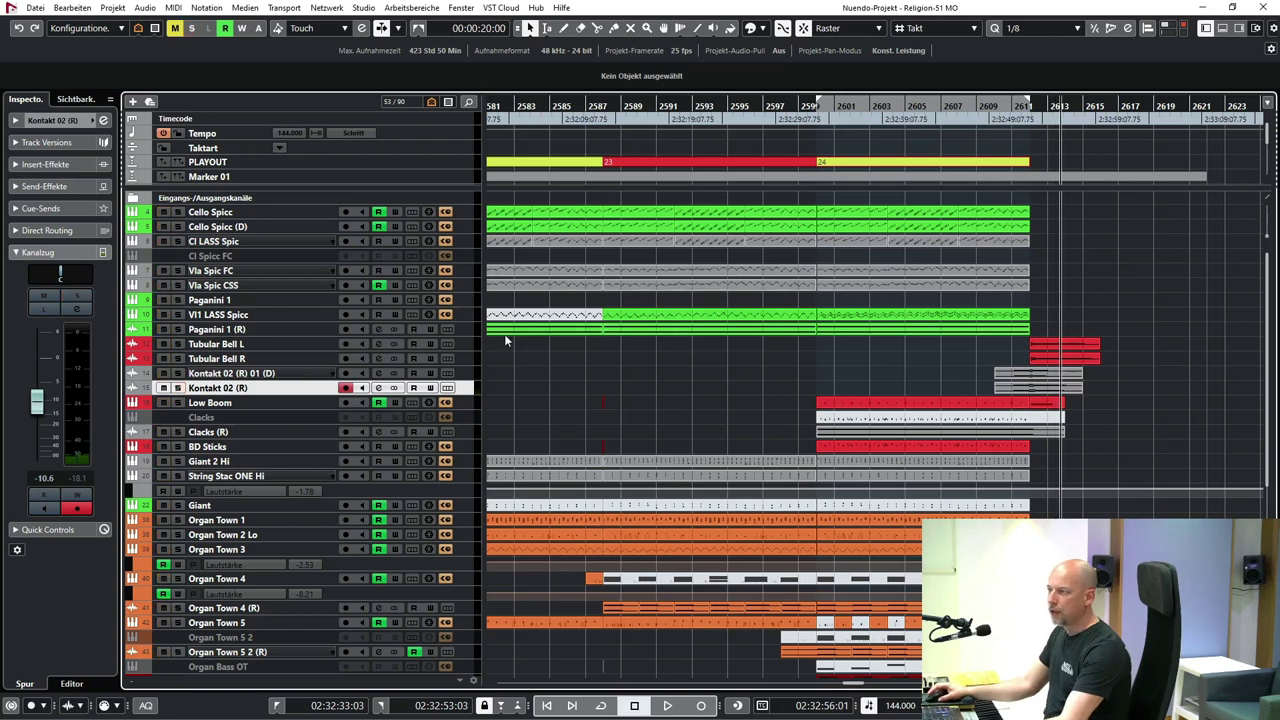
- Play Tubular Bell L and Tubular Bell R soloed together from just before the end of marker 24, stop and clear their solos
{"action": "left_click", "coordinate": [263, 344]}
{"action": "left_click", "coordinate": [265, 356], "text": "shift"}
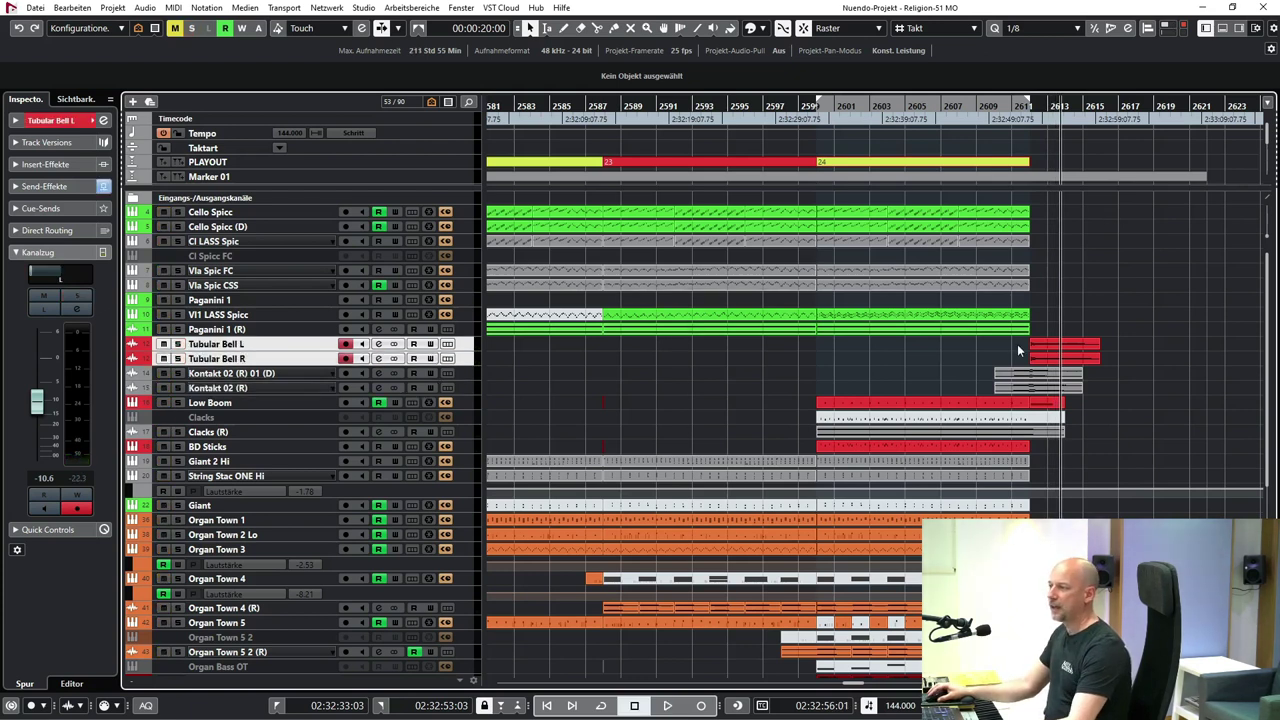
{"action": "left_click", "coordinate": [1051, 360]}
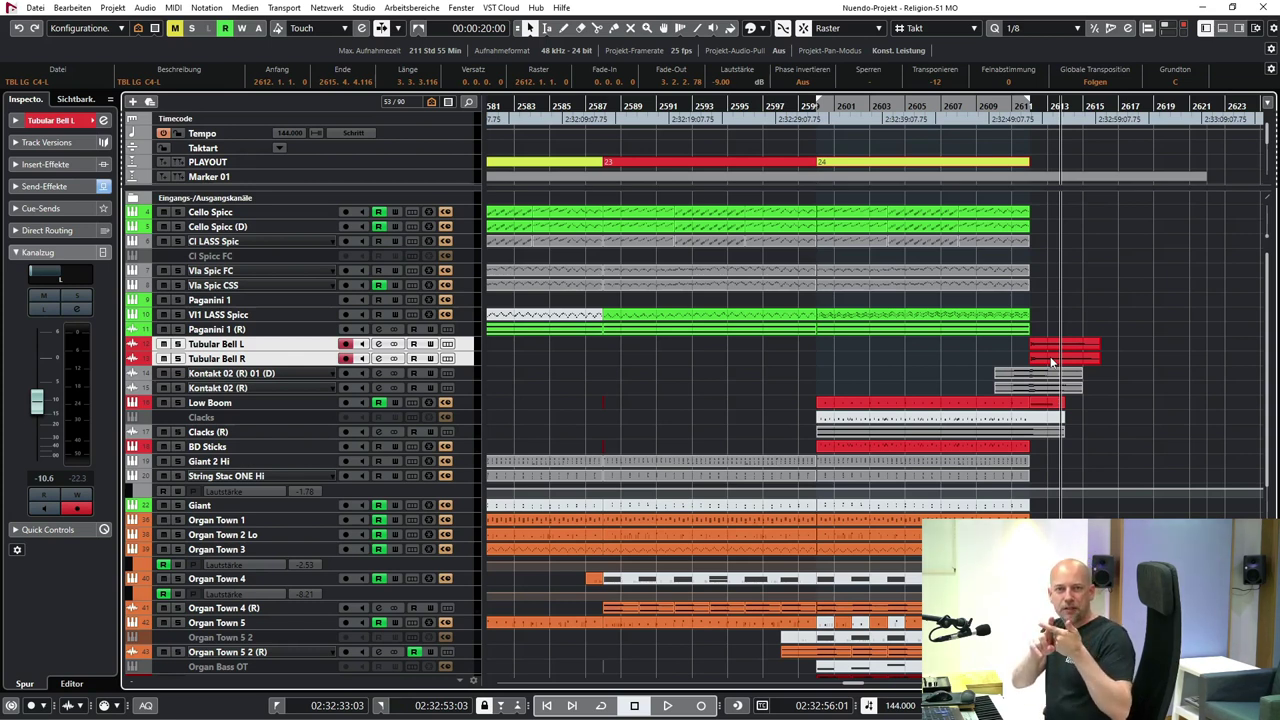
{"action": "left_click", "coordinate": [1022, 104]}
{"action": "key", "text": "s"}
{"action": "key", "text": "space"}
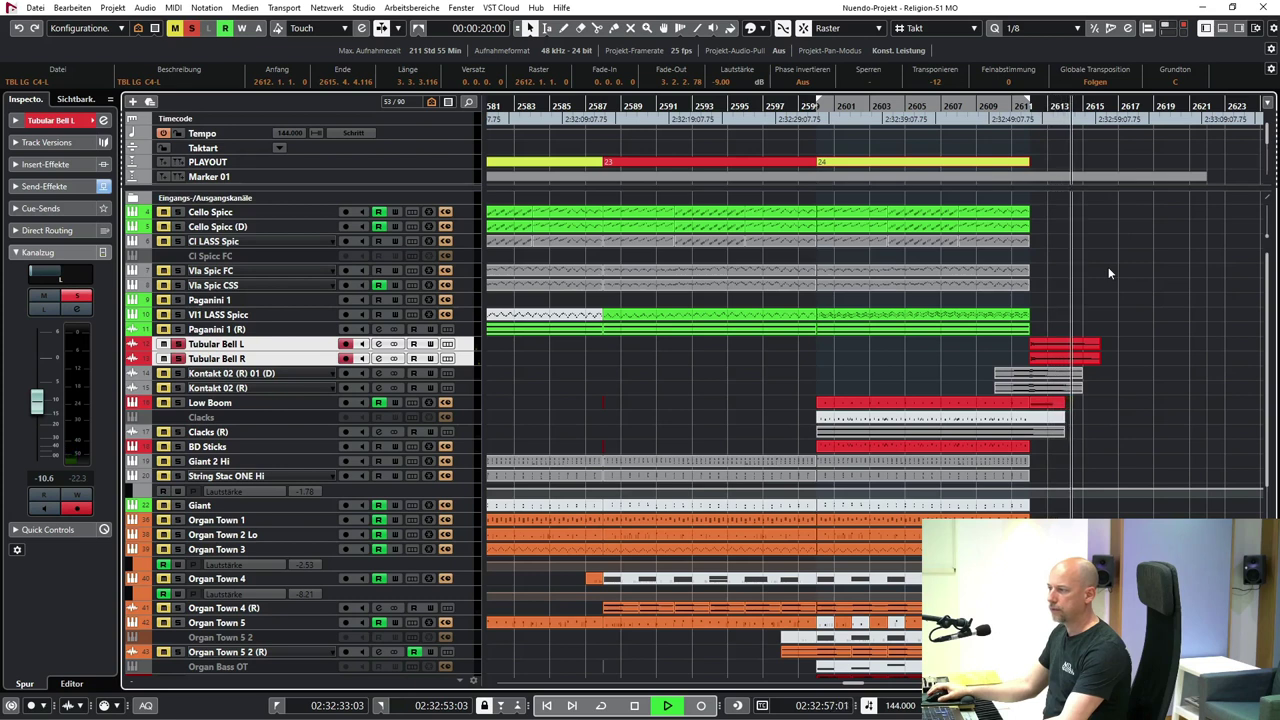
{"action": "key", "text": "space"}
{"action": "key", "text": "s"}
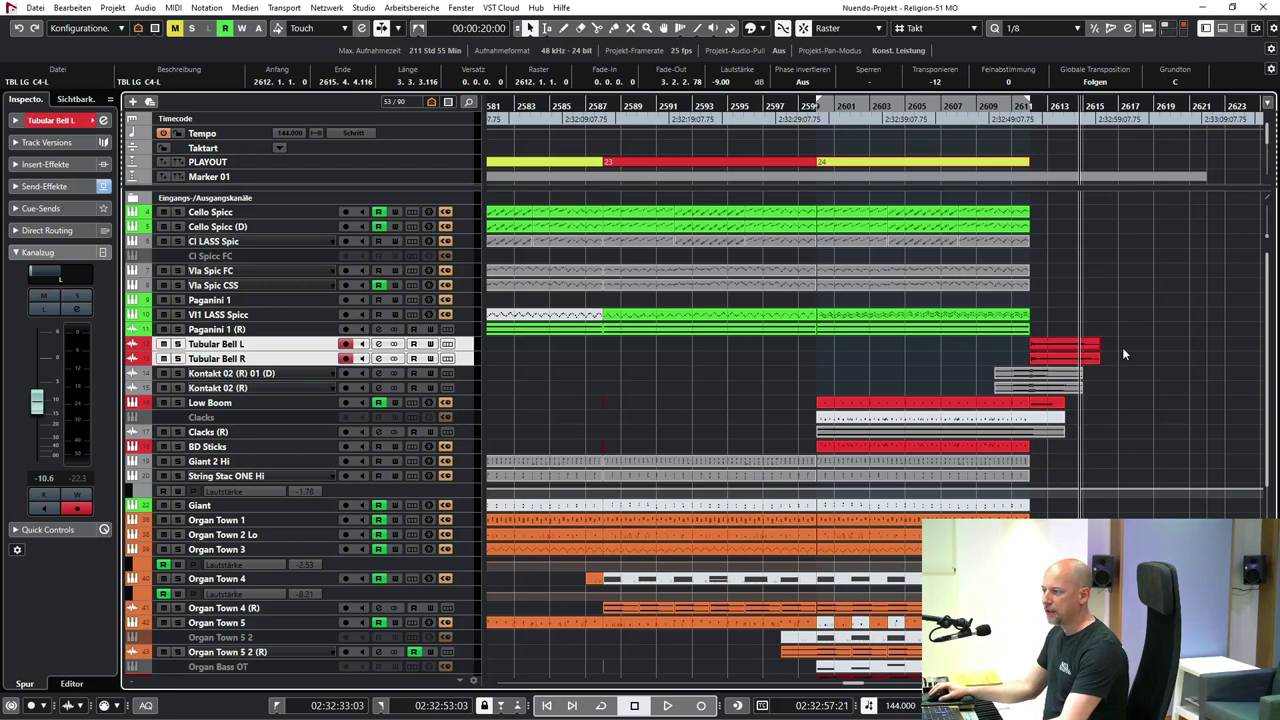
{"action": "left_click_drag", "start_coordinate": [1123, 348], "coordinate": [1061, 366]}
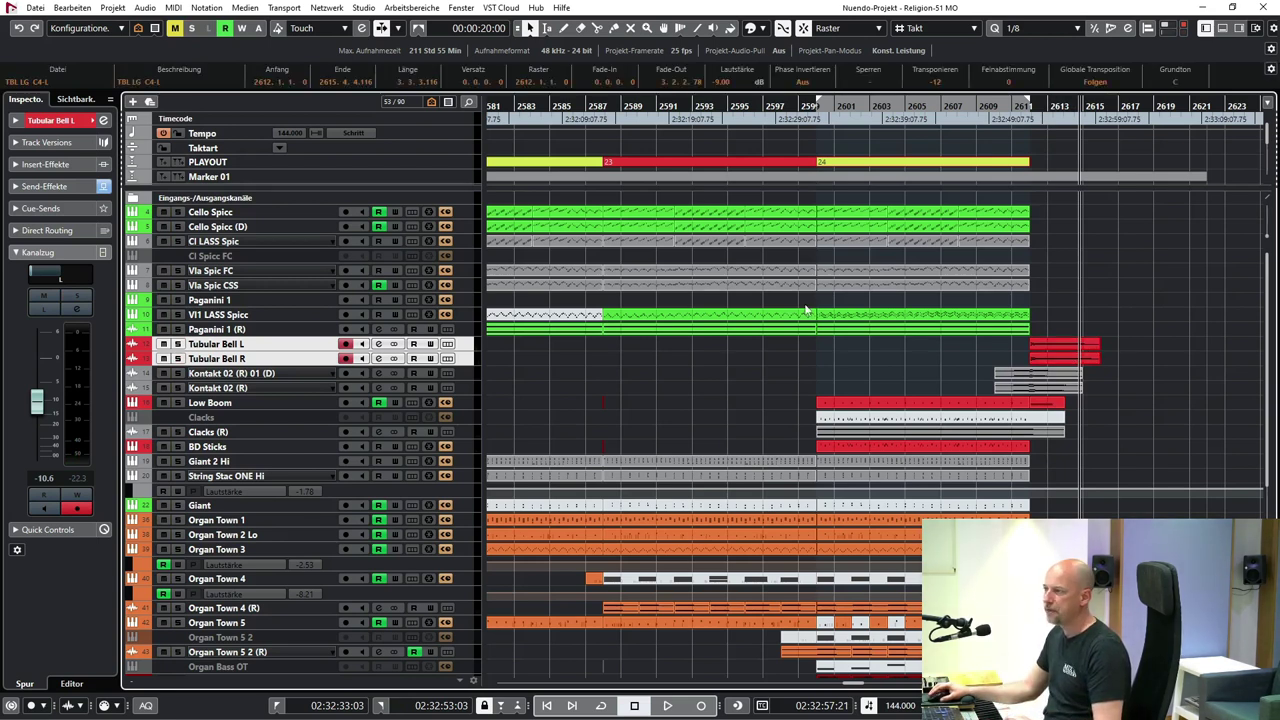
{"action": "left_click", "coordinate": [867, 355]}
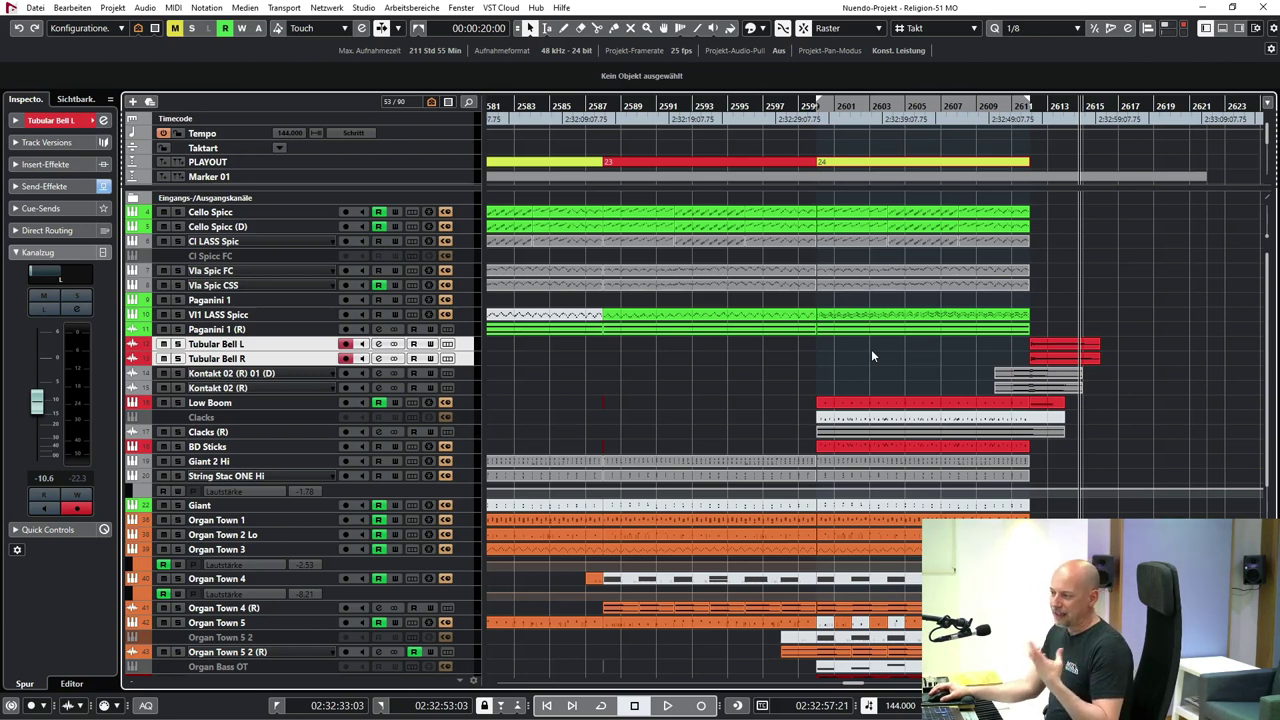
- Play the full arrangement without solos from the start of marker 24, keeping the upper tracks and the section's ending in view
{"action": "scroll", "coordinate": [872, 355], "scroll_direction": "down", "scroll_amount": 3}
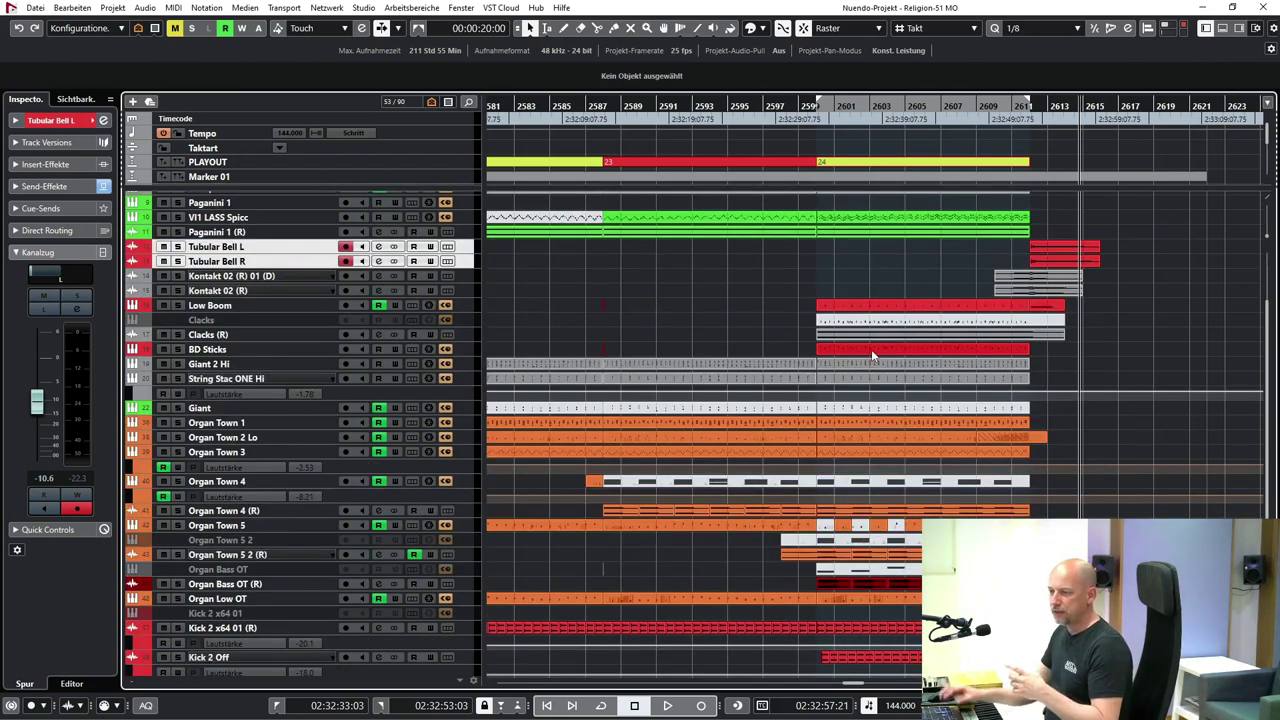
{"action": "key", "text": "space"}
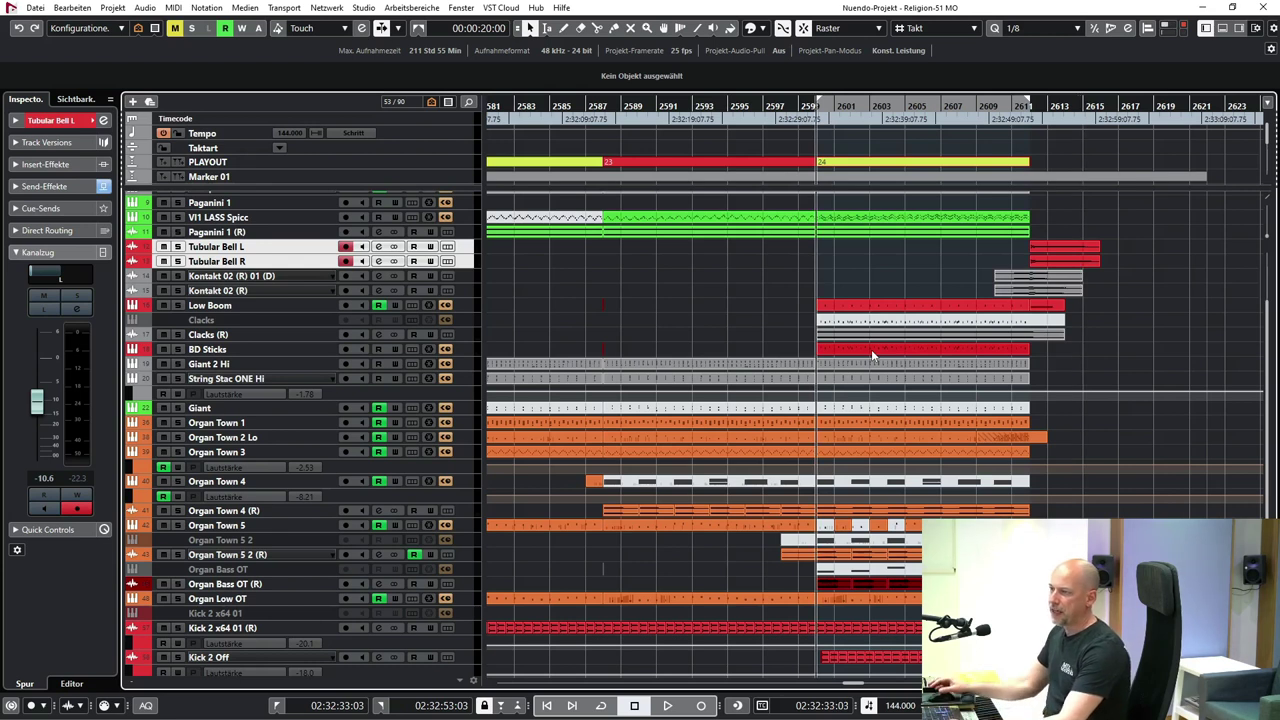
{"action": "key", "text": "space"}
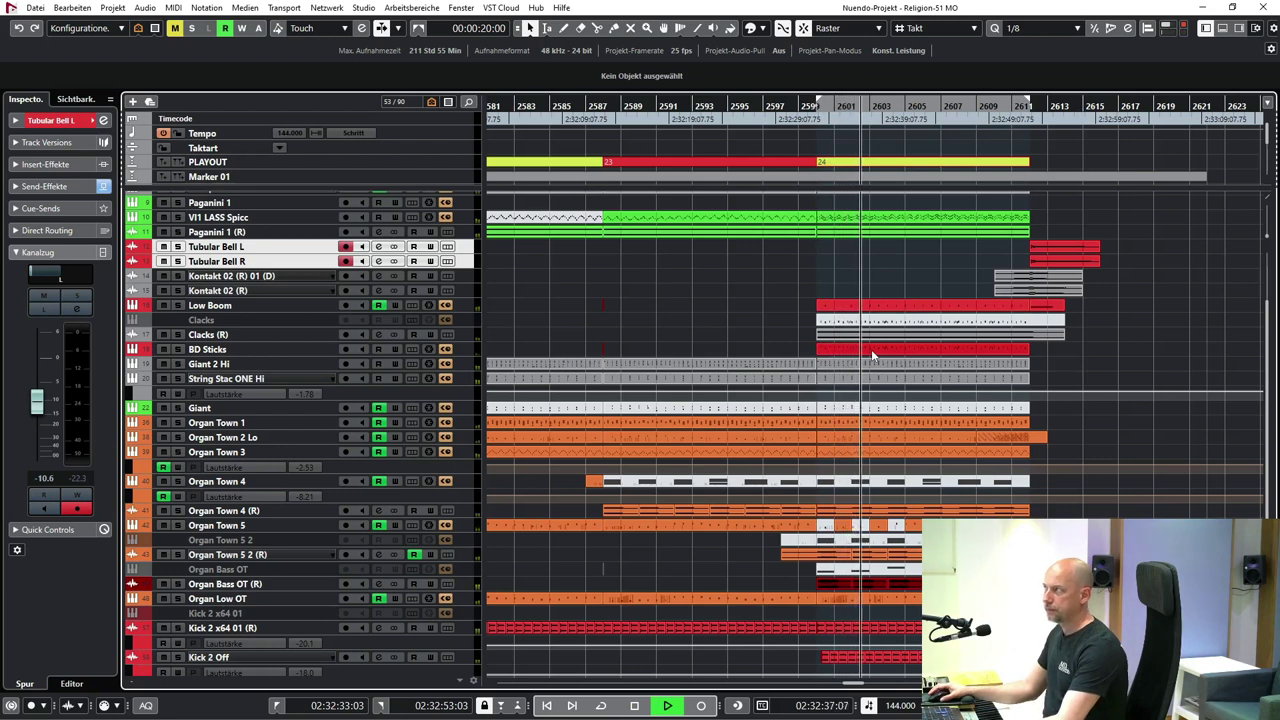
{"action": "scroll", "coordinate": [748, 272], "scroll_direction": "right", "scroll_amount": 2}
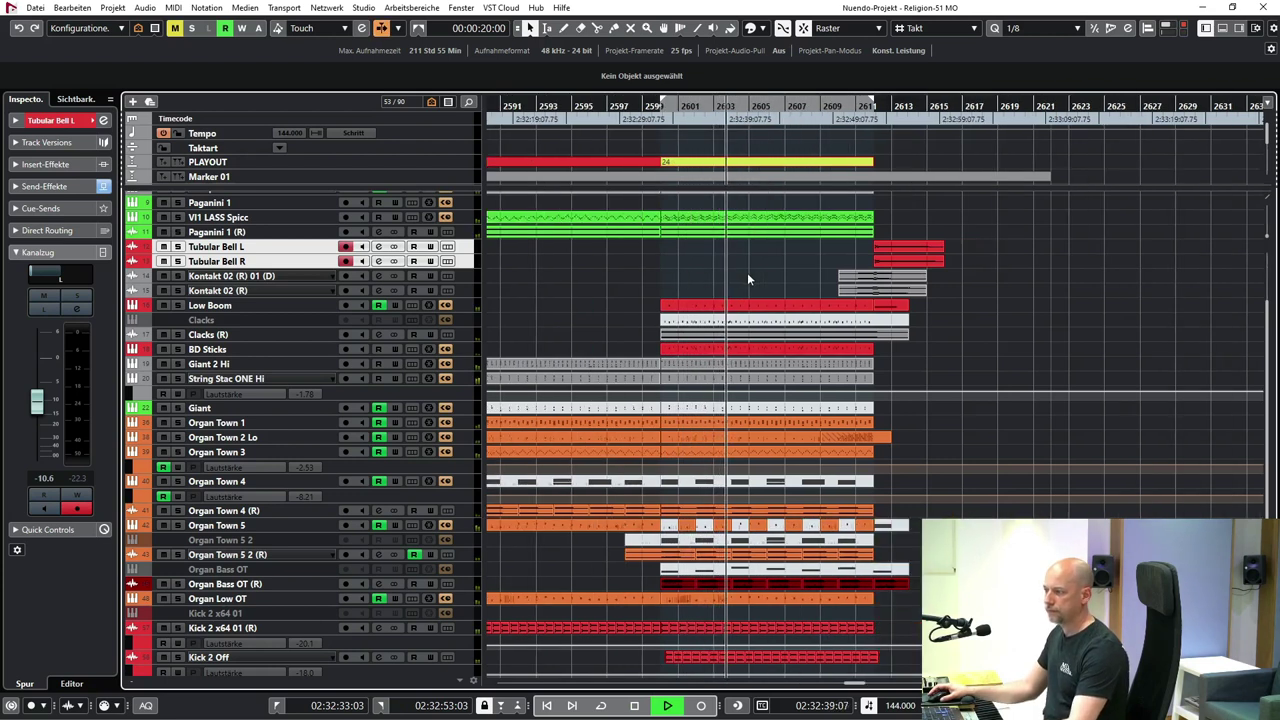
{"action": "scroll", "coordinate": [1069, 307], "scroll_direction": "up", "scroll_amount": 3}
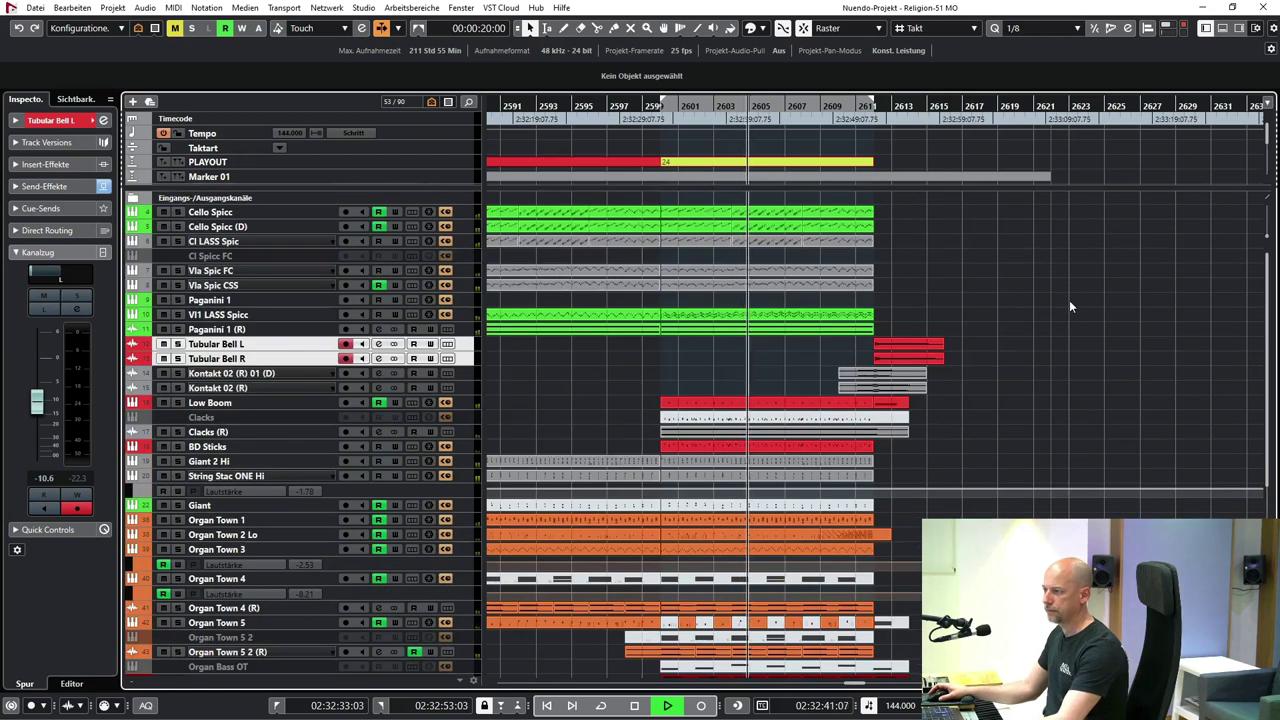